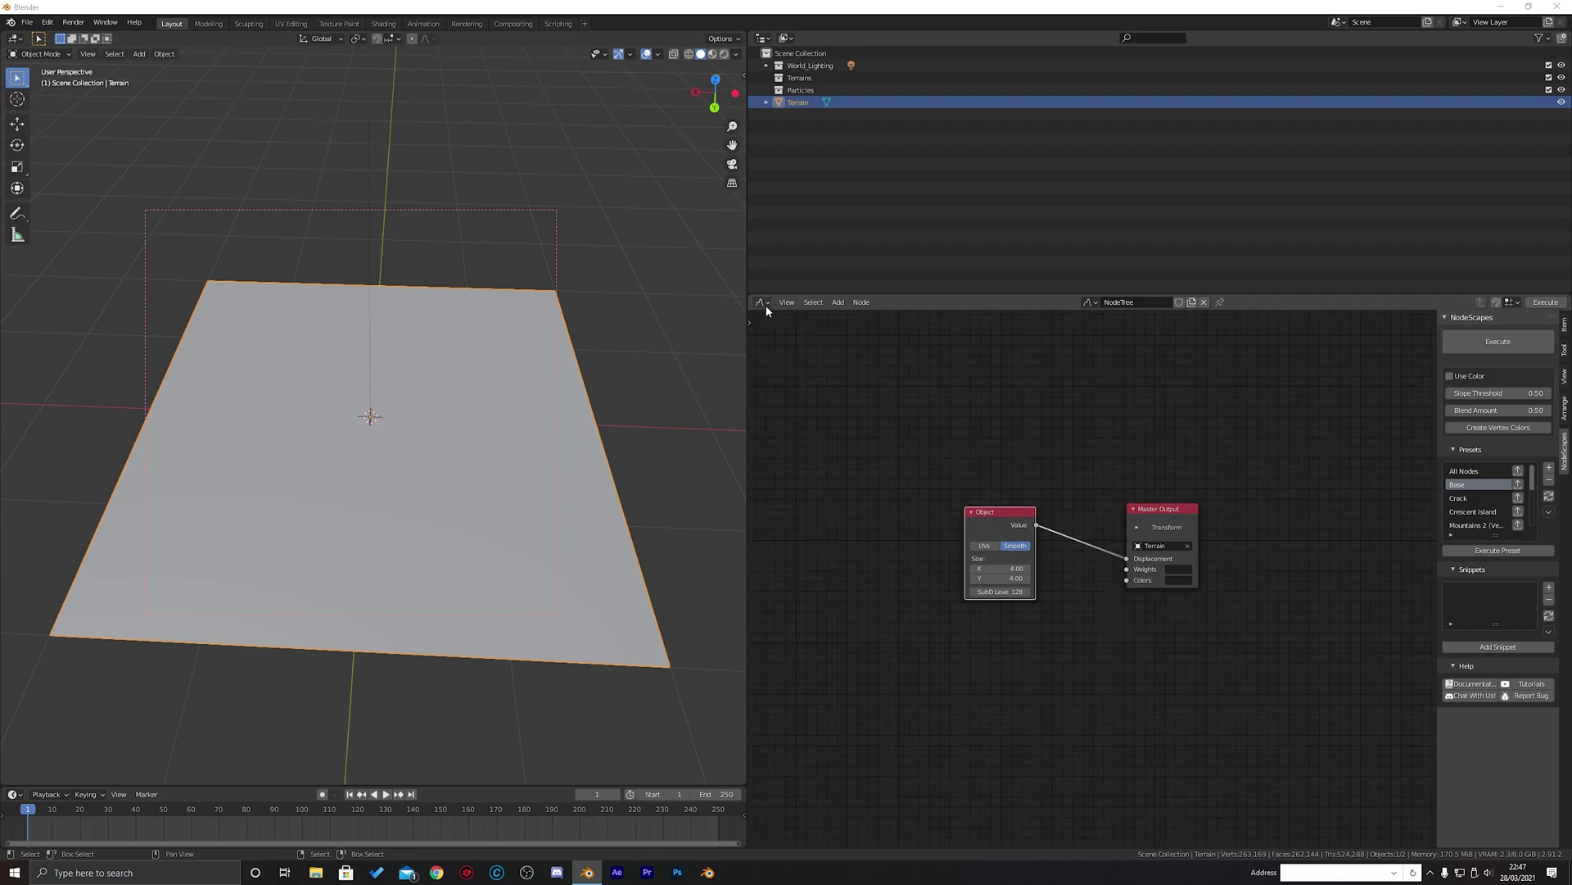
Use NodeScapes as the node area's editor type and reload its snippet list
left_click(763, 303)
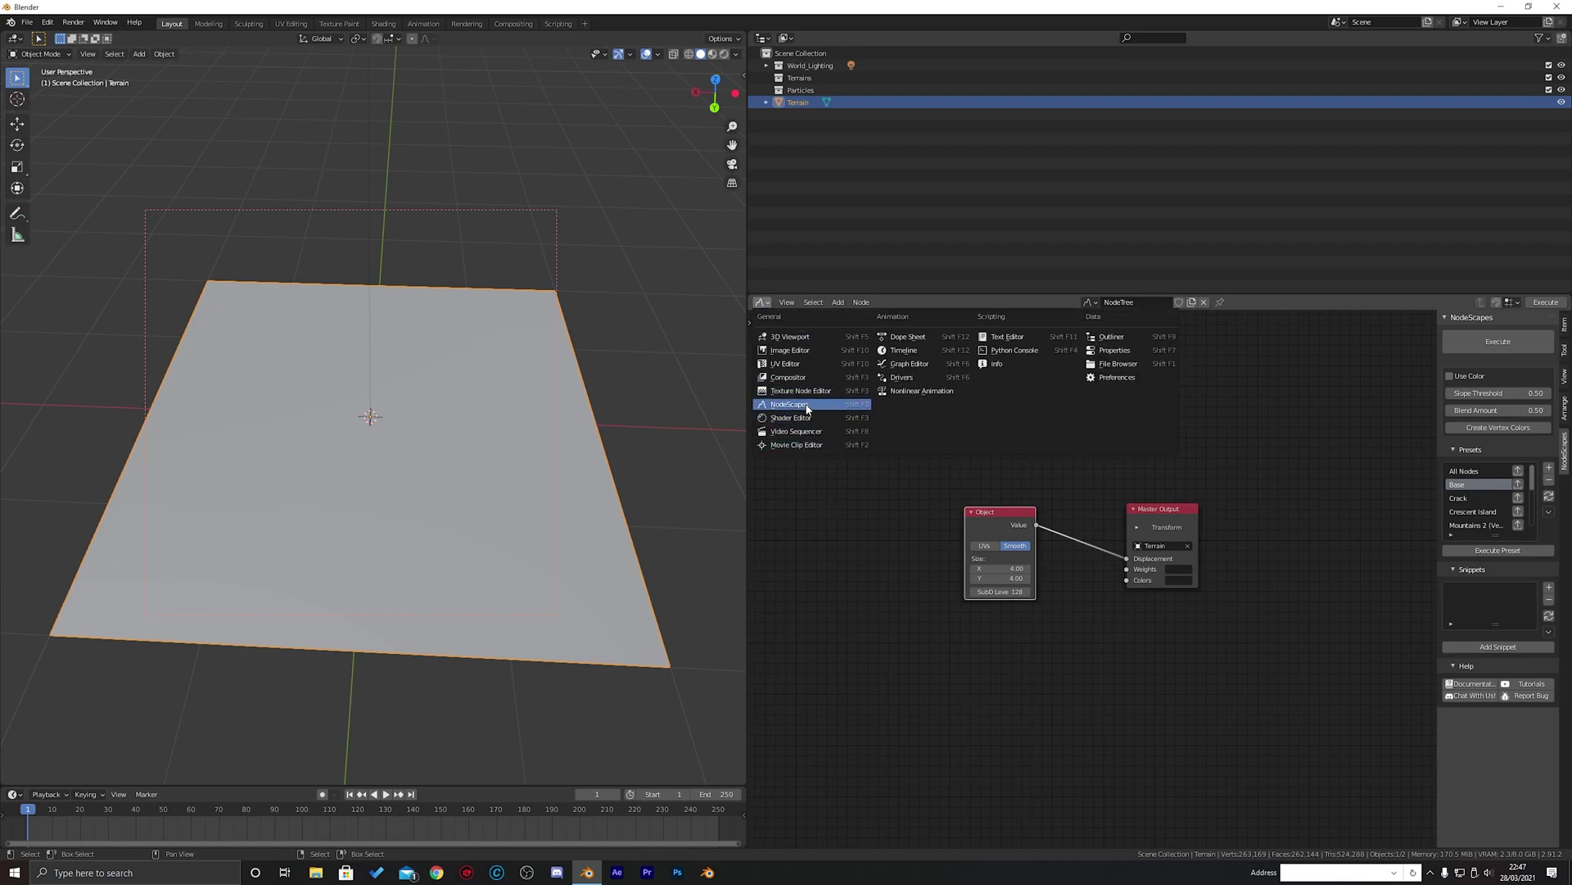
left_click(807, 407)
scroll(1017, 439, "up", 1)
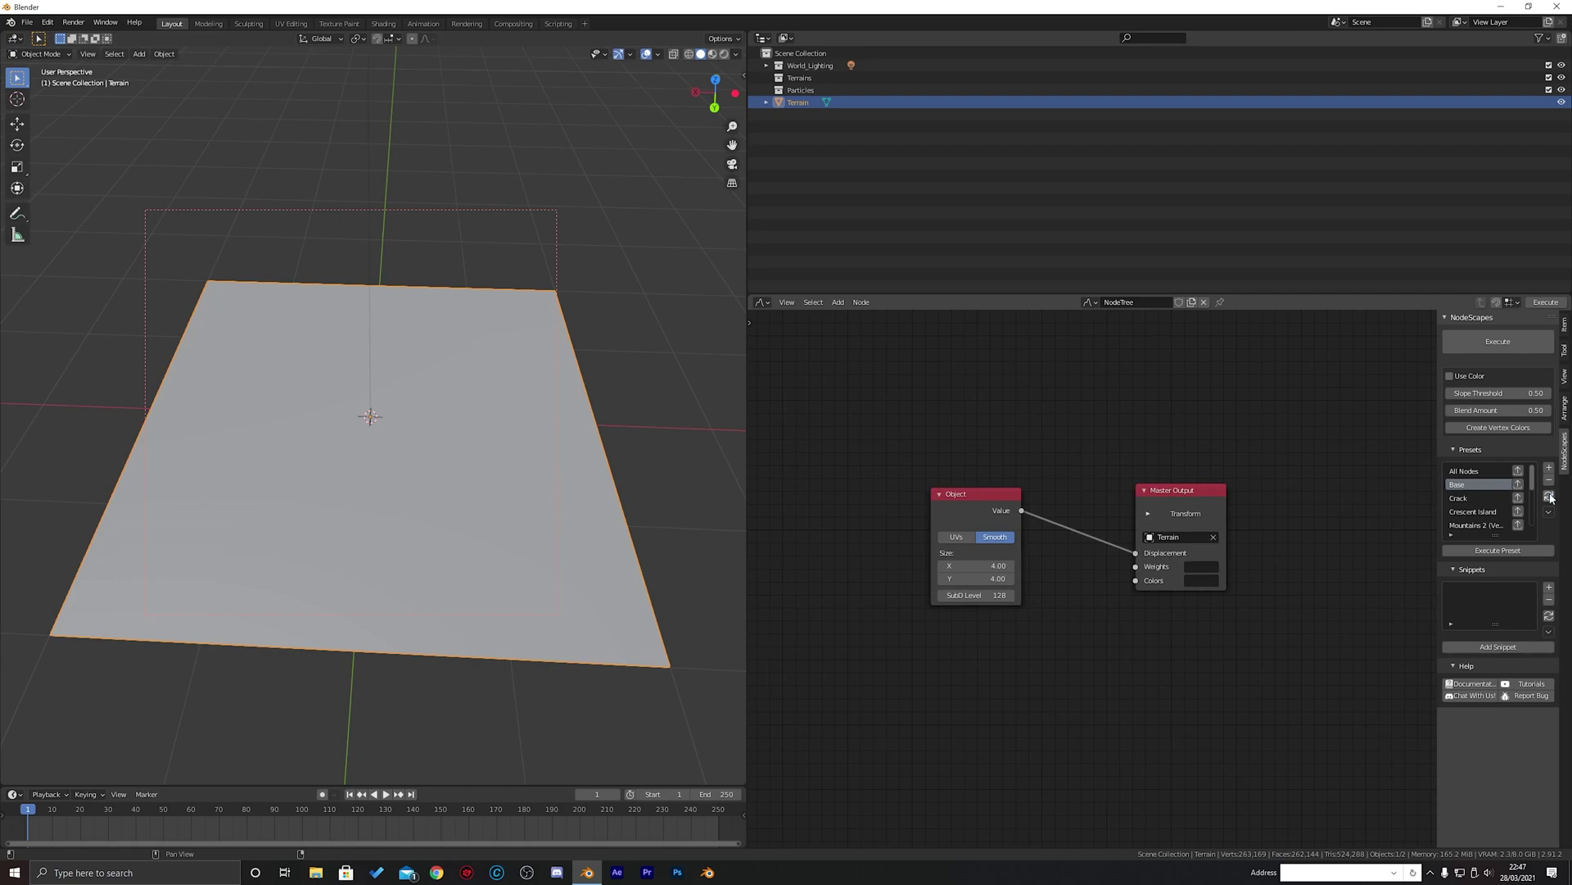
left_click(1549, 615)
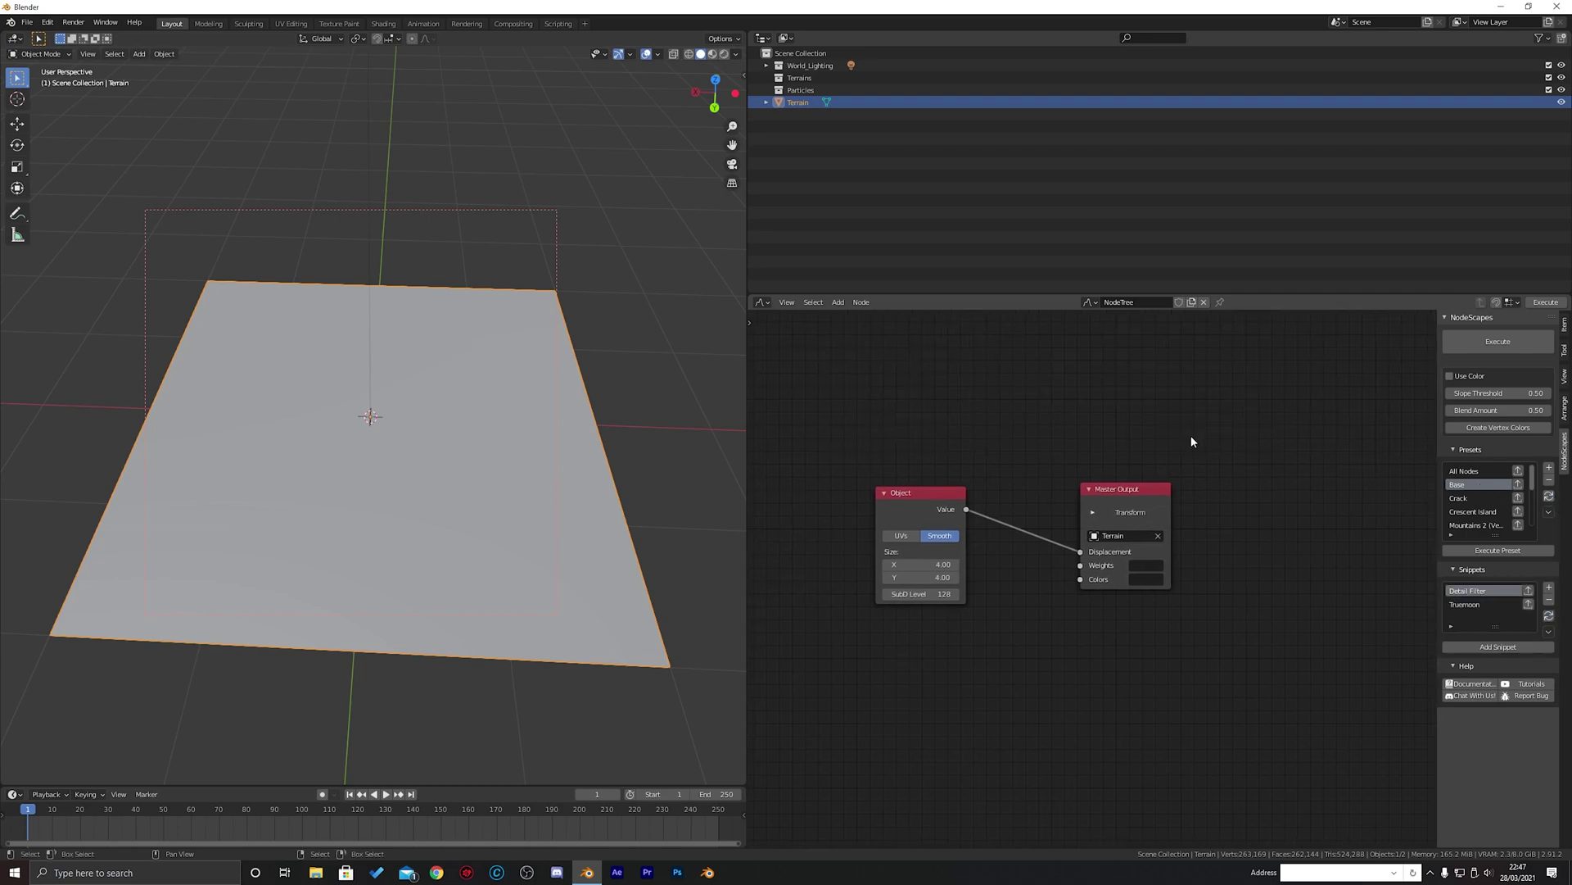
Move the Object node well away from the Master Output node to make room for nodes between them
middle_click_drag(1255, 440, 1199, 438)
left_click(923, 493)
scroll(997, 439, "down", 2)
middle_click_drag(1005, 480, 1138, 524)
scroll(1074, 449, "up", 3)
left_click_drag(1078, 518, 796, 531)
middle_click_drag(931, 511, 1049, 453)
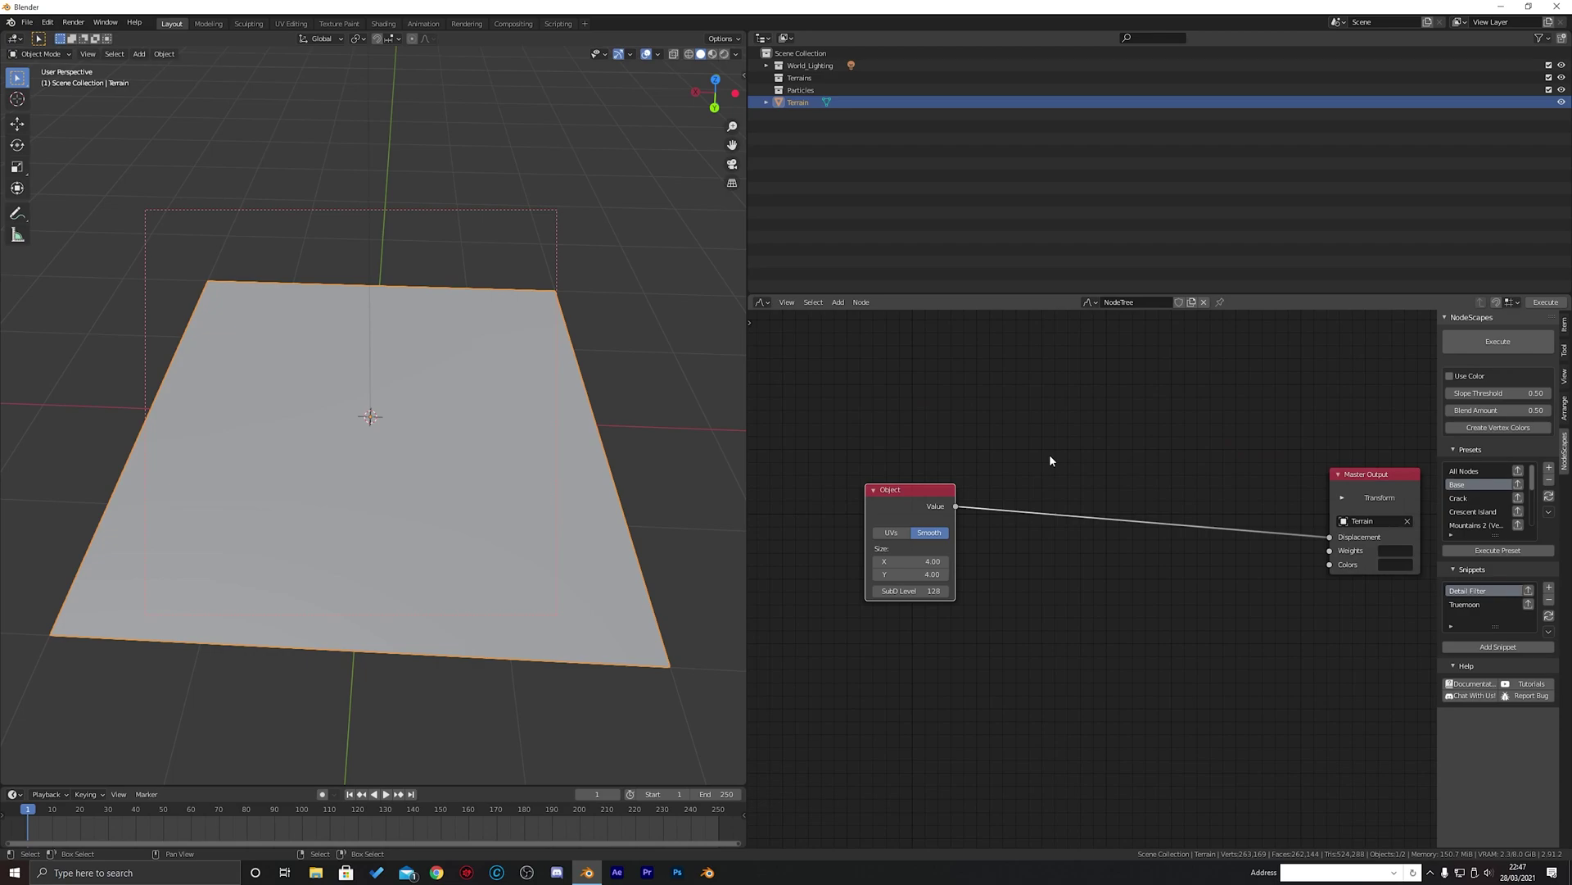
Add a Hetero Terrain noise node on the link between the Object and Master Output nodes
key("shift+a")
mouse_move(1024, 418)
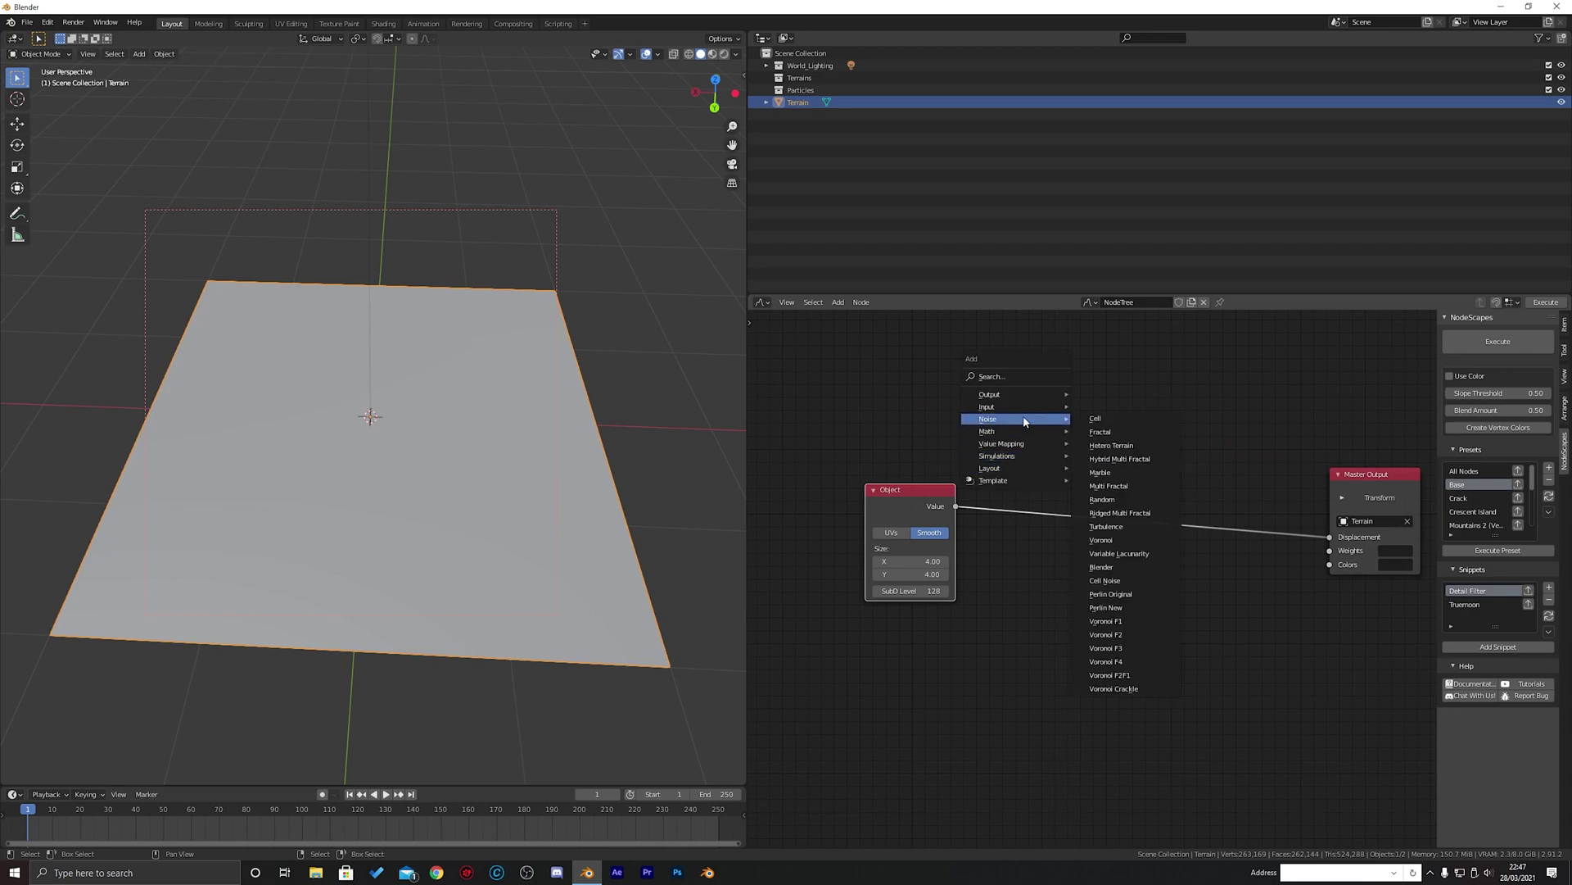
left_click(1143, 450)
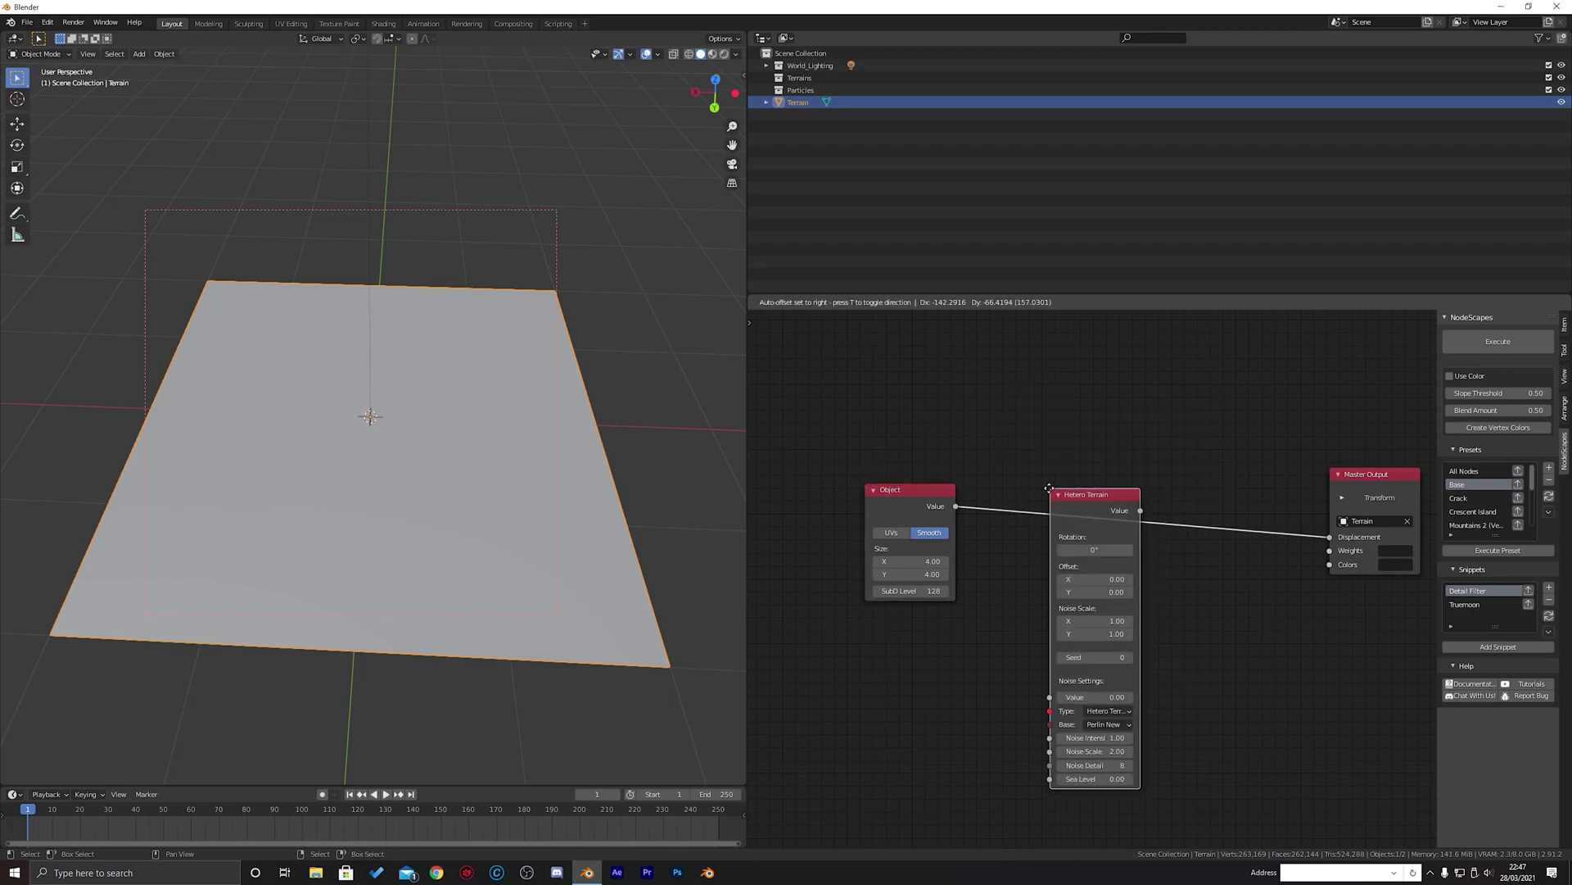
left_click(1122, 446)
mouse_move(1082, 465)
middle_mouse_down()
mouse_move(1100, 442)
mouse_move(1068, 444)
middle_mouse_up()
scroll(1101, 444, "down", 1)
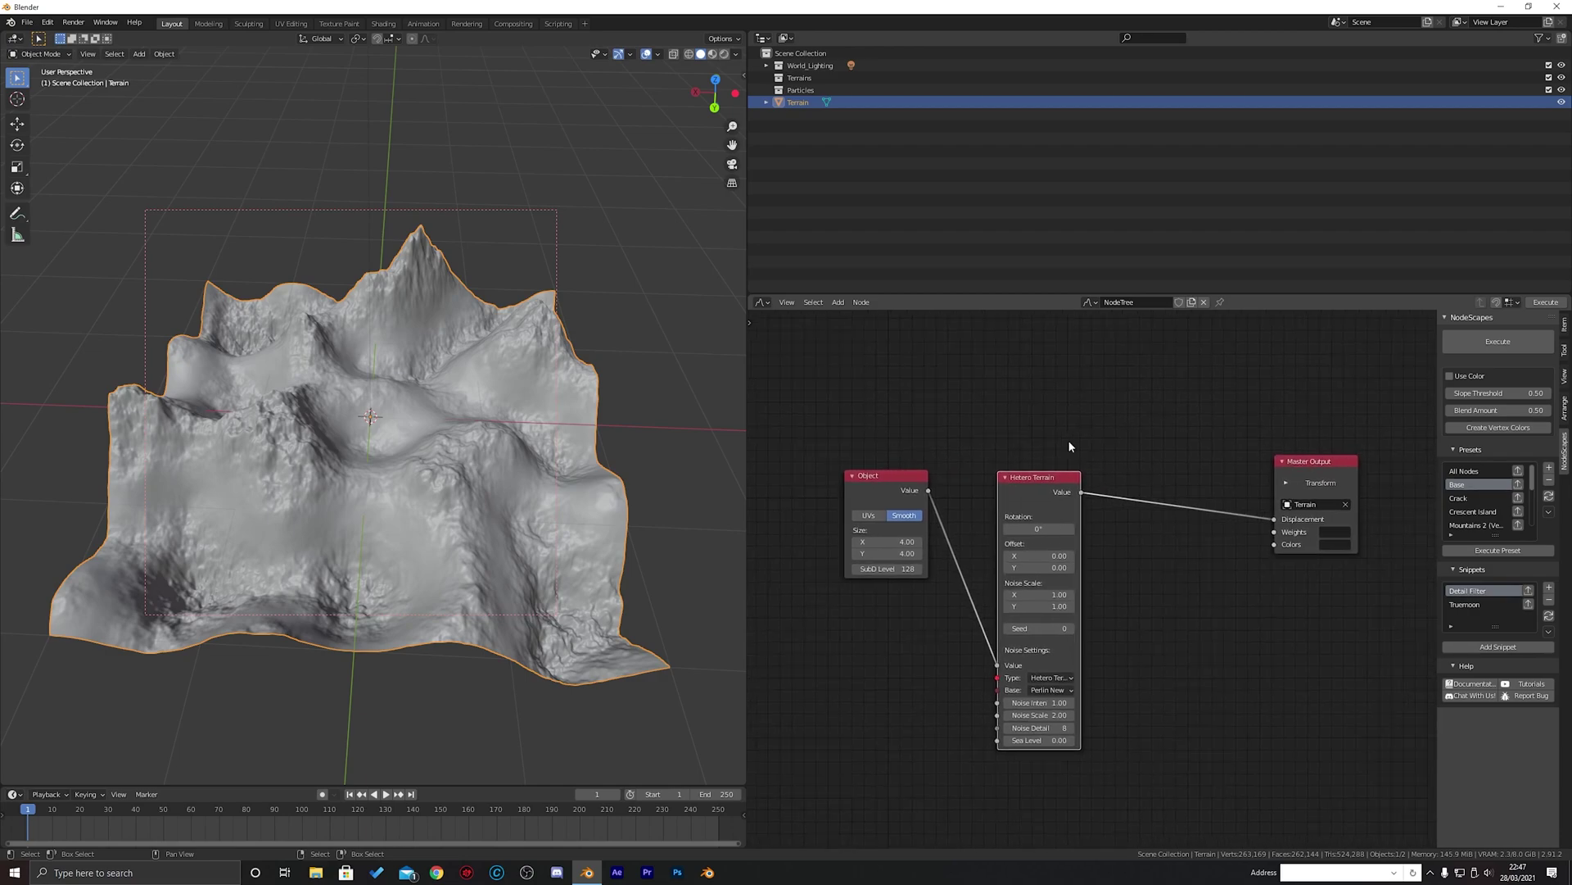
Insert a Multiply math node between Hetero Terrain and the Master Output's Displacement input
scroll(1068, 443, "up", 2)
scroll(1125, 445, "down", 2)
scroll(1053, 477, "right", 2, "ctrl")
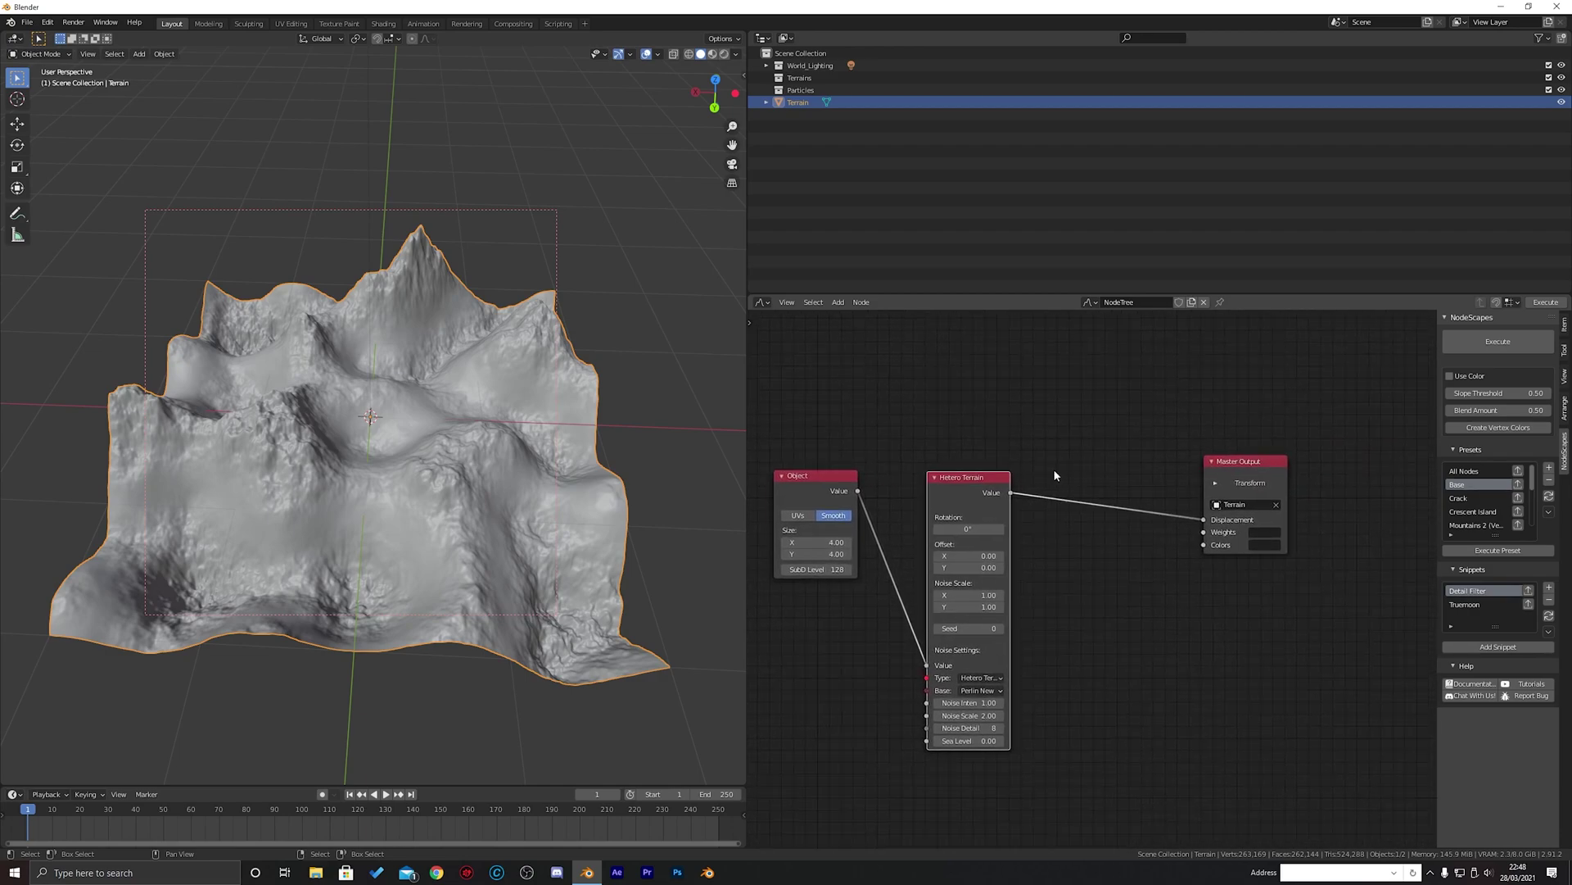
key("shift+a")
mouse_move(1077, 472)
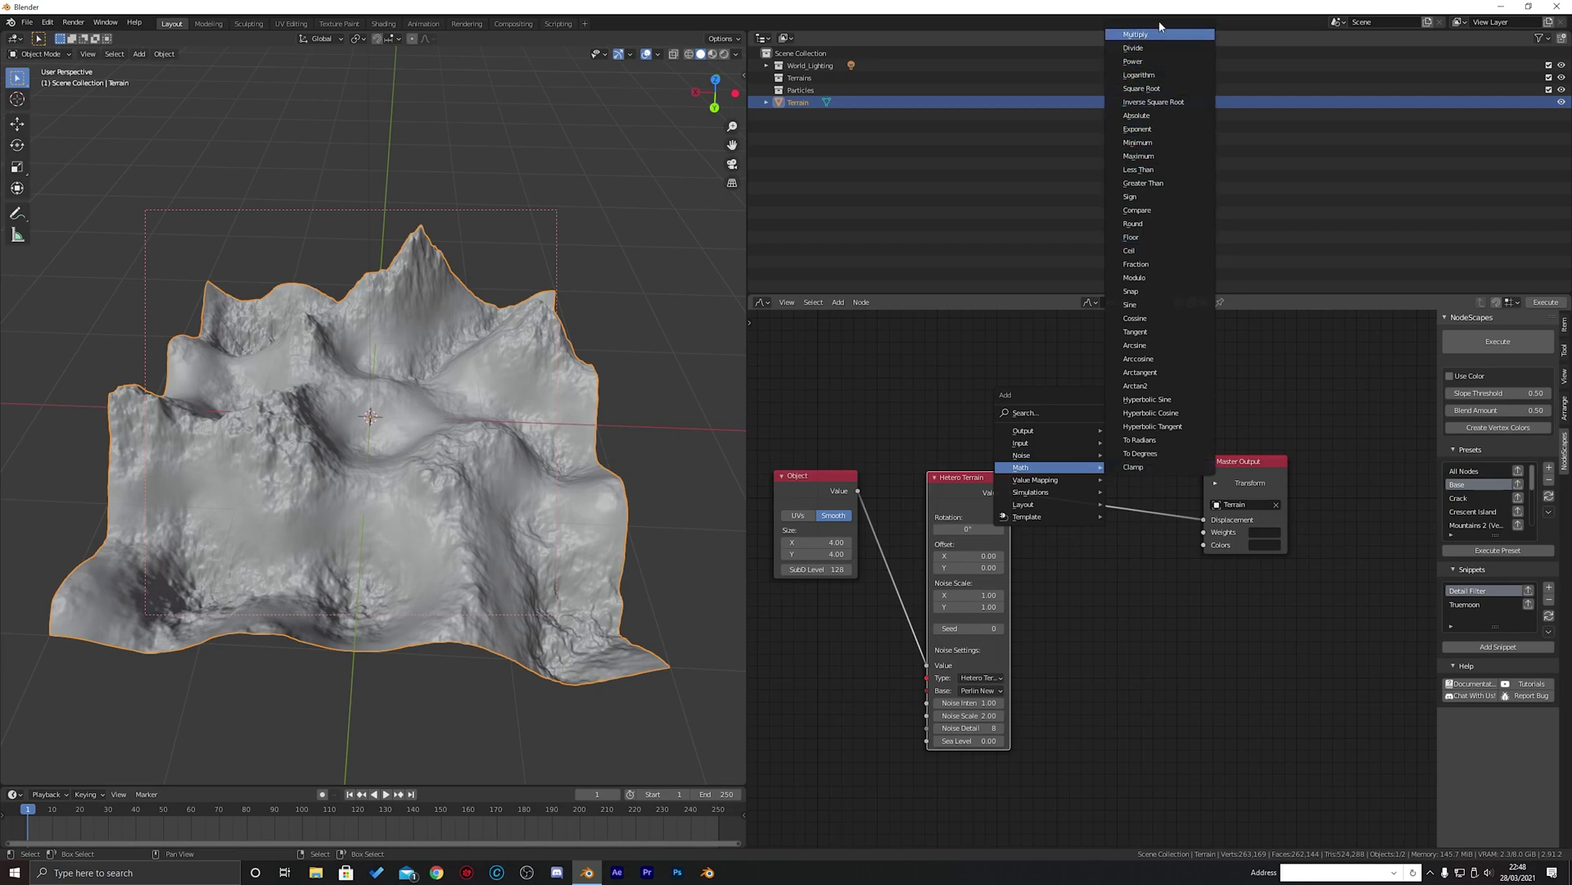
left_click(1135, 70)
left_click(1104, 405)
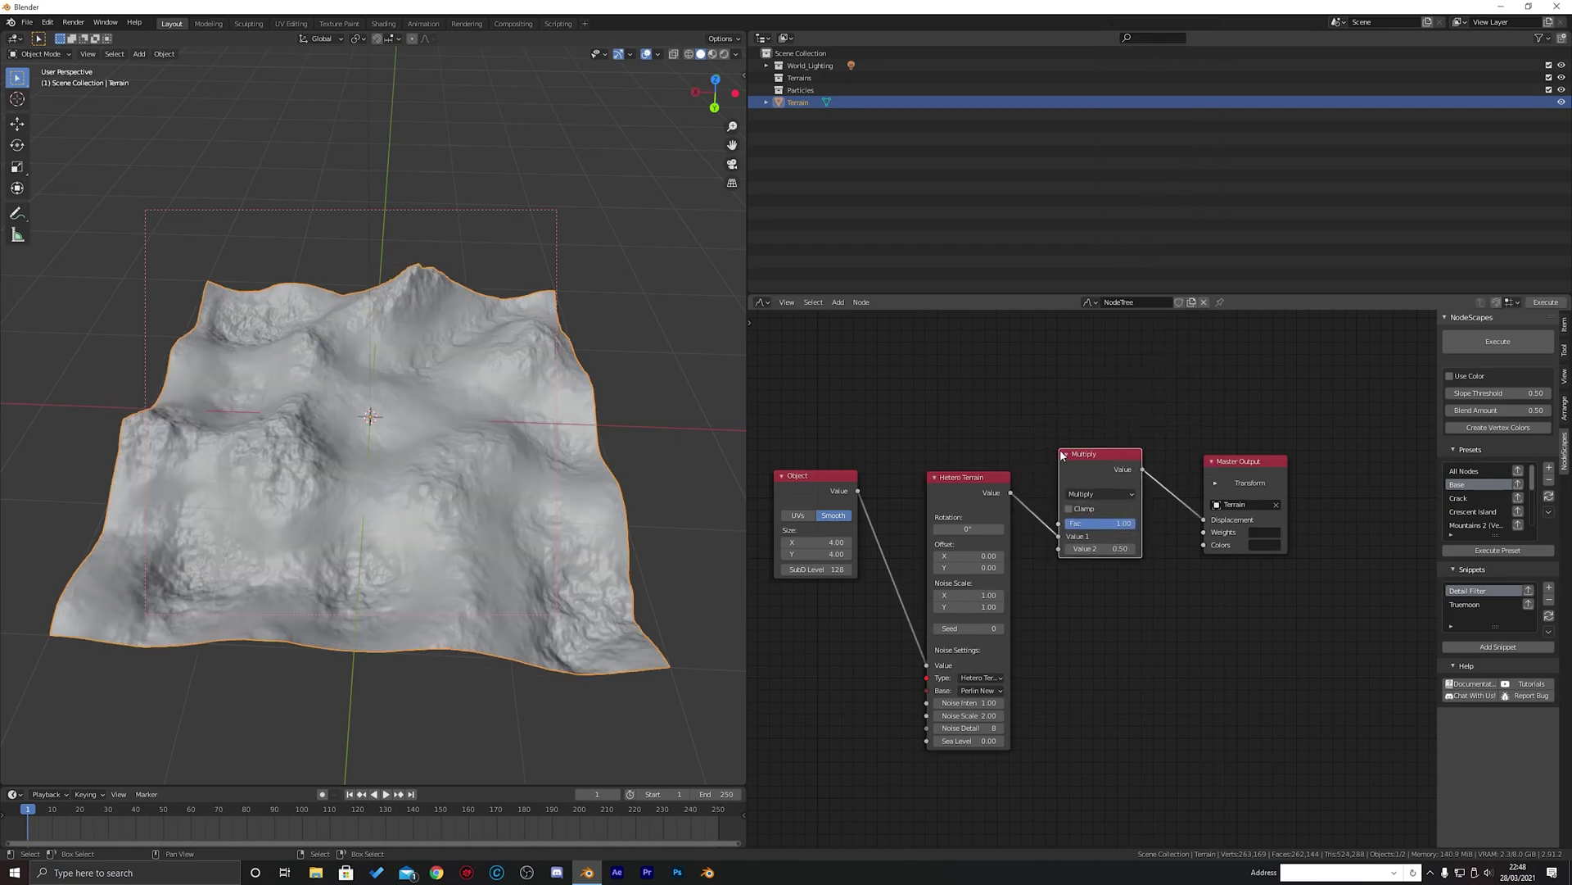
middle_click_drag(1104, 406, 1067, 414)
Set the Hetero Terrain node's X and Y noise scale to 0.50 and view the terrain from a lower angle
scroll(1067, 414, "up", 3)
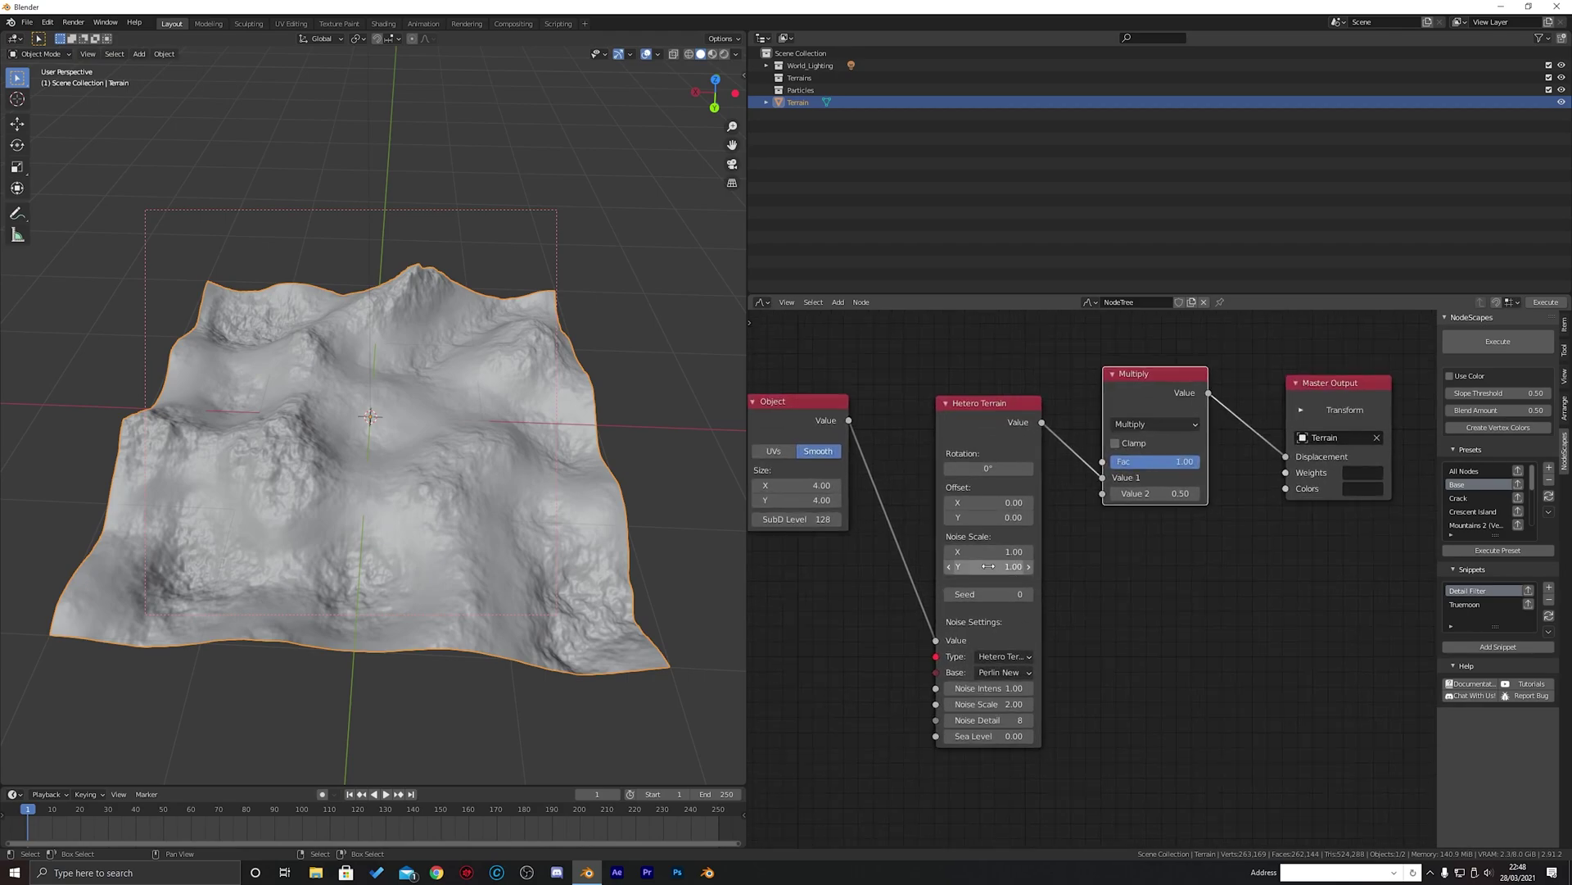
left_click(988, 551)
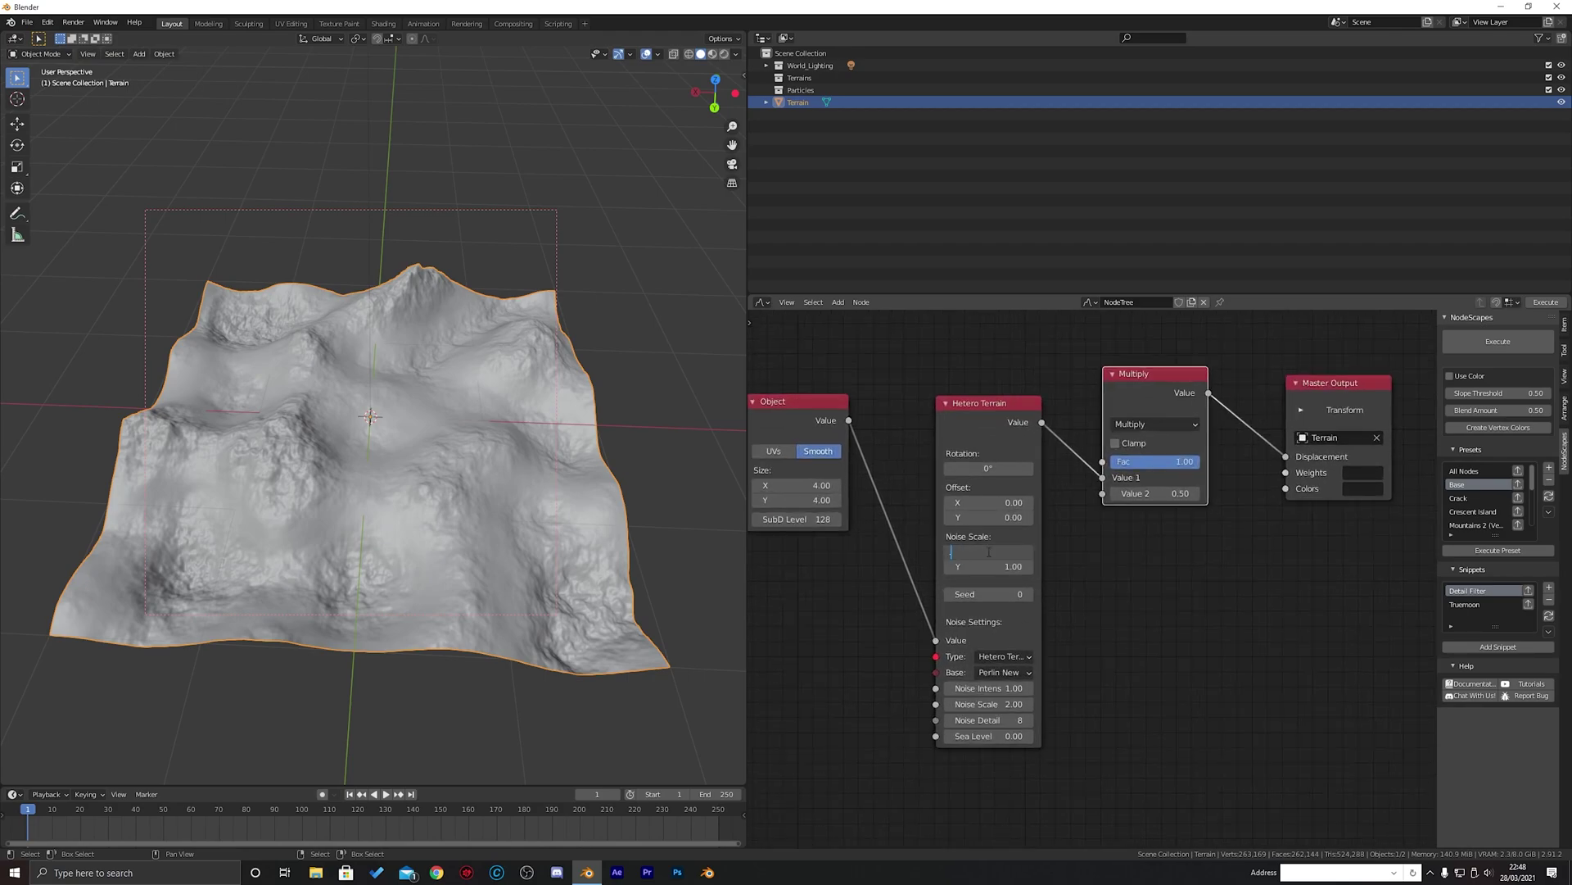
key("Return")
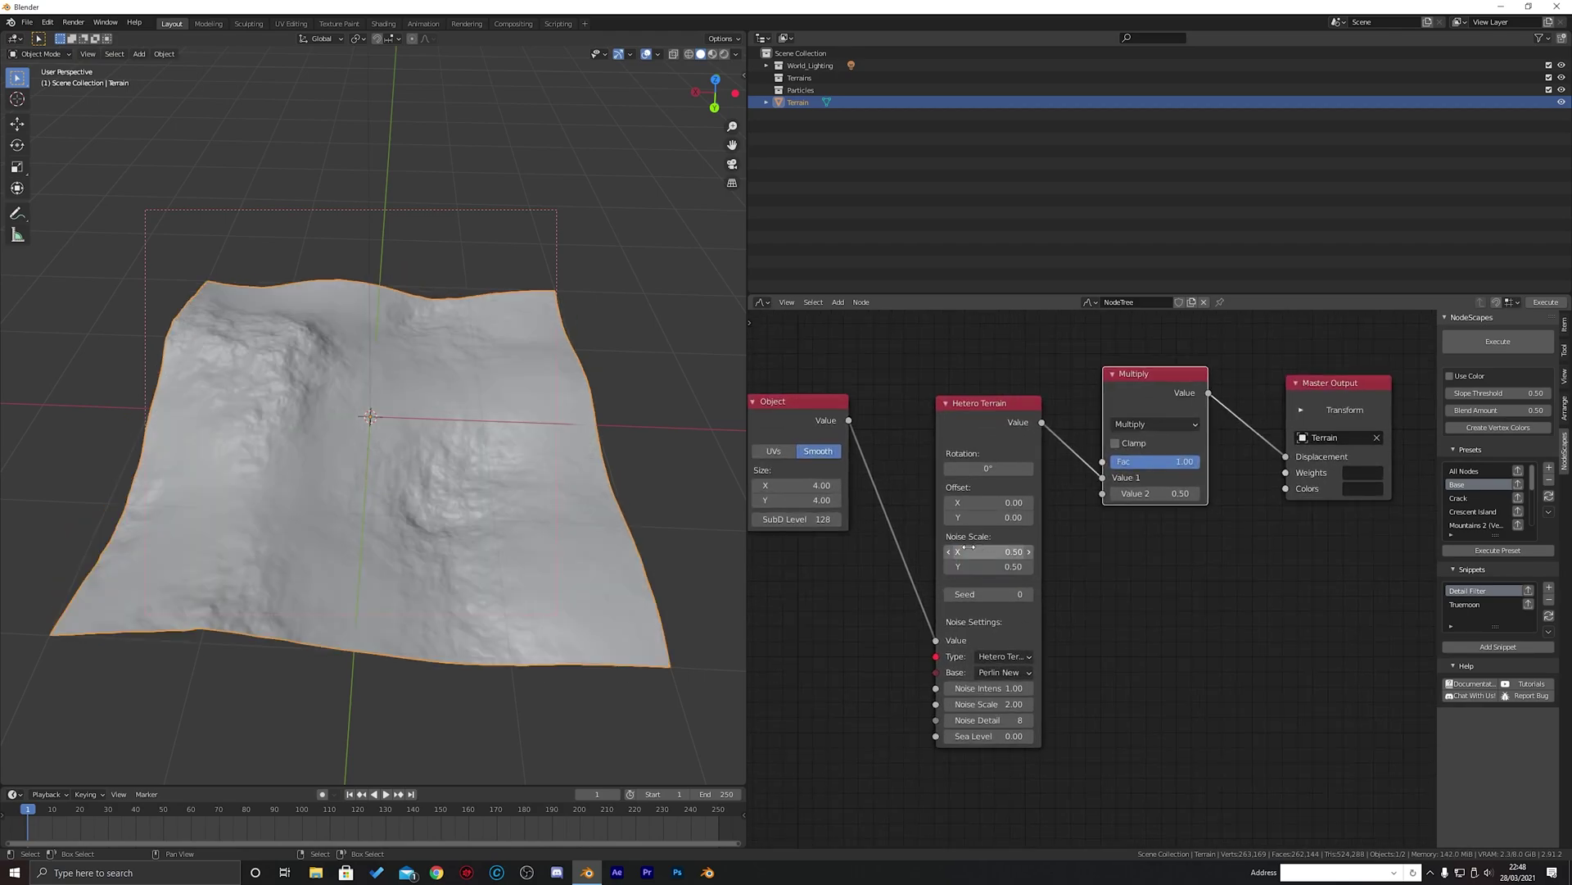
middle_click_drag(344, 376, 428, 390)
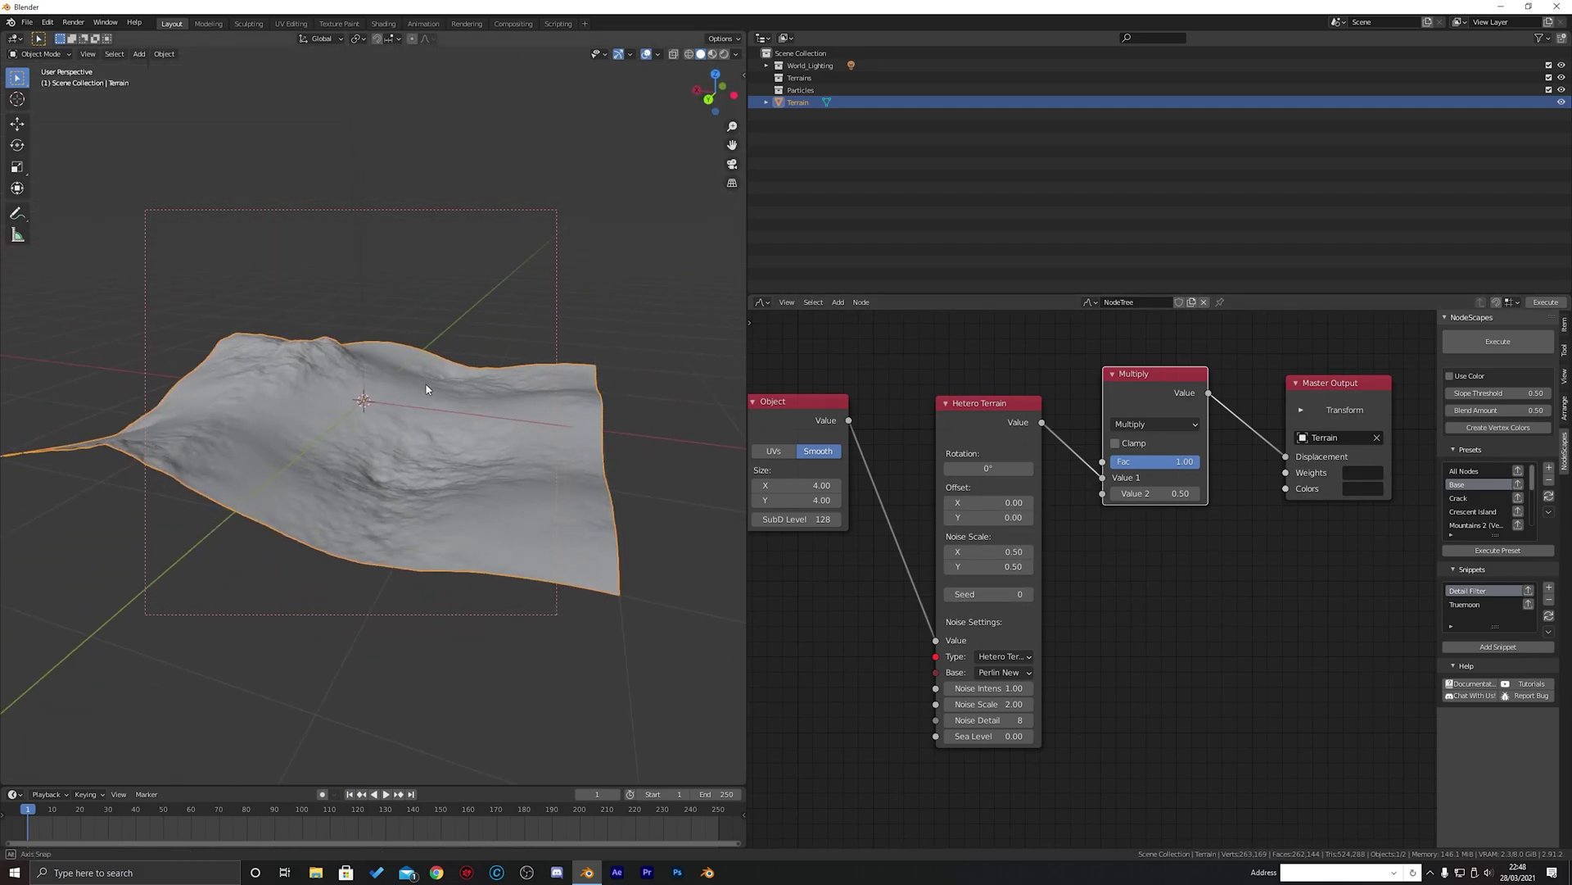
Move the Master Output node farther away from the Multiply node
scroll(1190, 550, "down", 1)
middle_click_drag(1190, 550, 994, 618)
left_click_drag(1112, 474, 1310, 476)
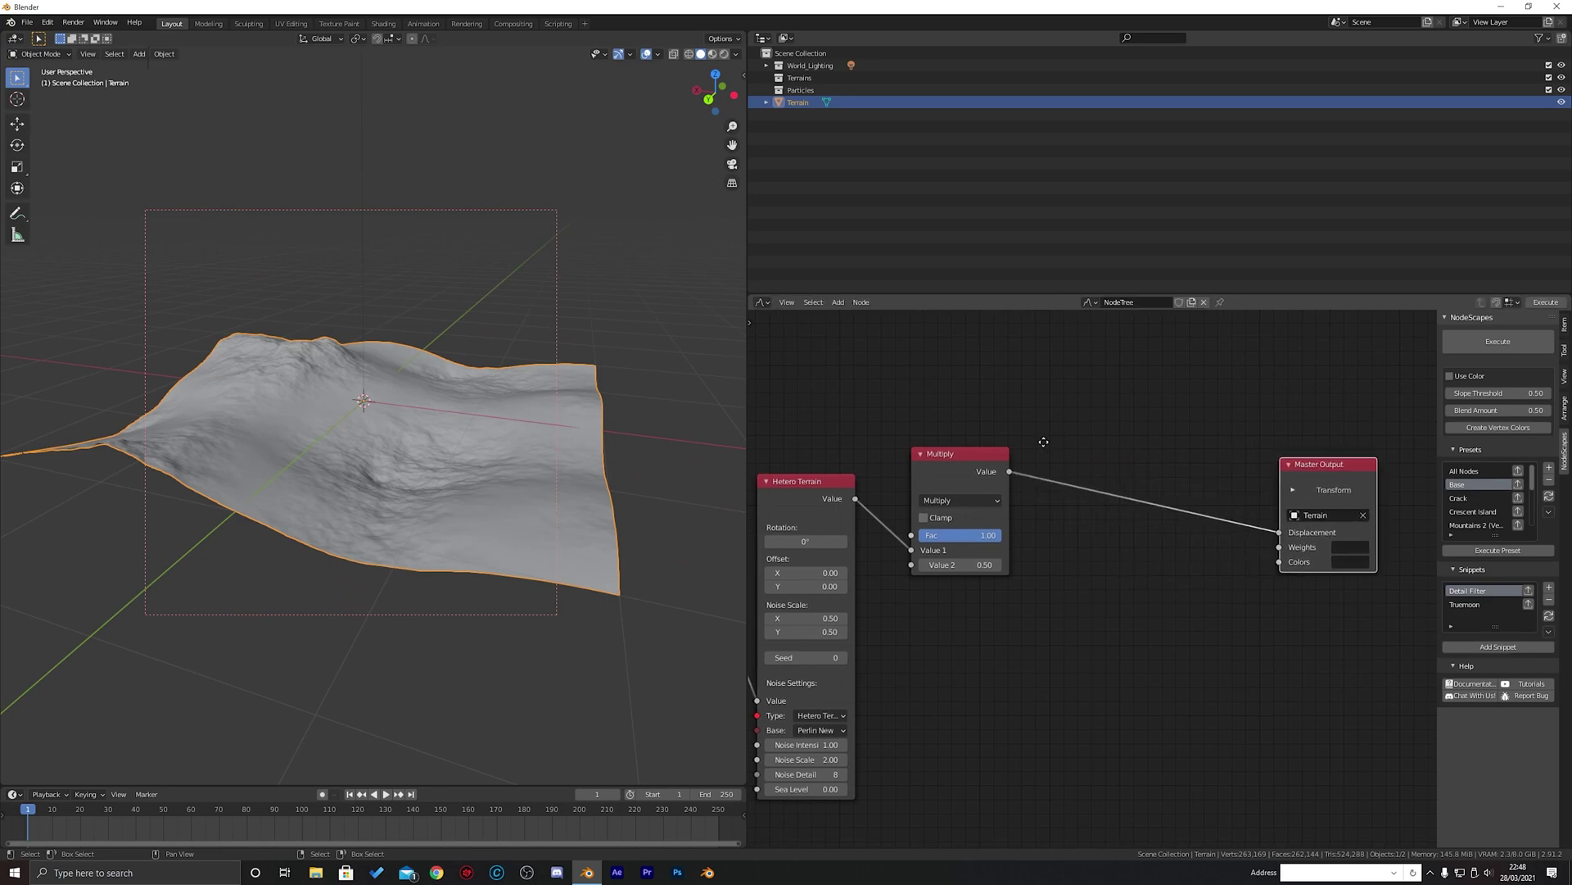
scroll(1159, 442, "down", 1)
middle_click_drag(1029, 442, 1186, 444)
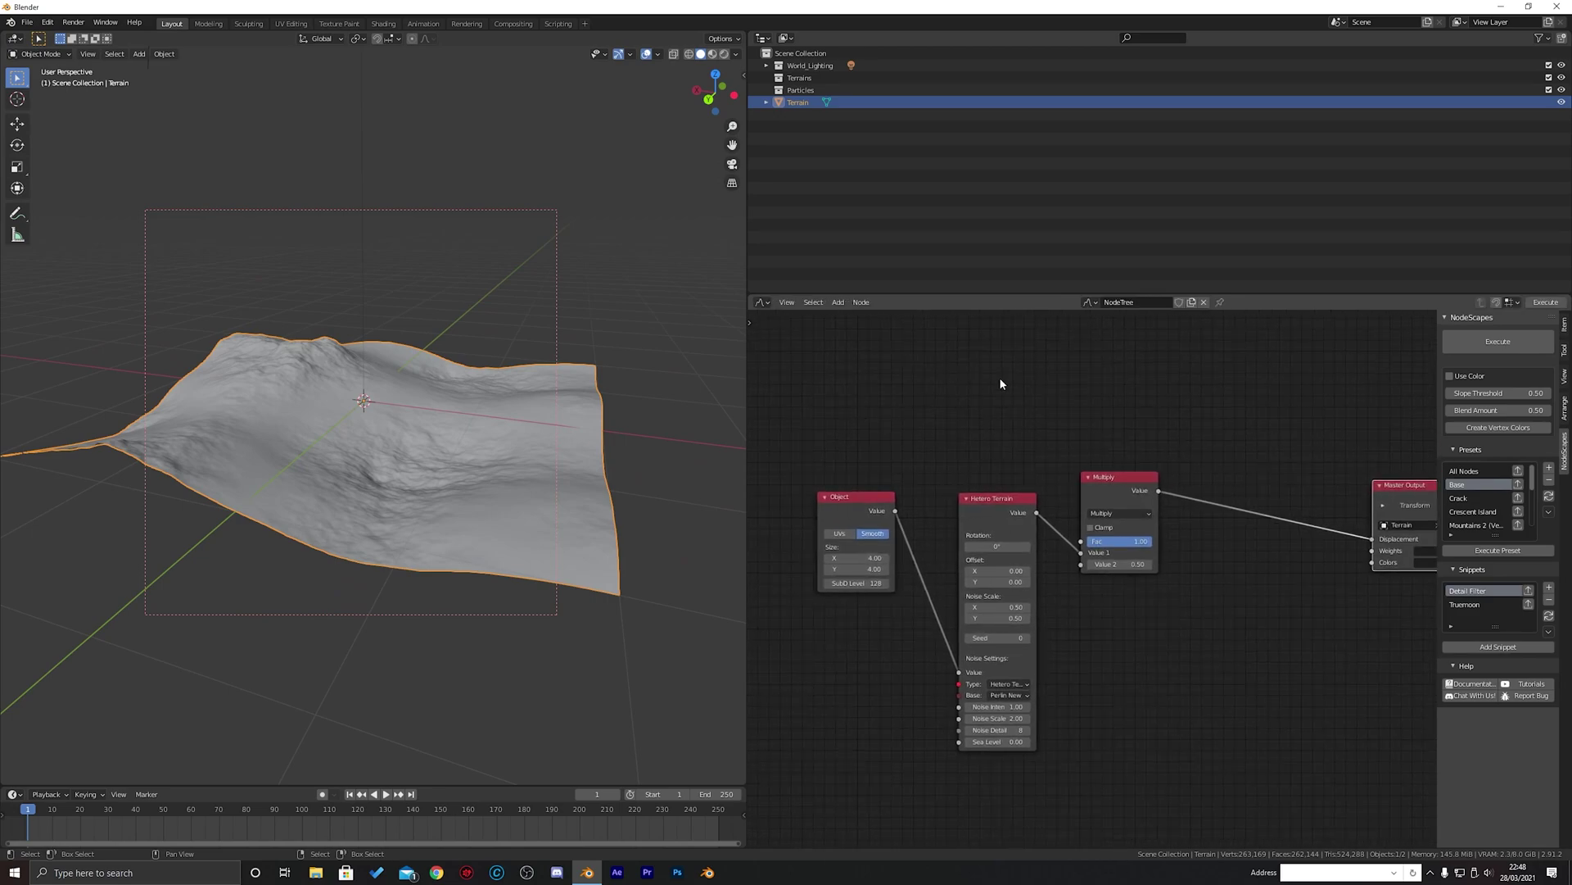
Add a Voronoi F1 noise node above Hetero Terrain and connect the Object node's Value to its Value input
middle_click_drag(1001, 384, 979, 435)
key("shift+a")
mouse_move(980, 435)
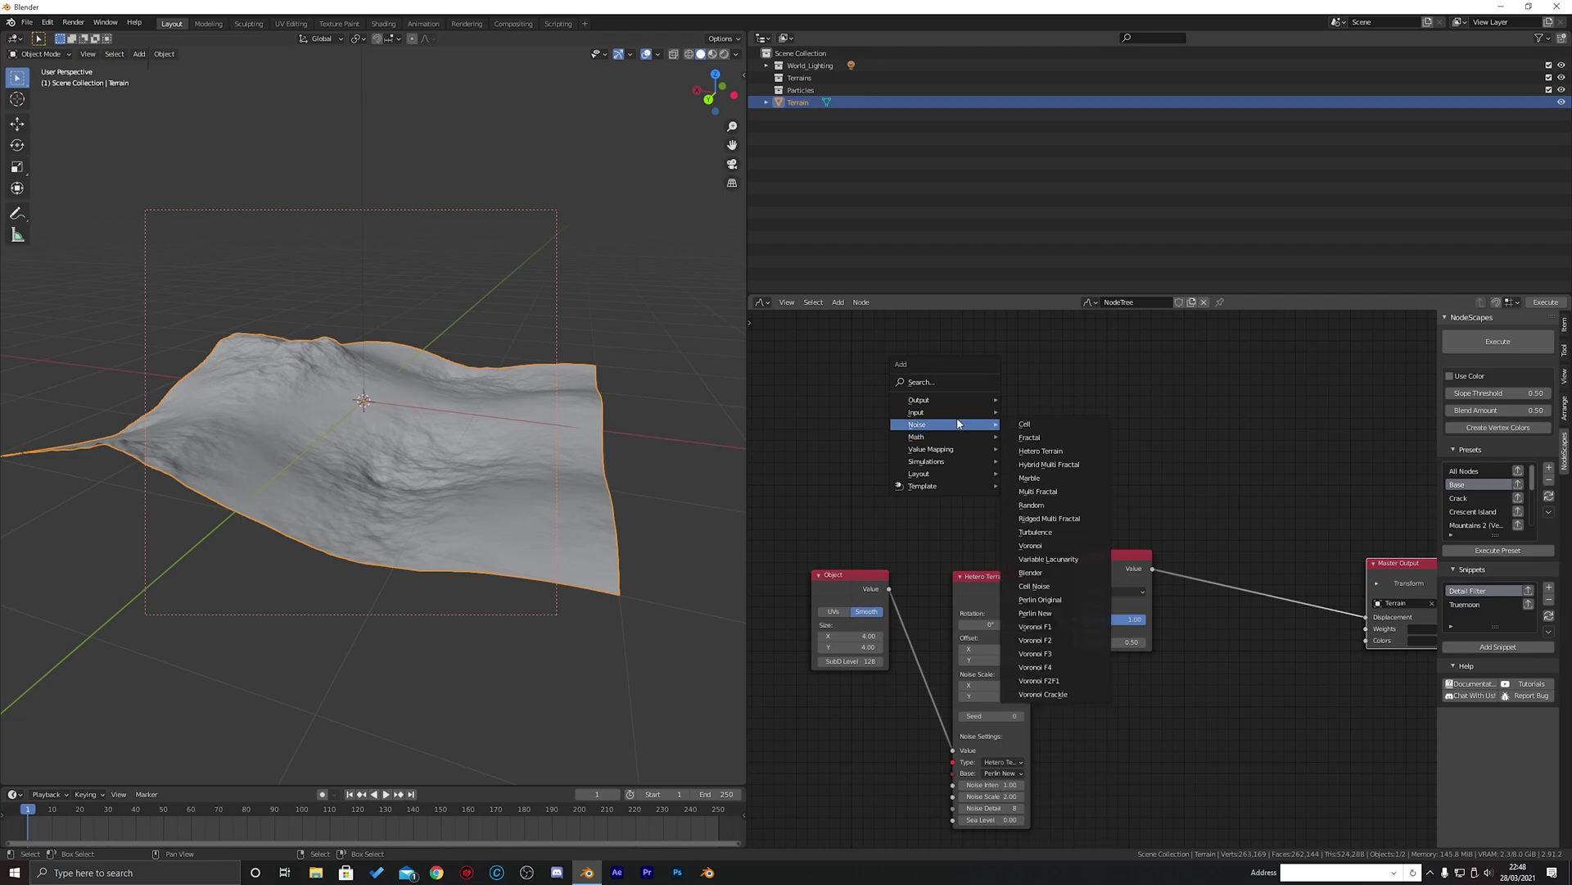
left_click(1057, 625)
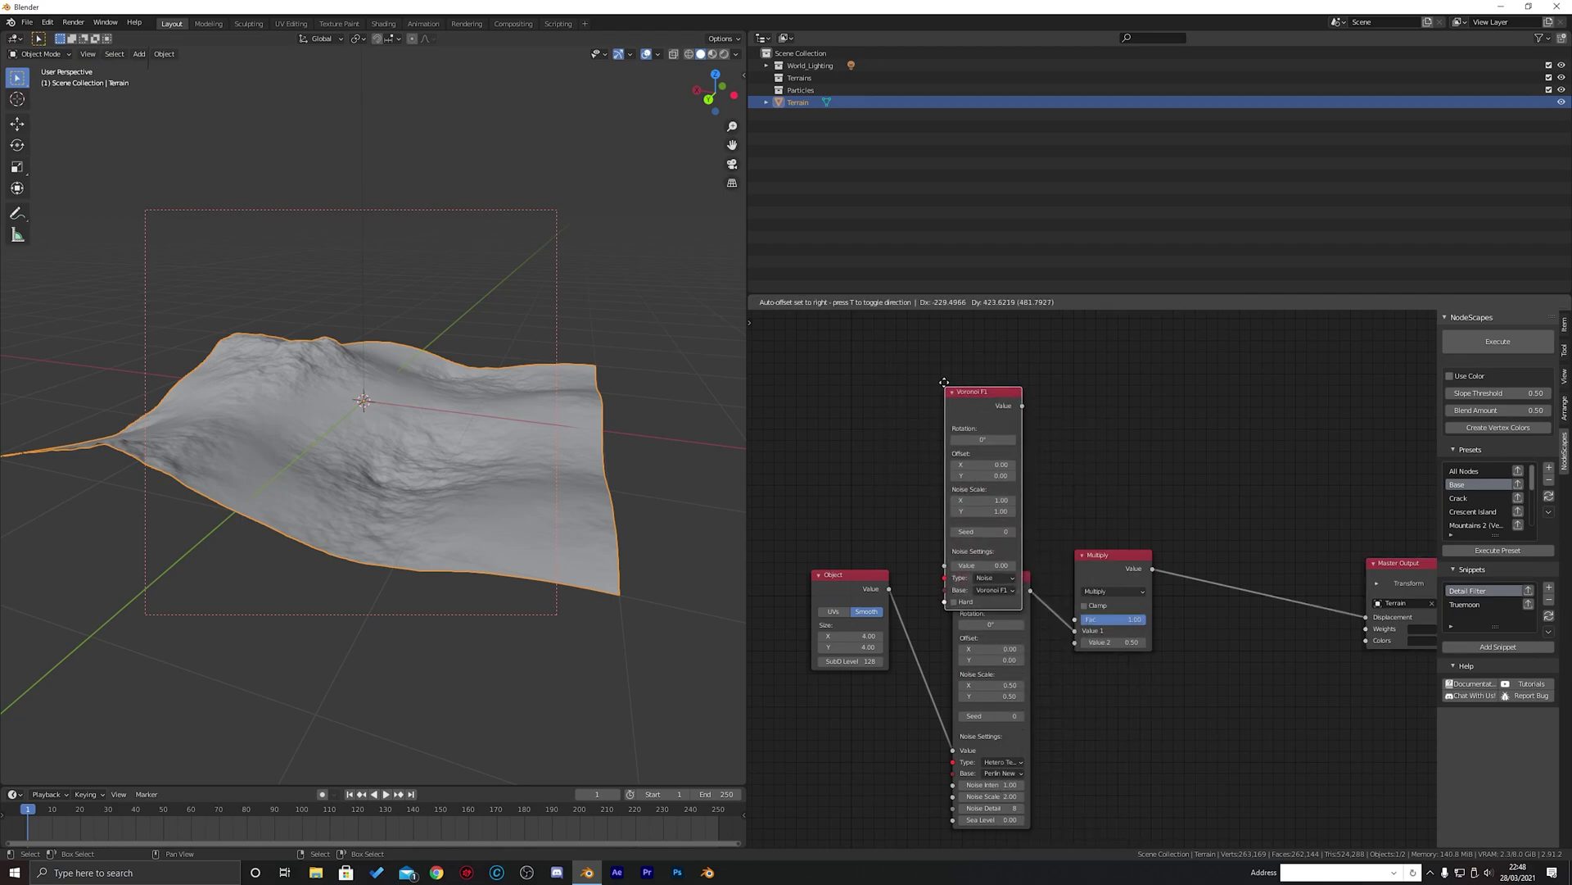
left_click_drag(891, 589, 940, 511)
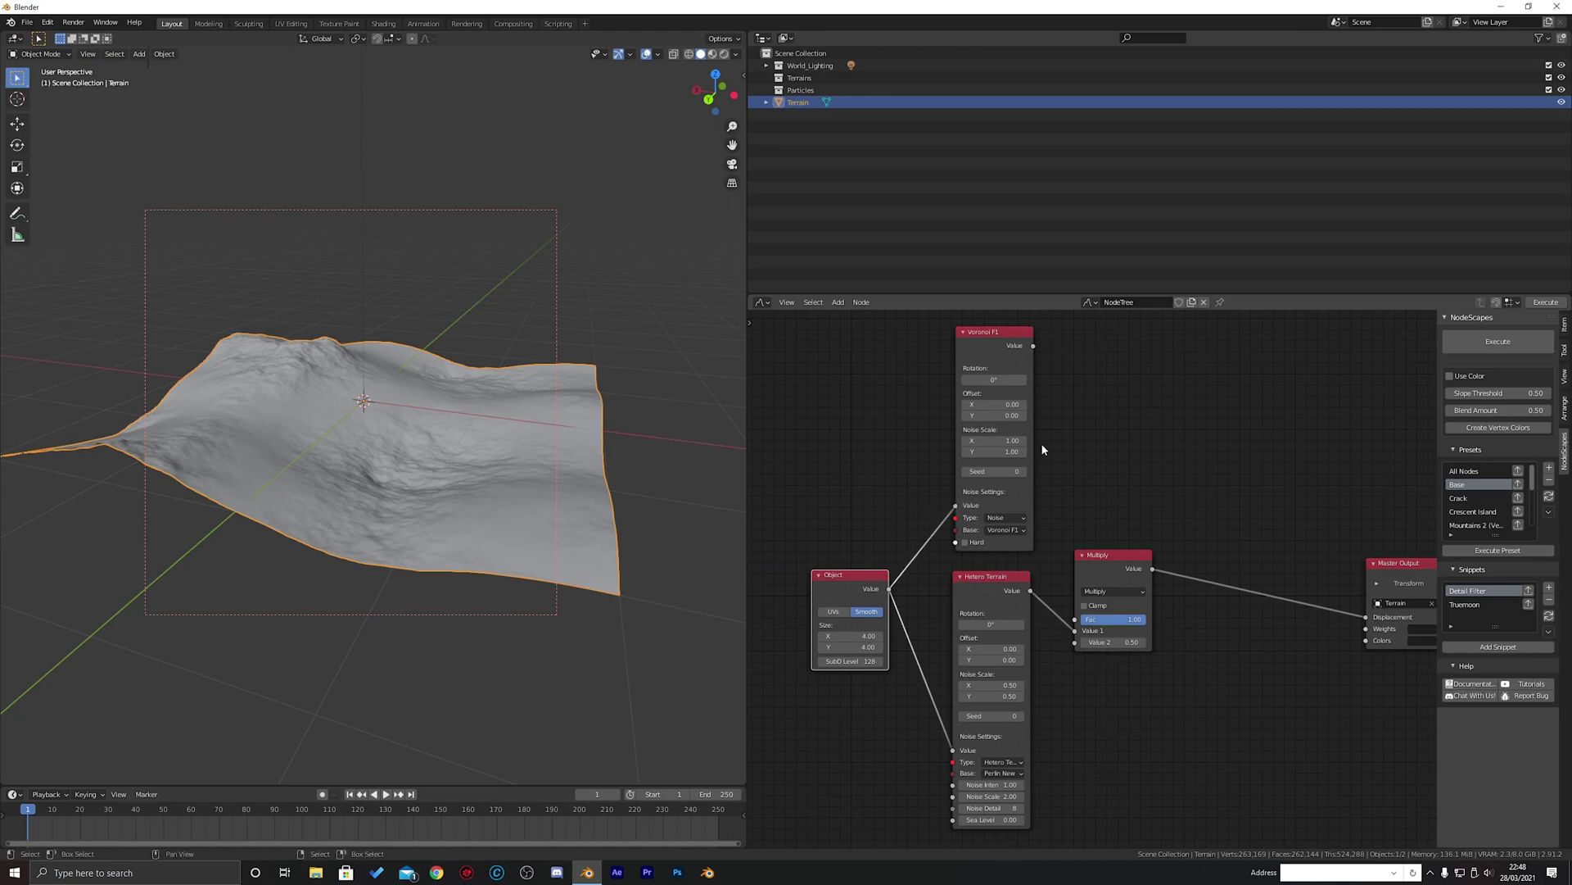
middle_click_drag(1041, 449, 997, 477)
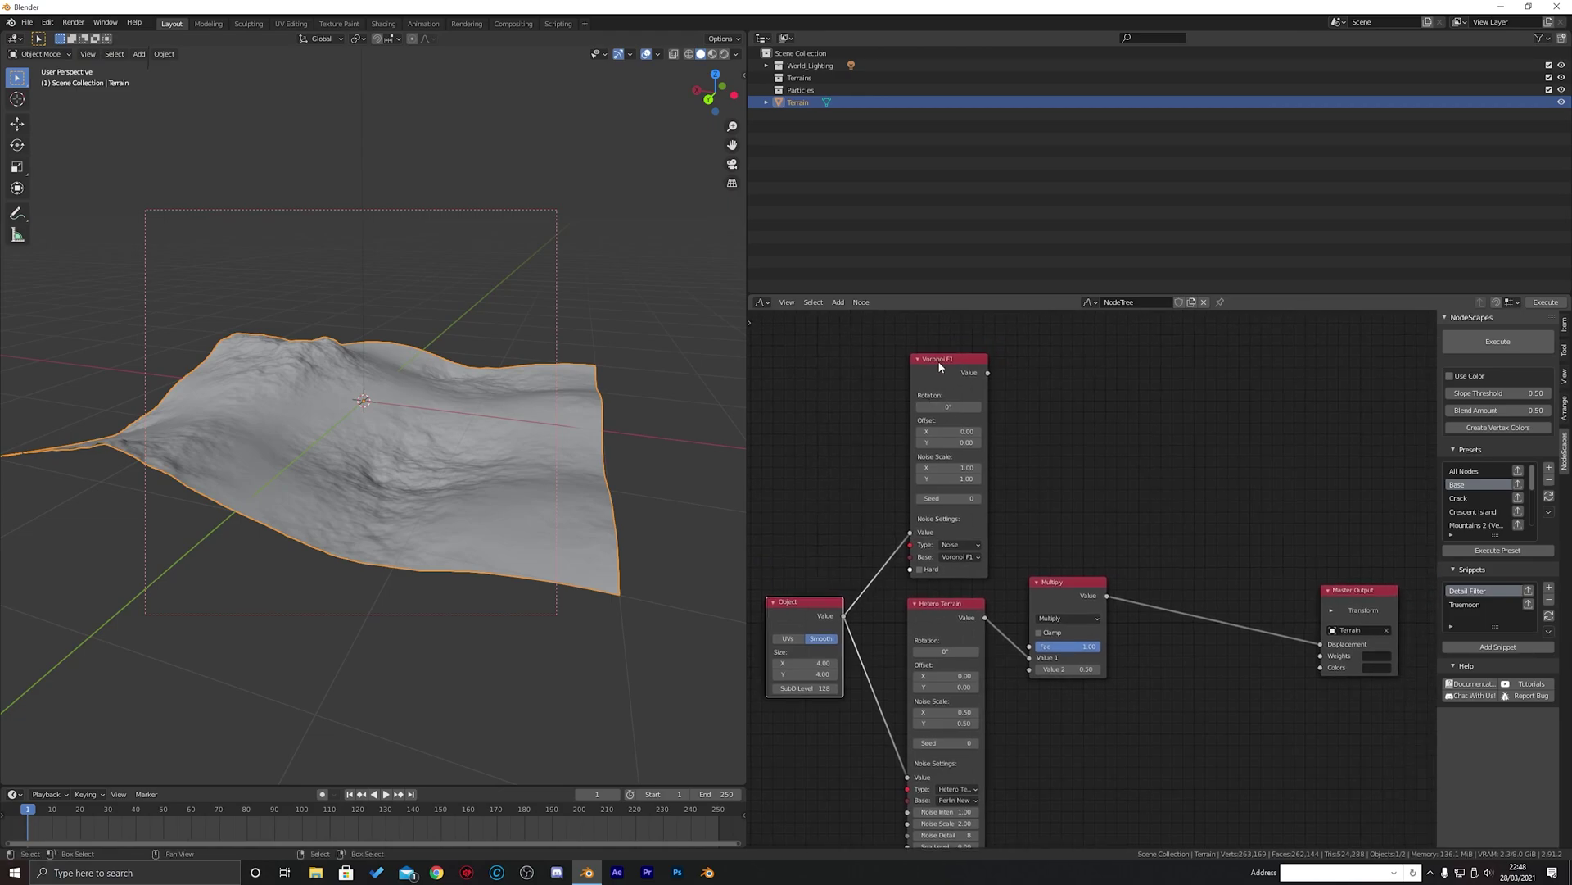
Preview the Voronoi F1 node through the Master Output and inspect the displaced terrain from another side
left_click(939, 363, "ctrl+shift")
middle_click_drag(493, 385, 501, 422)
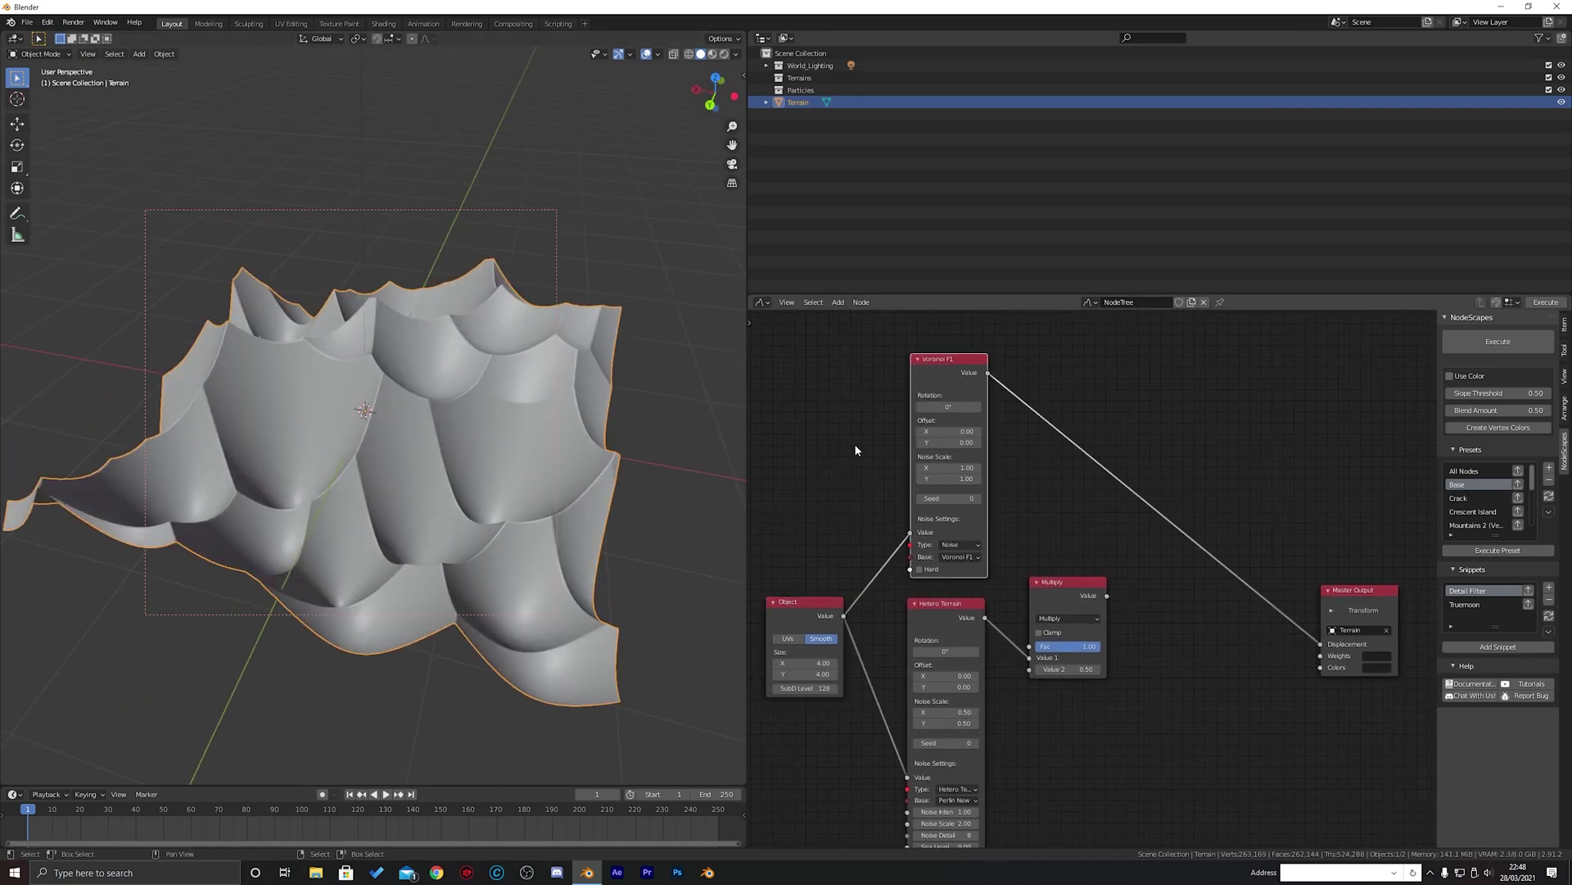
middle_click_drag(1070, 406, 965, 410)
middle_click_drag(516, 409, 397, 364)
scroll(1075, 468, "up", 3)
middle_click_drag(994, 407, 1057, 478)
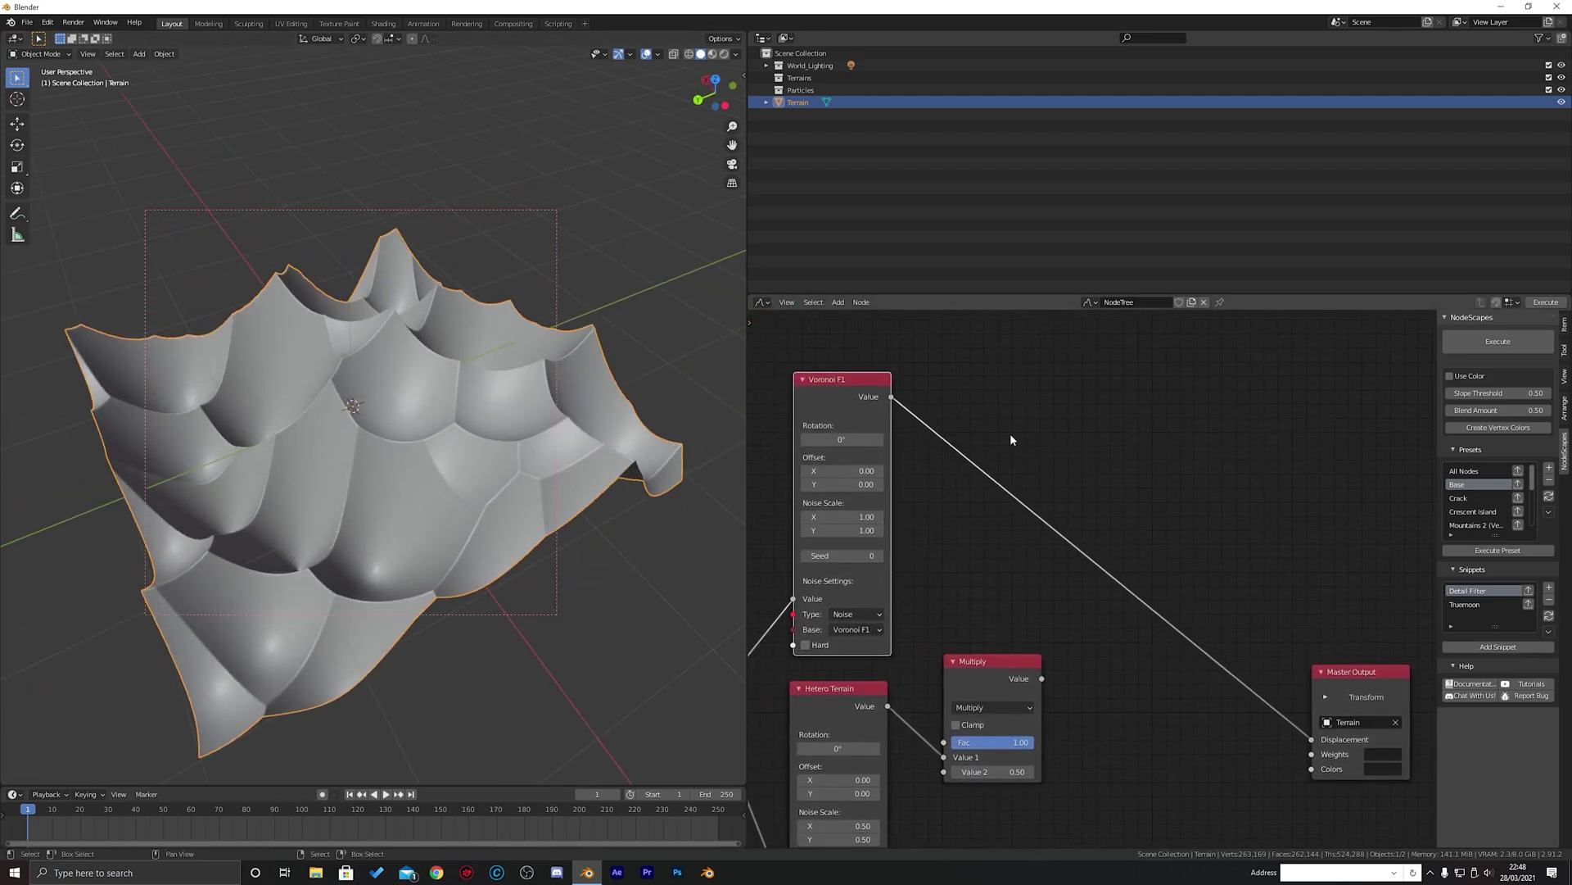
Insert a Clamp math node between Voronoi F1 and the Master Output
key("shift+a")
mouse_move(1011, 438)
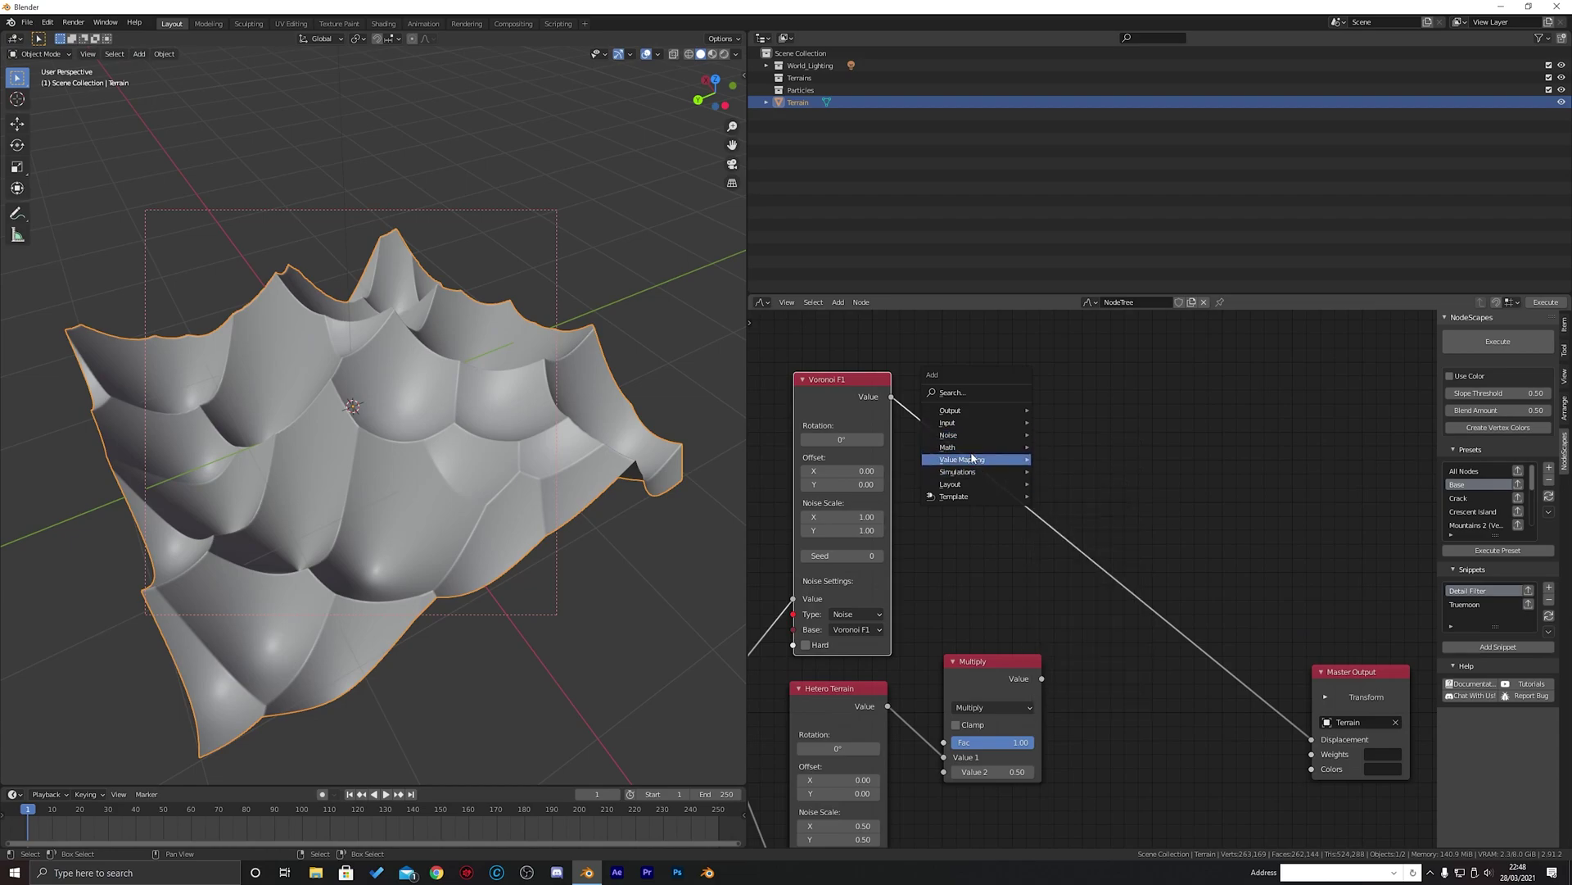
left_click(1057, 446)
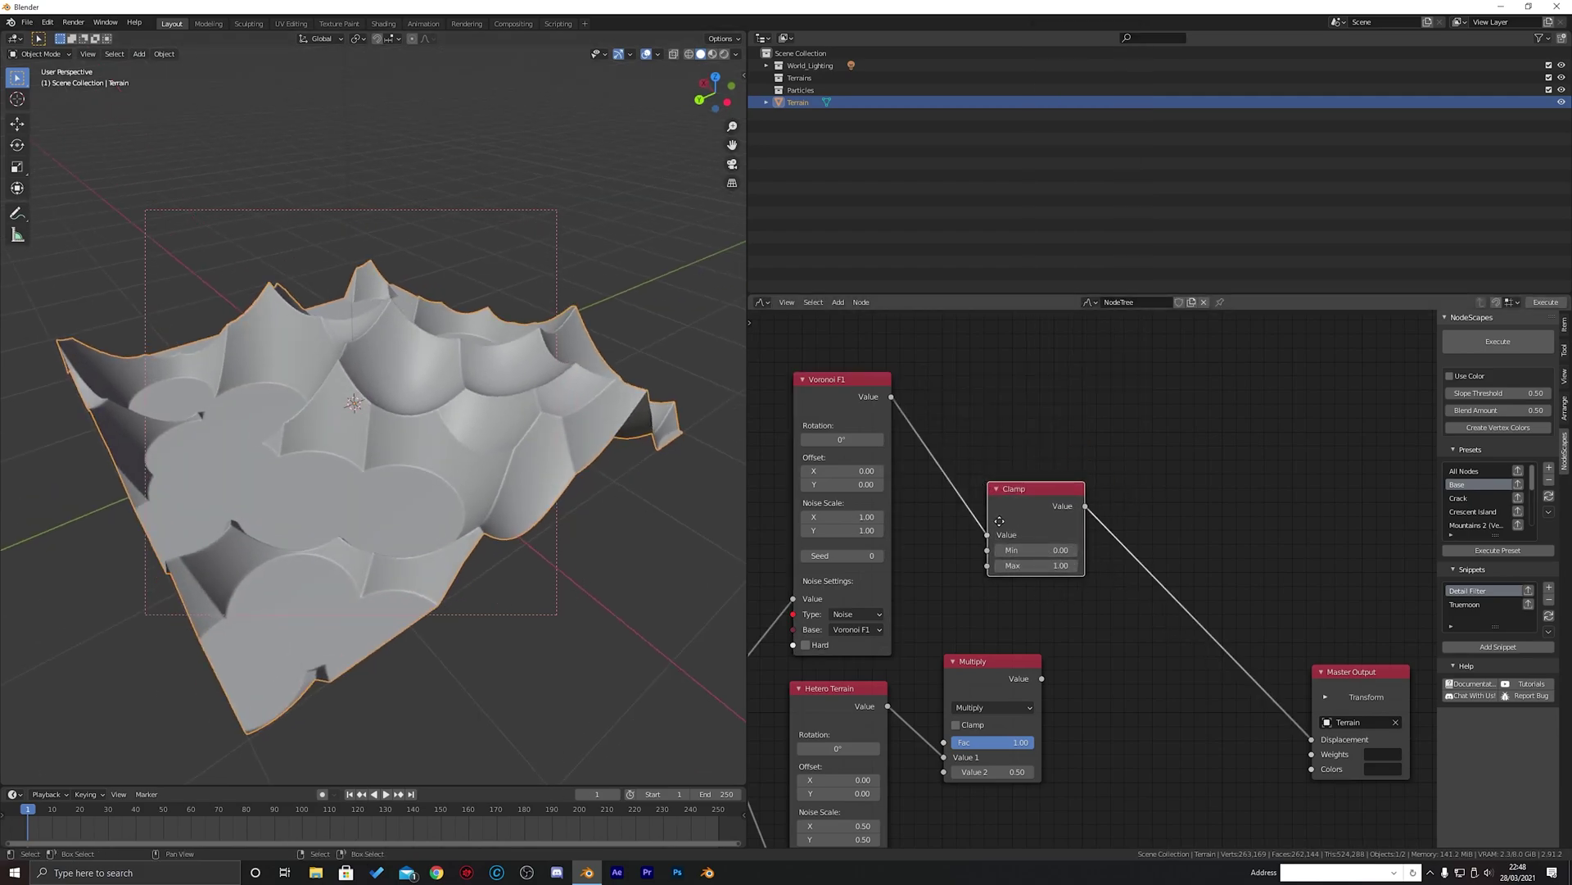
Shift the Clamp node away from Voronoi F1 and insert a Remap 0-1 node between them
middle_click_drag(999, 521, 1044, 519)
left_click_drag(1044, 518, 1159, 520)
key("shift+a")
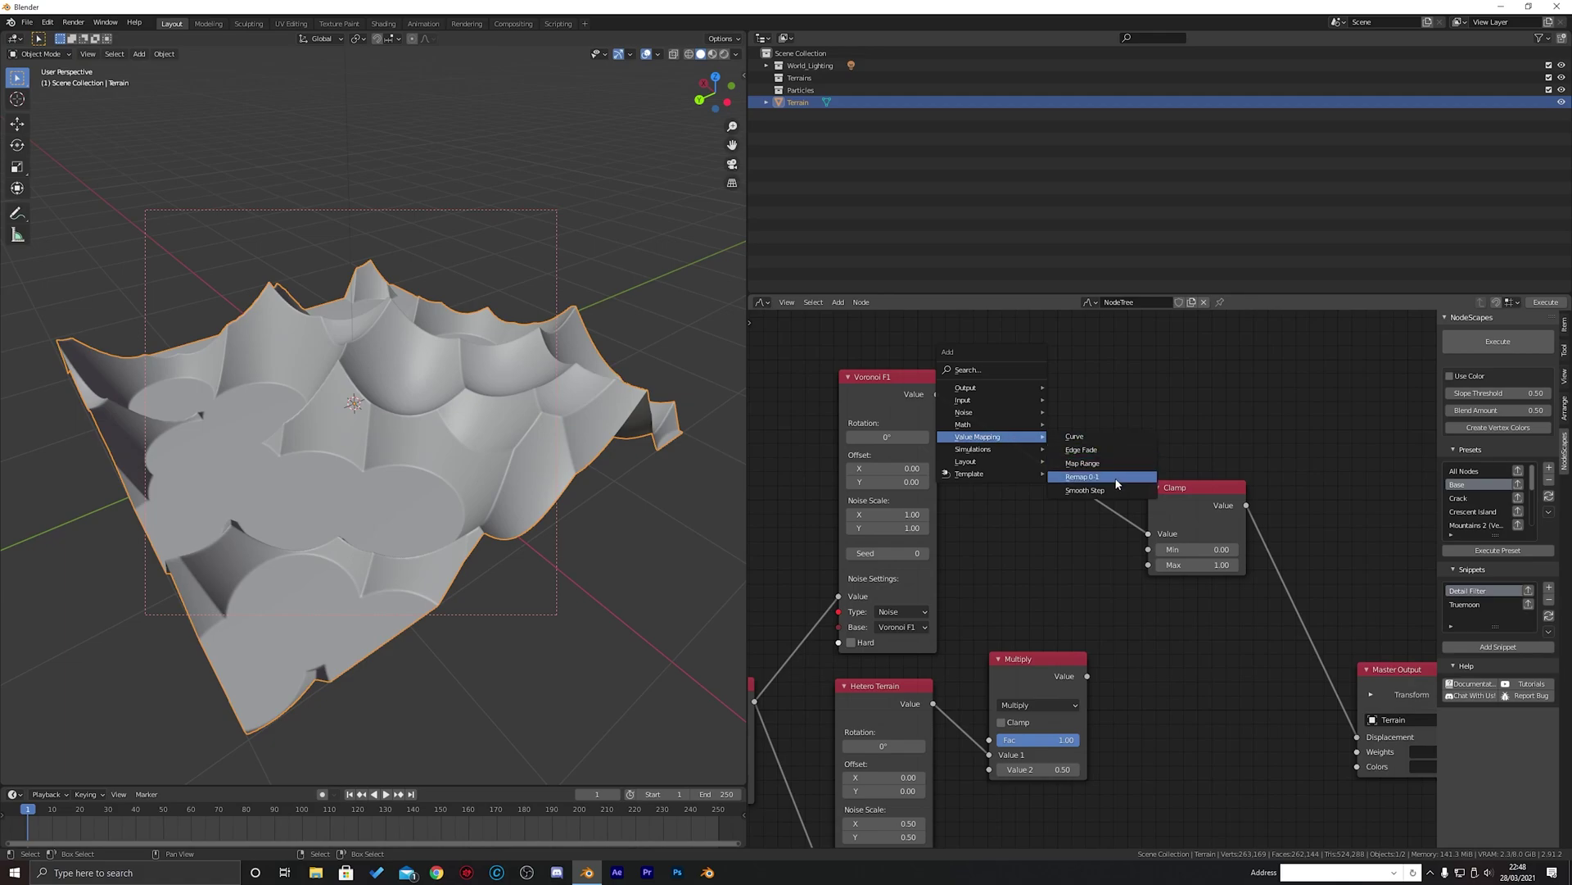
left_click(1111, 479)
left_click(1023, 464)
middle_click_drag(508, 416, 426, 452)
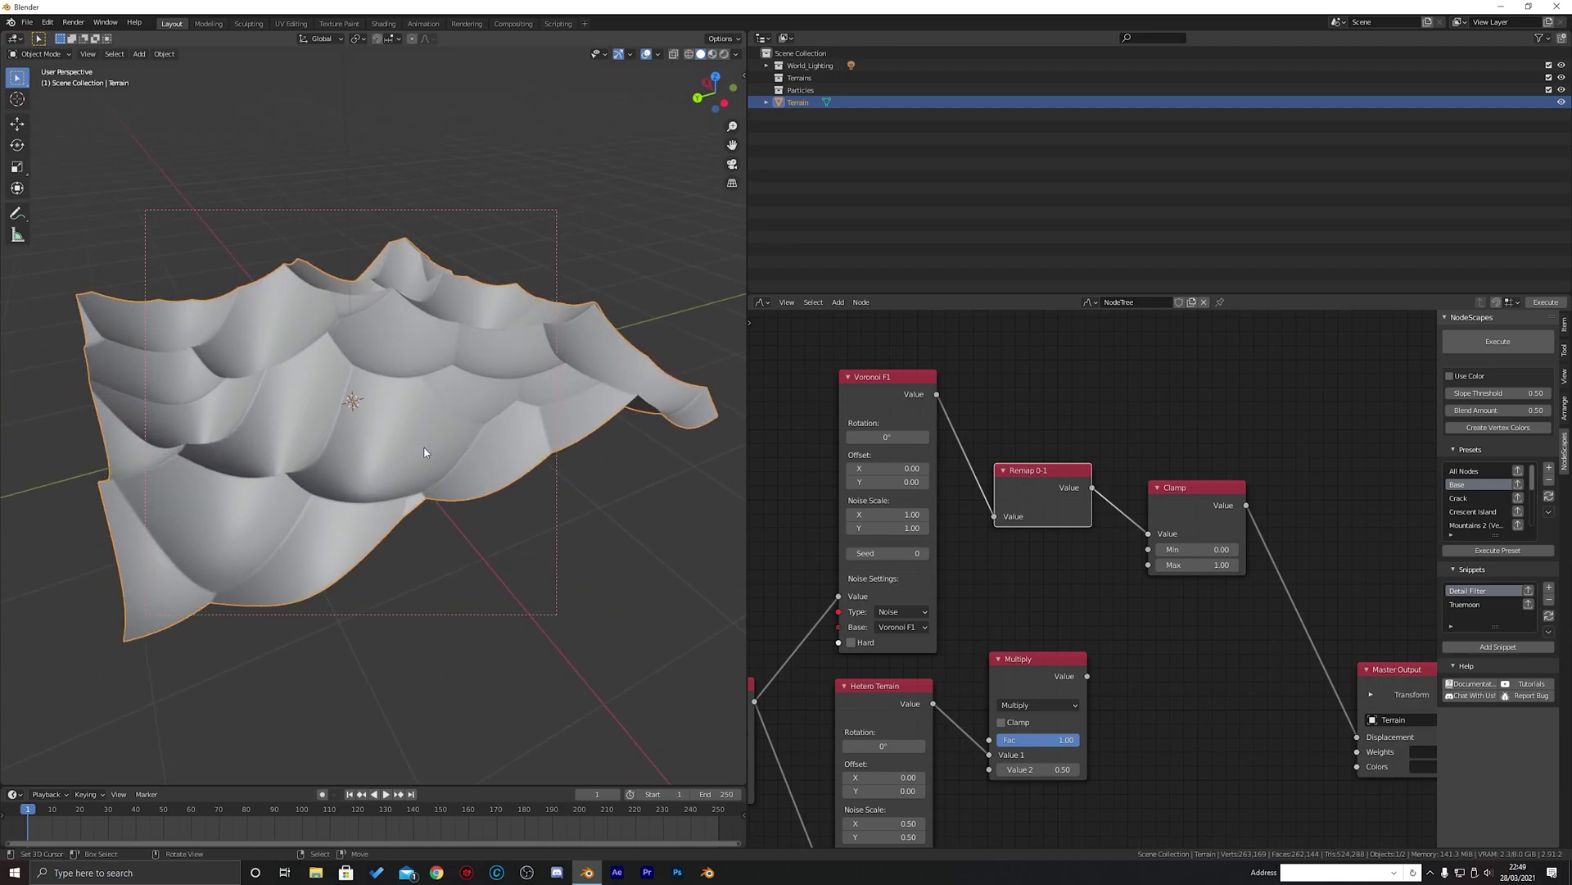
Lower the Clamp node's Max to 0.44 so the Voronoi cells flatten into separate craters
left_click(1189, 499)
middle_click_drag(1191, 493, 1138, 495)
scroll(1142, 500, "up", 1)
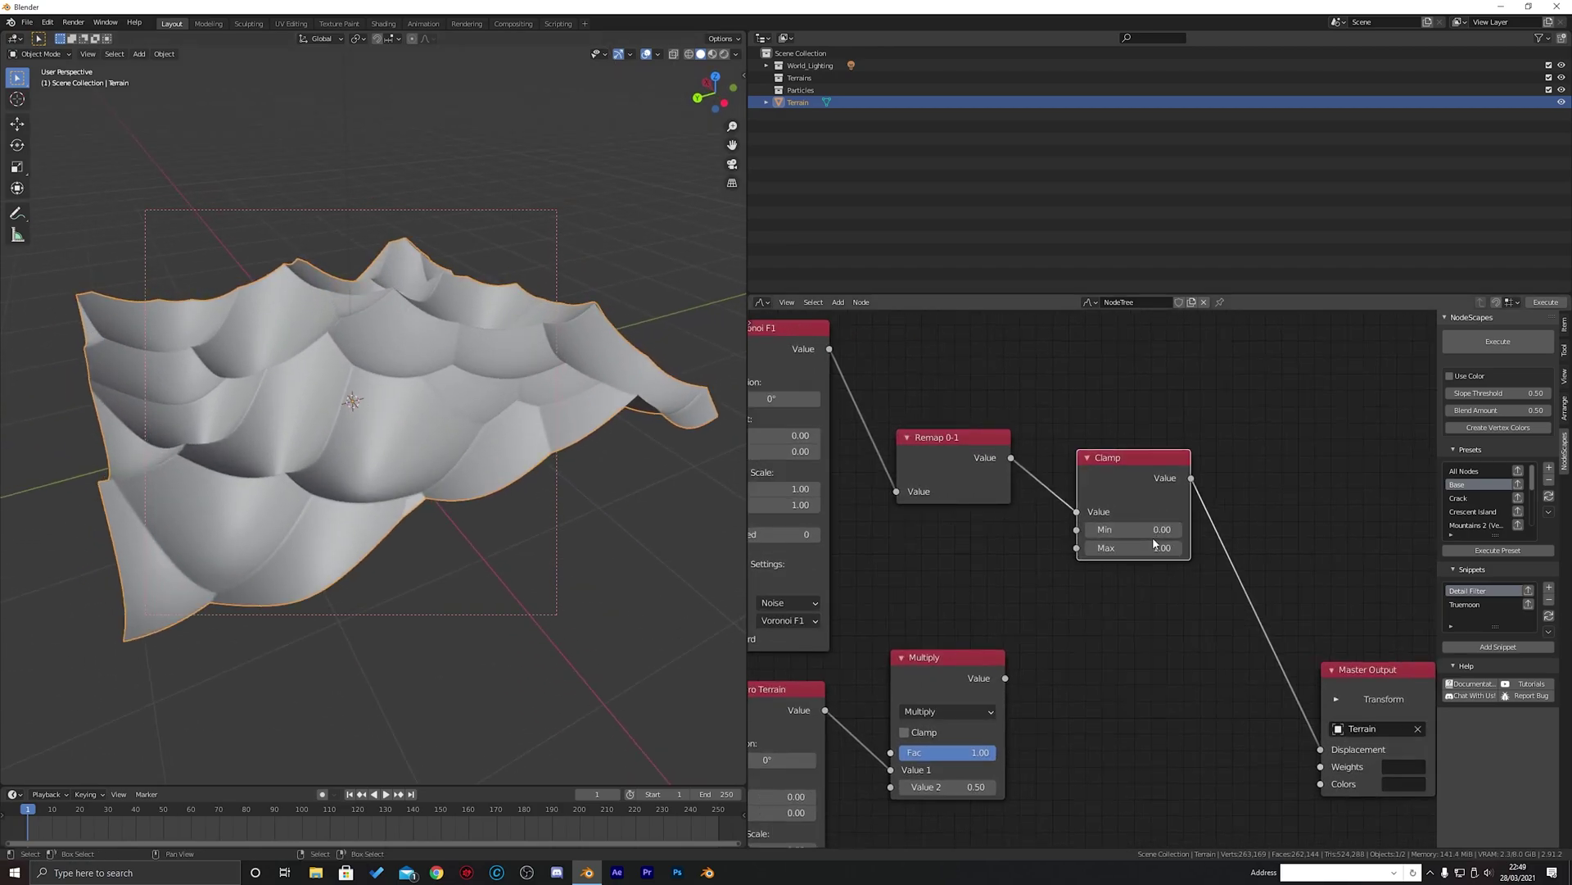
left_click_drag(1150, 547, 1091, 547)
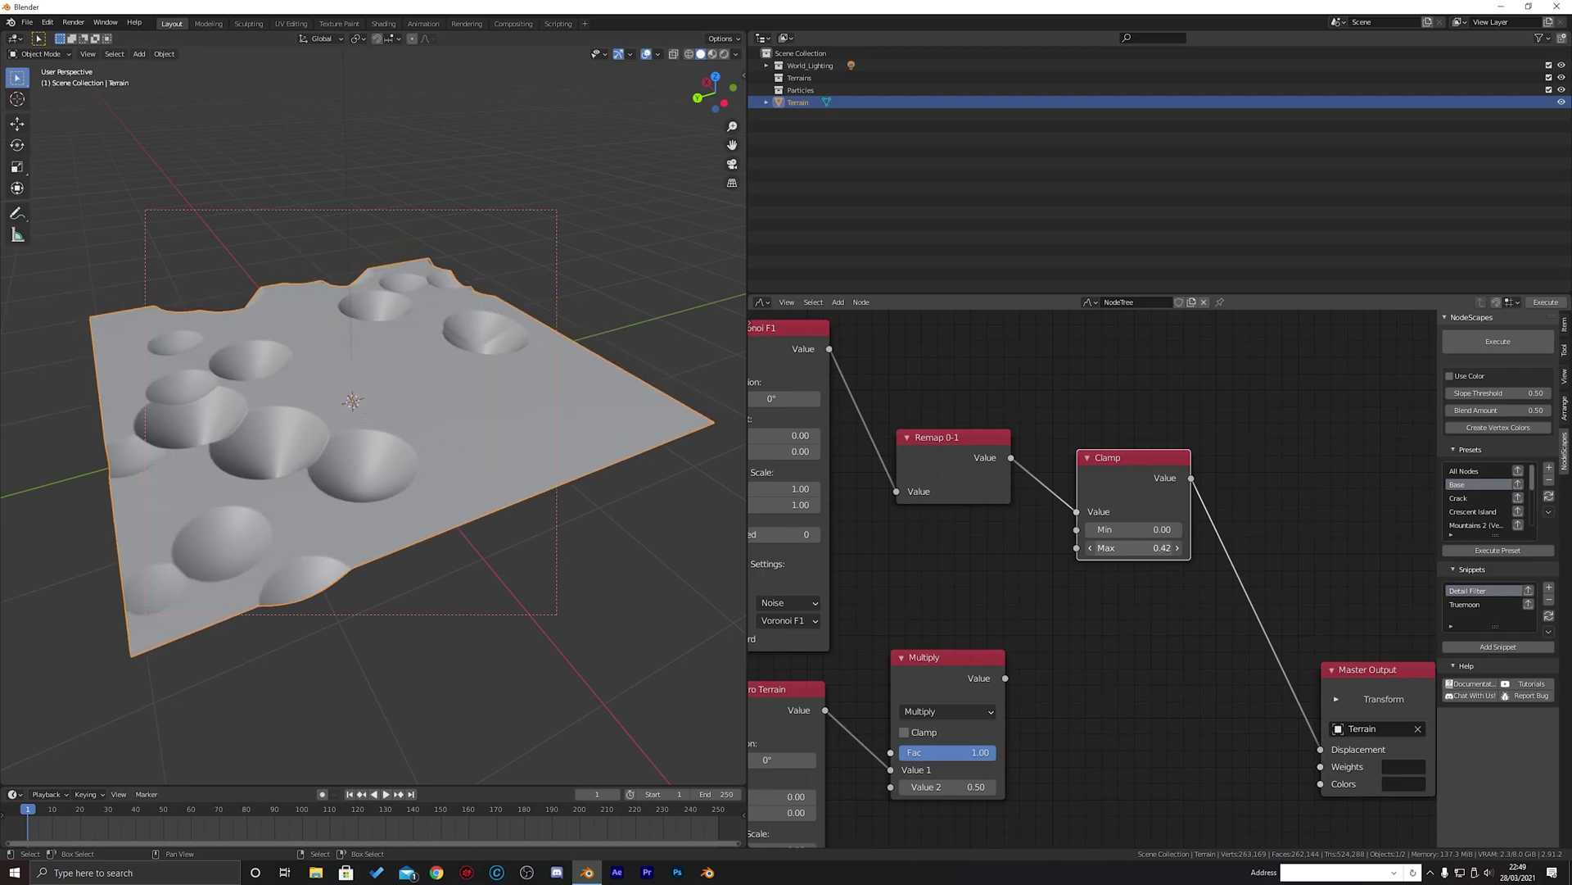
middle_click_drag(639, 458, 337, 294)
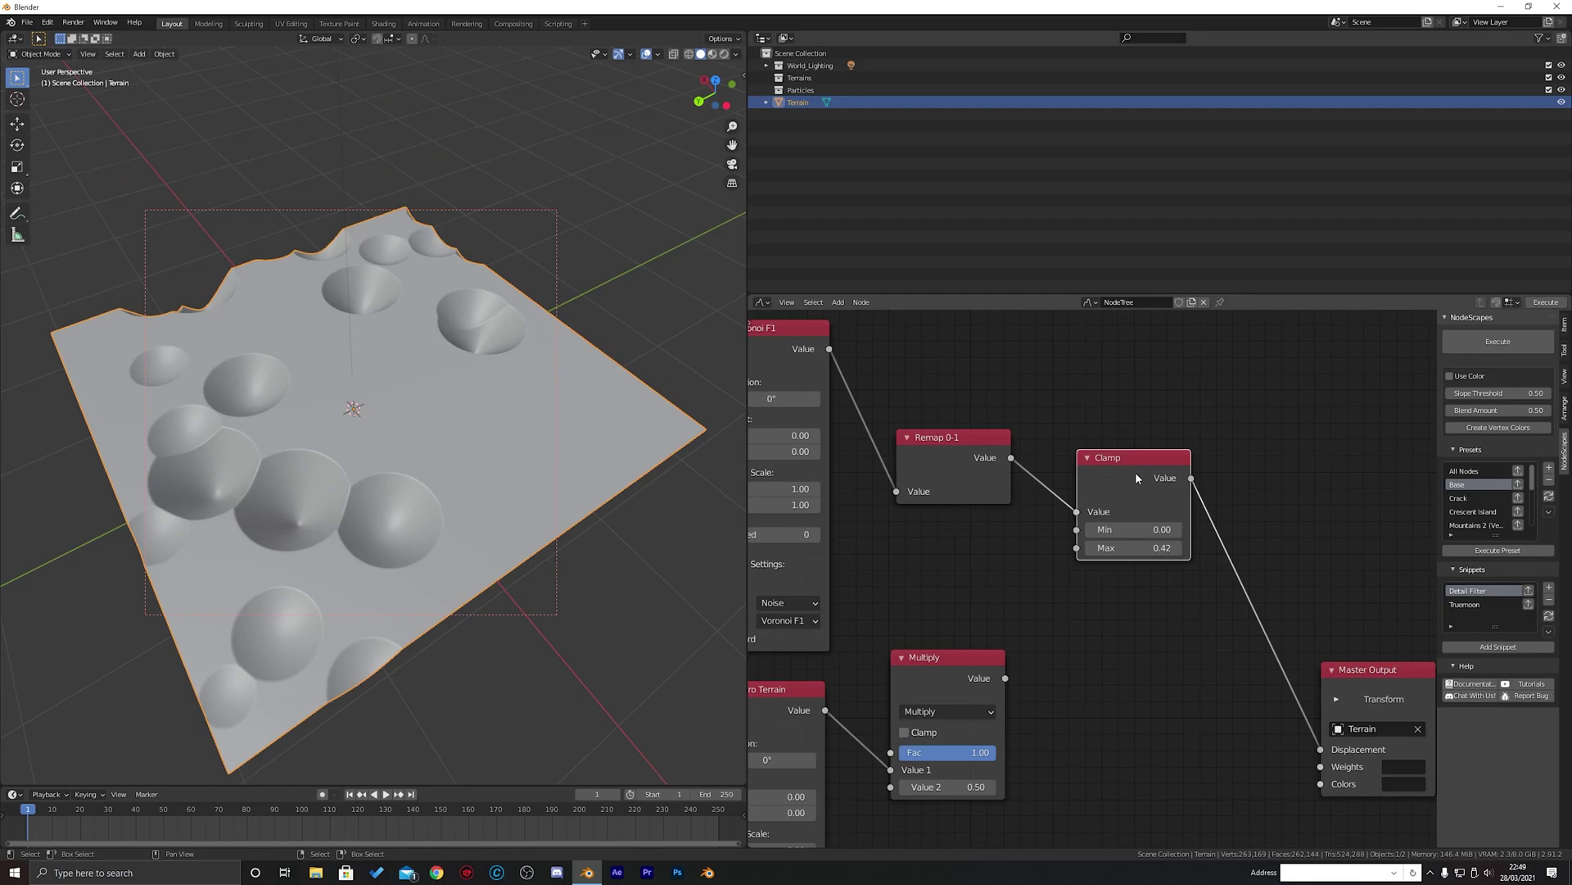
middle_click_drag(1150, 553, 1185, 534)
mouse_move(1167, 528)
left_mouse_down()
mouse_move(1143, 528)
mouse_move(1204, 528)
mouse_move(1142, 528)
mouse_move(1172, 528)
left_mouse_up()
Move the Master Output node farther away from the Clamp node
scroll(1188, 639, "down", 5)
middle_click_drag(1193, 645, 981, 601)
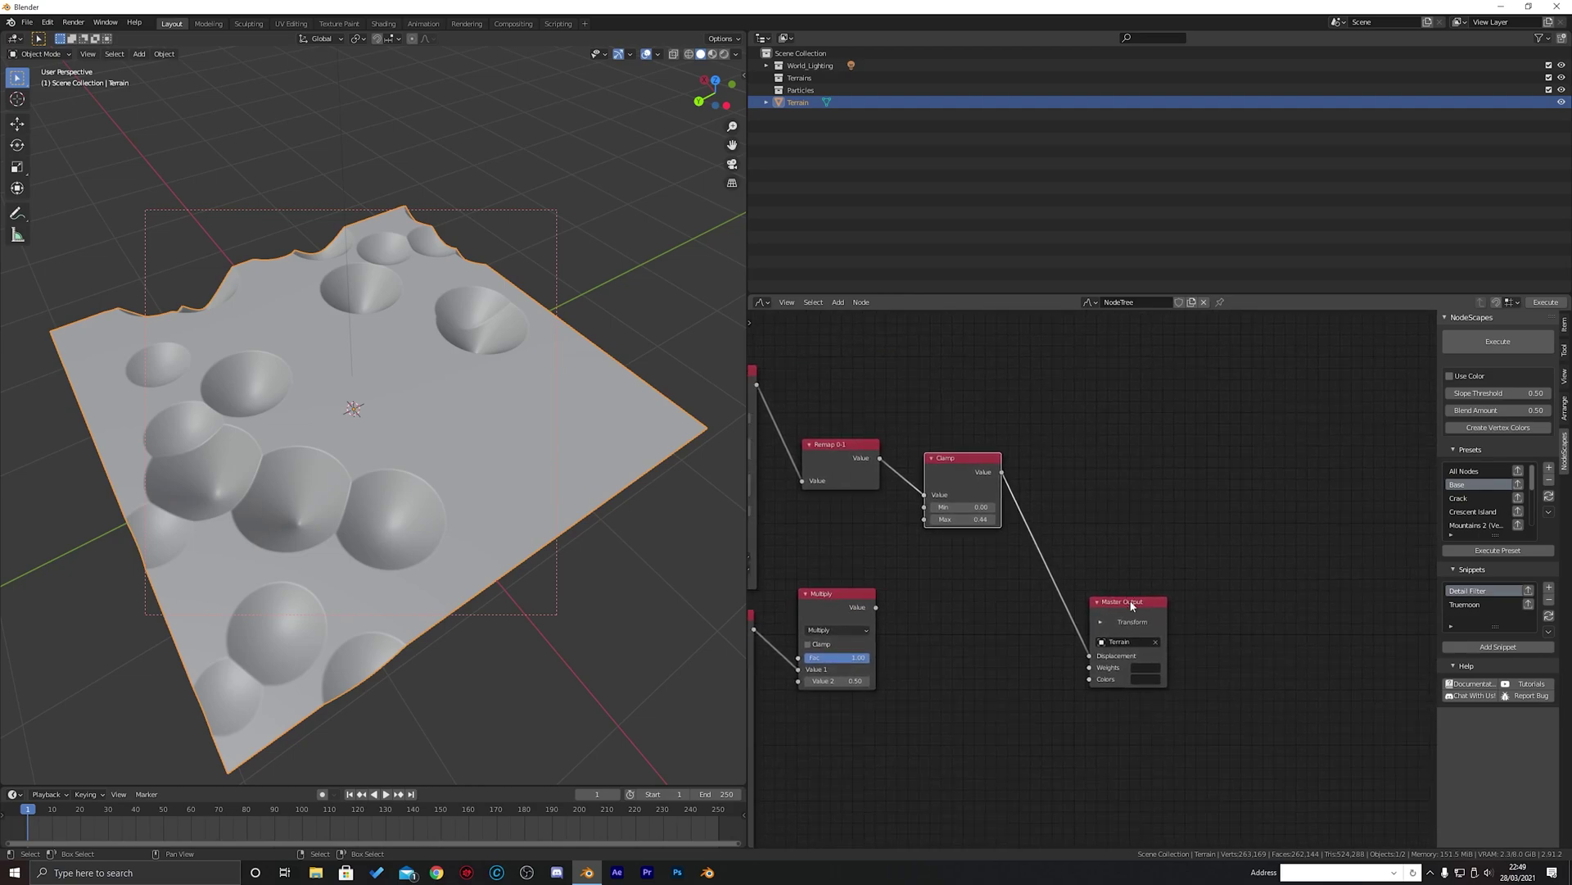
left_click_drag(1131, 606, 1340, 562)
Duplicate the Voronoi F1 node, place the copy above the original, and connect the Object node's Value to it
middle_click_drag(866, 481, 1090, 660)
scroll(1088, 622, "down", 6)
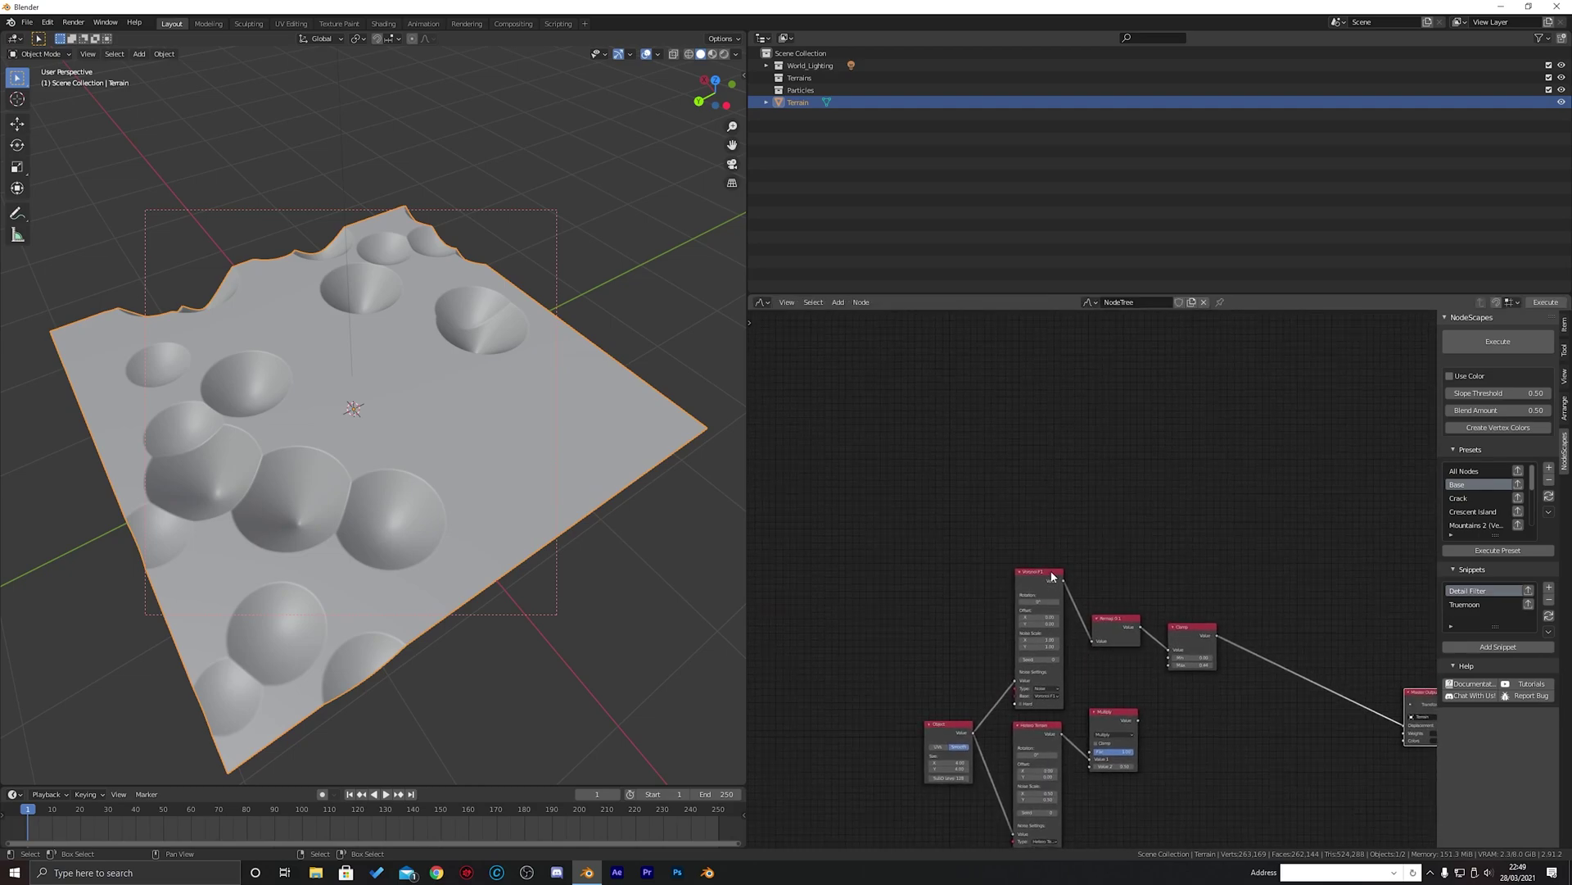
left_click(1048, 576)
key("shift+d")
left_click(1043, 412)
middle_click_drag(1039, 489, 1026, 416)
left_click(959, 662)
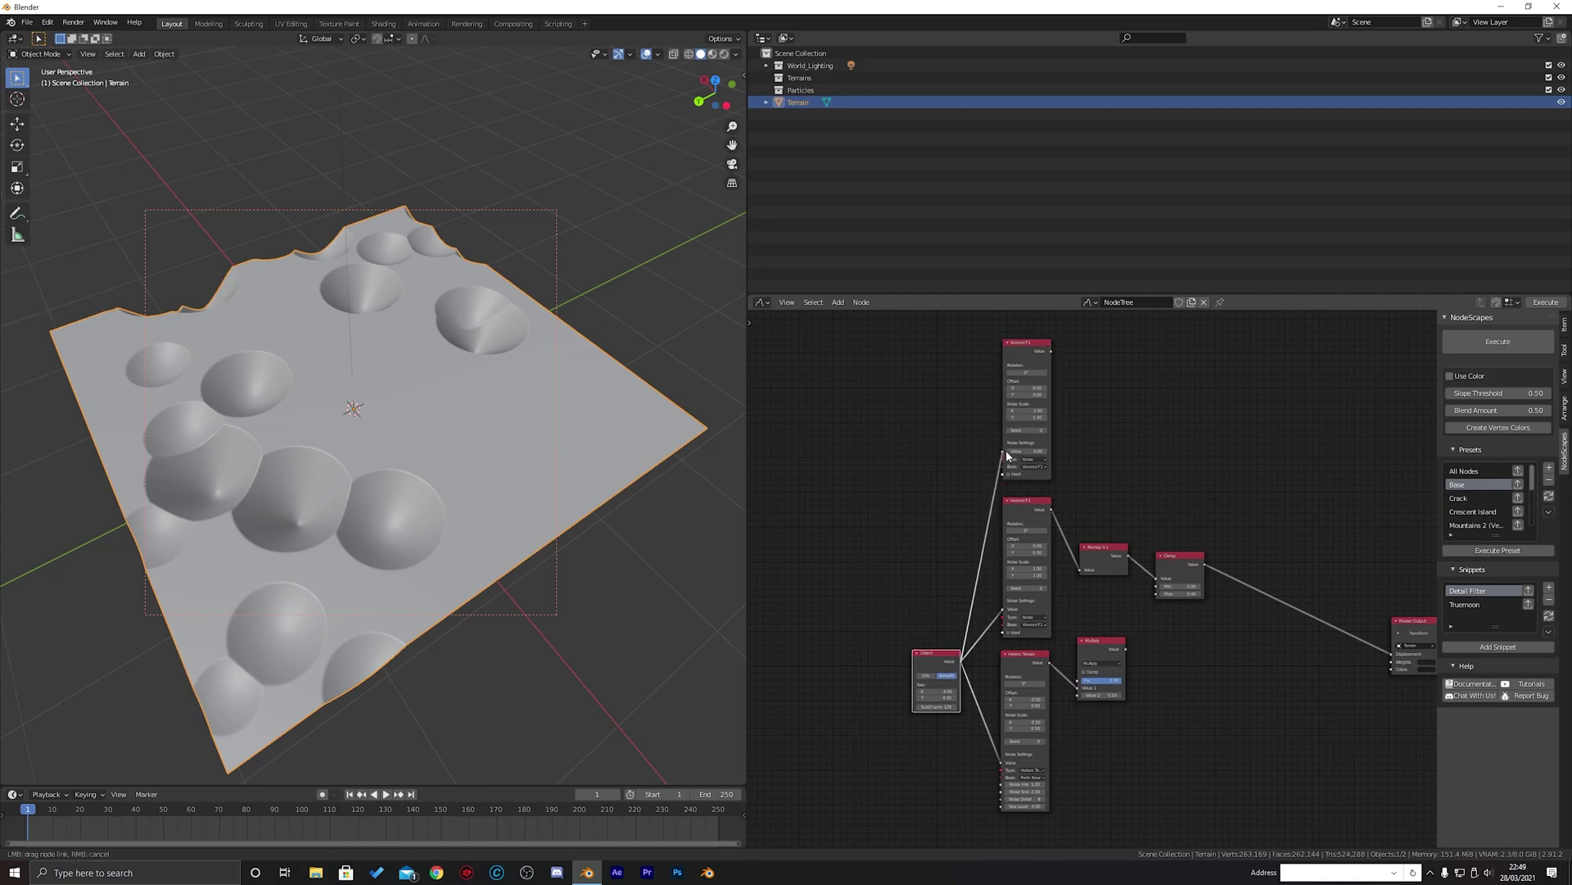
left_click_drag(1006, 455, 1005, 453)
Preview the duplicated Voronoi F1 node through the Master Output
middle_click_drag(1019, 421, 1031, 549)
scroll(1041, 454, "up", 4)
left_click(1028, 434, "ctrl+shift")
Set the duplicated Voronoi F1 node's X and Y noise scale to 5
scroll(1037, 449, "up", 8)
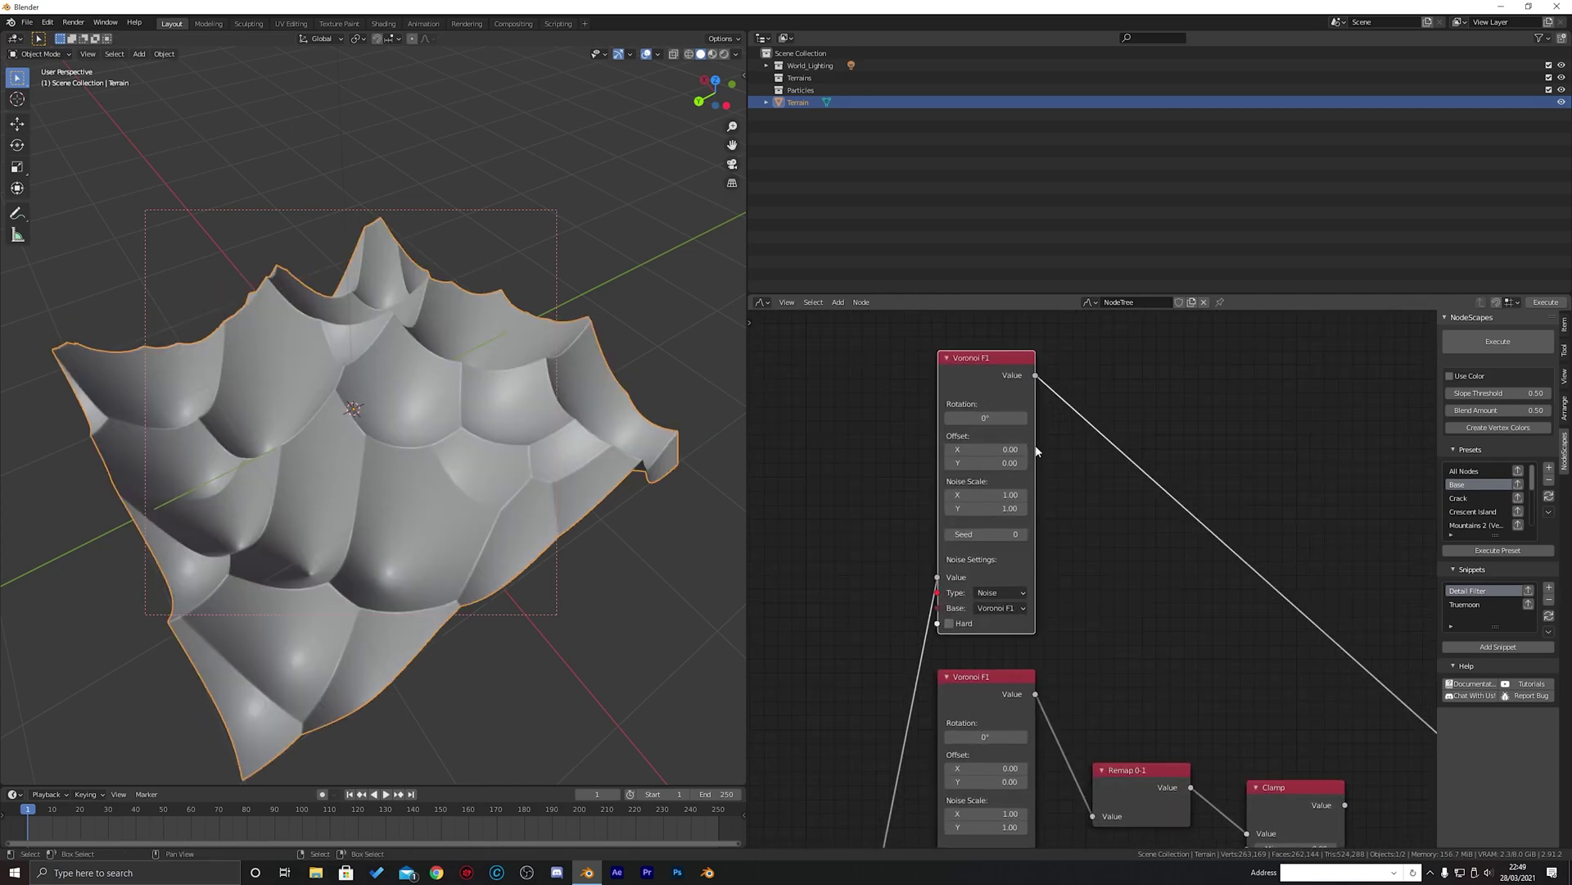
left_click(962, 475)
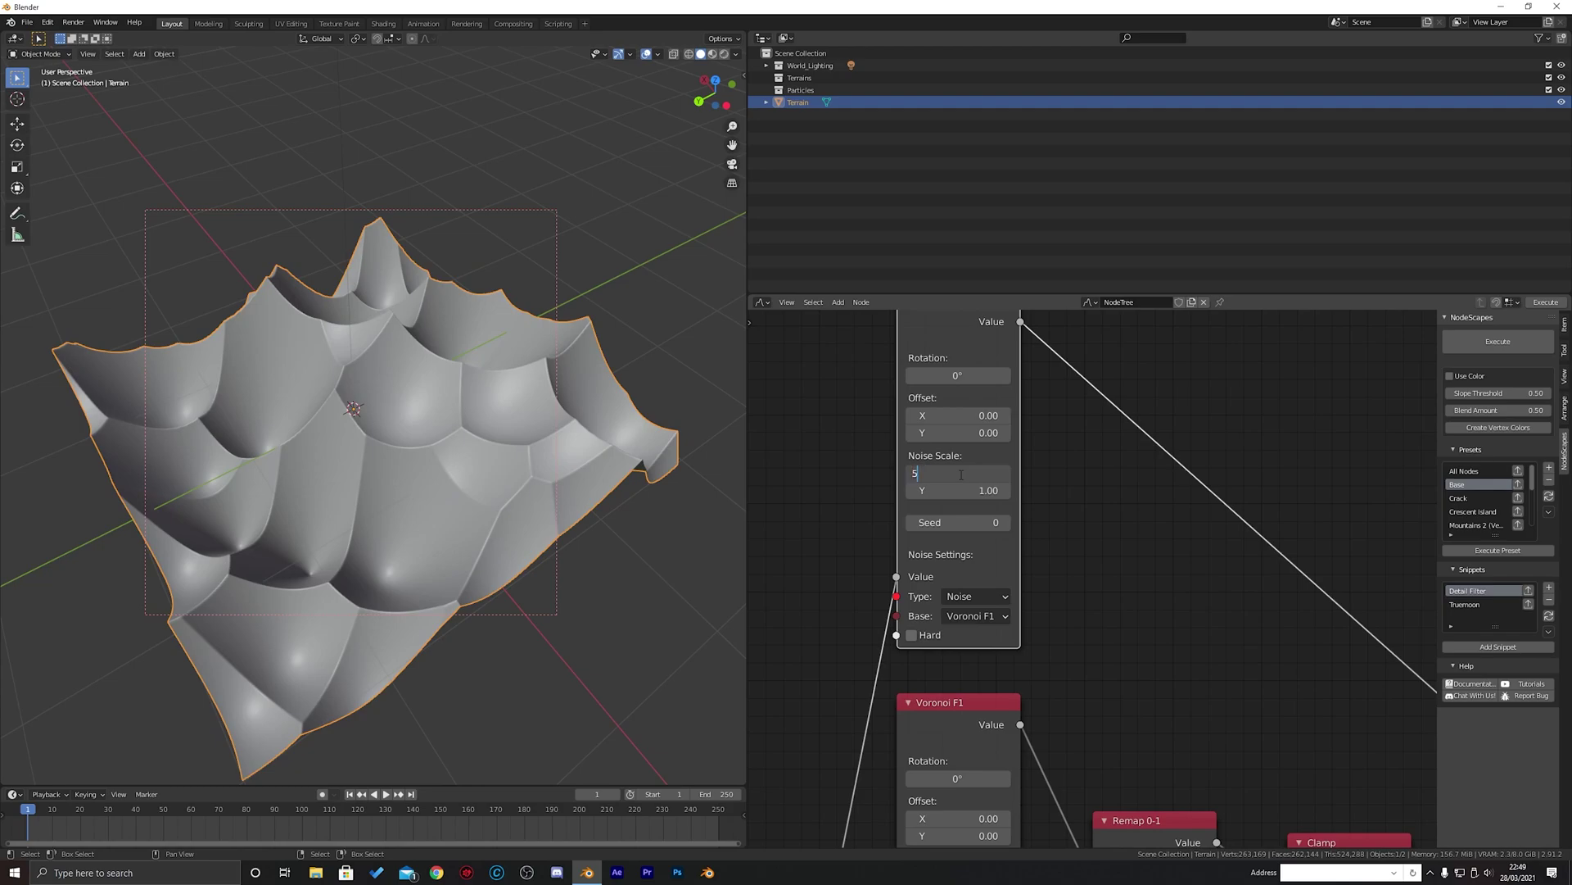
type("5")
key("Return")
Duplicate the Remap 0-1 node and insert the copy between the upper Voronoi F1 node and the Master Output
scroll(1116, 587, "down", 3)
middle_click_drag(1130, 636, 1038, 562)
left_click(1052, 709)
key("shift+d")
left_click(1057, 427)
middle_click_drag(1058, 427, 1003, 468)
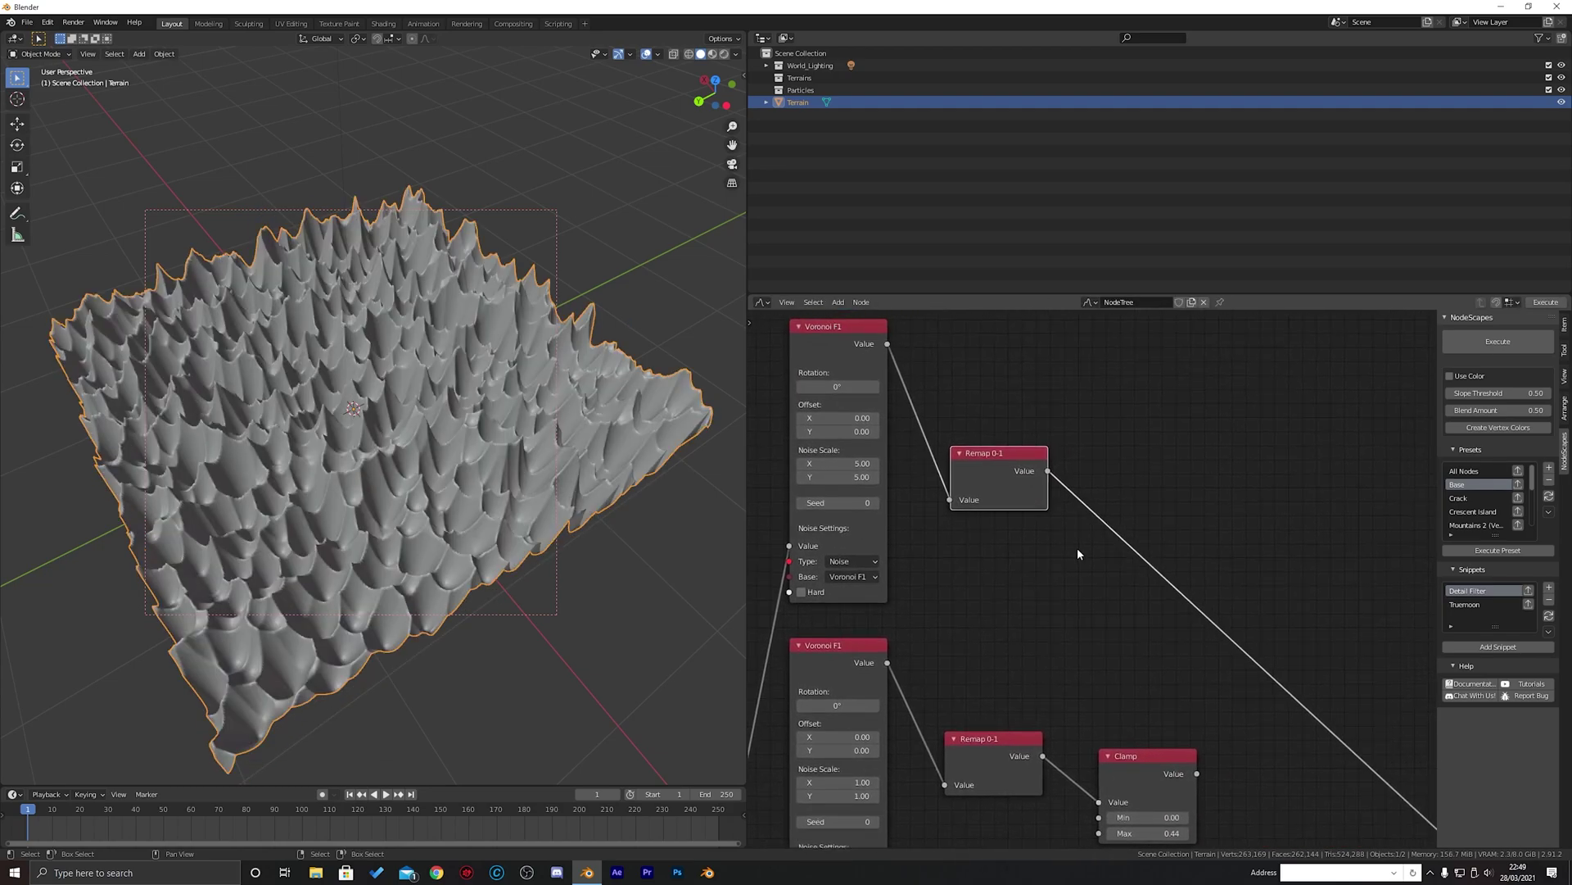
Duplicate the Clamp node, insert the copy between the upper Remap 0-1 node and the Master Output, and set its Max to 0.22
key("shift+d")
left_click(1144, 542)
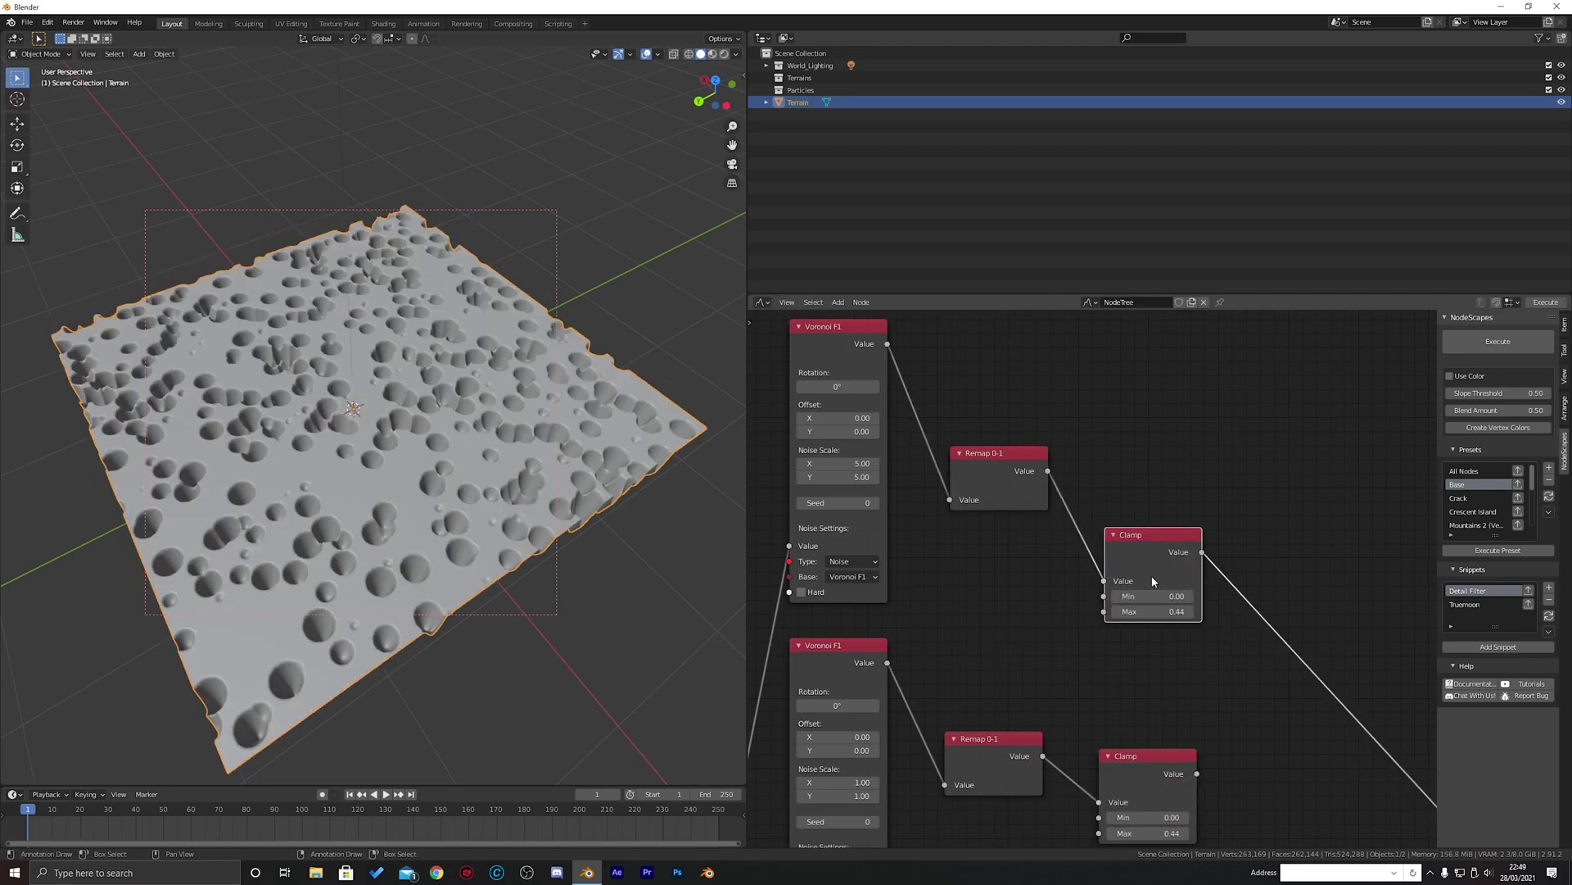
scroll(1112, 540, "up", 1)
left_click_drag(1123, 569, 1100, 569)
mouse_move(426, 574)
middle_mouse_down()
mouse_move(415, 477)
mouse_move(430, 493)
mouse_move(460, 418)
mouse_move(421, 481)
mouse_move(413, 459)
mouse_move(417, 471)
mouse_move(309, 477)
middle_mouse_up()
scroll(419, 474, "down", 3)
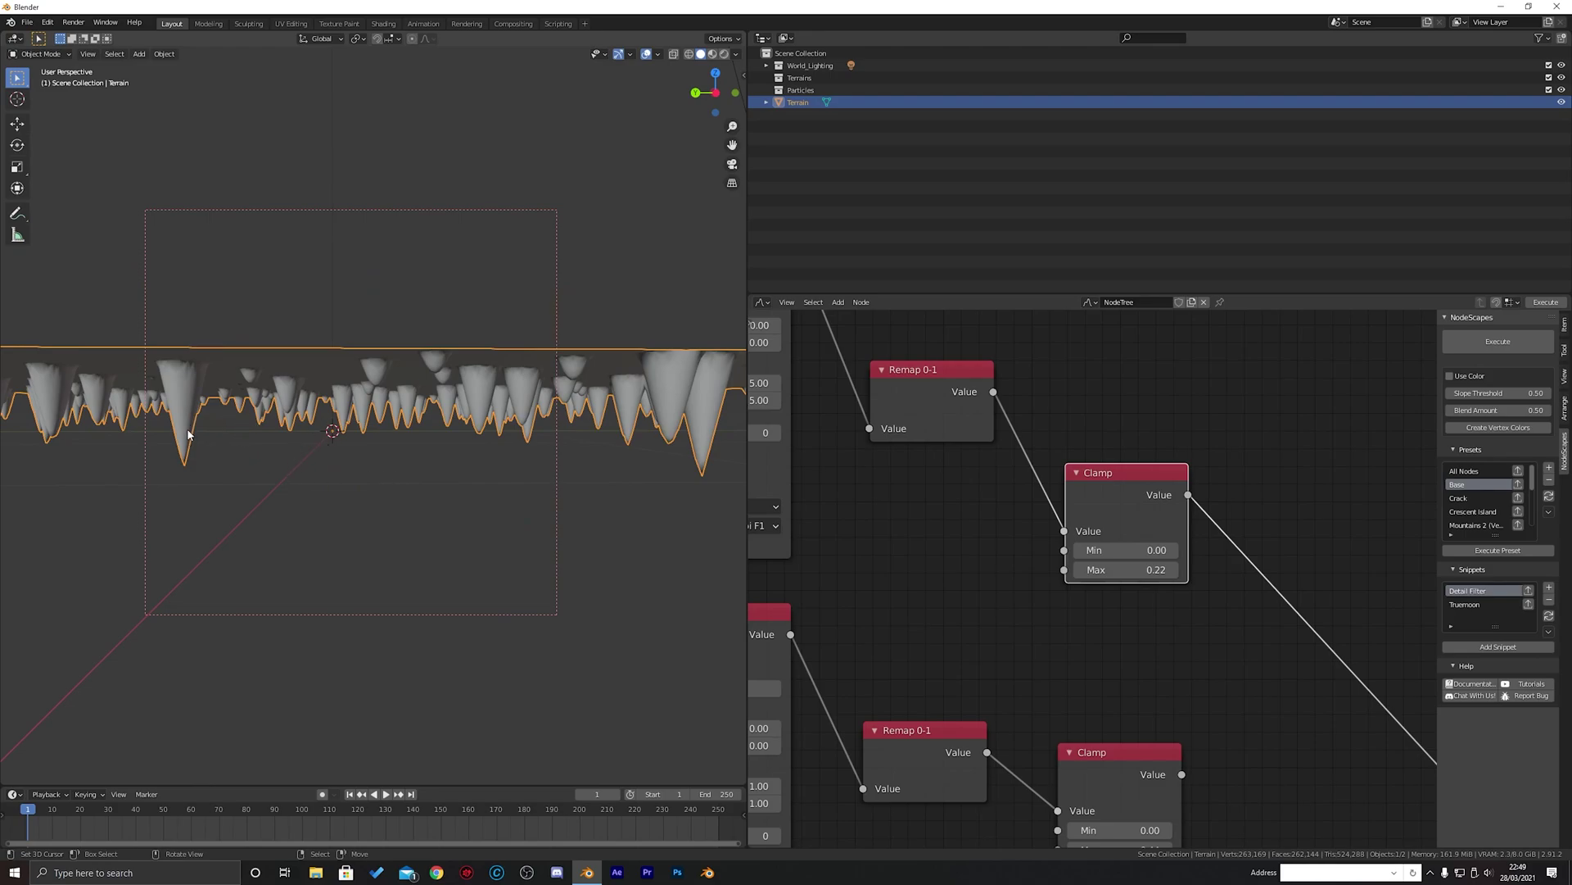
Preview the lower Clamp node and the upper Clamp node through the Master Output to compare their crater depths
scroll(1011, 585, "down", 3)
middle_click_drag(1039, 590, 1079, 546)
scroll(1039, 613, "down", 1)
left_click(1044, 661, "ctrl+shift")
middle_click_drag(361, 426, 390, 443)
left_click(1025, 458, "ctrl+shift")
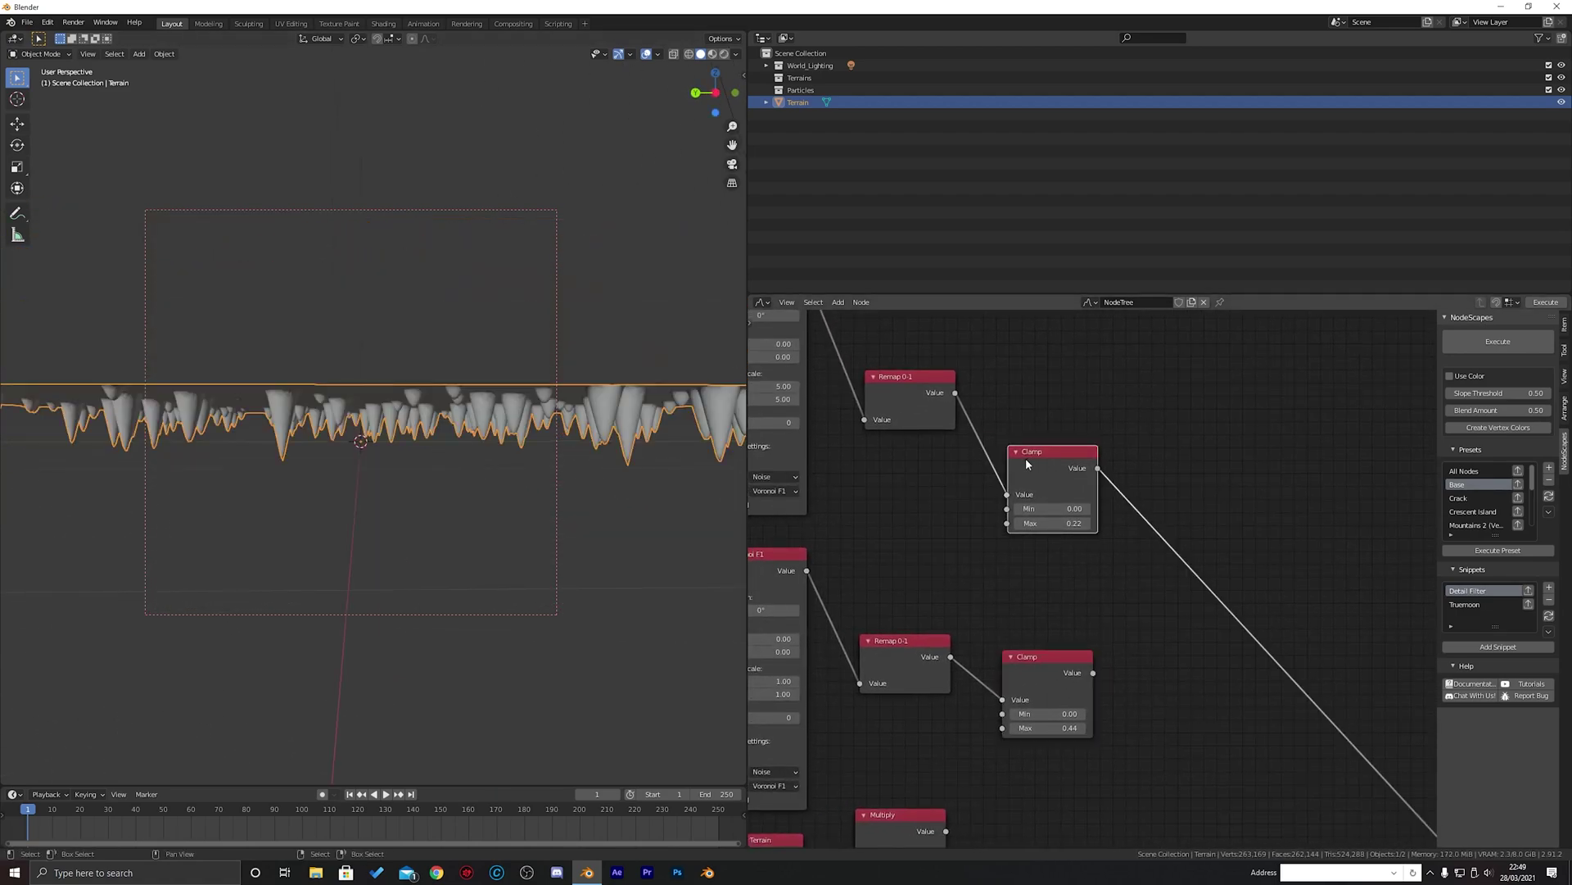
Add a Map Range node between the upper Clamp node and the Master Output
scroll(988, 518, "down", 1)
scroll(937, 588, "up", 2)
middle_click_drag(989, 518, 1029, 533)
scroll(1029, 533, "down", 2)
middle_click_drag(1139, 565, 1002, 574)
key("shift+a")
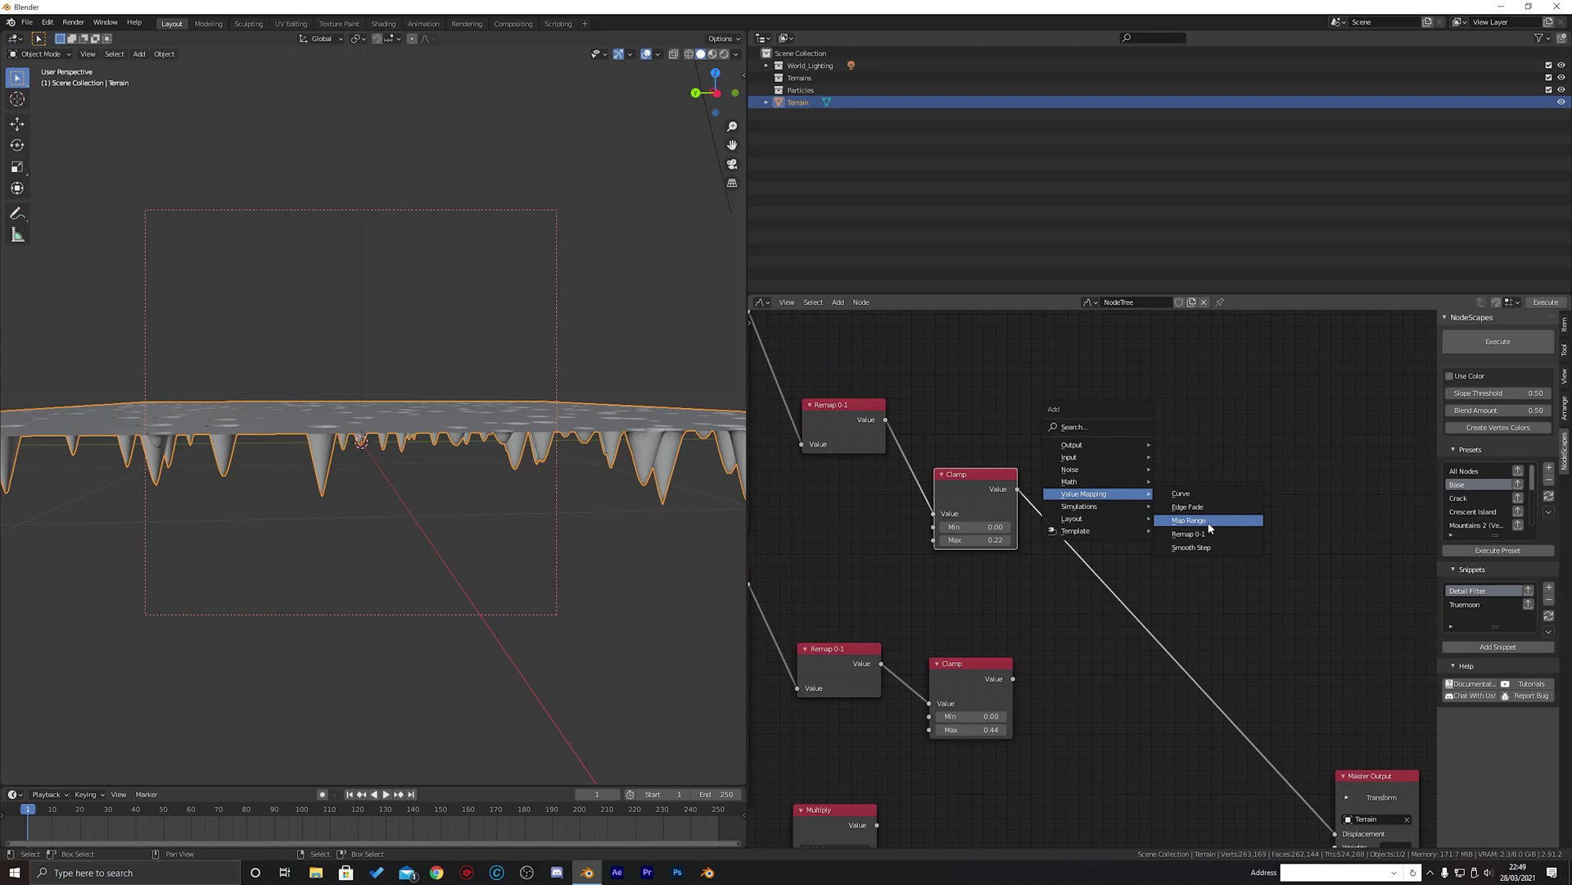
left_click(1188, 521)
left_click(1093, 503)
key("shift+a")
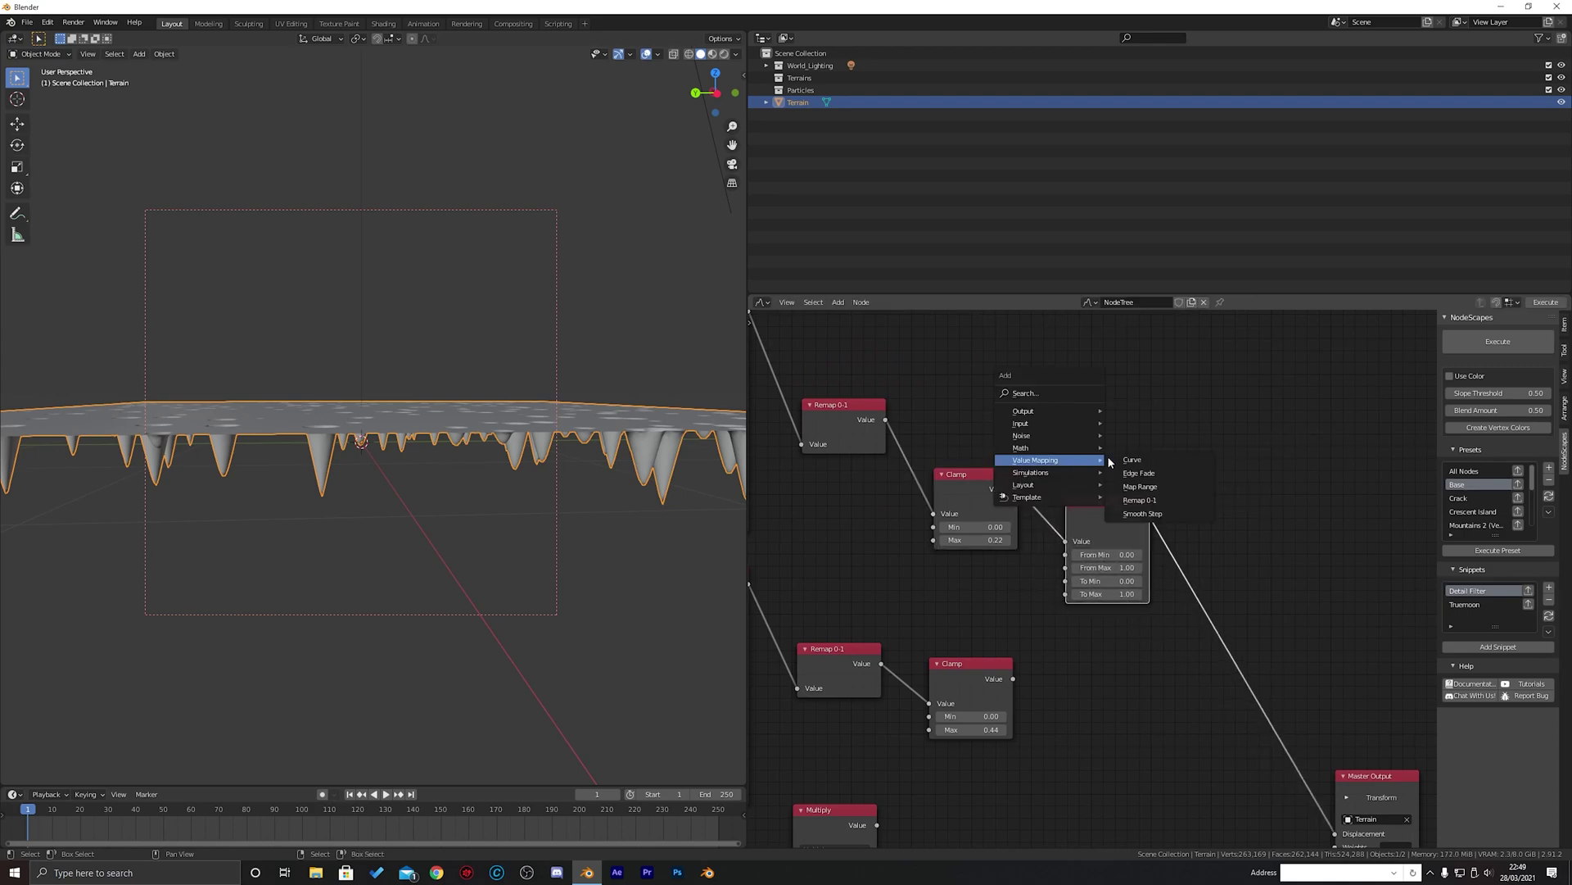
scroll(1206, 522, "up", 1)
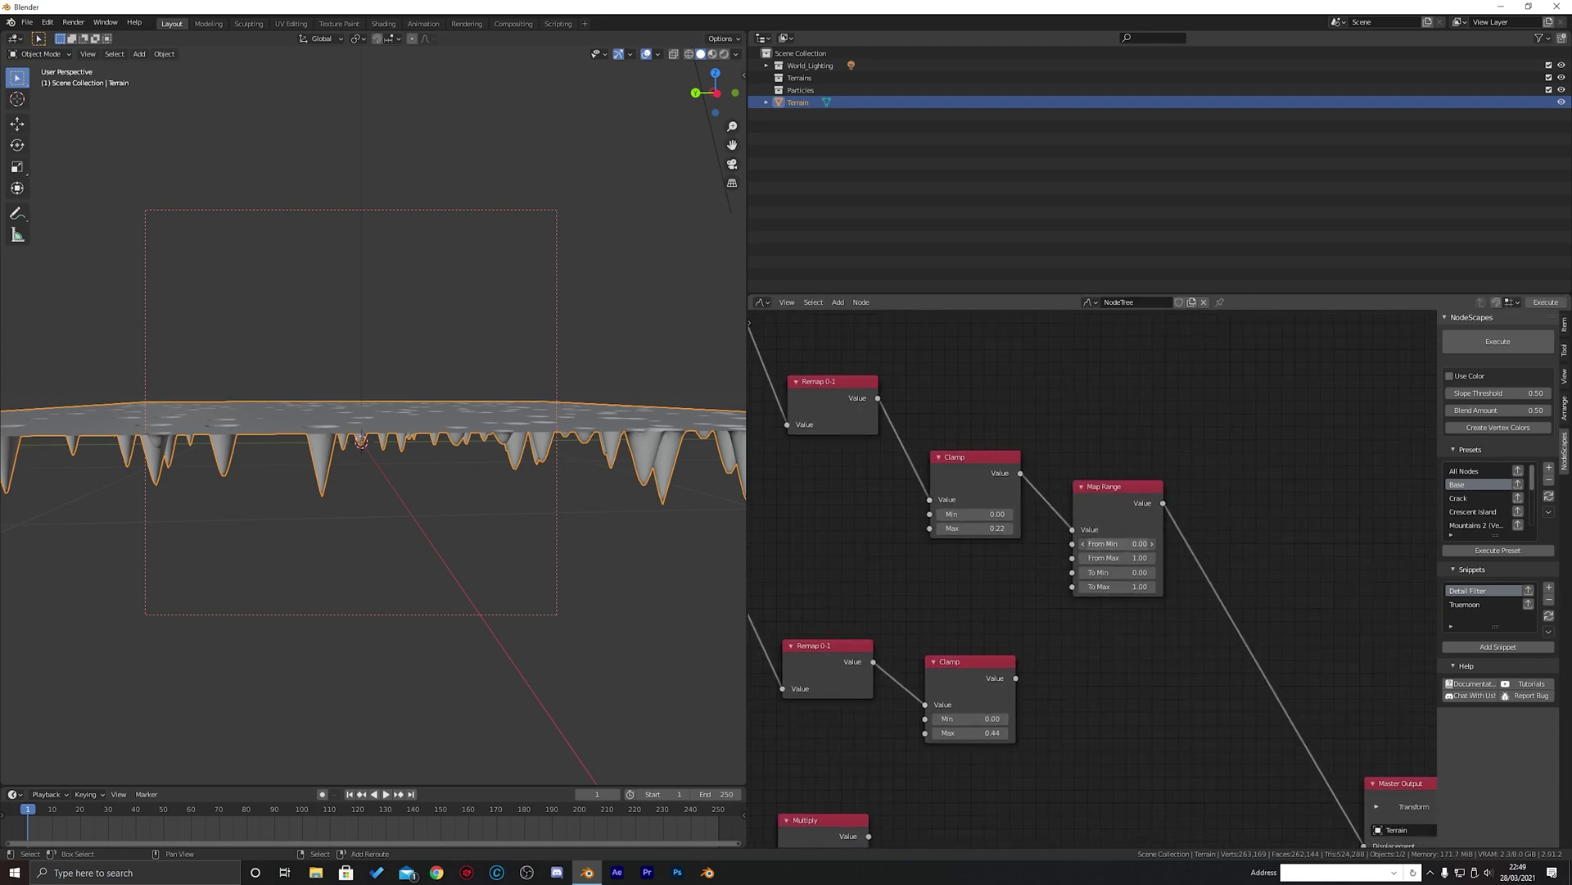
Raise the Map Range node's From Max to 2.73 and inspect the craters
left_click_drag(1118, 543, 1179, 557)
right_click(1118, 543)
middle_click_drag(409, 385, 417, 549)
scroll(418, 456, "up", 3)
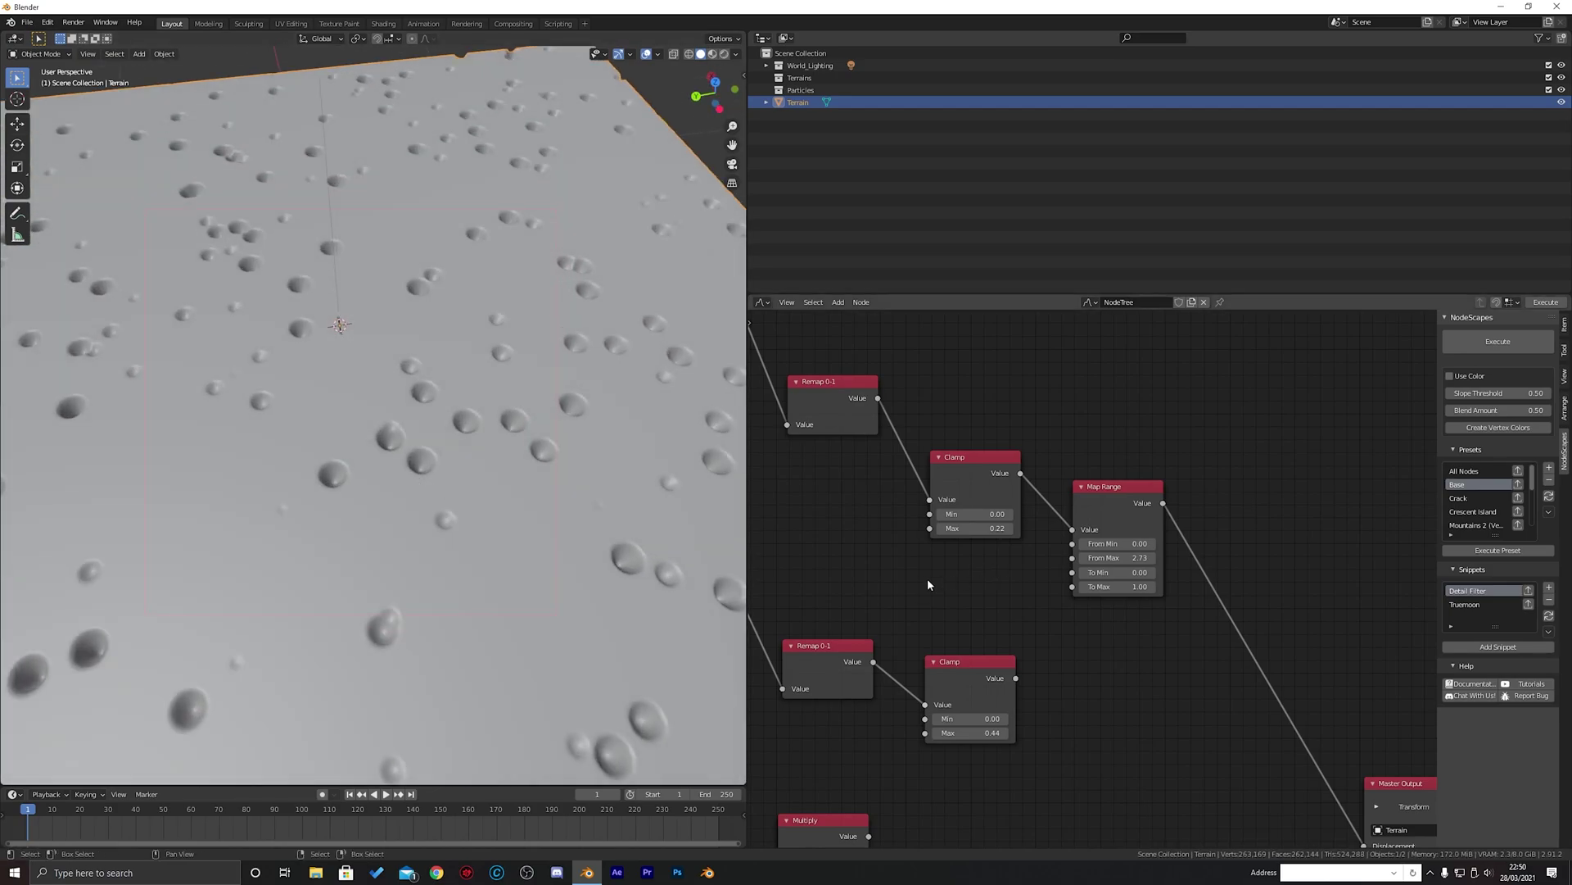
Set the upper Clamp node's Max to 0.40 and check the crater depth from the side
scroll(971, 578, "down", 2)
left_click_drag(1039, 550, 1061, 550)
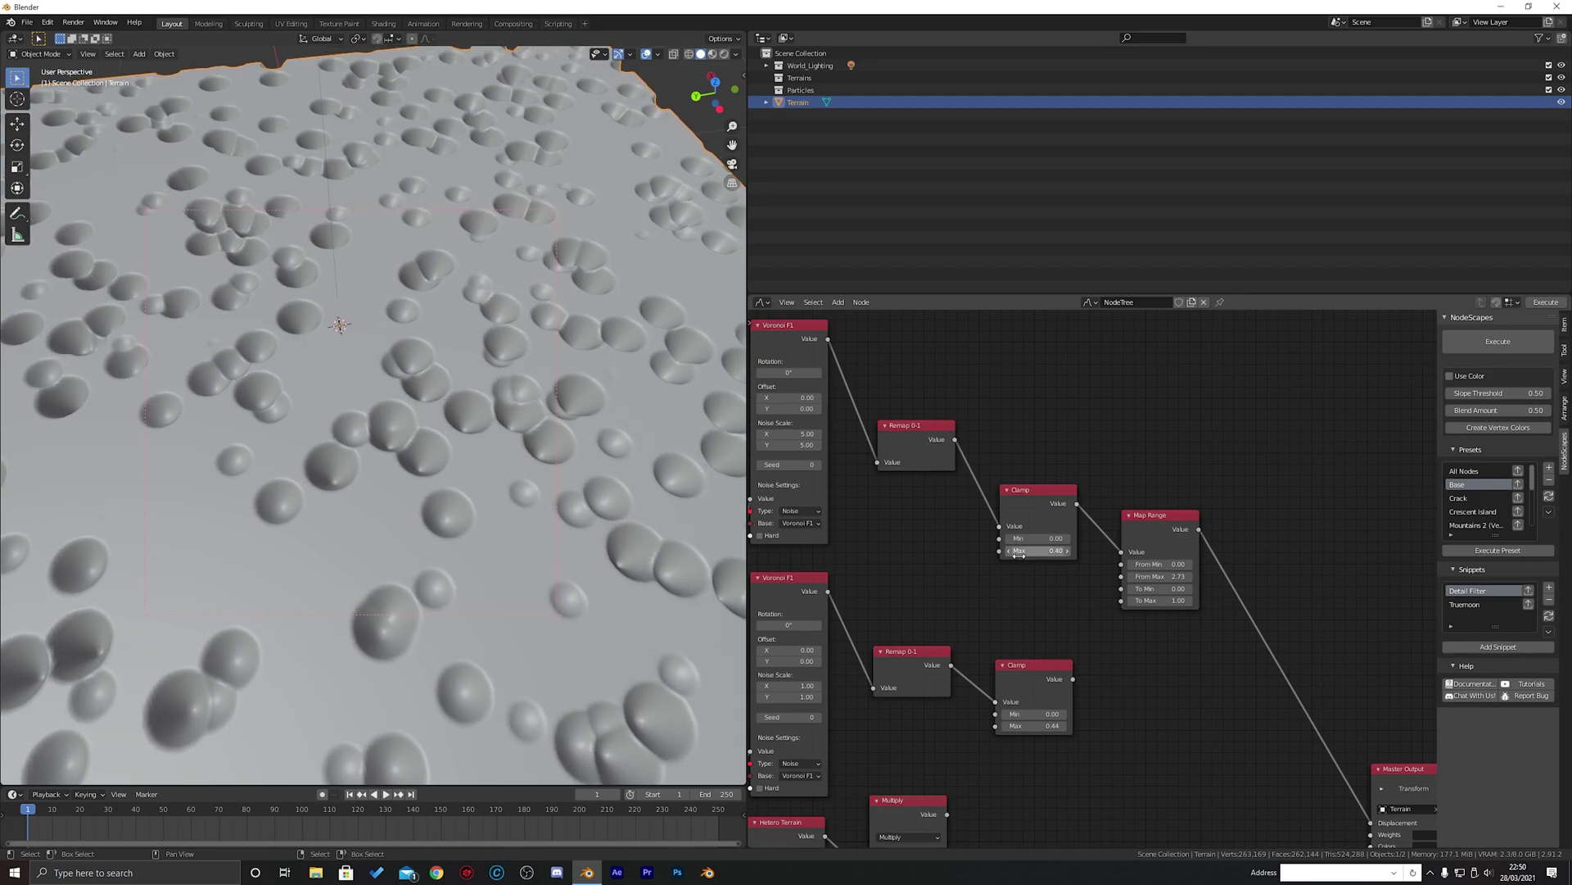
scroll(385, 457, "down", 4)
middle_click_drag(386, 456, 390, 403)
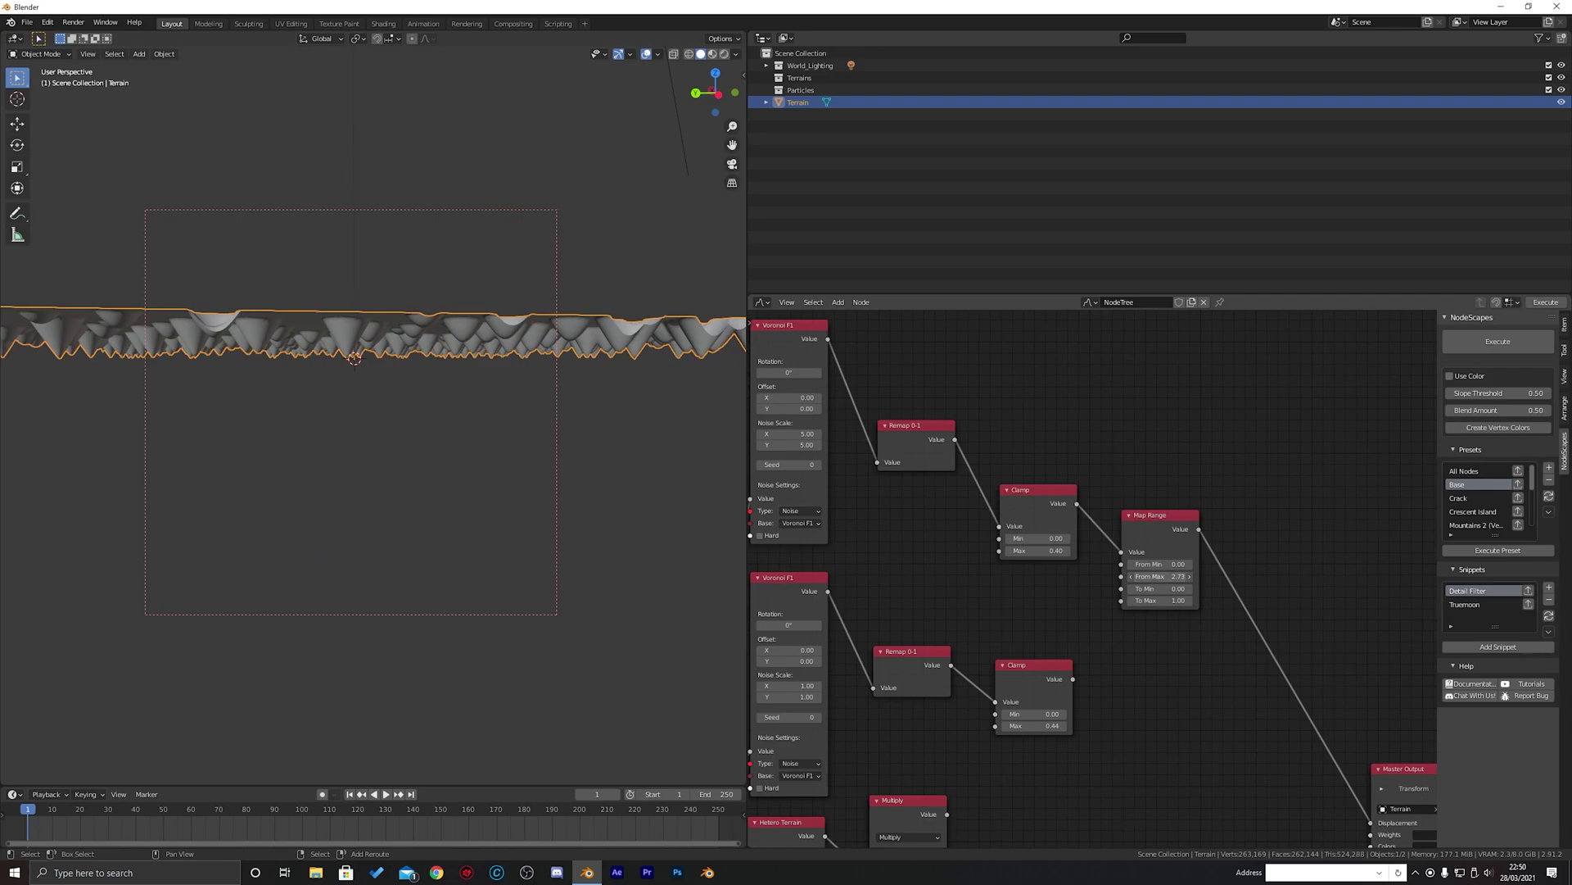
Set the Map Range node's From Max to 5.00 to make the small craters shallower
left_click_drag(1159, 576, 1228, 575)
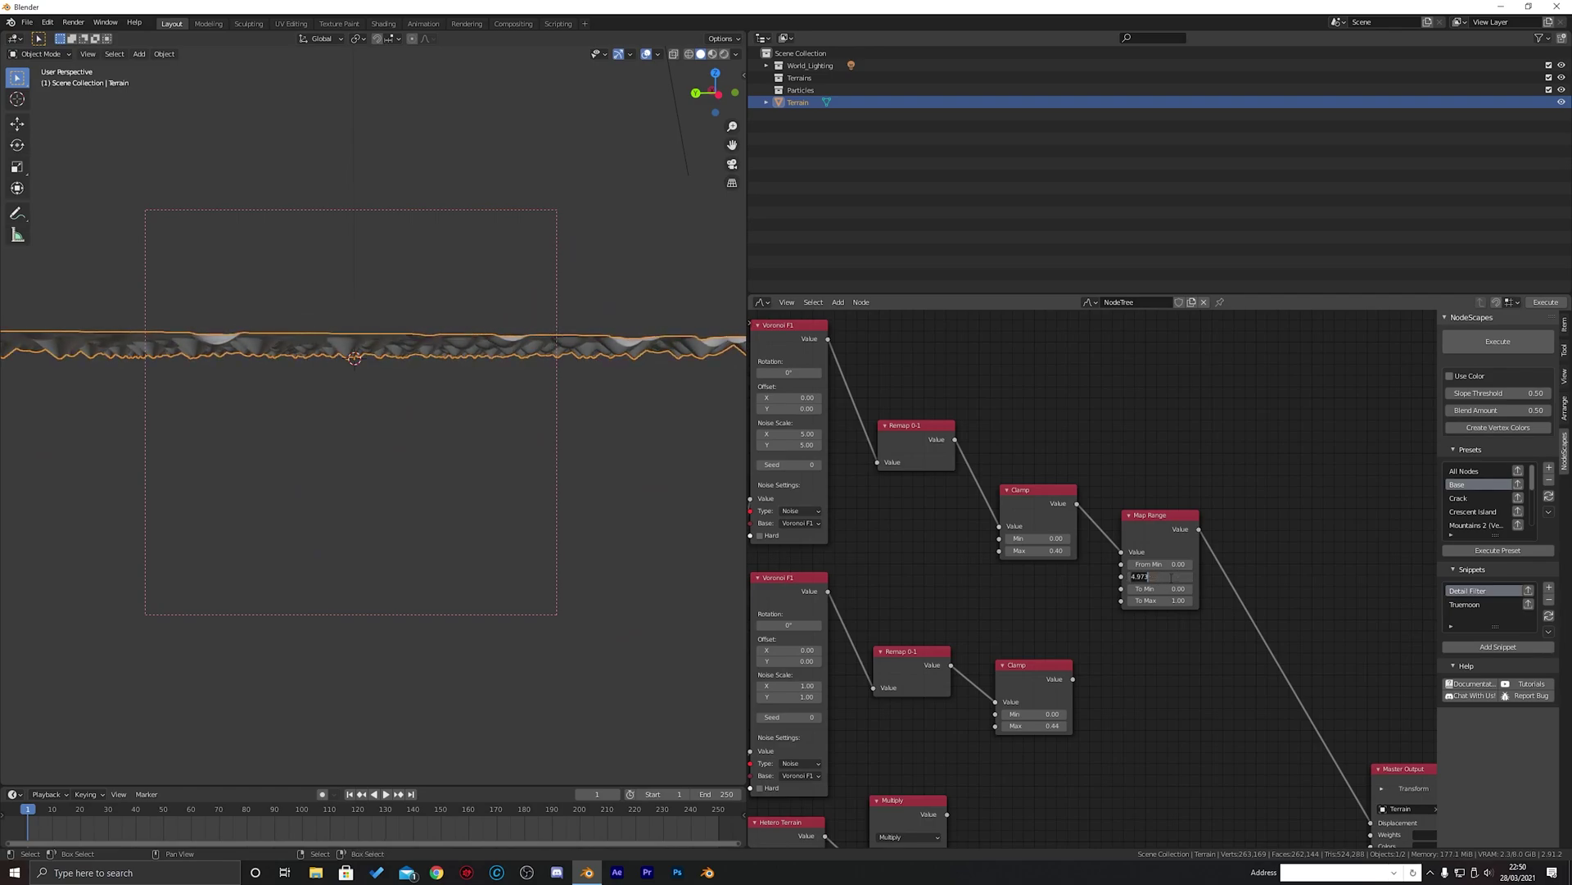
middle_click_drag(660, 260, 366, 361)
scroll(1087, 583, "down", 3)
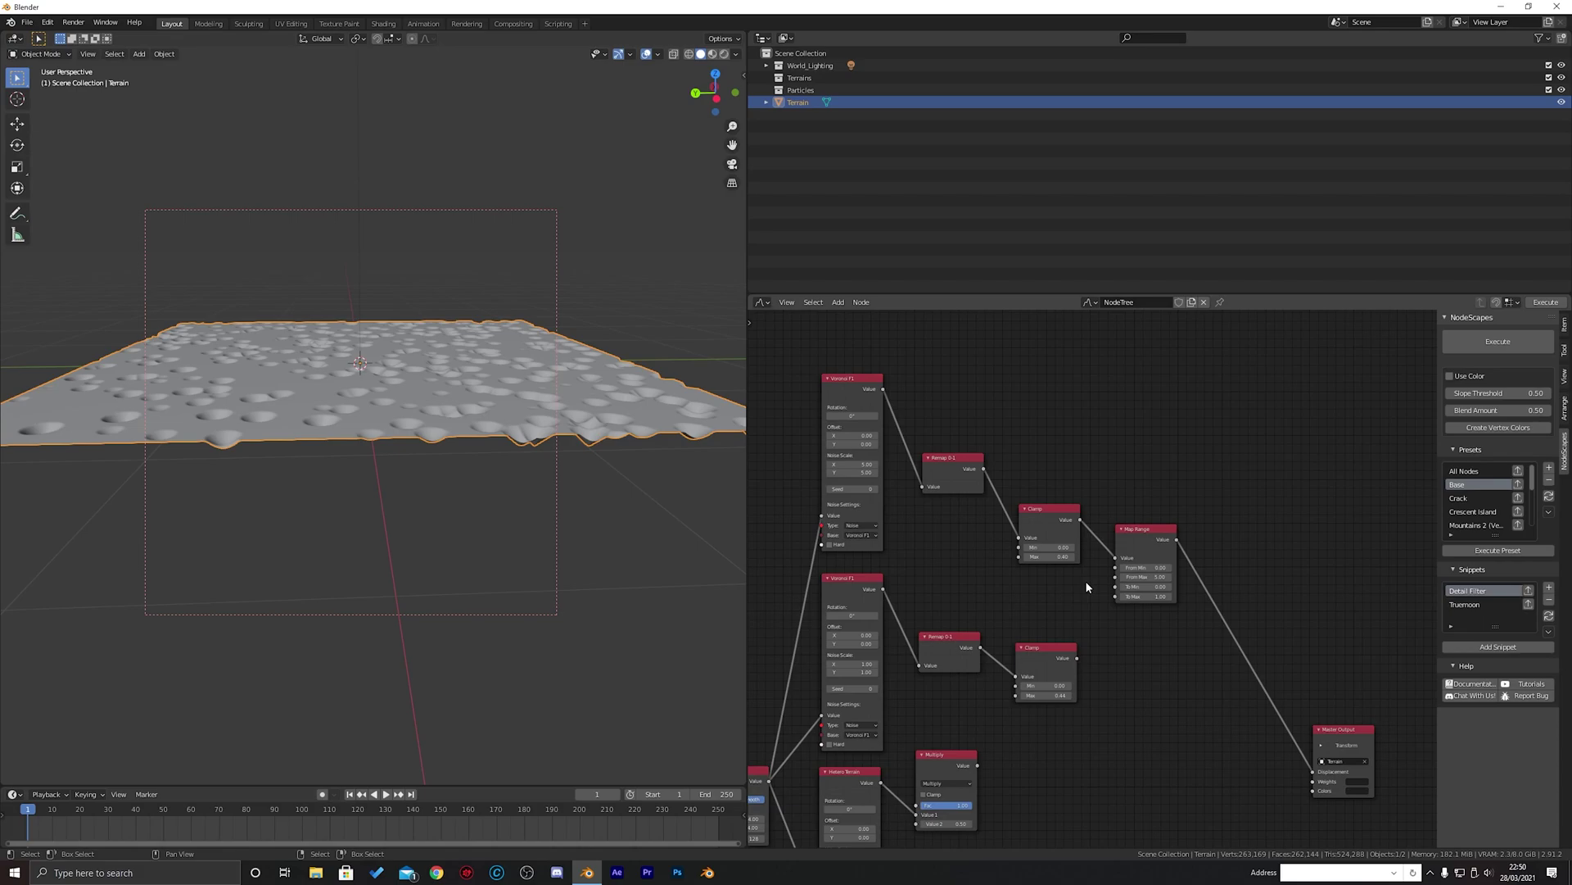
Move the lower Clamp node beneath the Map Range node and preview it through the Master Output
middle_click_drag(1088, 584, 1048, 475)
left_click_drag(1000, 556, 1099, 550)
left_click(1099, 551, "ctrl+shift")
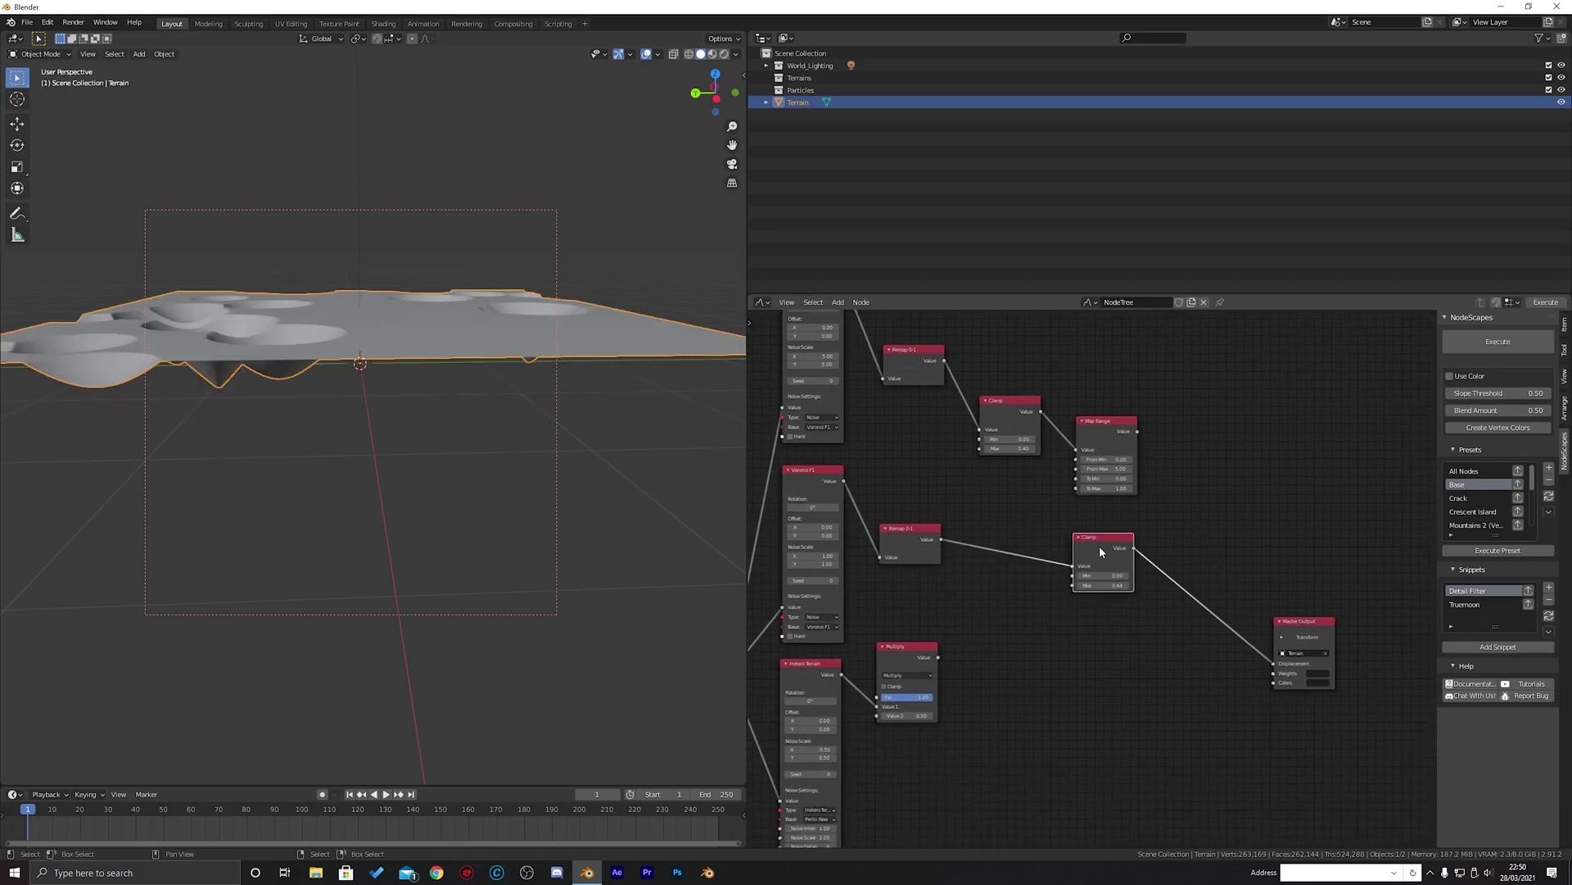
middle_click_drag(521, 376, 475, 345)
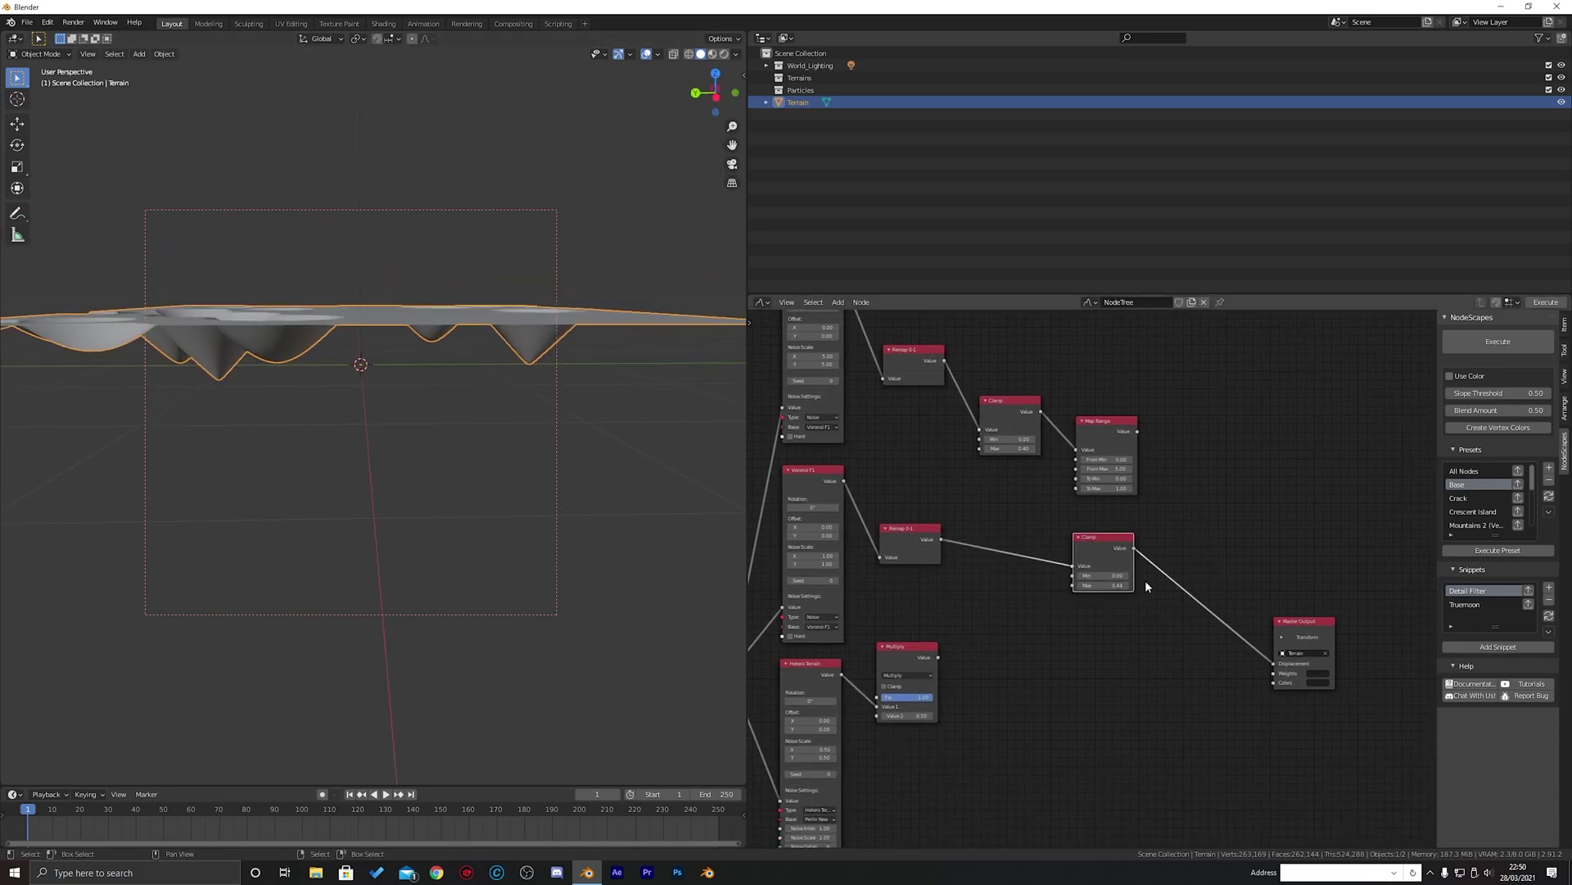
Move the Master Output node farther away to make room after the Clamp and Map Range nodes
middle_click_drag(1322, 630, 1246, 647)
left_click_drag(1249, 646, 1338, 590)
middle_click_drag(1124, 539, 1124, 575)
scroll(1124, 576, "up", 2)
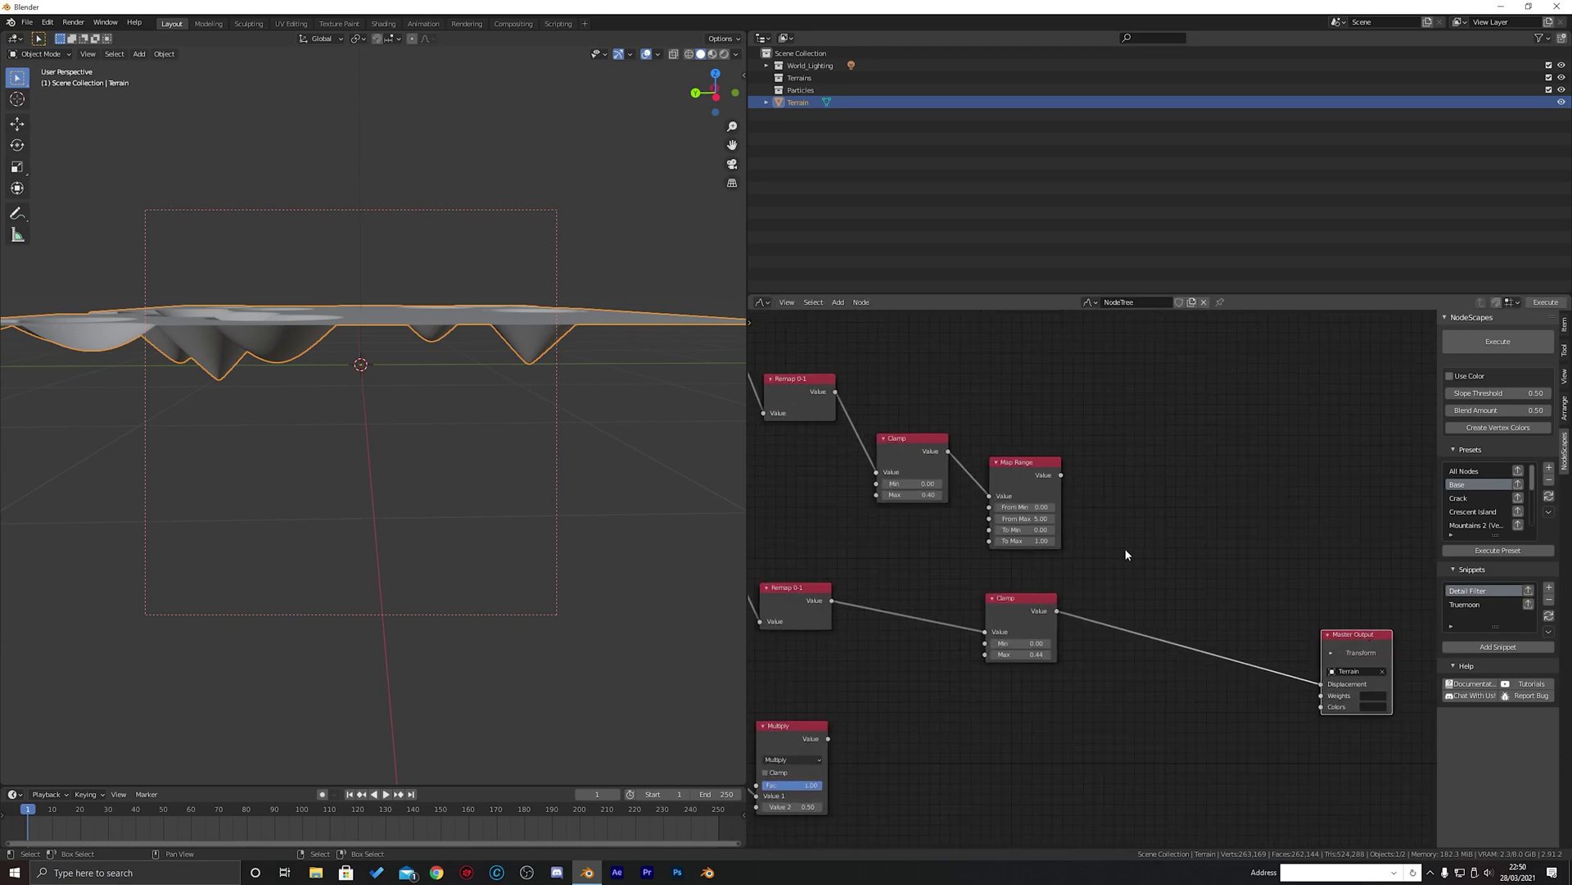
Preview the Map Range node and the lower Clamp node in turn to compare small and large craters
middle_click_drag(396, 347, 401, 394)
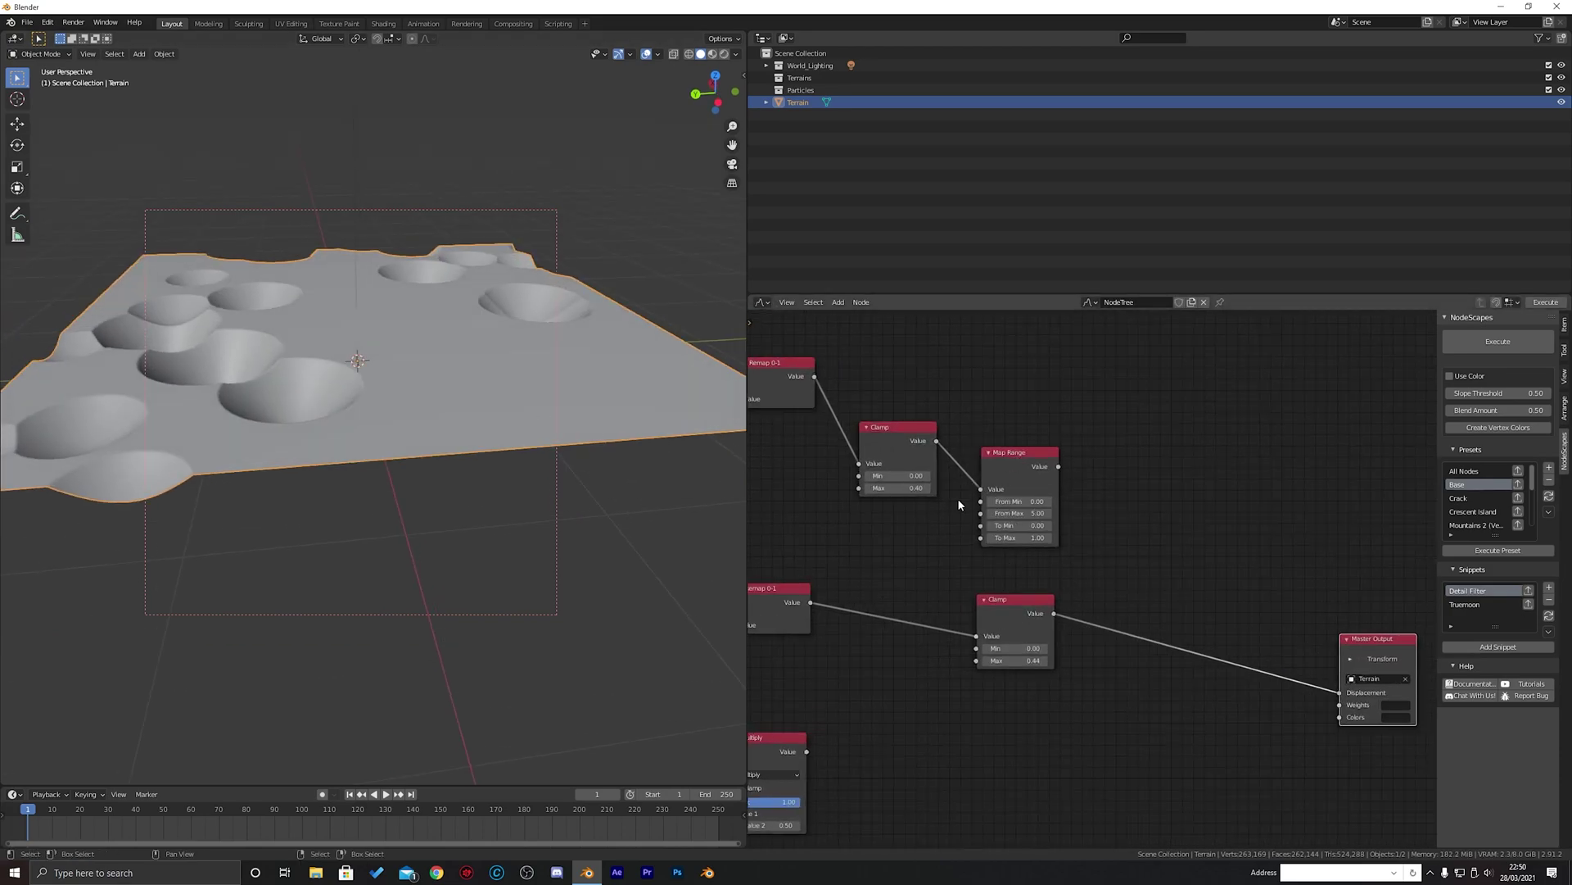
left_click(1020, 463, "ctrl+shift")
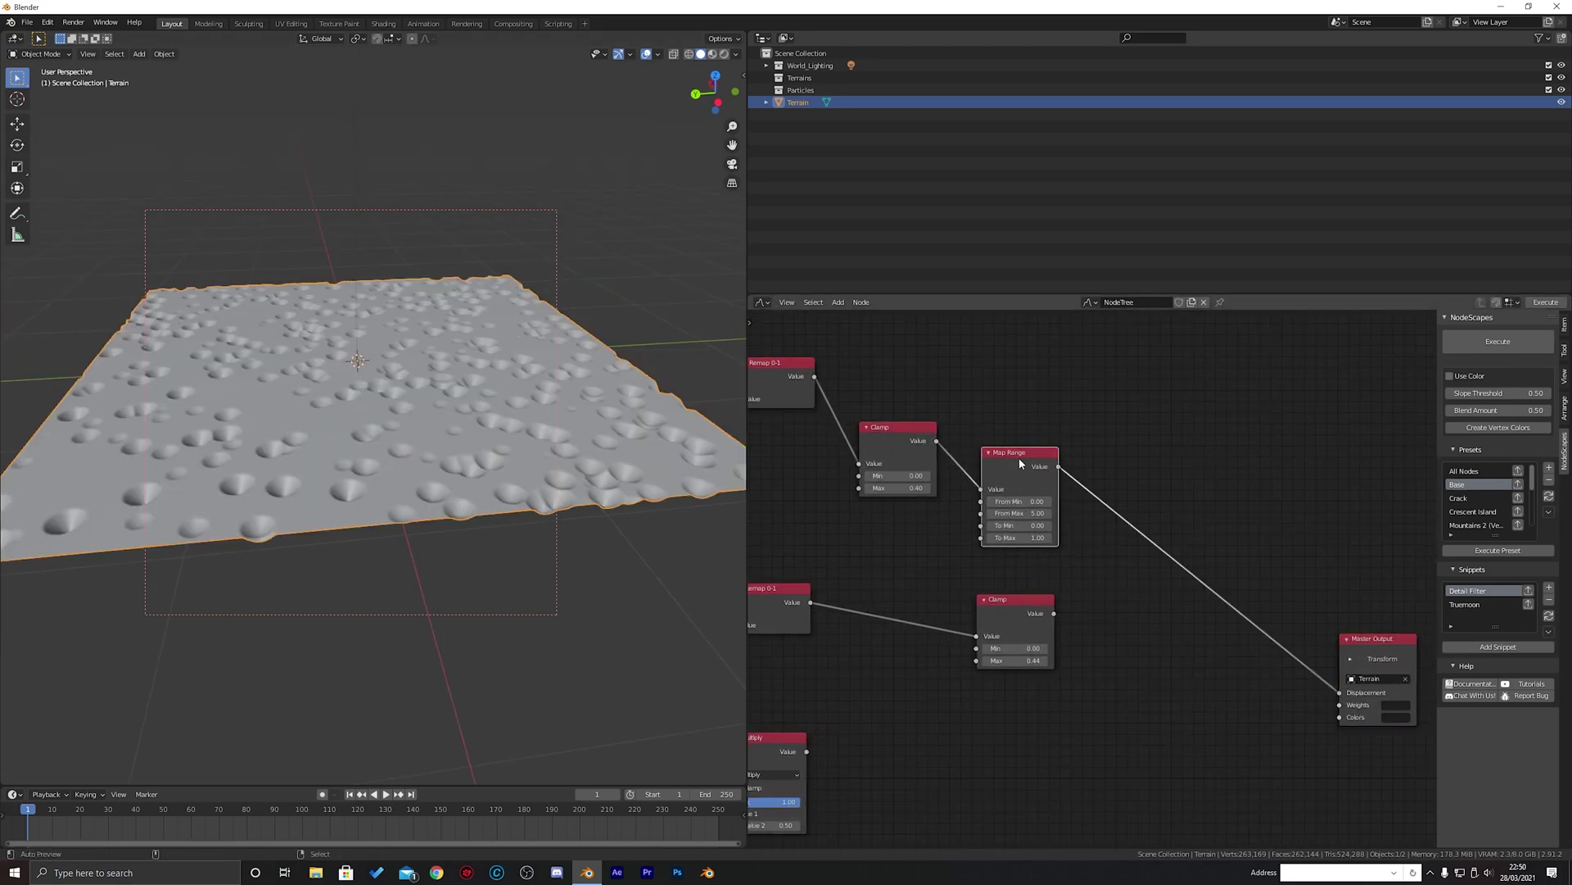
left_click(1016, 627, "ctrl+shift")
Add a Mix math node, connecting the Map Range's Value to Value 1 and the lower Clamp's Value to Value 2
middle_click_drag(1149, 526, 1112, 548)
key("shift+a")
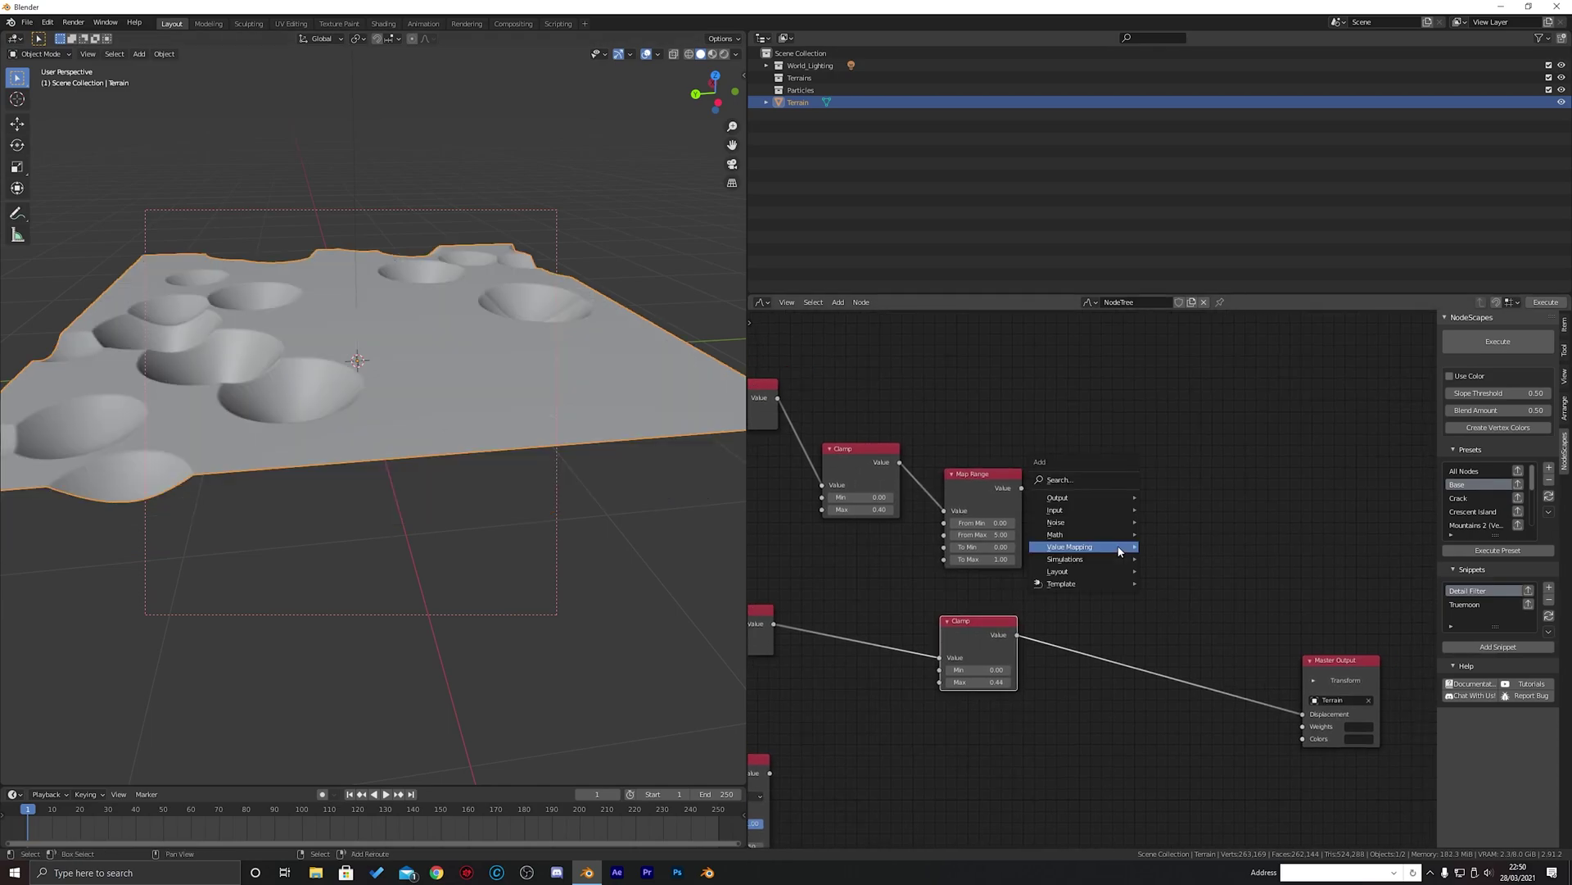
mouse_move(1120, 550)
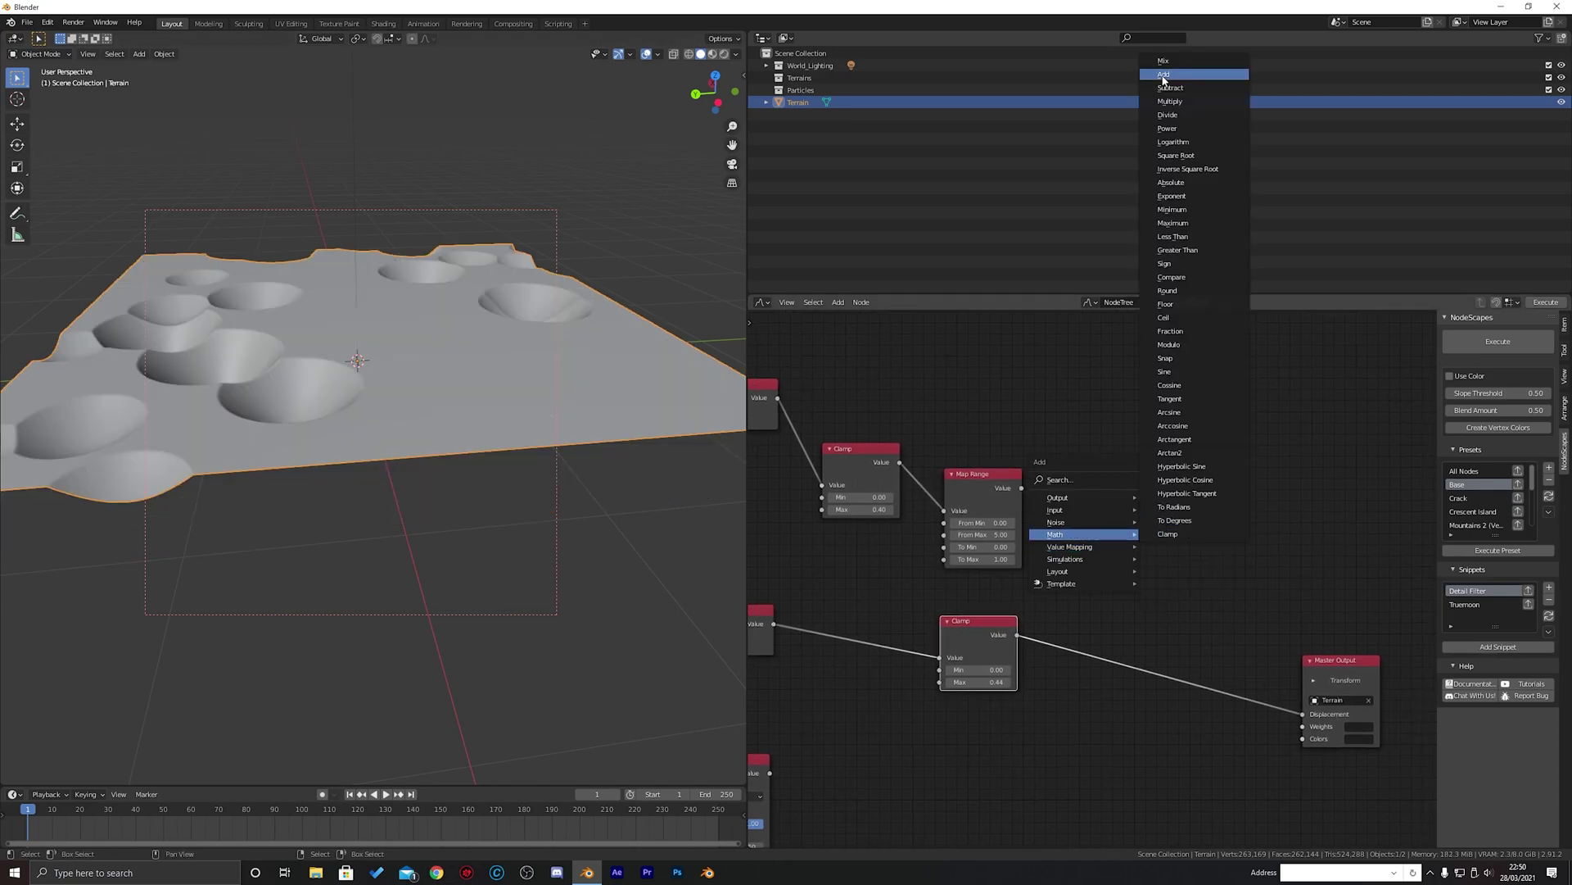
left_click(1176, 69)
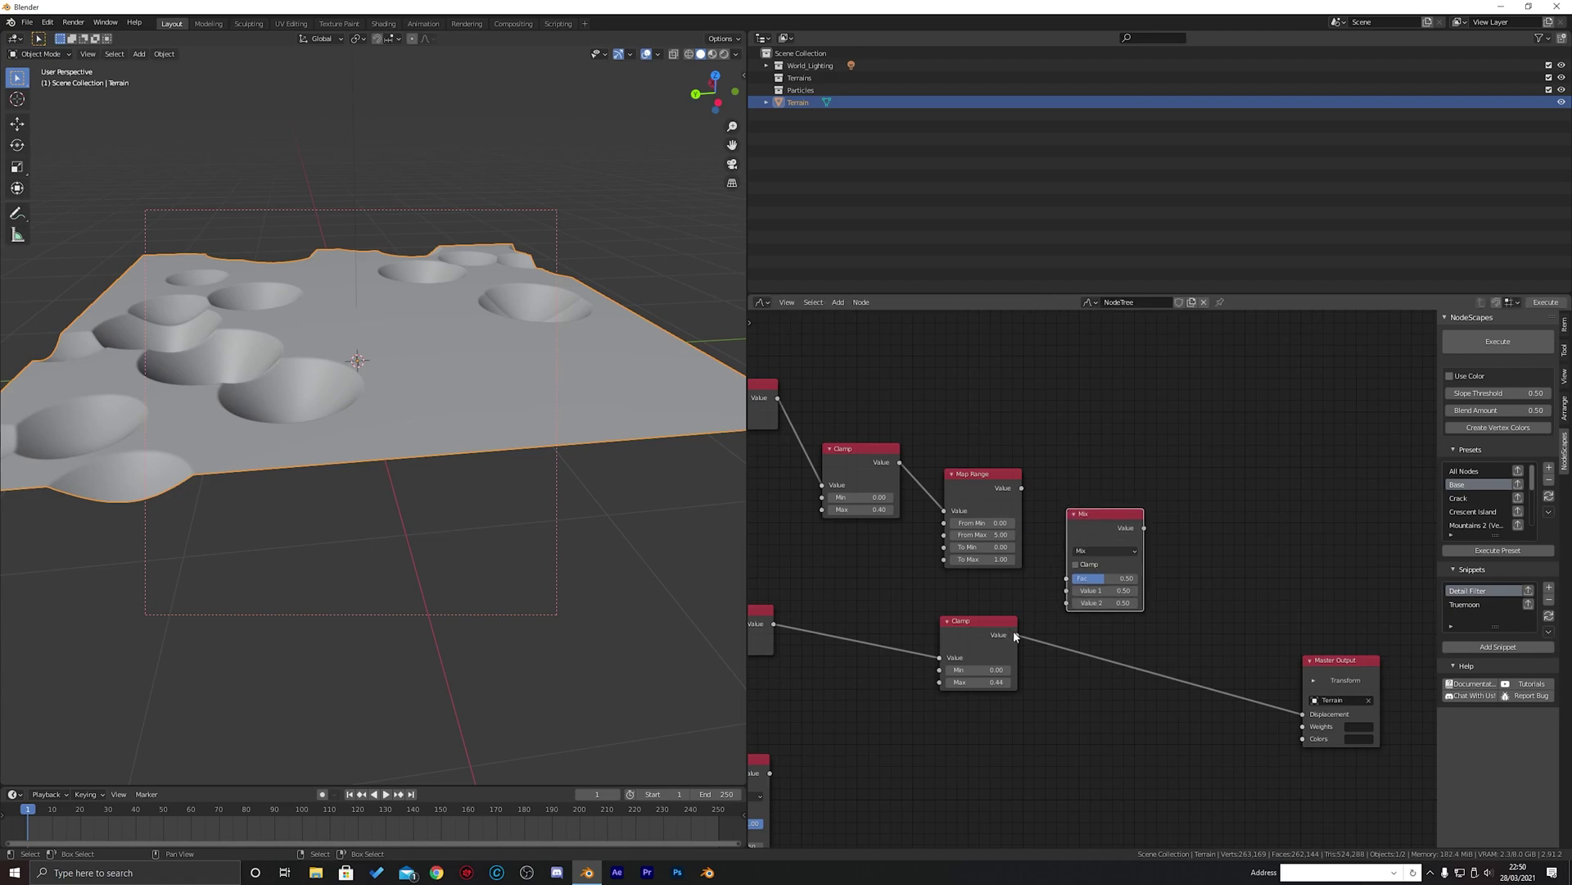
left_click_drag(1016, 635, 1067, 602)
left_click_drag(1022, 489, 1069, 590)
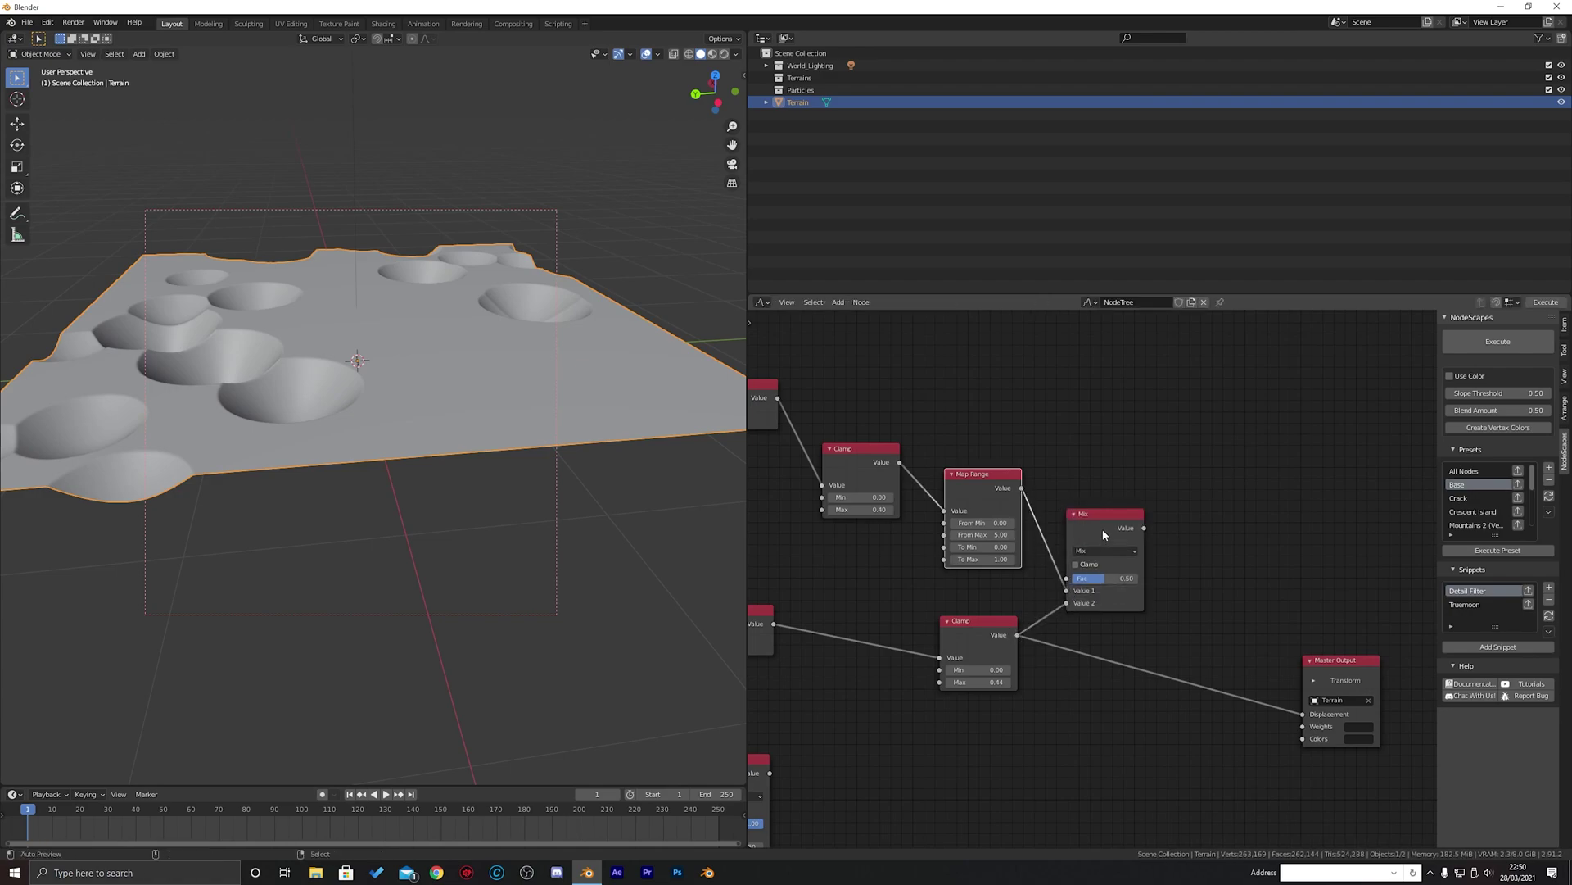
Preview the Mix node through the Master Output, set its Fac to 1.00, and change its operation to Add
left_click(1103, 534, "ctrl+shift")
middle_click_drag(436, 326, 439, 362)
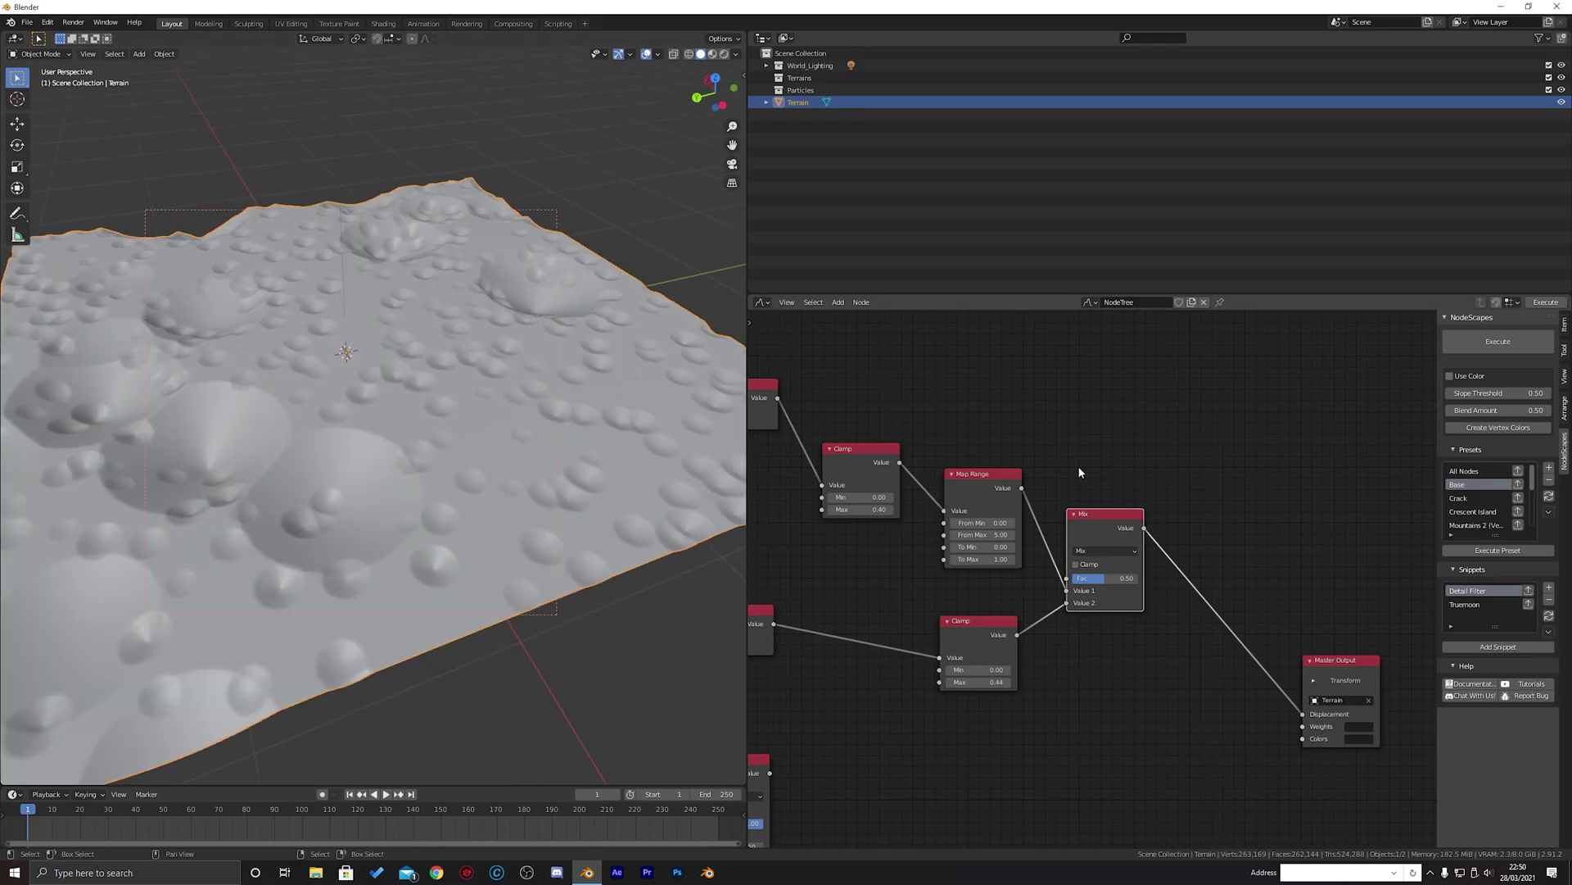
left_click_drag(1101, 581, 1136, 583)
left_click(1119, 551)
left_click(1111, 575)
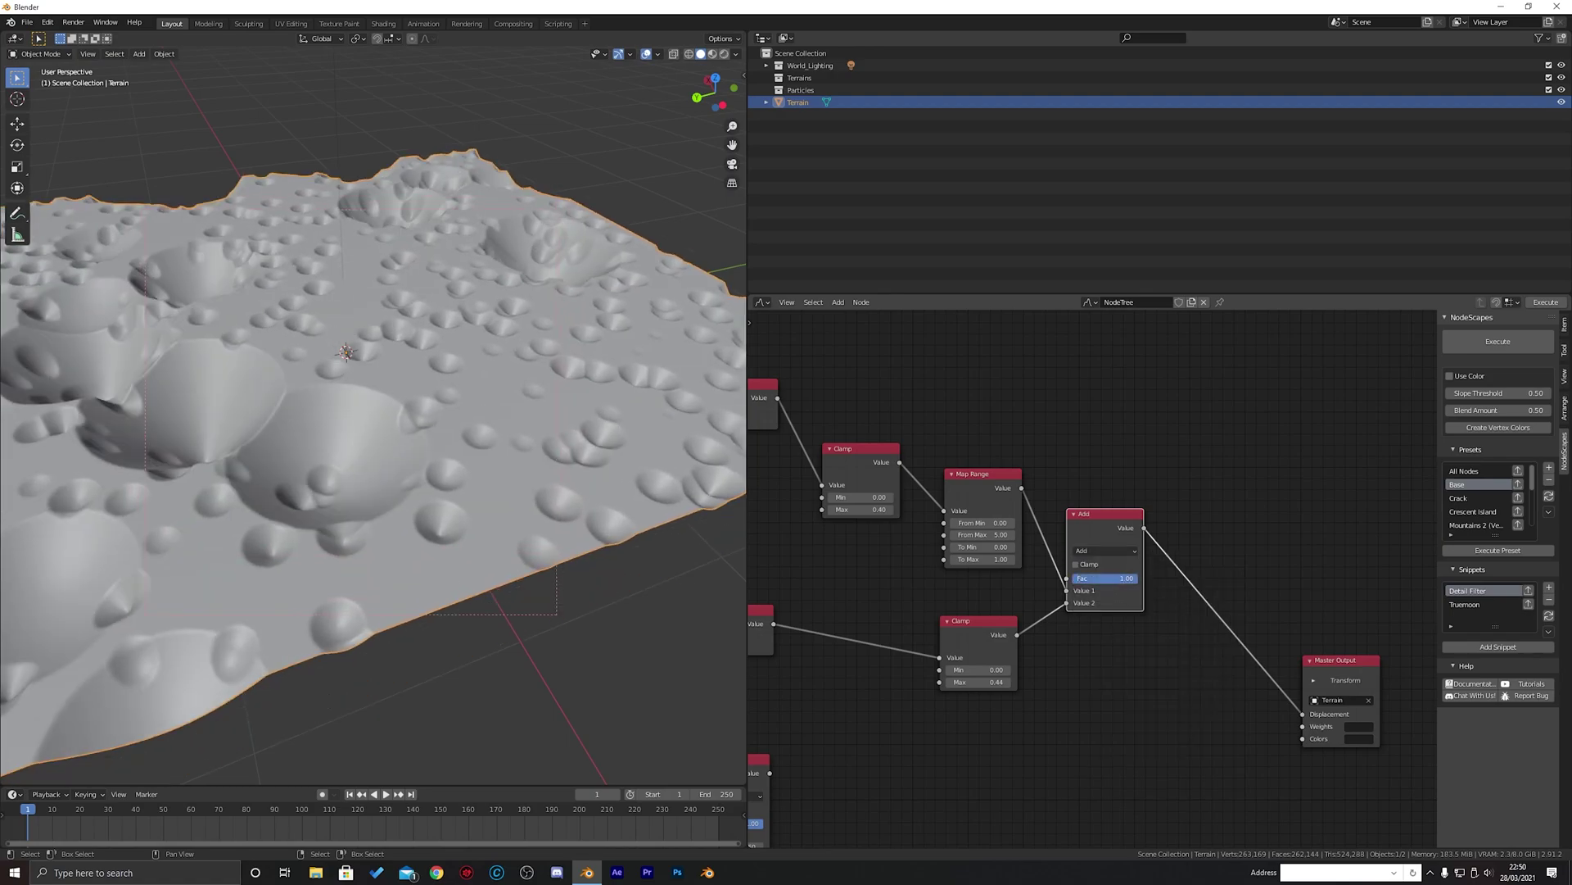
scroll(464, 500, "up", 3)
middle_click_drag(408, 509, 360, 464)
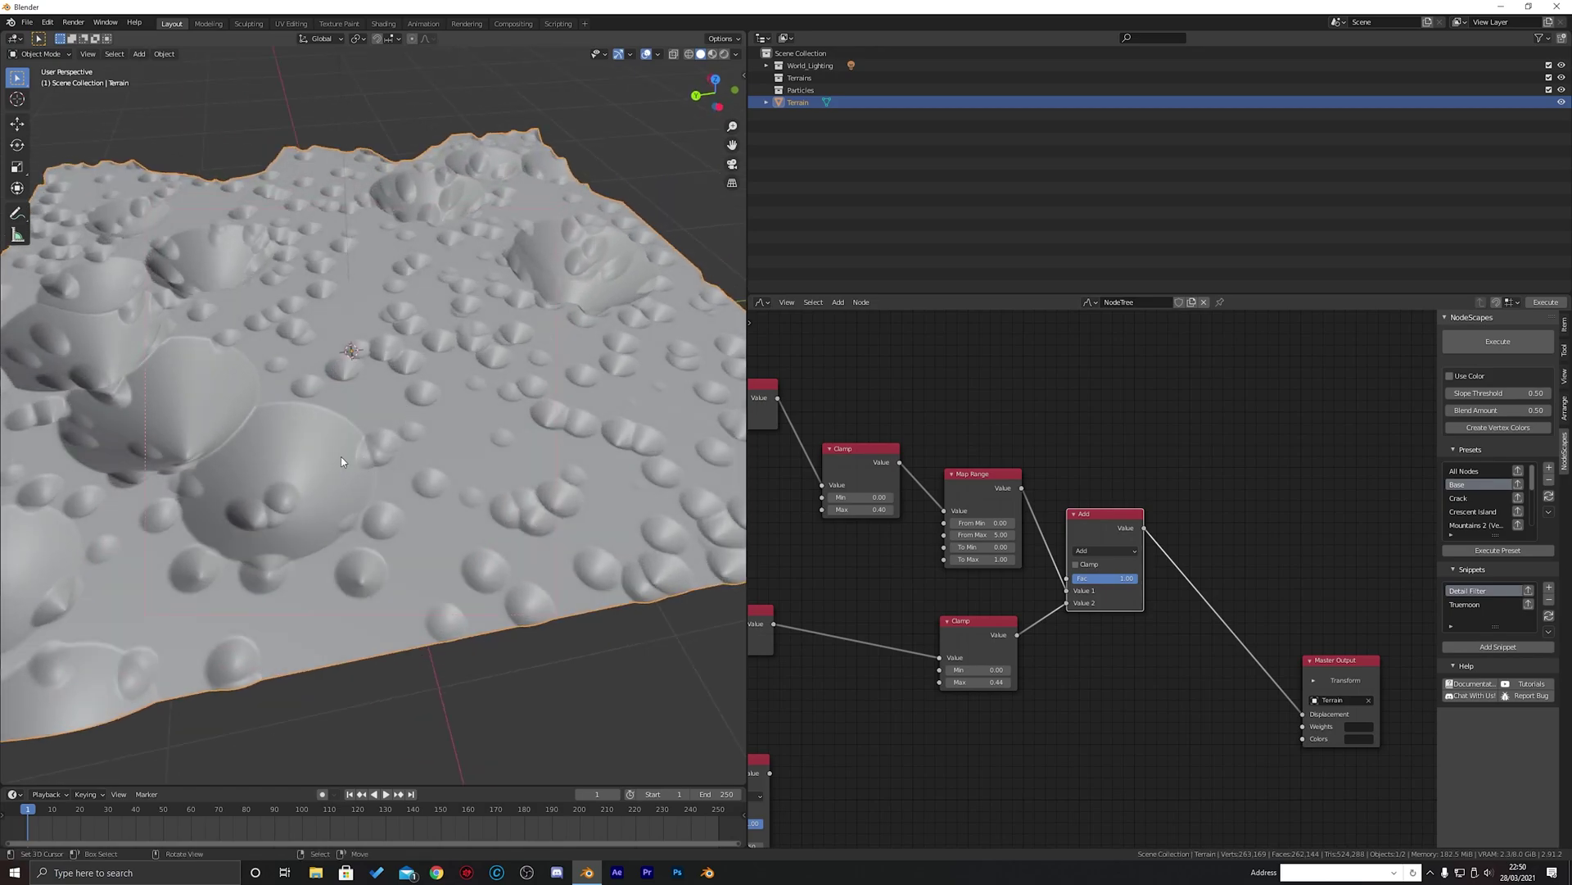
Try the Multiply operation on the node that combines the two crater layers, keeping Fac at 1.00
left_click(1112, 553)
left_click(1106, 602)
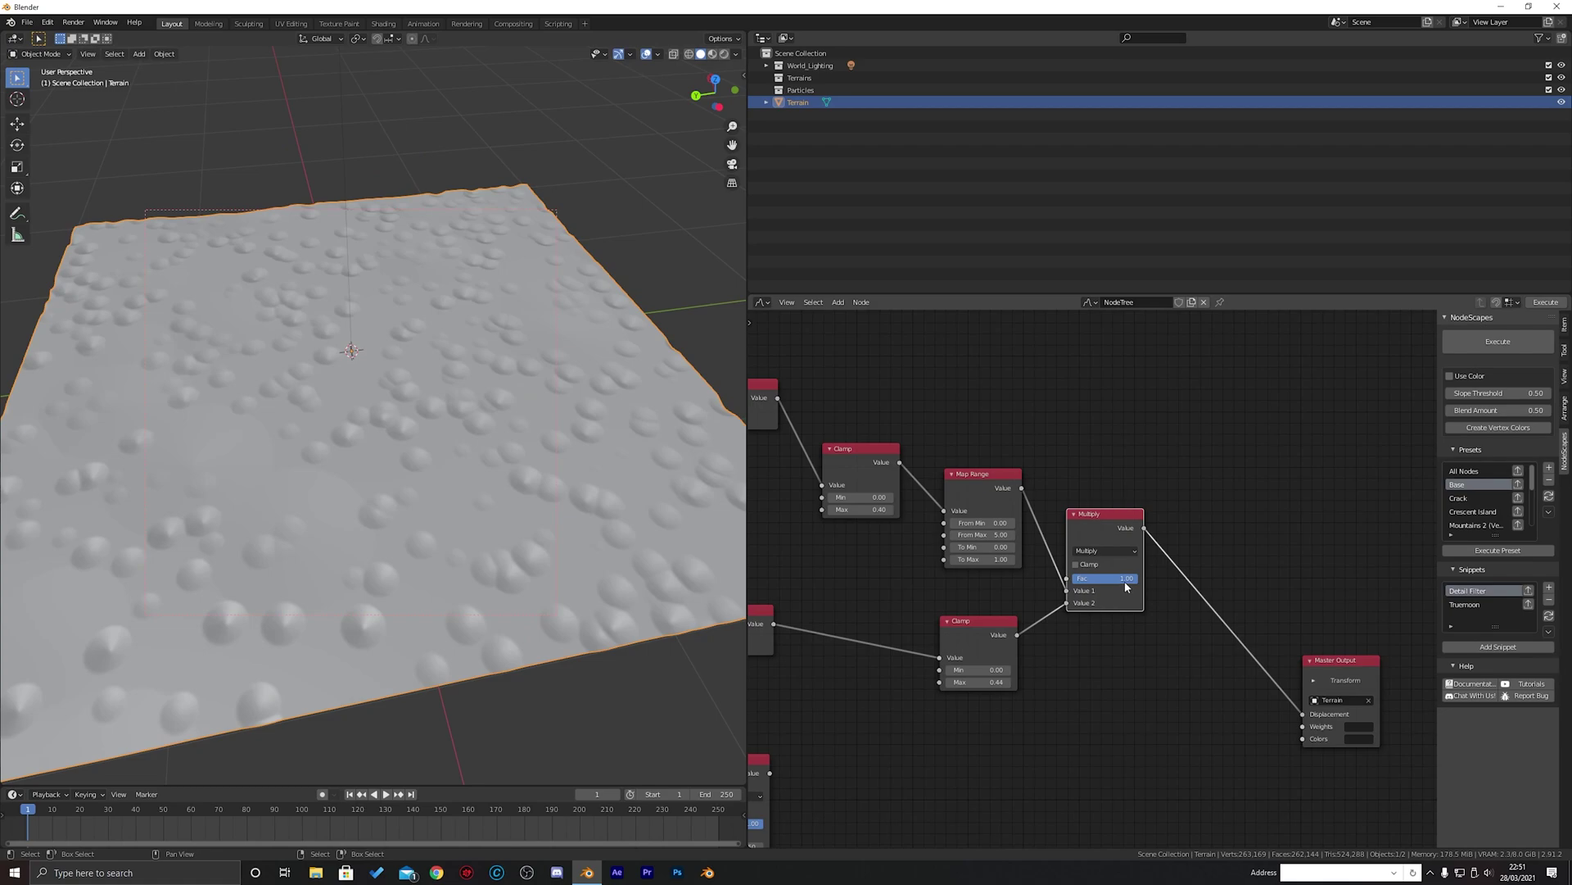
mouse_move(1124, 581)
left_mouse_down()
mouse_move(1074, 580)
mouse_move(1138, 578)
left_mouse_up()
Try the Absolute and Subtract operations on the node that combines the crater layers
left_click(1113, 552)
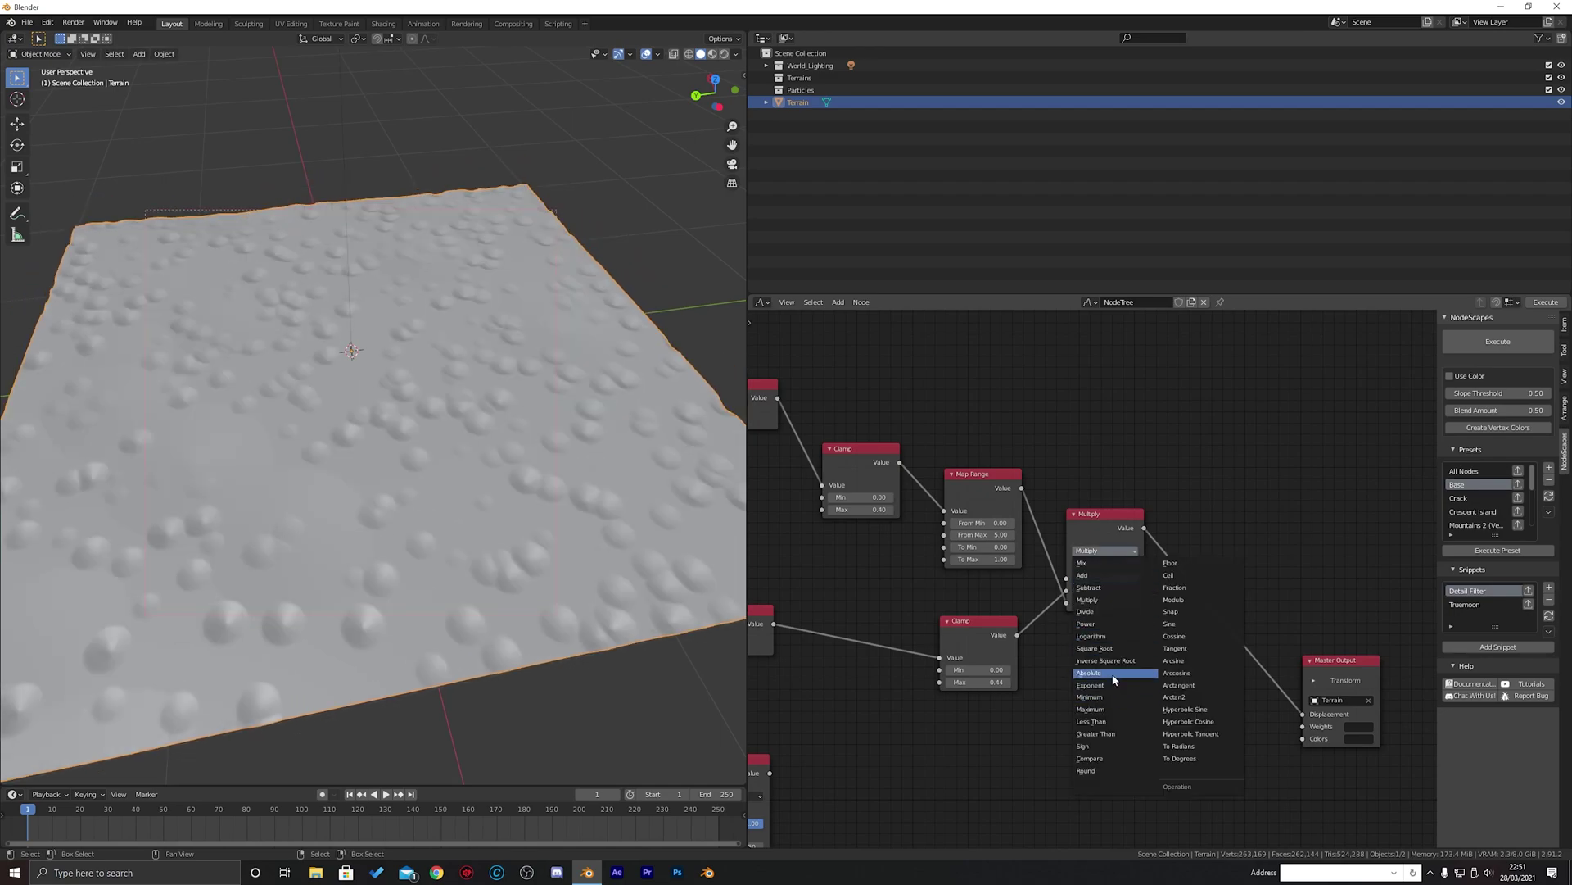
left_click(1114, 673)
left_click(1107, 551)
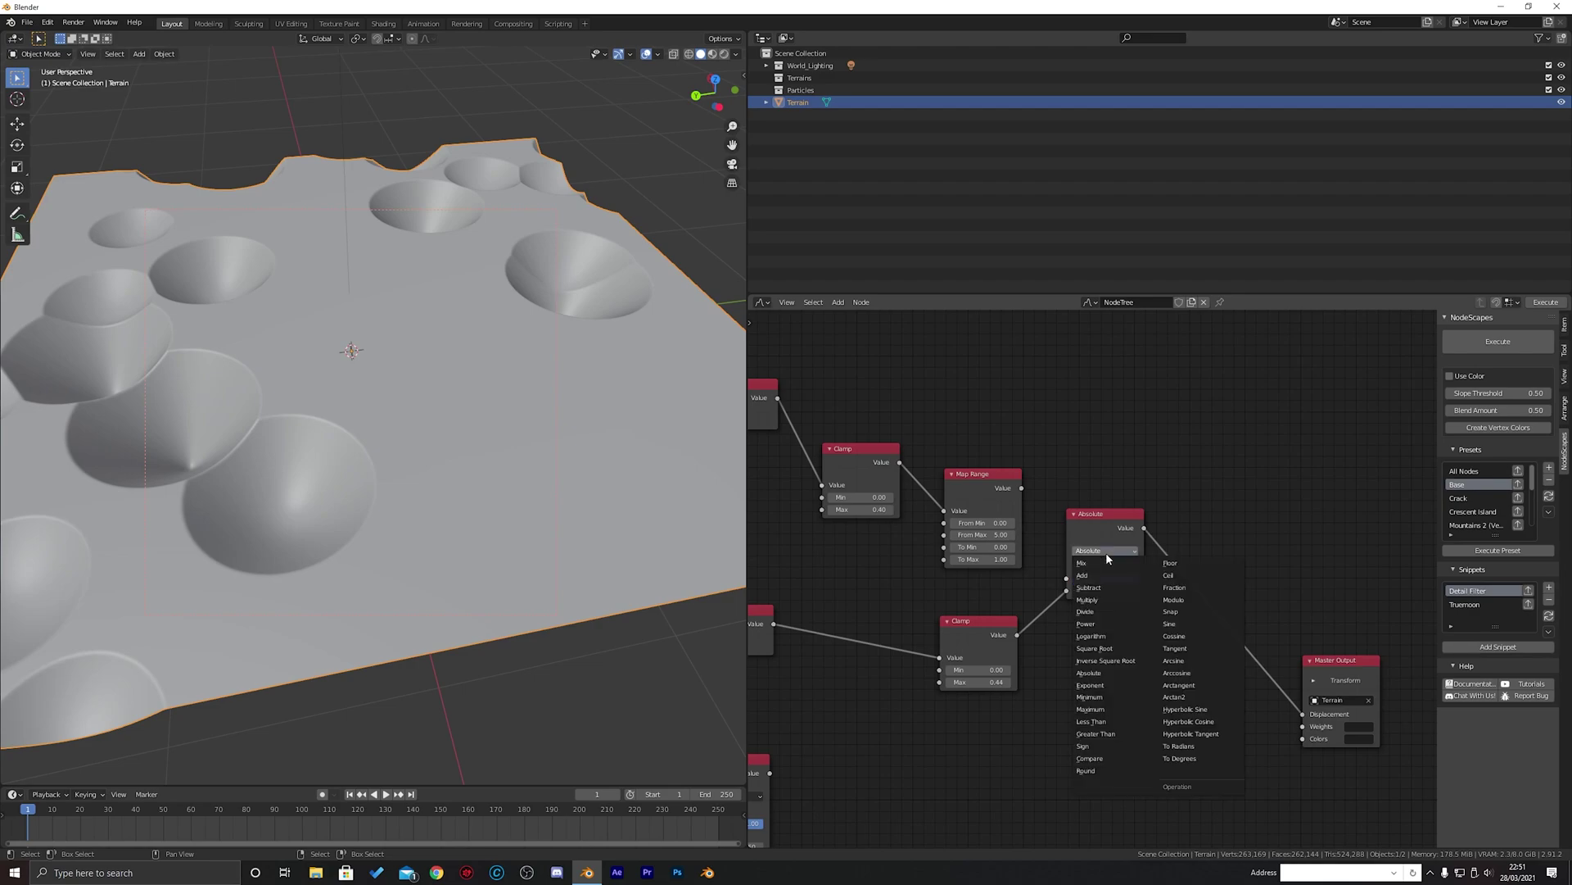
left_click(1109, 588)
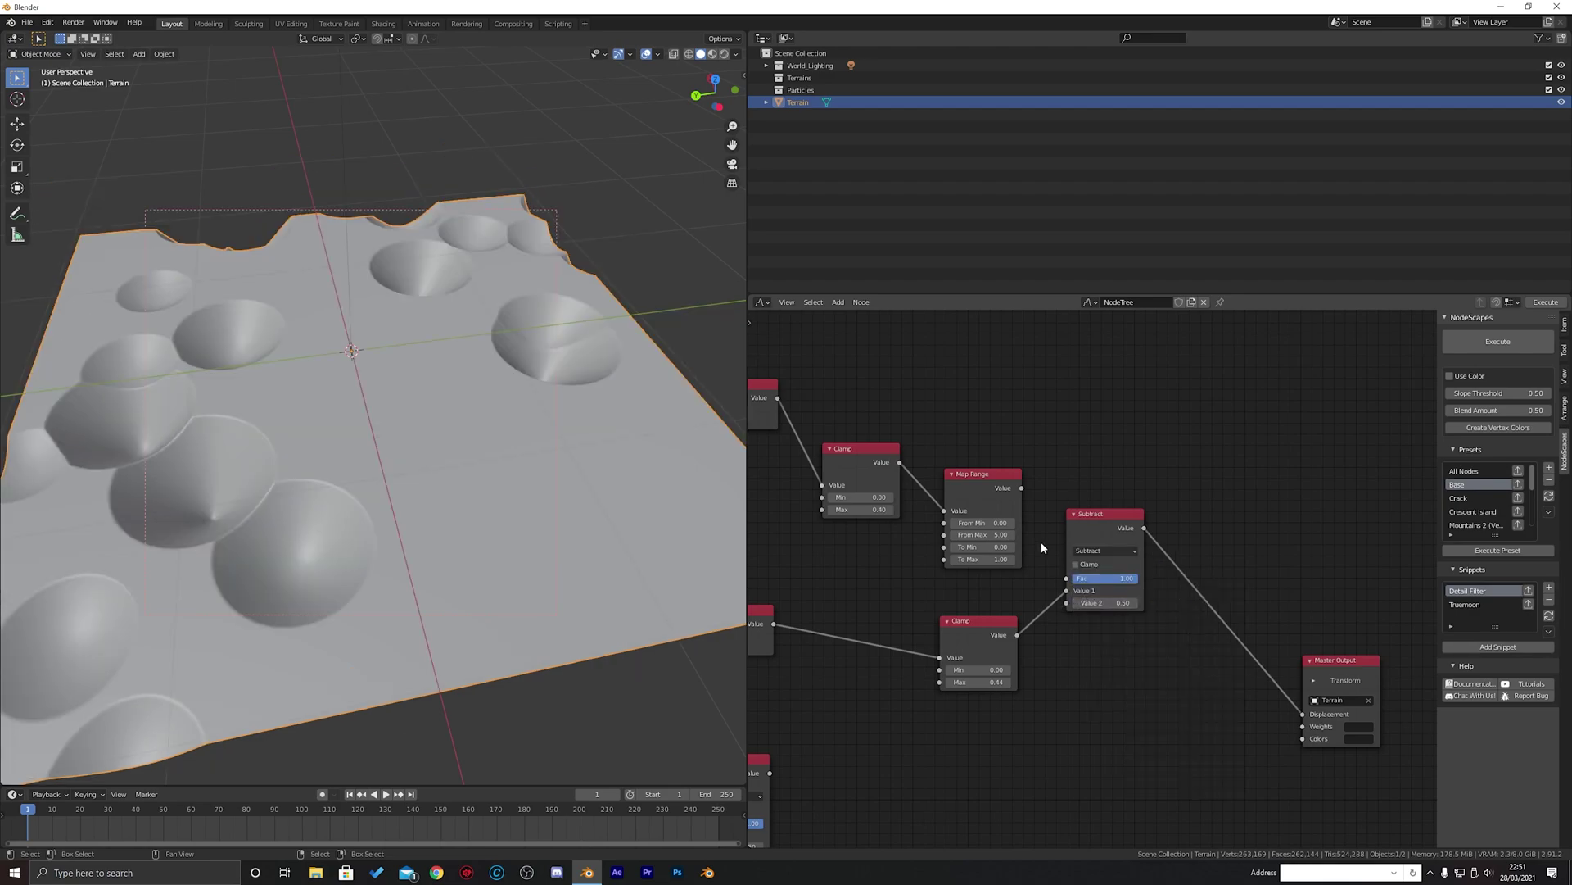
Reconnect the Map Range's Value to the Subtract node's Value 1 and the lower Clamp's Value to its Value 2
left_click_drag(1021, 489, 1067, 590)
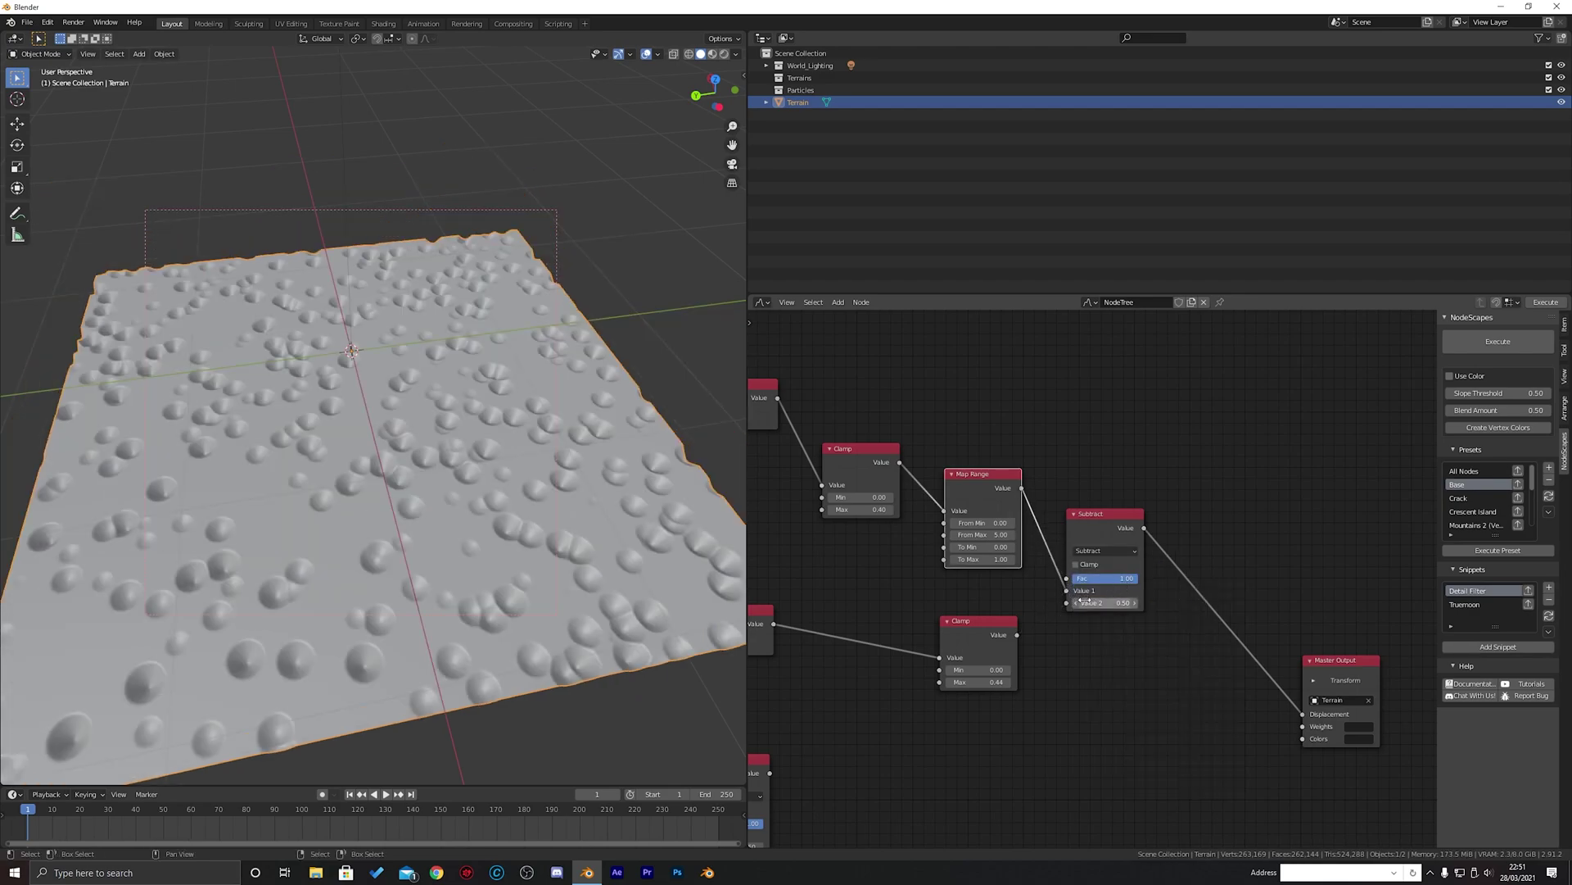
left_click_drag(1017, 634, 1135, 578)
right_click(1072, 579)
Change the combining node's operation back to Add with a Fac of 1.00
left_click(1112, 551)
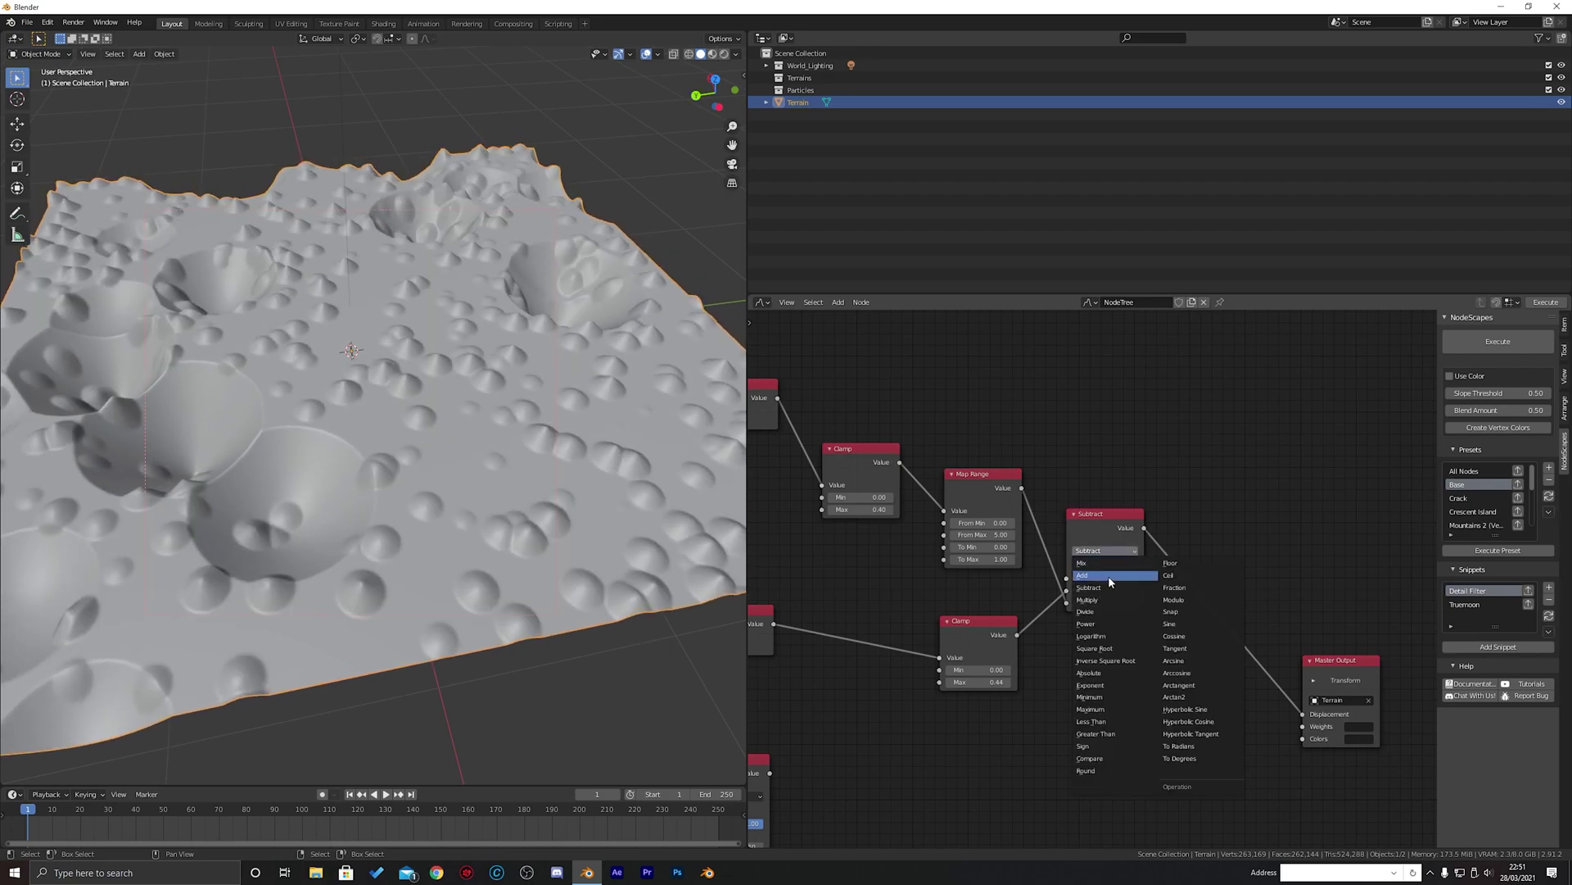
left_click(1108, 577)
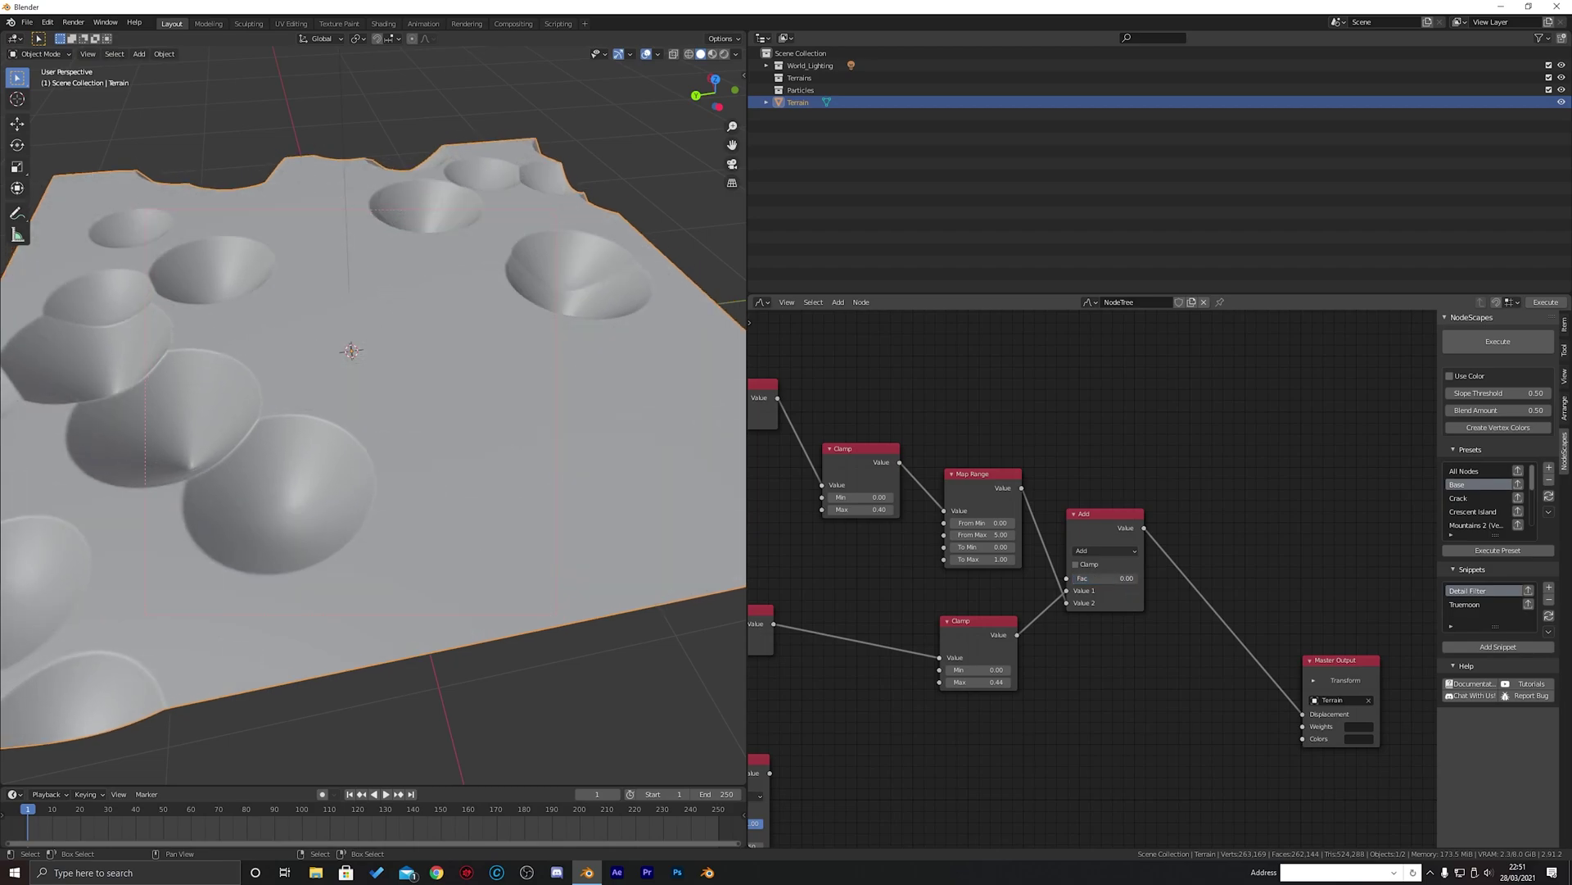
middle_click_drag(483, 410, 316, 471)
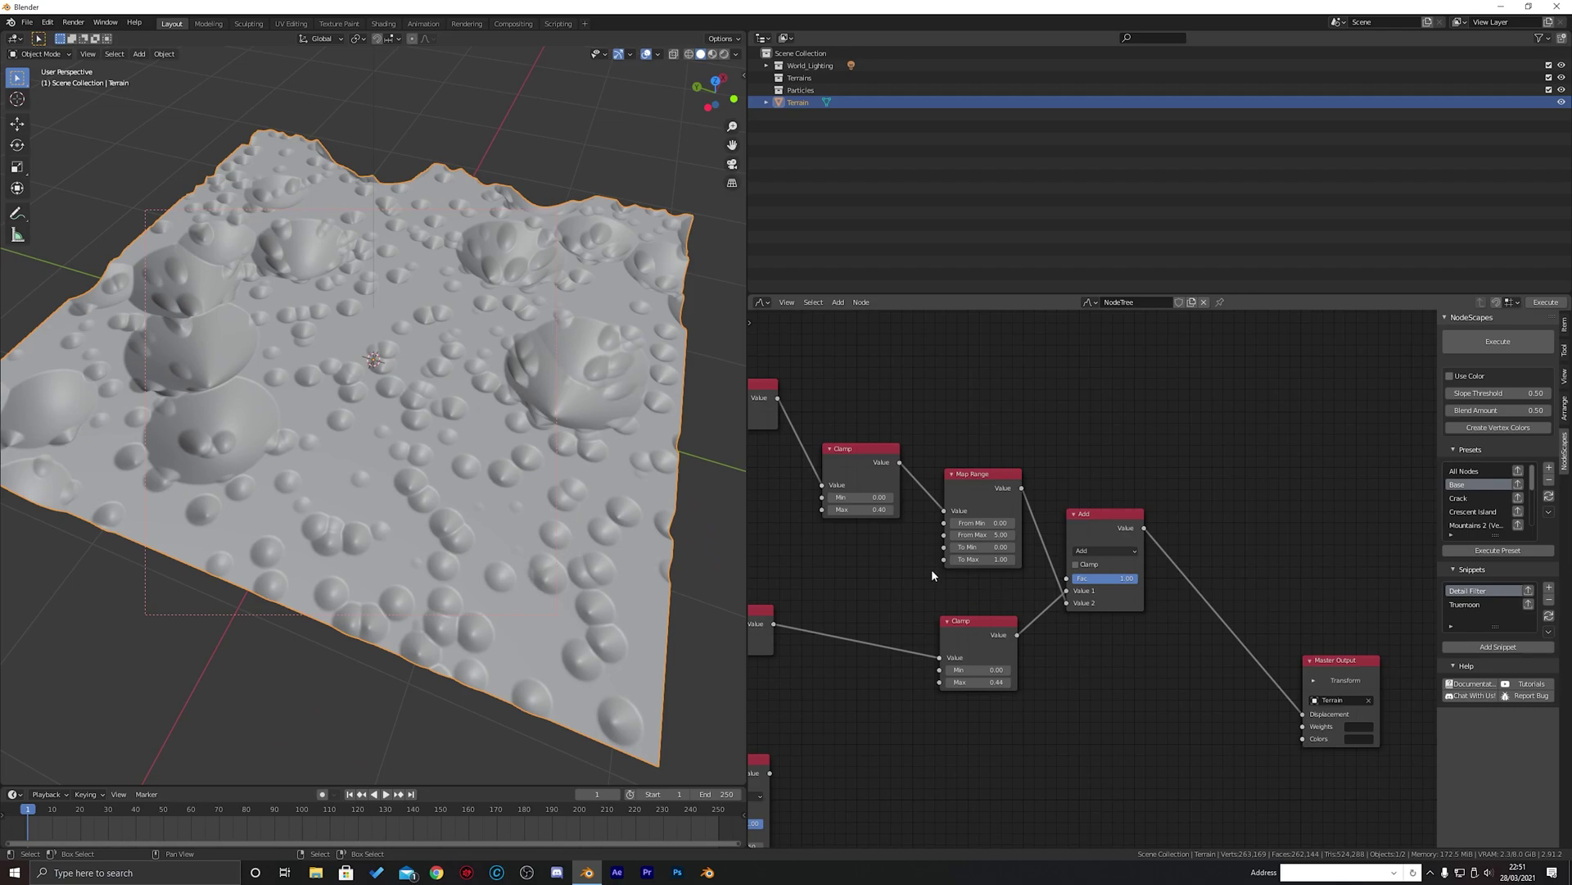
Set the upper Voronoi F1 node's X and Y noise scale to 4
middle_click_drag(759, 515, 1095, 615)
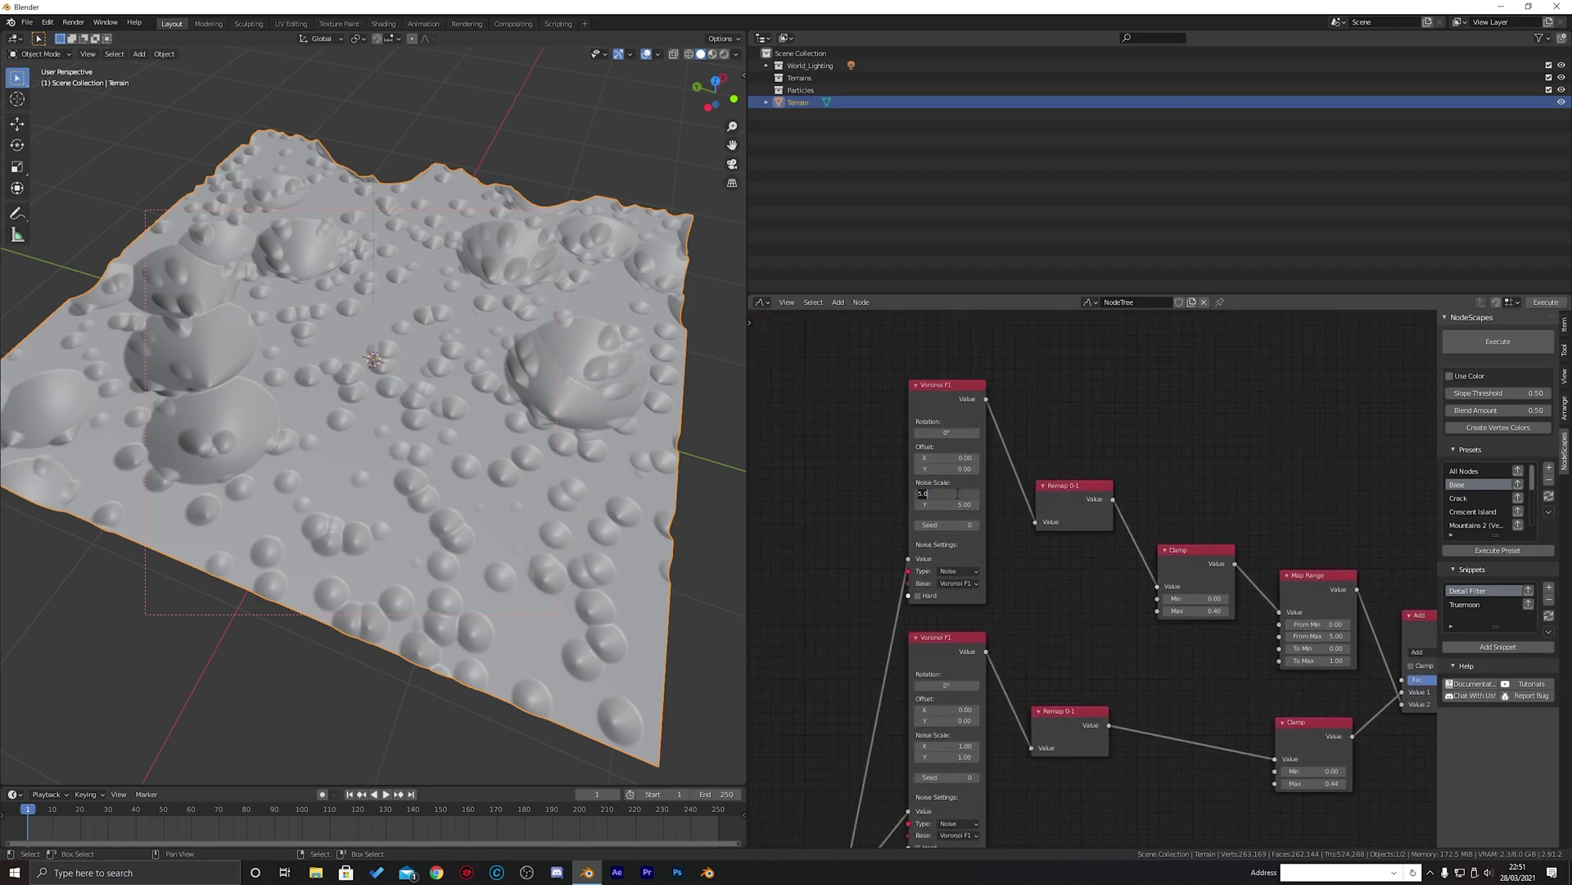
key("Return")
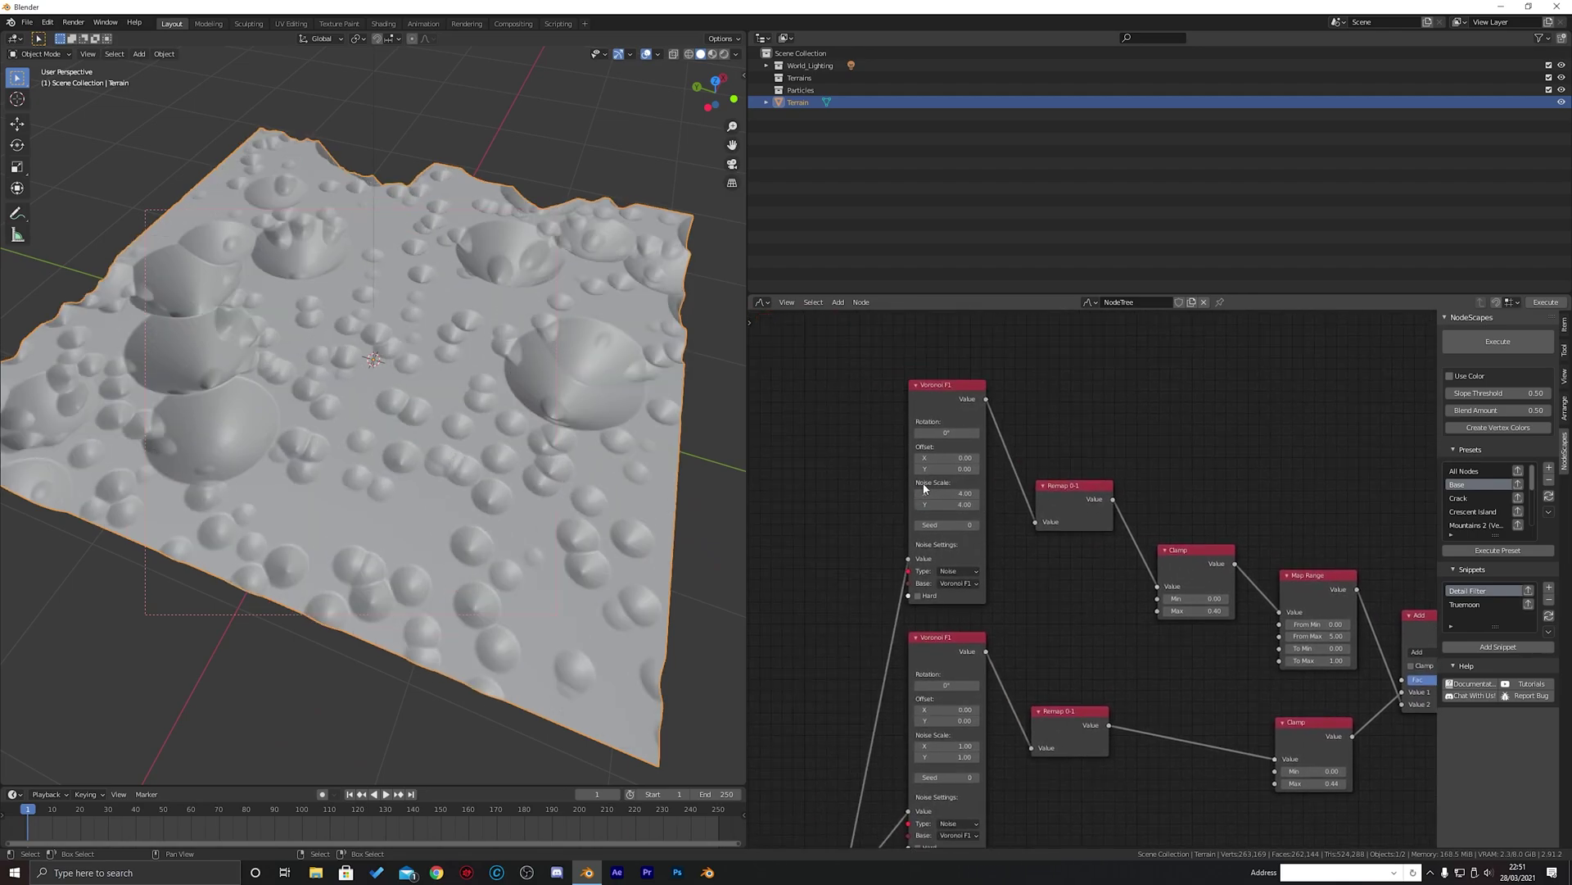
middle_click_drag(586, 427, 536, 428)
Set the Map Range node's From Max to 3.50
middle_click_drag(1048, 575, 984, 562)
scroll(976, 541, "up", 3)
scroll(1098, 567, "up", 2)
left_click_drag(1135, 544, 1078, 545)
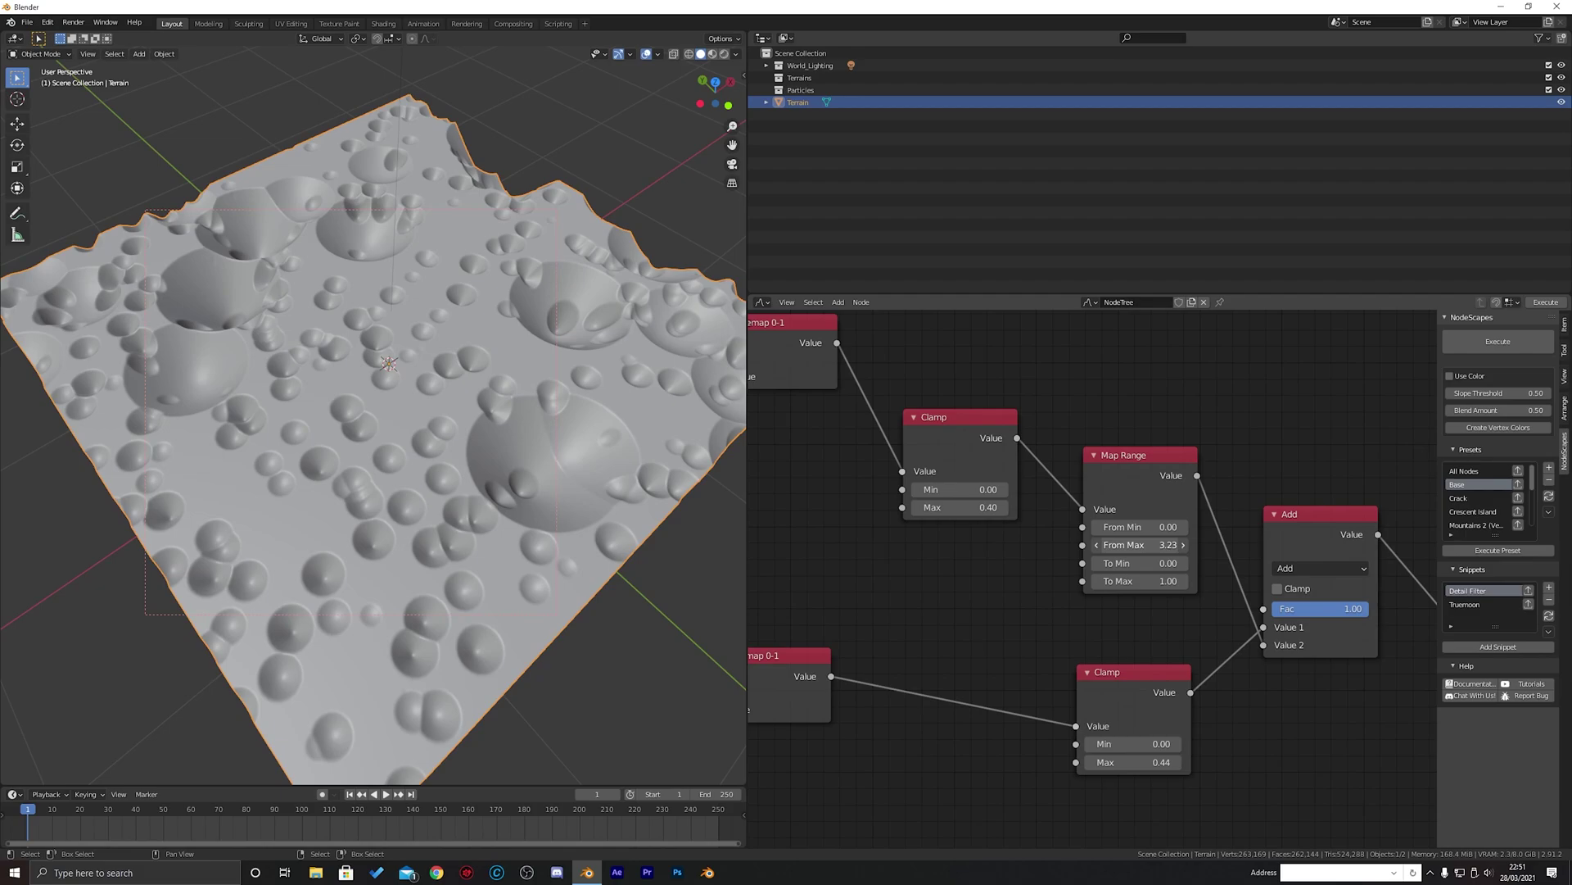
key("Escape")
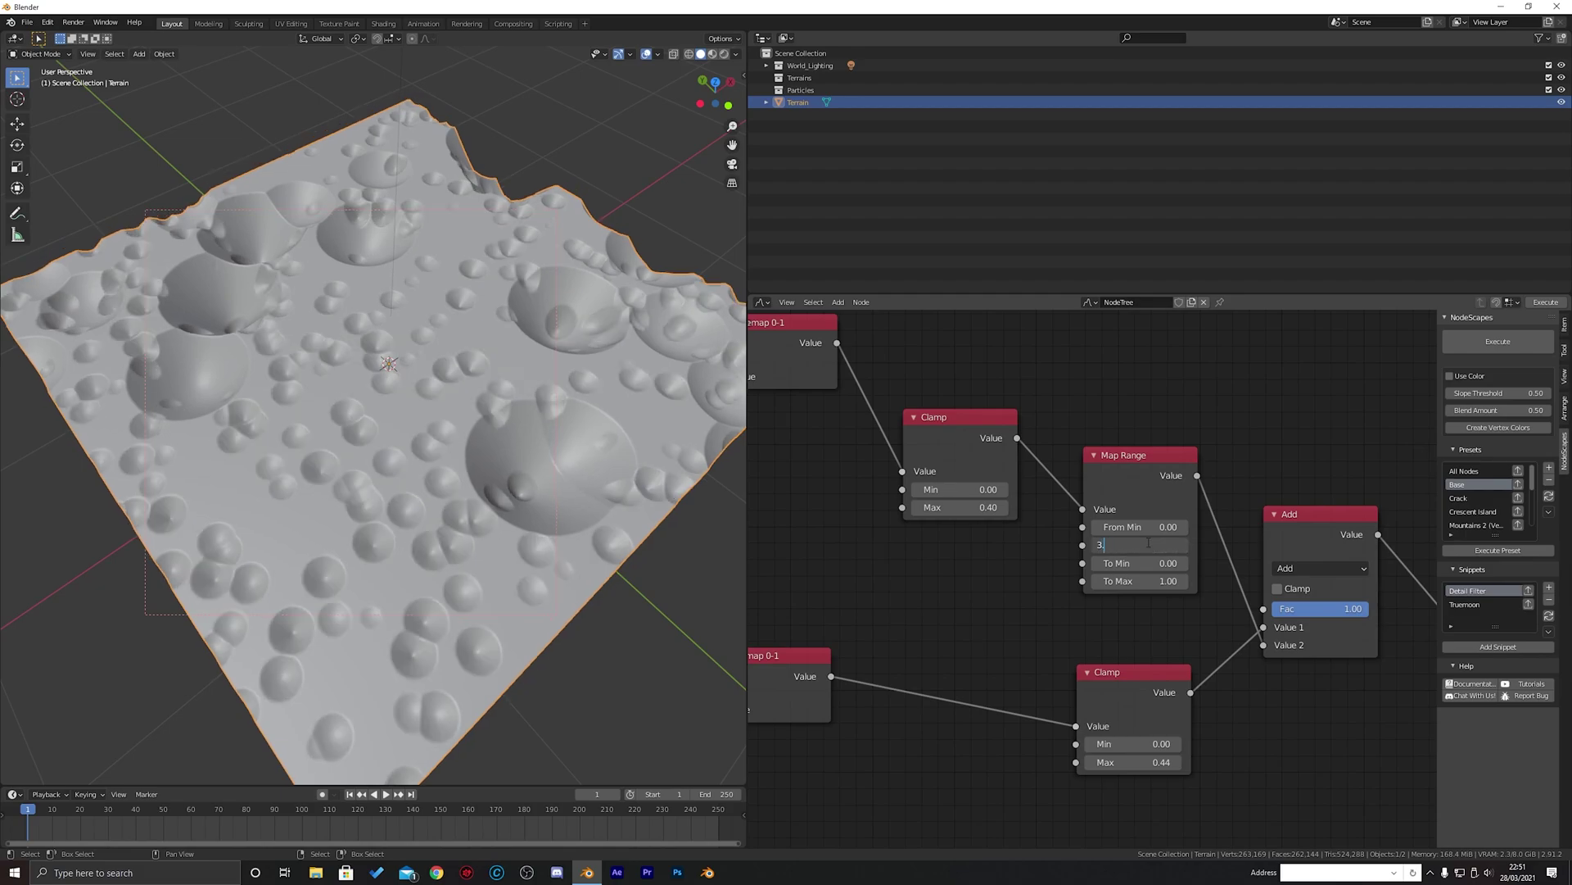
type("5")
key("Return")
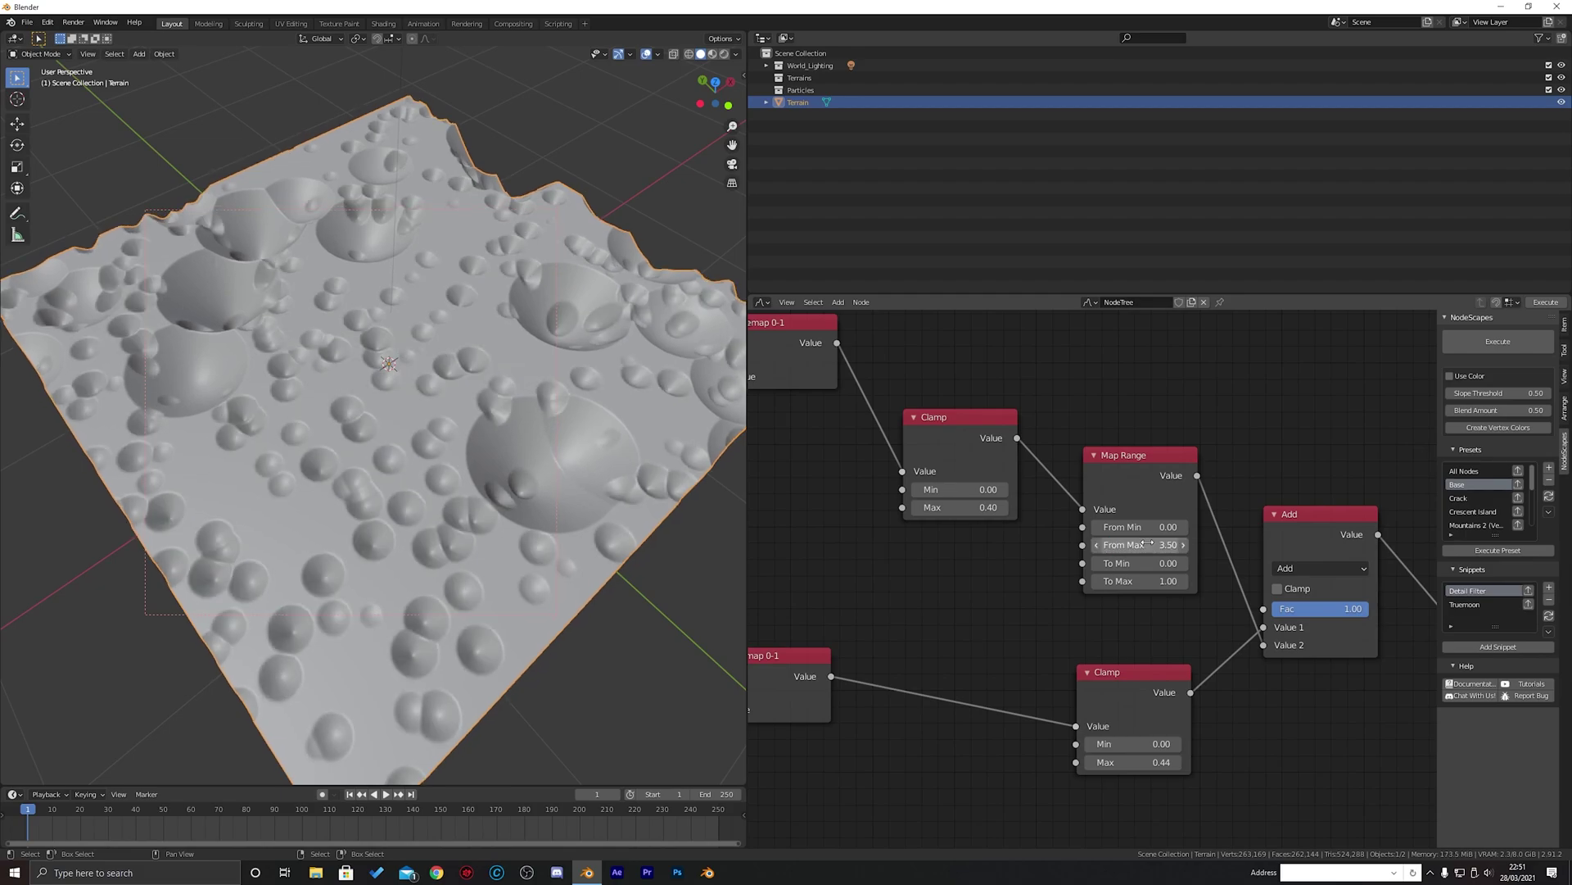
middle_click_drag(459, 410, 338, 412)
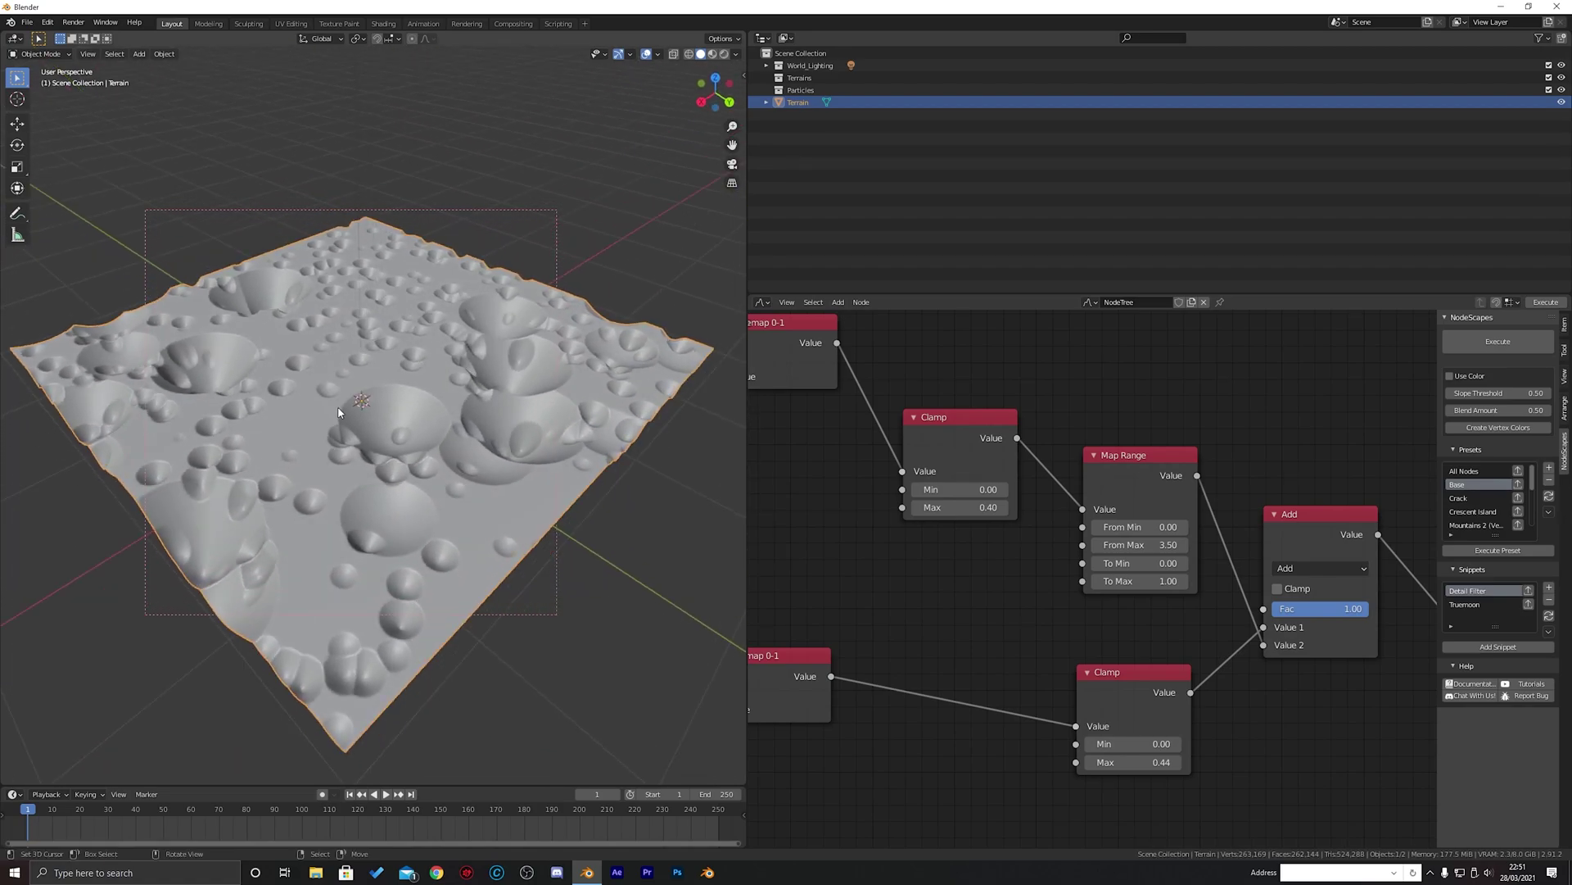
Move the Master Output and the Hetero Terrain's Multiply node further along the chain and preview the Multiply on the terrain
scroll(1092, 585, "down", 2)
middle_click_drag(1433, 610, 1030, 488)
left_click_drag(1170, 591, 1342, 549)
middle_click_drag(1036, 534, 1334, 592)
scroll(1099, 555, "down", 2)
middle_click_drag(1039, 685, 1179, 551)
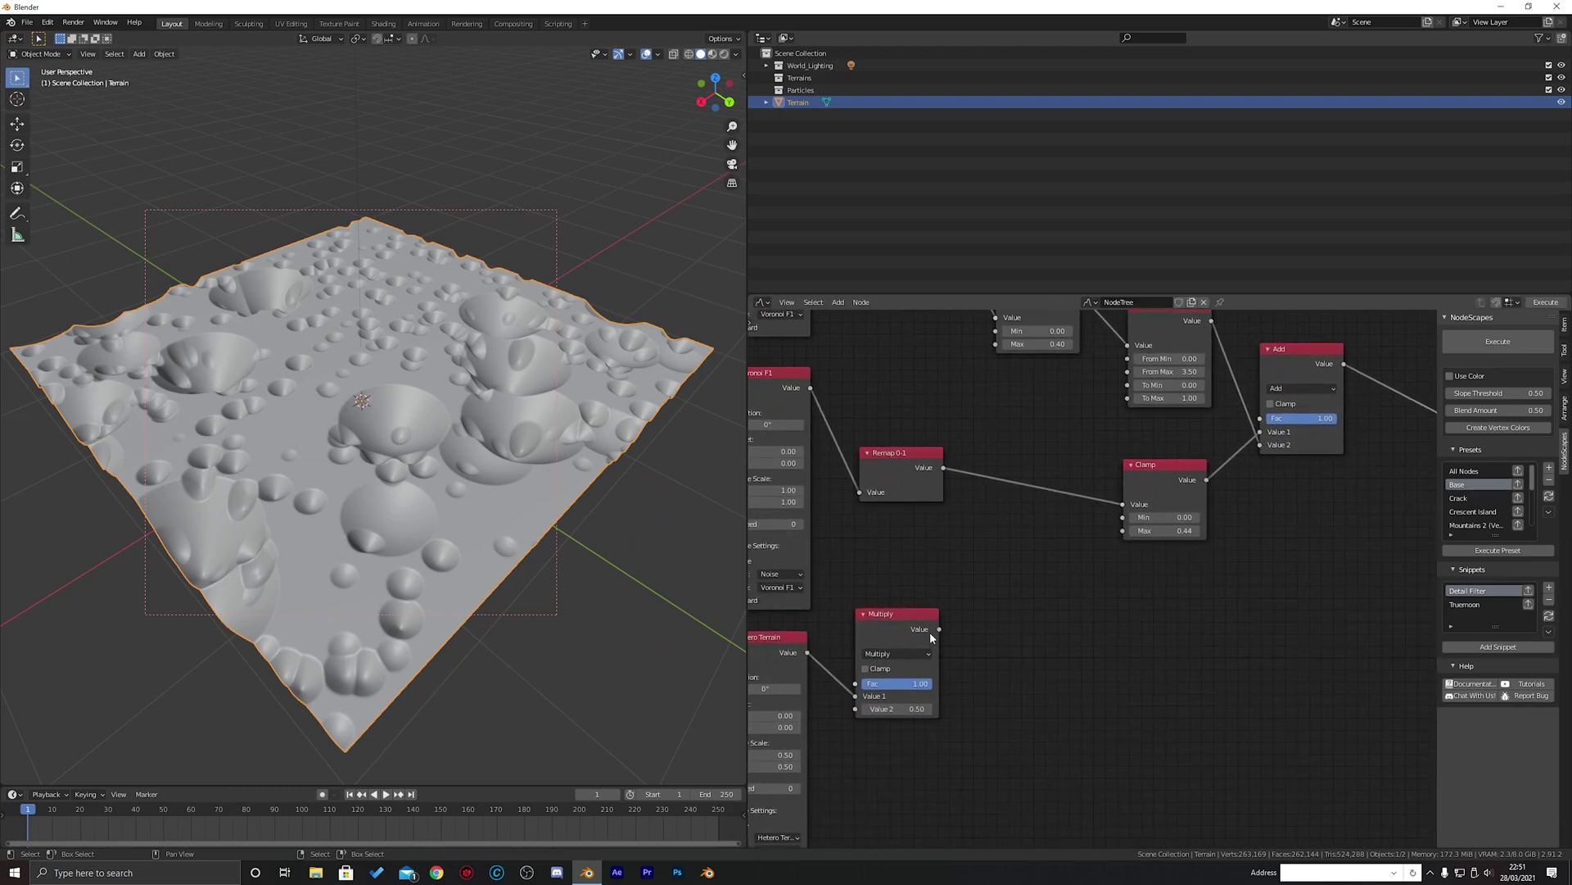
left_click_drag(905, 624, 1209, 606)
scroll(1163, 609, "down", 3)
middle_click_drag(1117, 612, 927, 657)
left_click(1080, 605, "ctrl+shift")
left_click_drag(927, 657, 1073, 632)
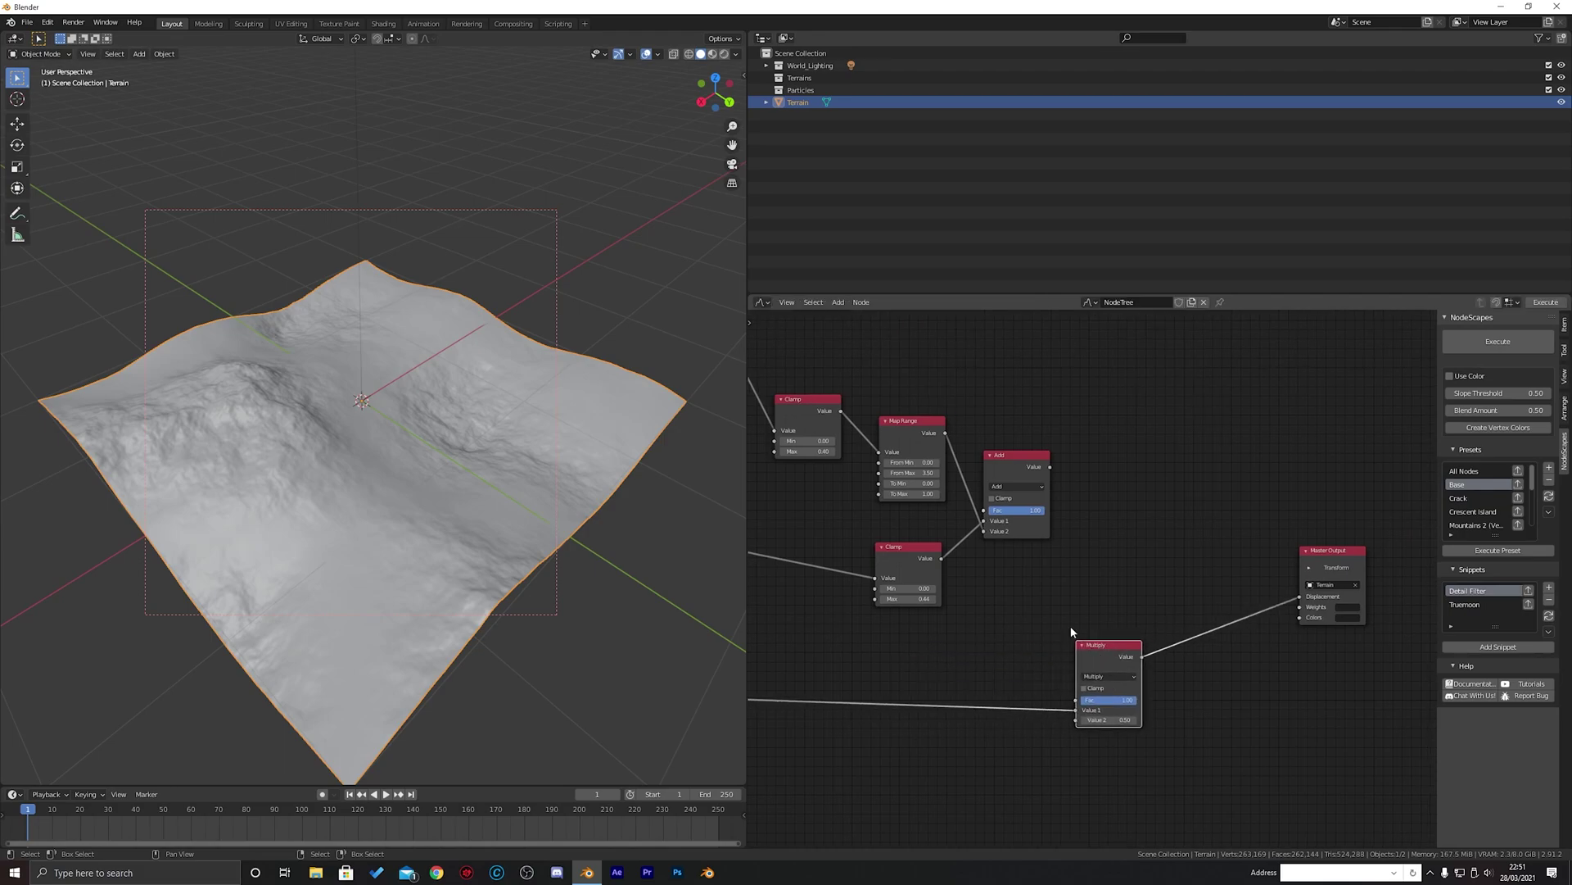
Preview the crater layers' Add node again and insert a duplicate of it on the link to the Master Output
left_click(1014, 467, "ctrl+shift")
scroll(1080, 562, "up", 3)
middle_click_drag(1079, 562, 1030, 563)
left_click_drag(1069, 661, 1063, 623)
left_click(931, 436)
key("shift+d")
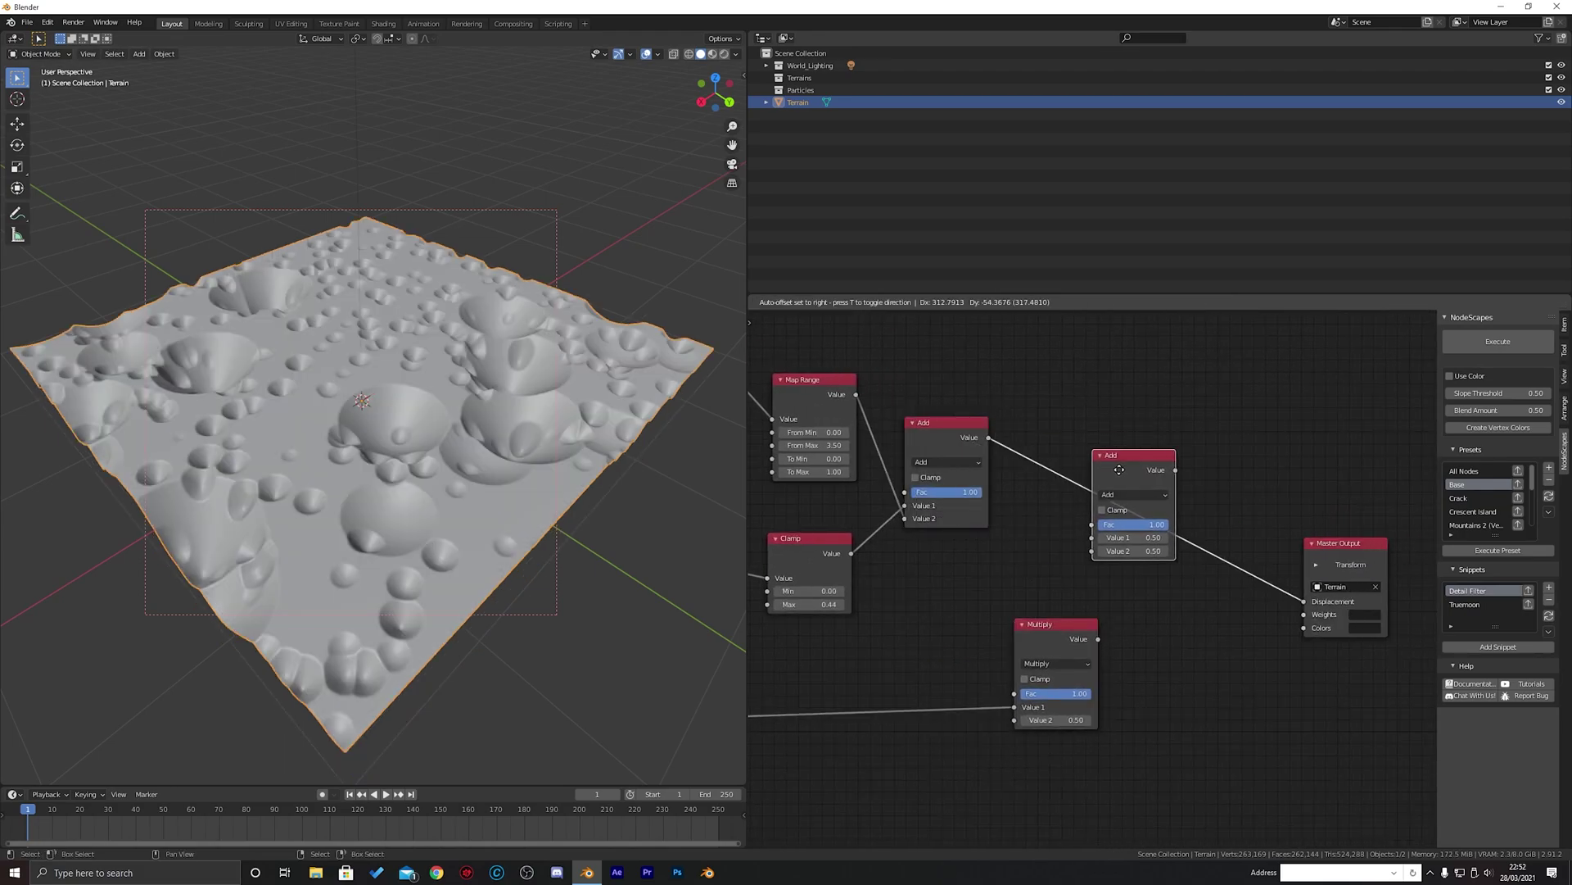
left_click(1111, 492)
Connect the Hetero Terrain's Multiply output to the new Add node's Value 2, keeping both nodes clear of each other
left_click(1078, 632, "shift")
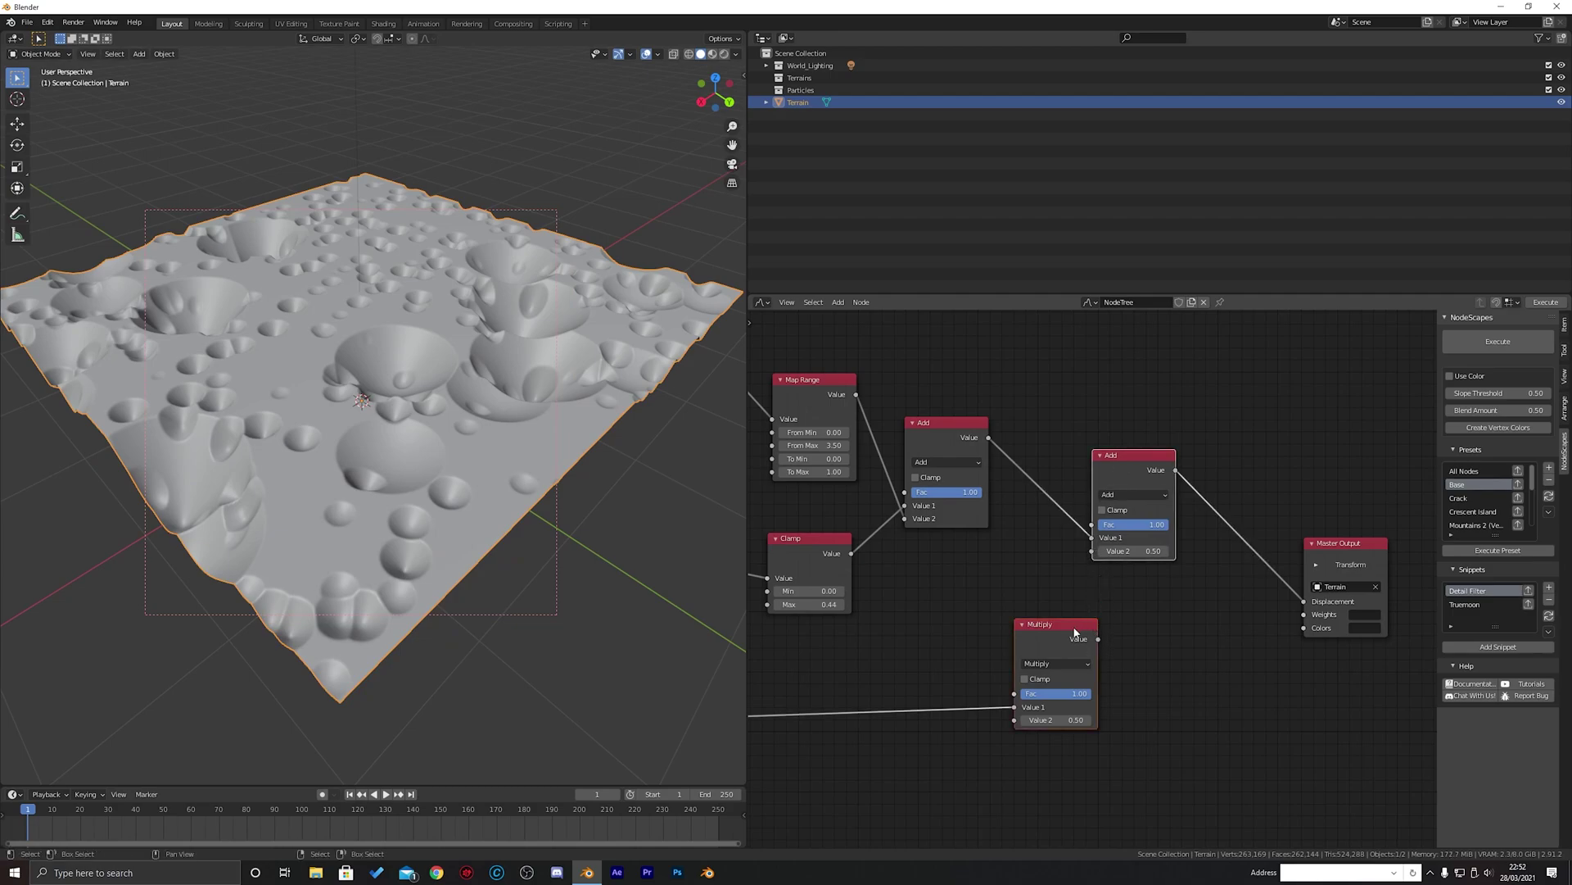
left_click_drag(1078, 632, 993, 633)
left_click_drag(1049, 467, 1133, 468)
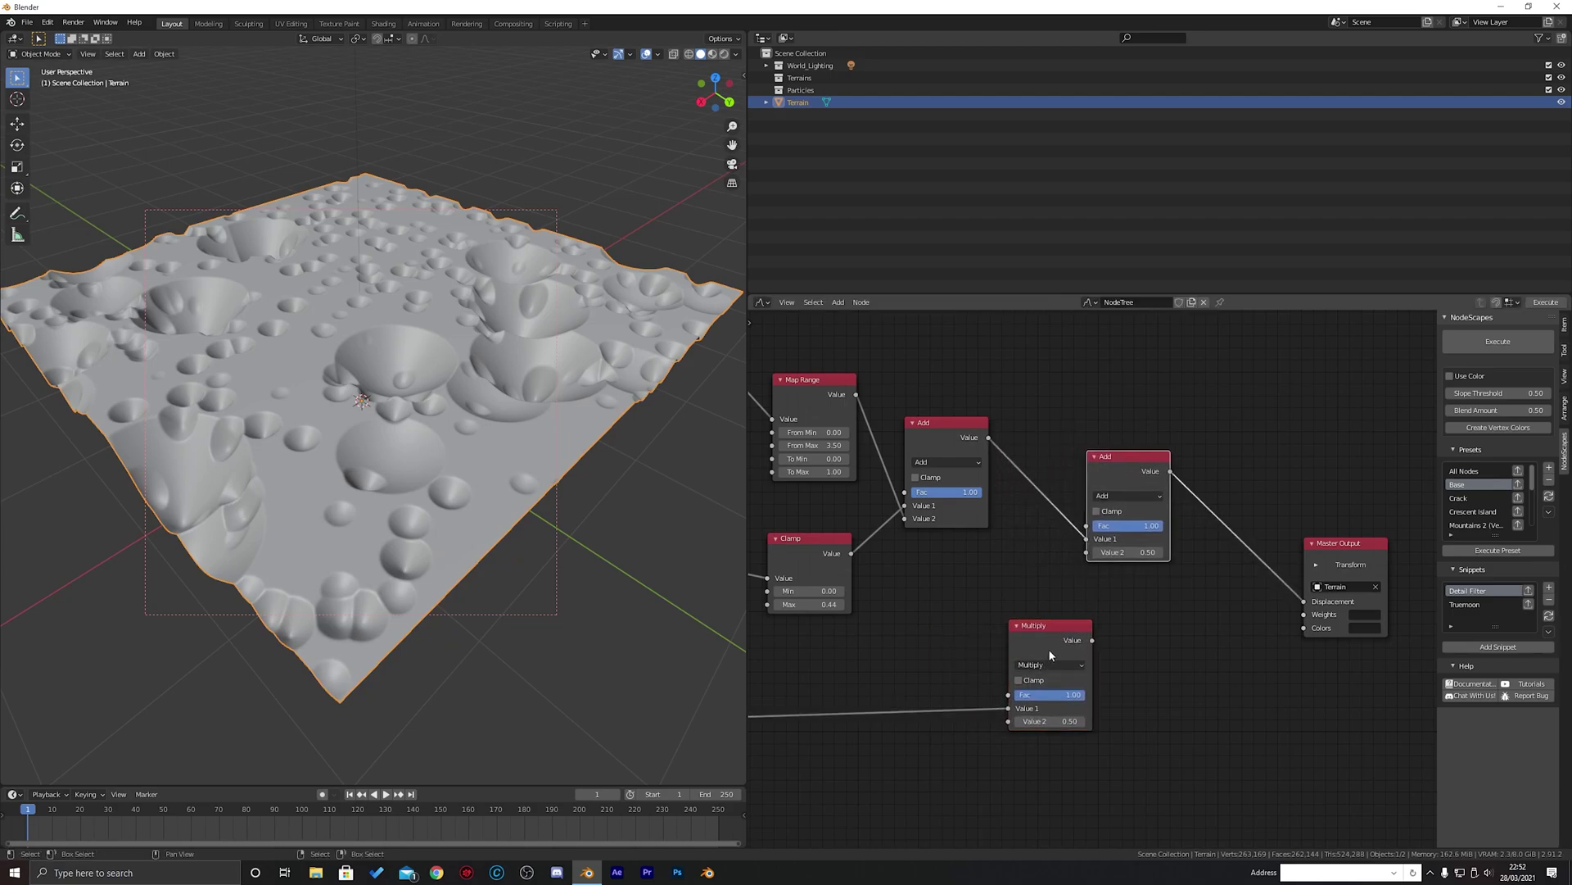
left_click_drag(1051, 655, 1088, 552)
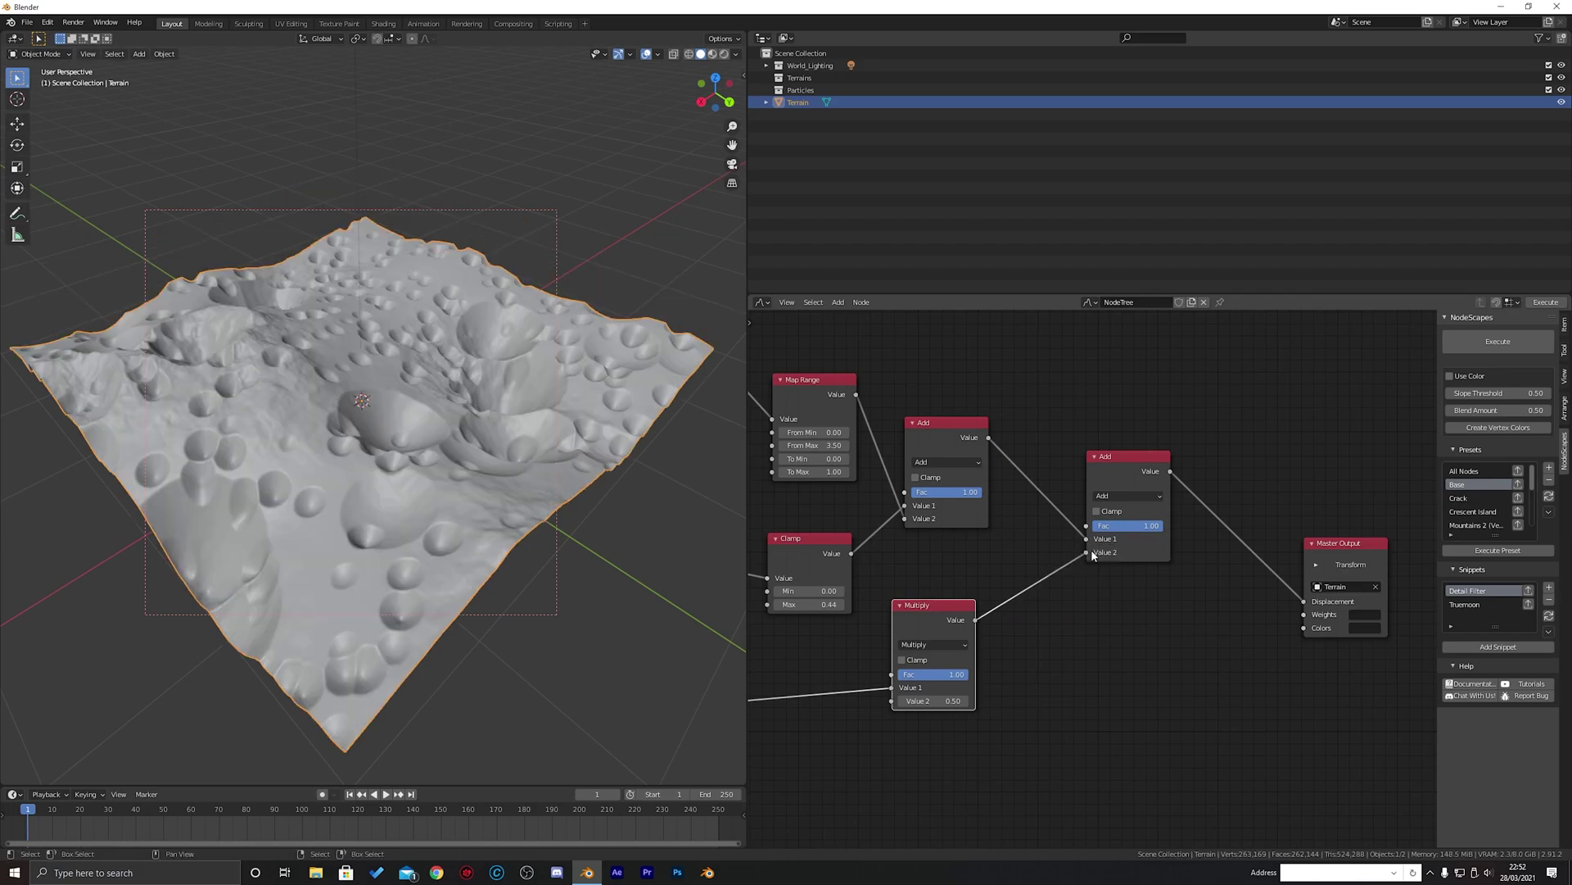
mouse_move(408, 415)
middle_mouse_down()
mouse_move(397, 475)
mouse_move(388, 415)
middle_mouse_up()
Try the Multiply operation with a reduced Fac on the node joining craters and Hetero Terrain, and switch it back to Add
mouse_move(1154, 526)
left_mouse_down()
mouse_move(1087, 526)
mouse_move(1163, 525)
left_mouse_up()
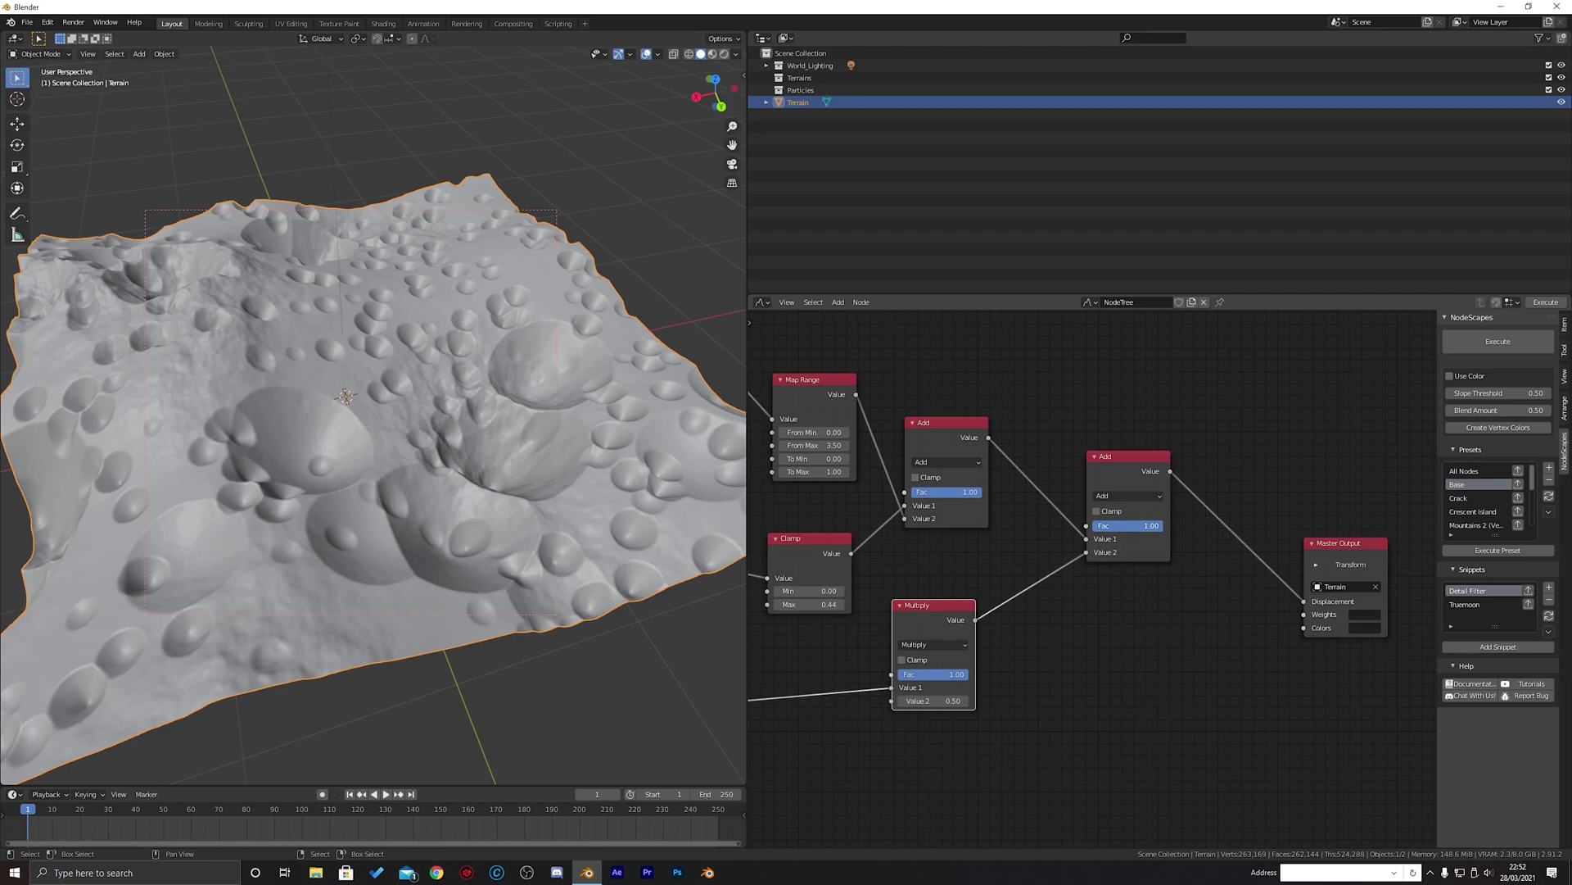
left_click(1123, 496)
left_click(1151, 542)
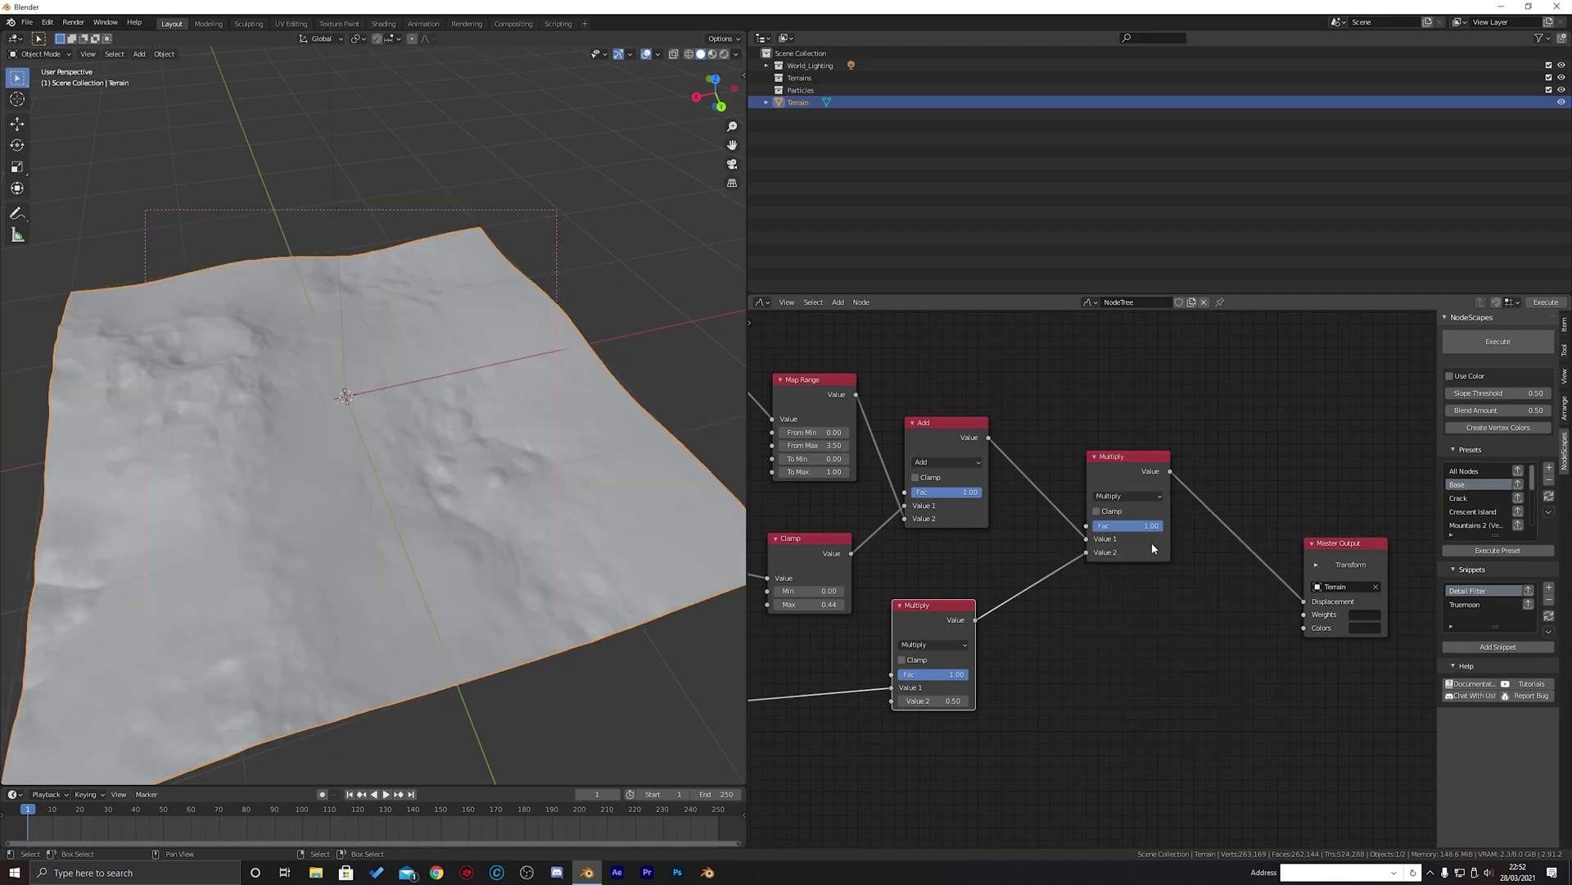
mouse_move(1153, 525)
left_mouse_down()
mouse_move(1089, 526)
mouse_move(1147, 525)
left_mouse_up()
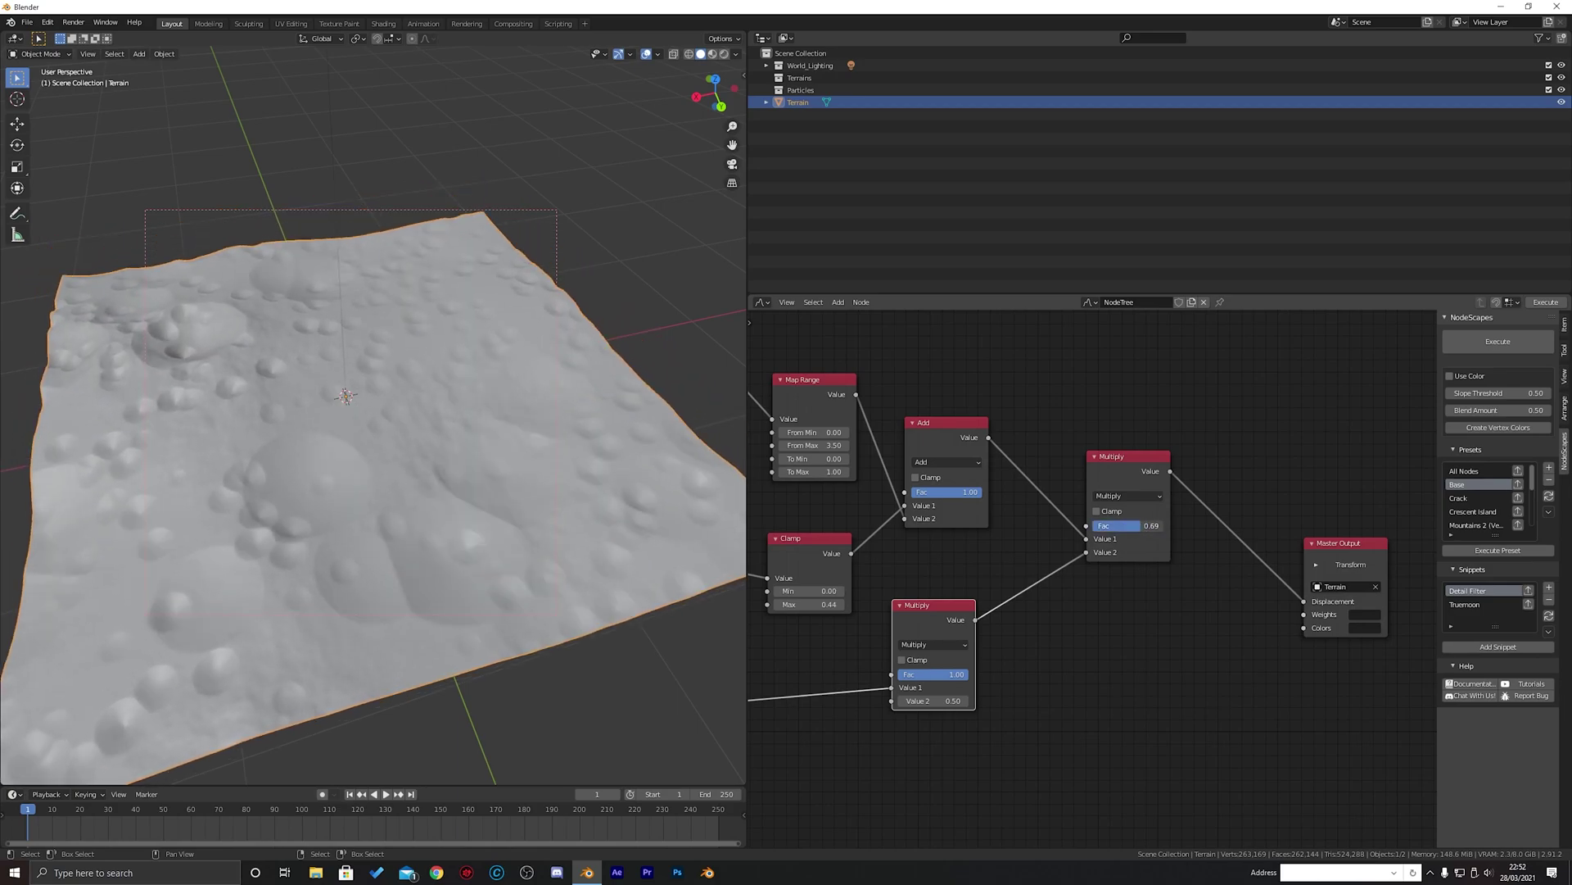
left_click(1129, 496)
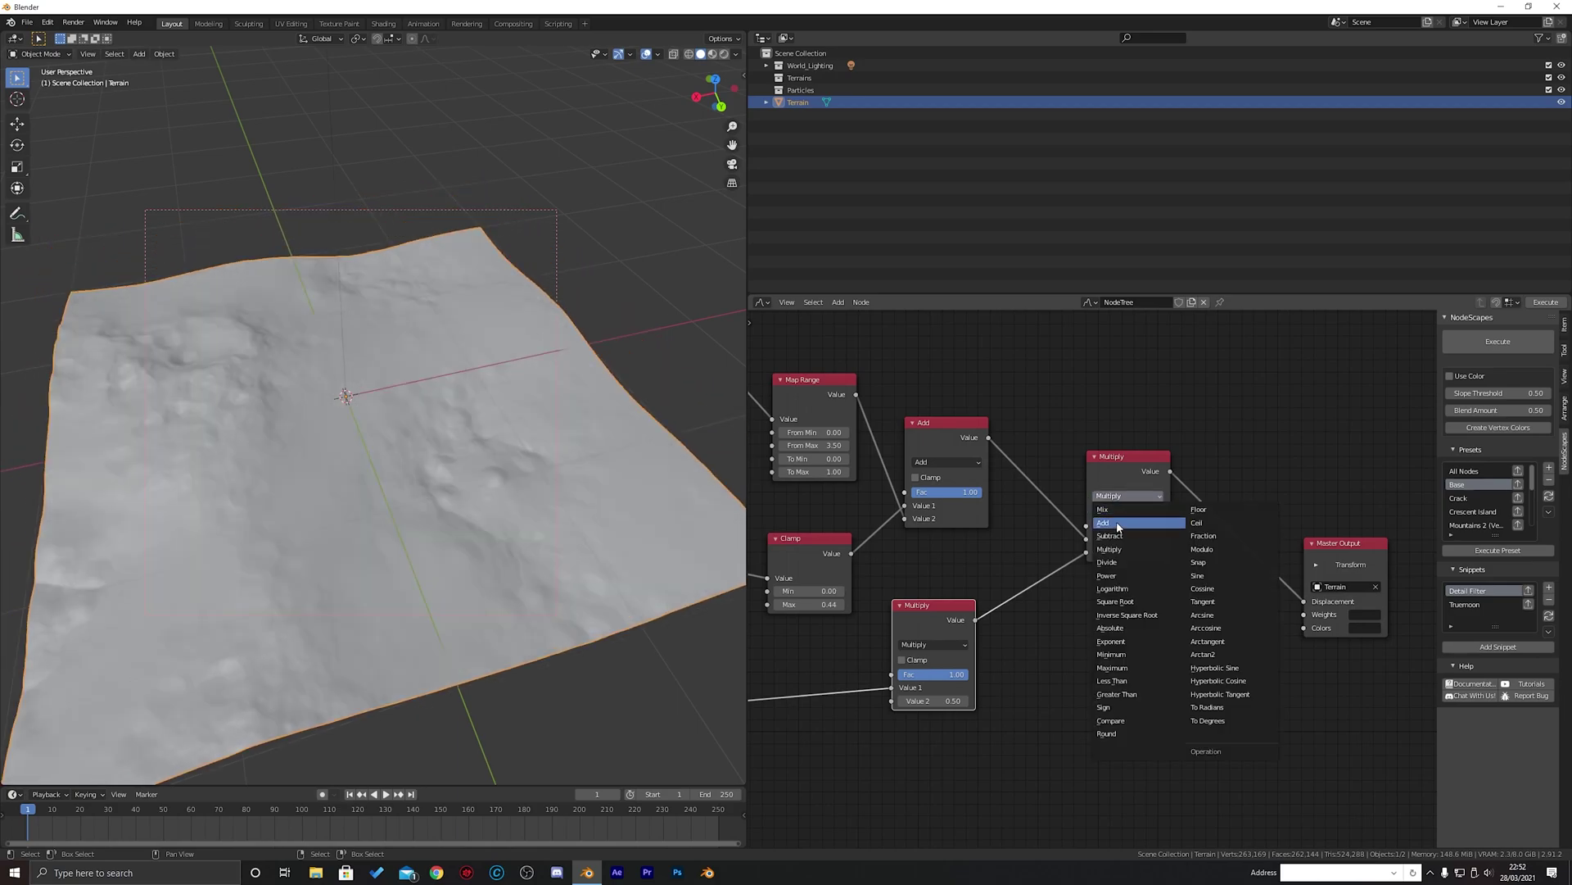
left_click(1119, 524)
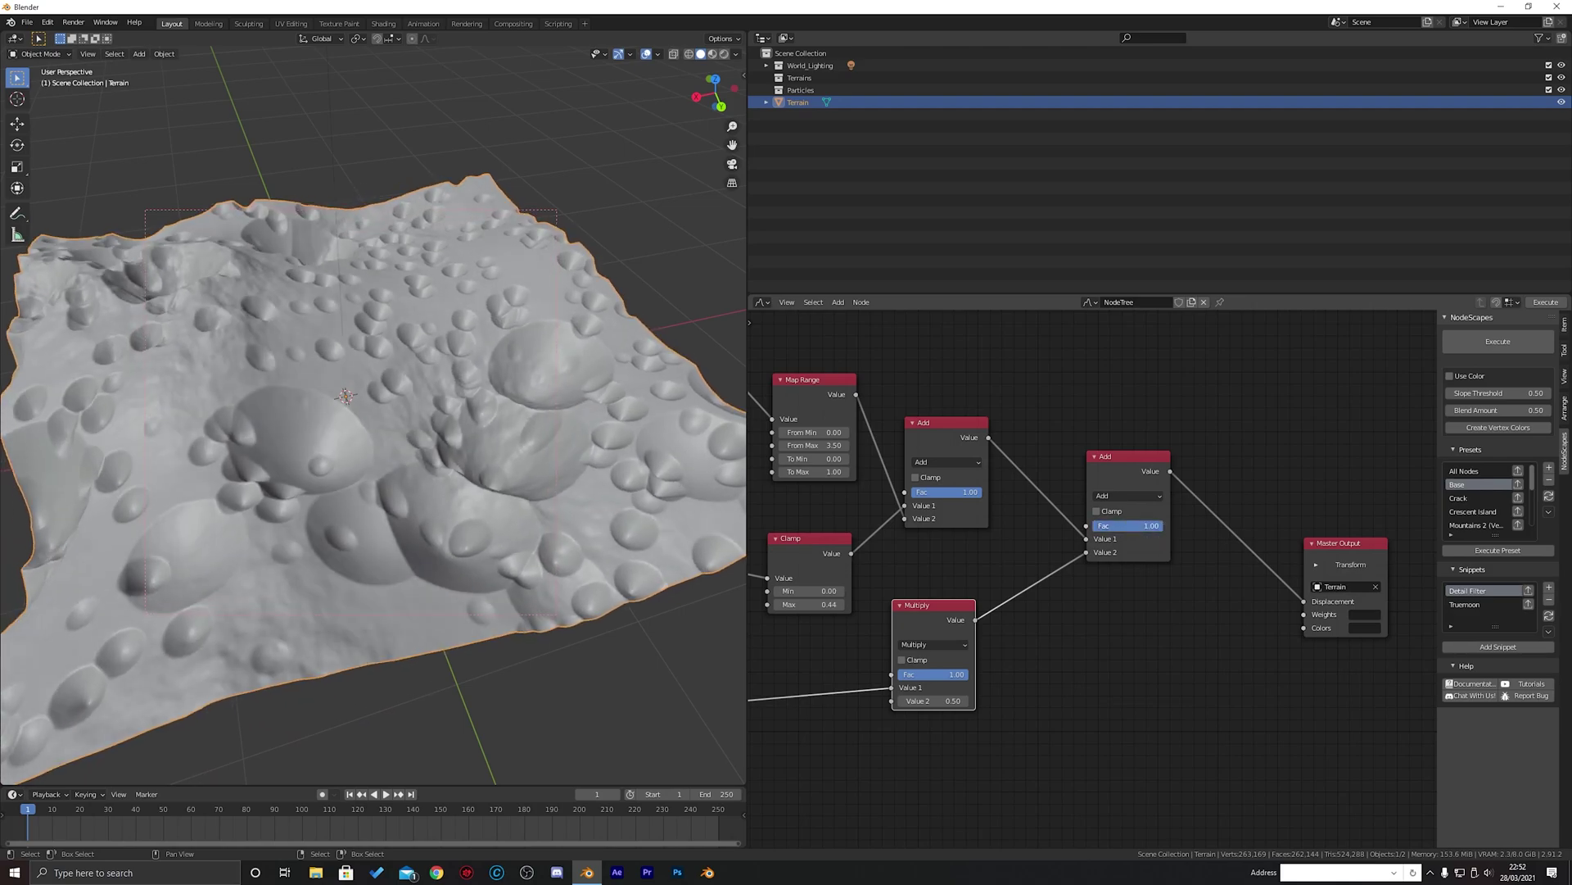
Move the Hetero Terrain's Multiply node clear of the crater nodes and set its Value 2 to 0.52
scroll(1109, 547, "down", 1)
middle_click_drag(988, 561, 1055, 520)
left_click_drag(1015, 570, 960, 614)
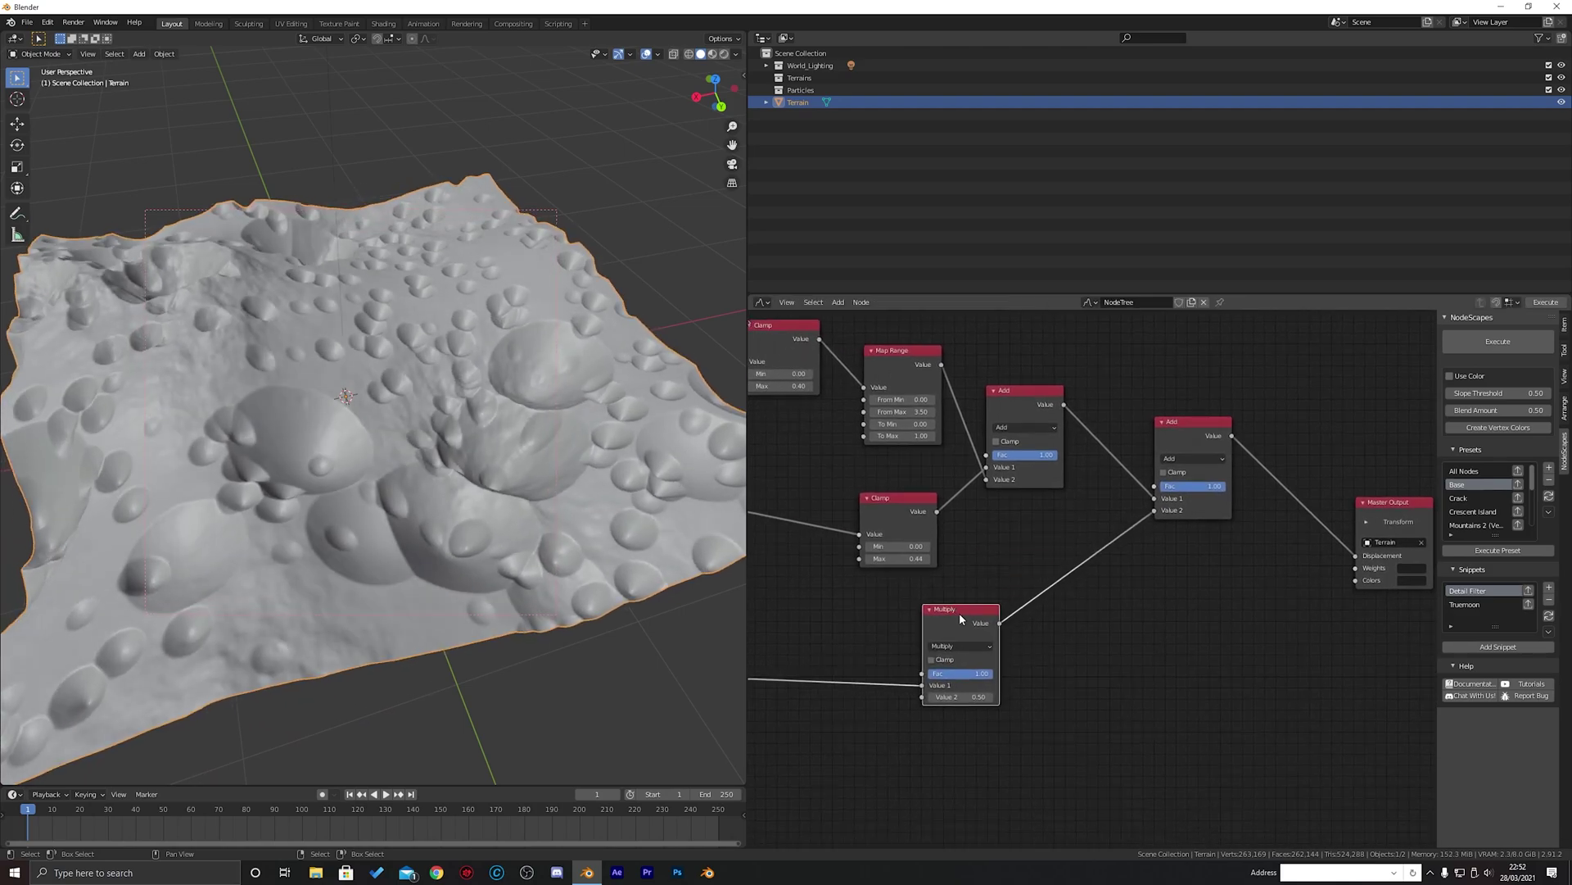
mouse_move(959, 696)
left_mouse_down()
mouse_move(944, 696)
mouse_move(963, 697)
left_mouse_up()
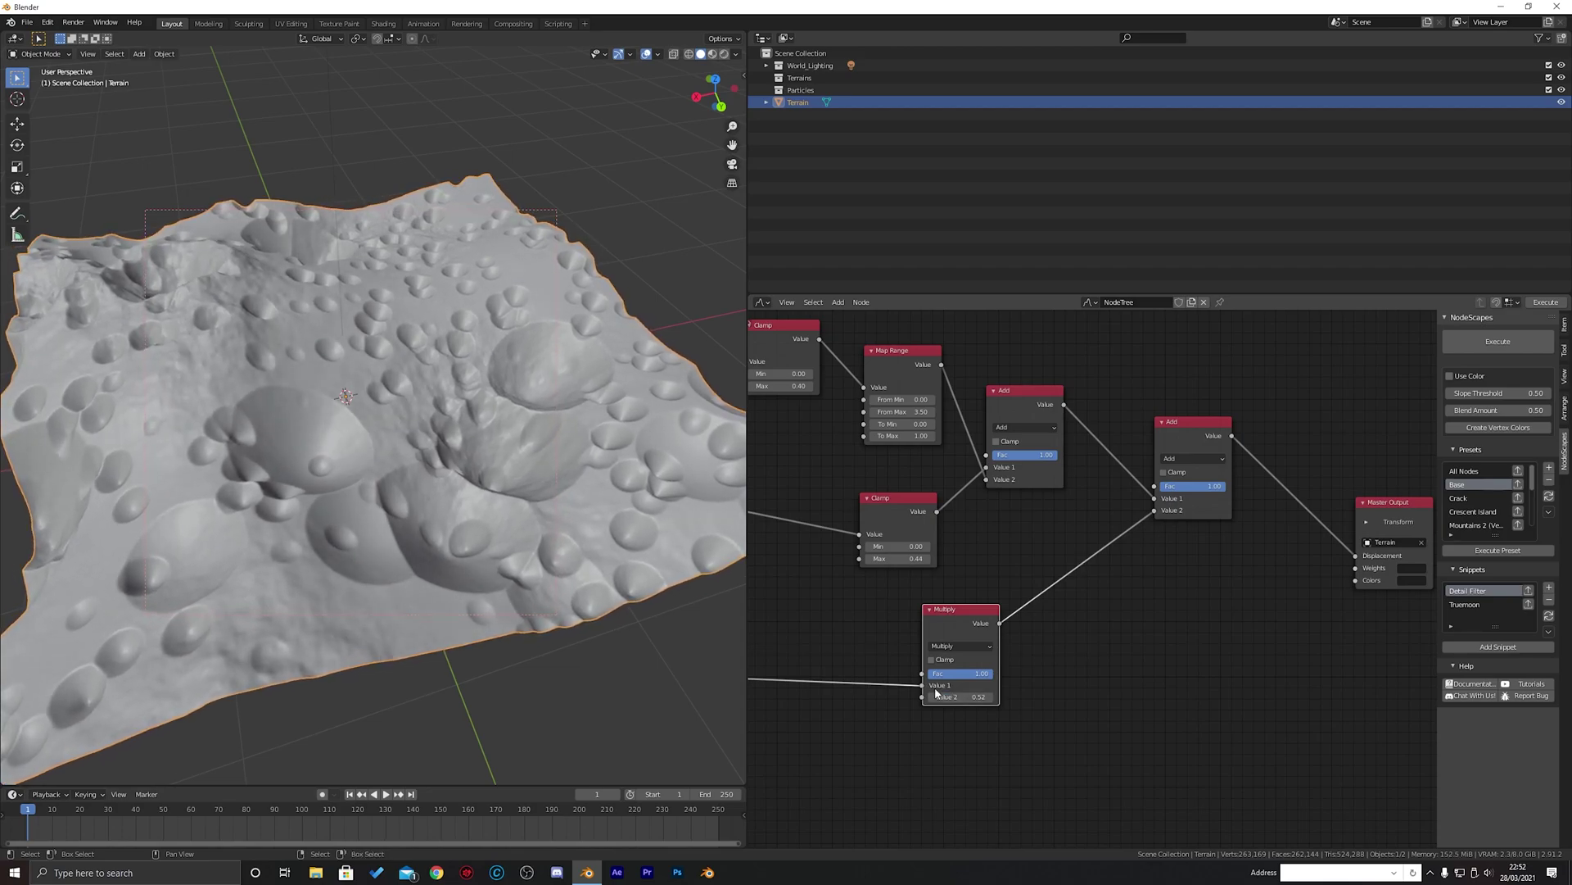
scroll(936, 693, "down", 2)
middle_click_drag(843, 660, 1073, 562)
scroll(955, 611, "down", 2)
mouse_move(1171, 534)
left_mouse_down()
mouse_move(1068, 557)
mouse_move(1172, 557)
left_mouse_up()
scroll(1075, 525, "up", 2)
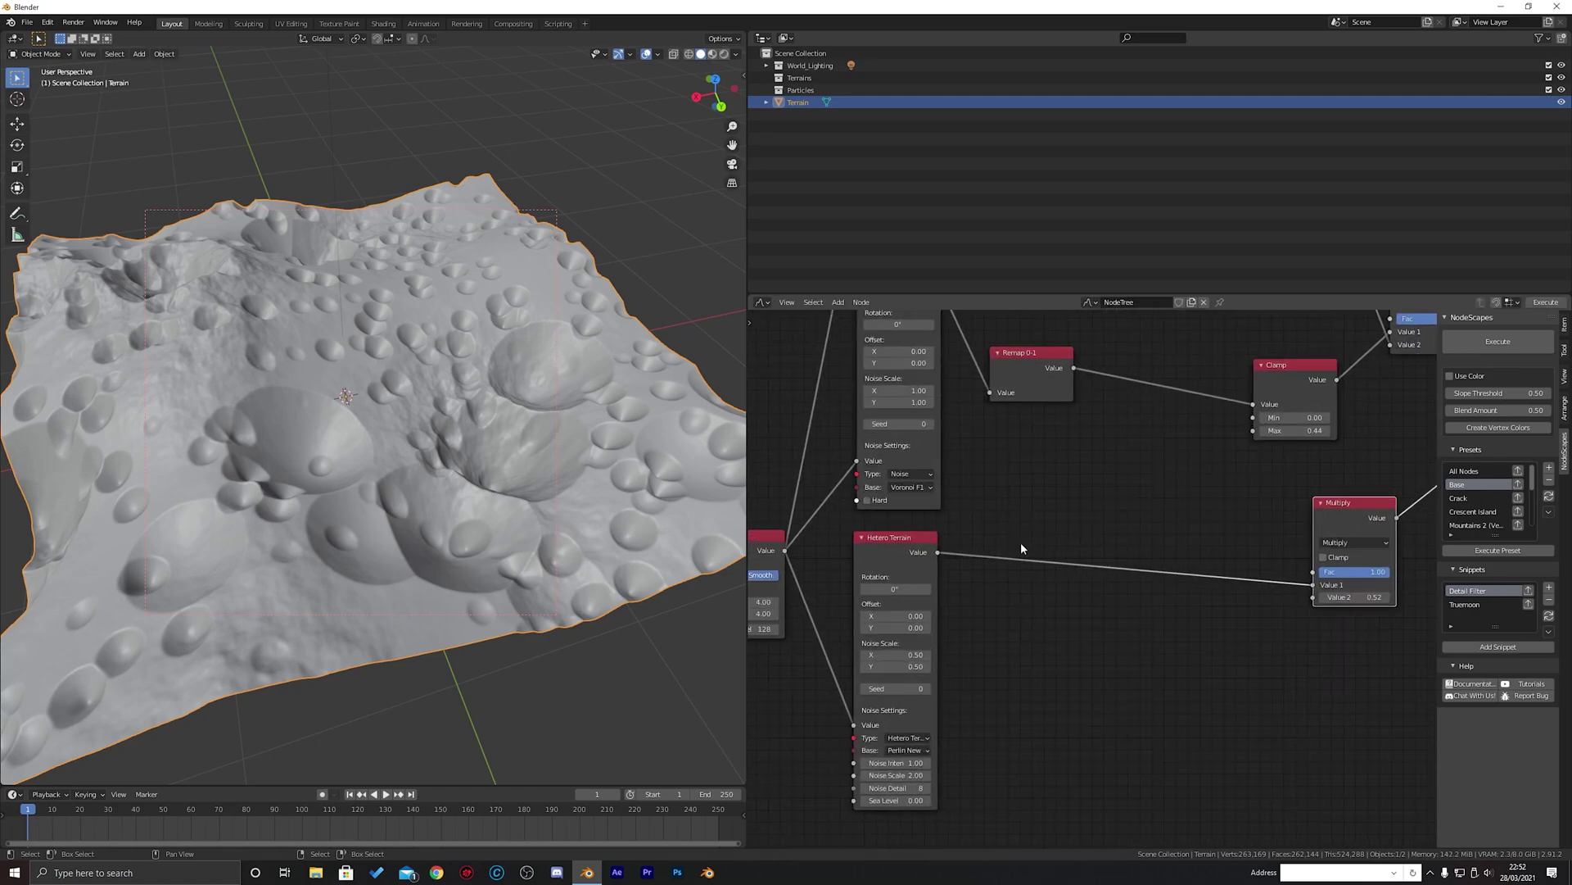
Add a Random noise node below the Multiply, feed it the Object node's Value, and preview it on the terrain
scroll(1021, 543, "down", 2)
mouse_move(1075, 554)
middle_mouse_down()
mouse_move(1109, 541)
mouse_move(1095, 547)
middle_mouse_up()
key("shift+a")
mouse_move(1067, 537)
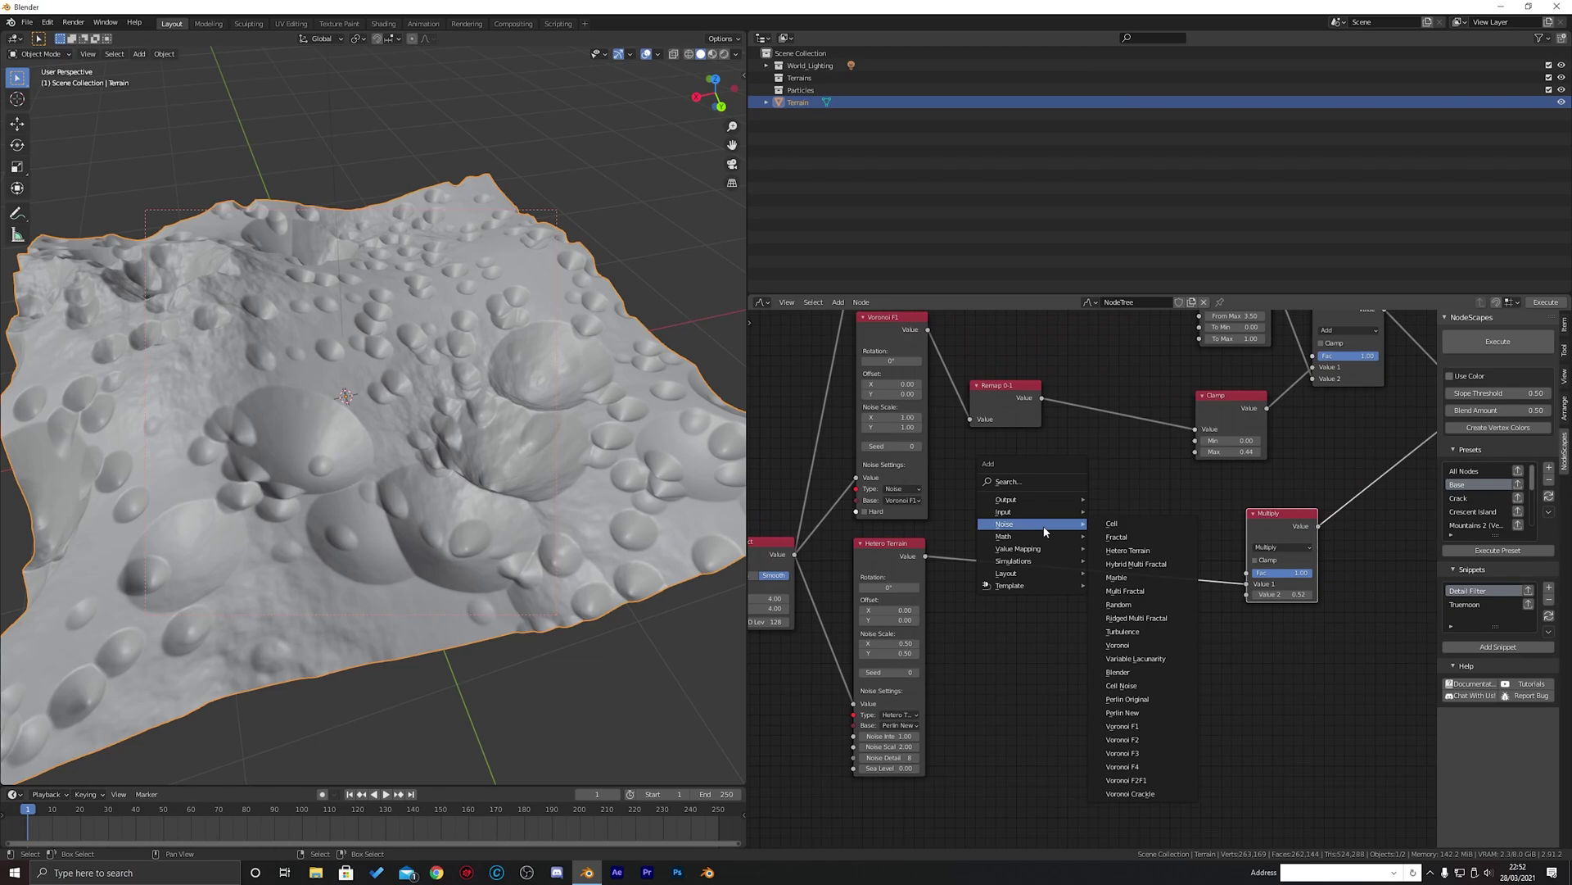
left_click(1158, 606)
left_click(1106, 623)
scroll(870, 574, "down", 1)
left_click_drag(816, 556, 1055, 741)
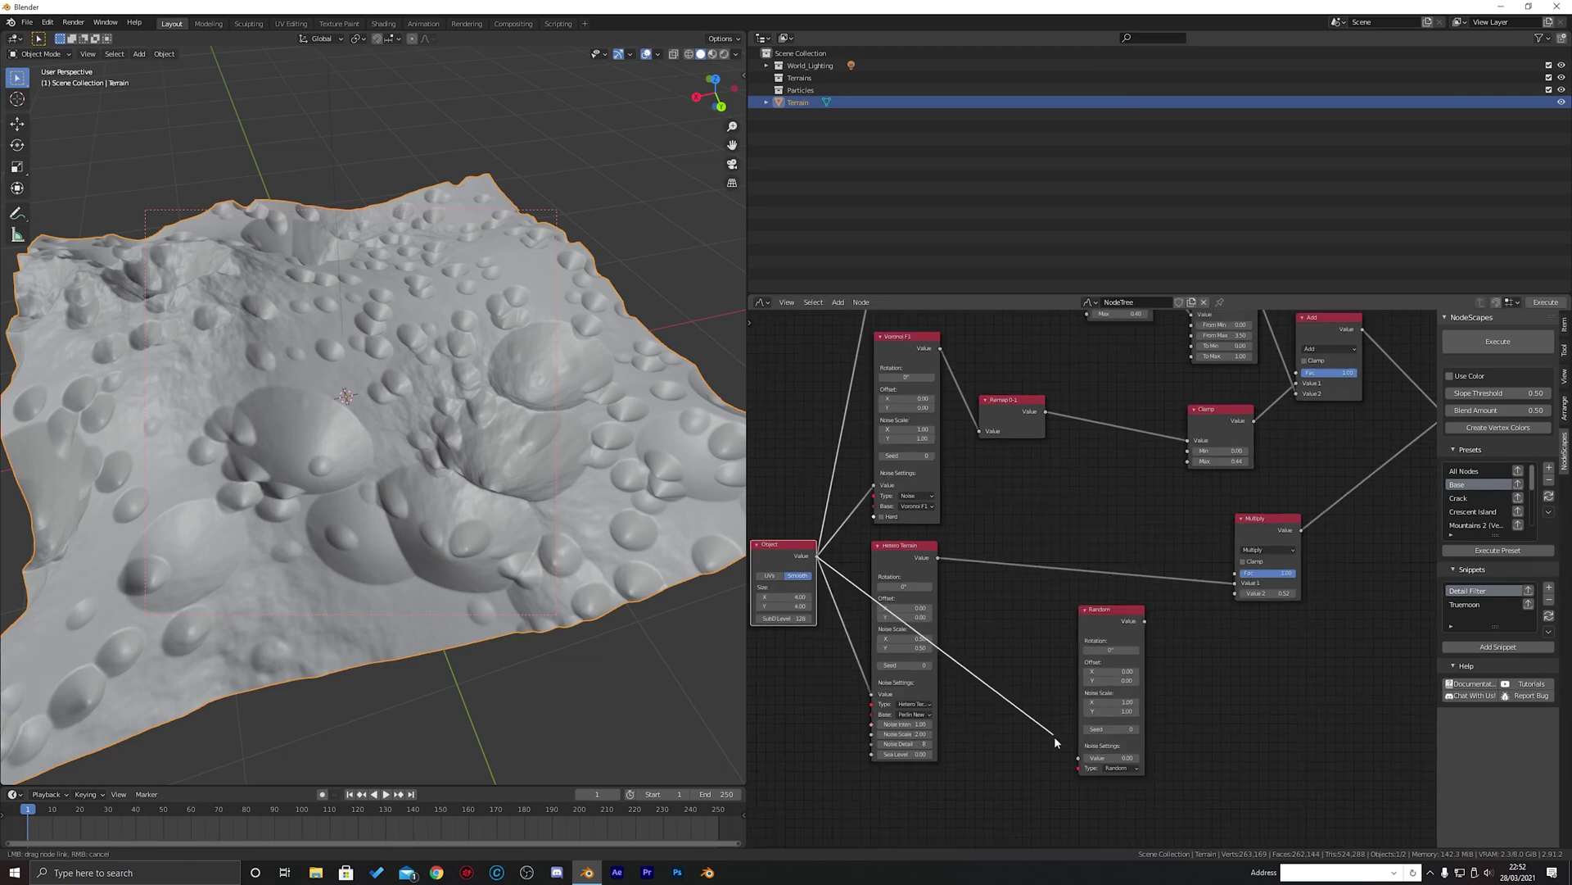
middle_click_drag(1102, 618, 906, 619)
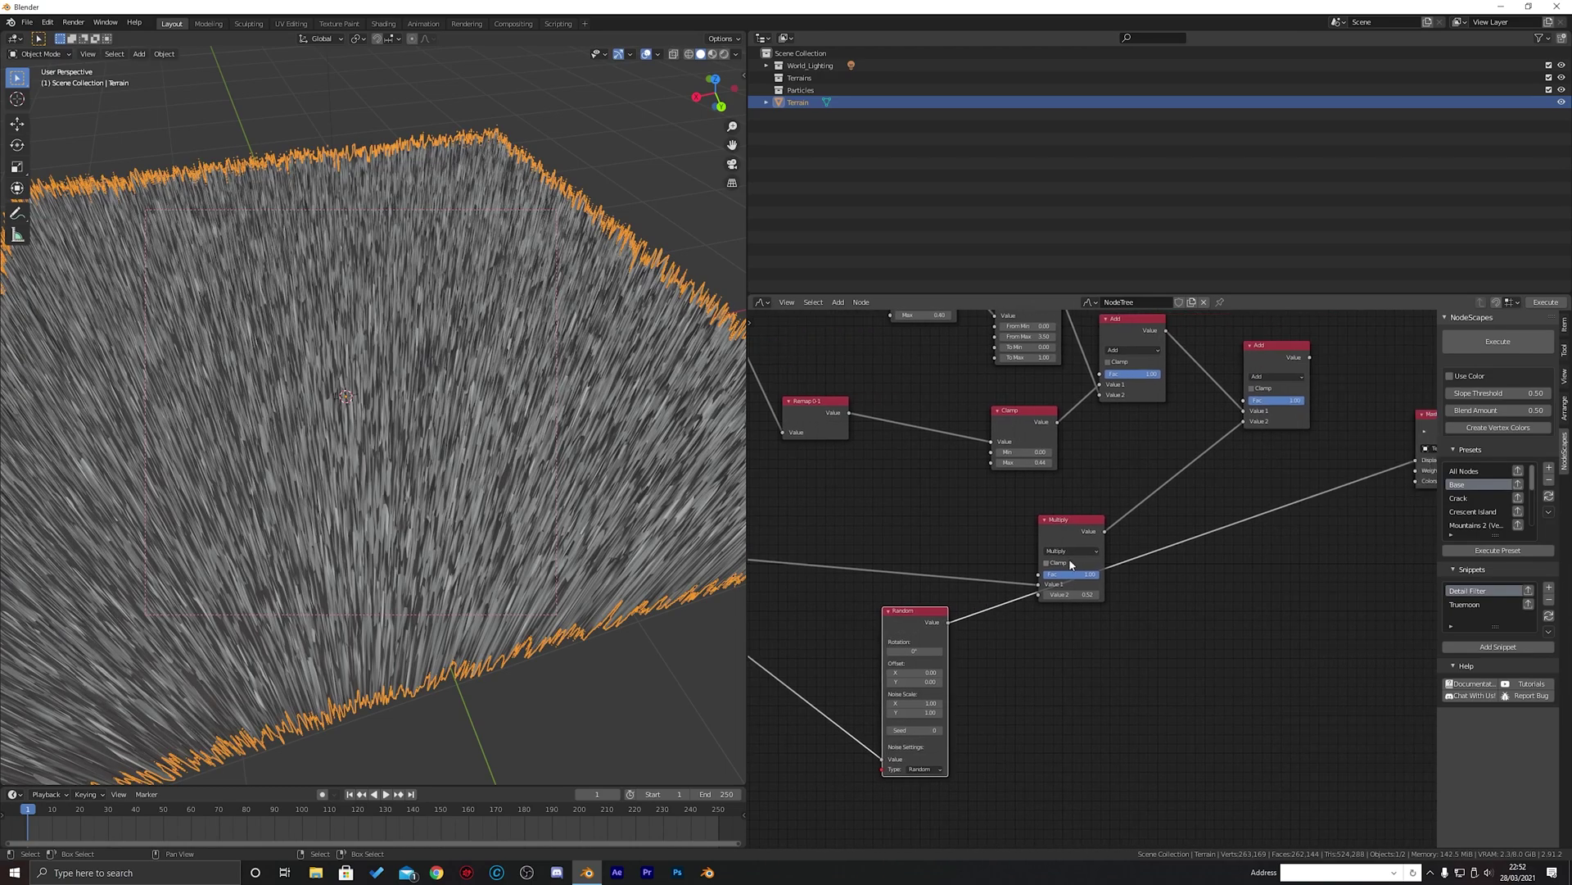
Insert a duplicate of the Multiply node after the Random node and set its Value 2 to 0.03
left_click(1068, 523)
key("shift+d")
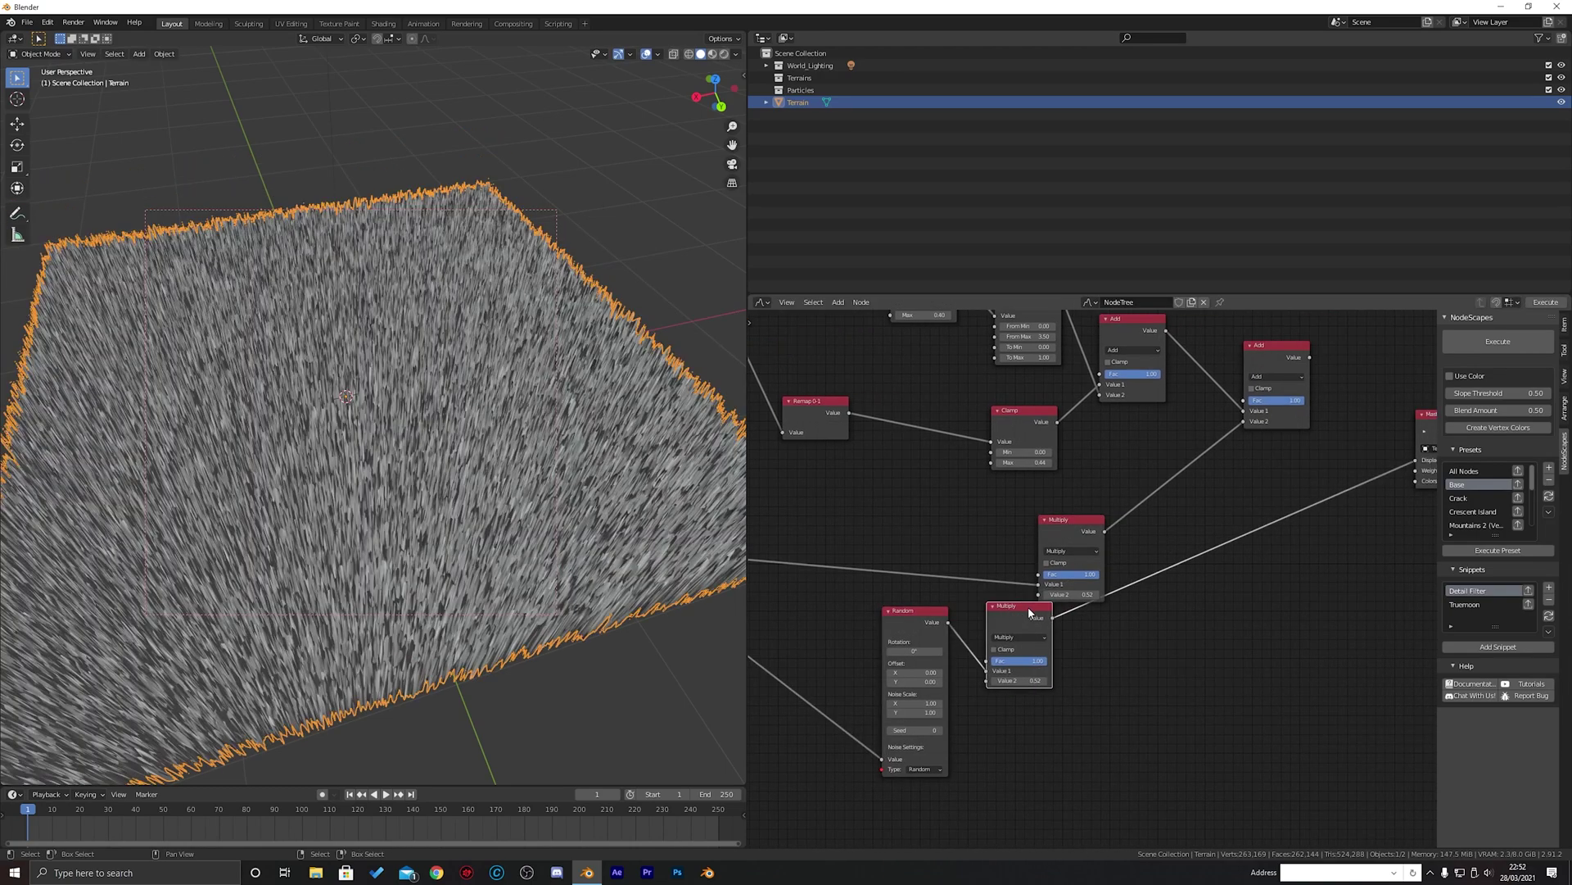
left_click(1018, 664)
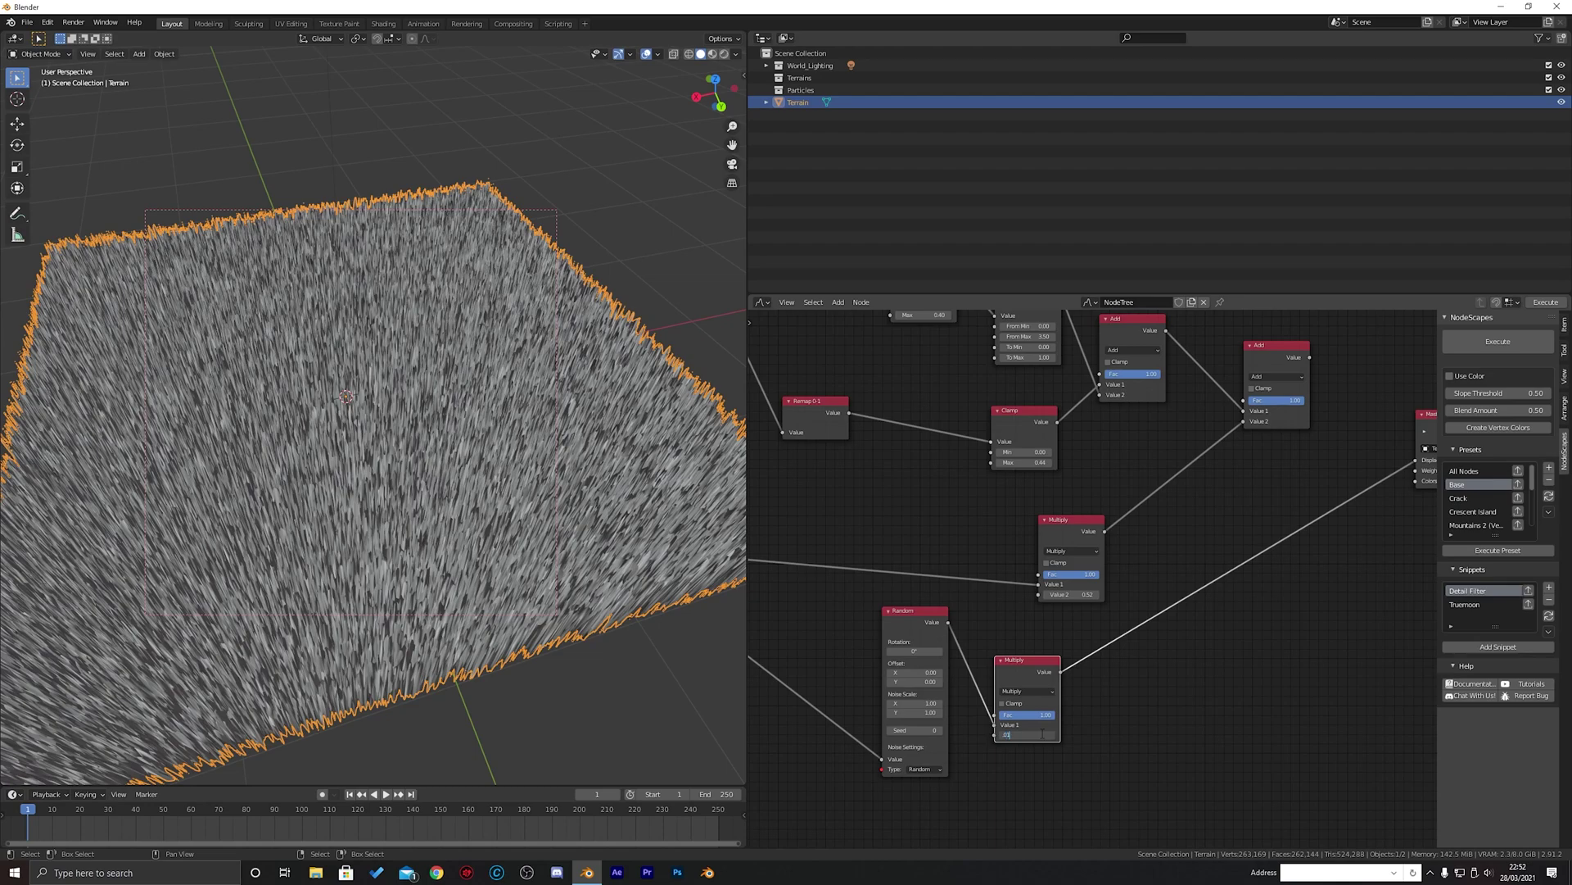
key("Return")
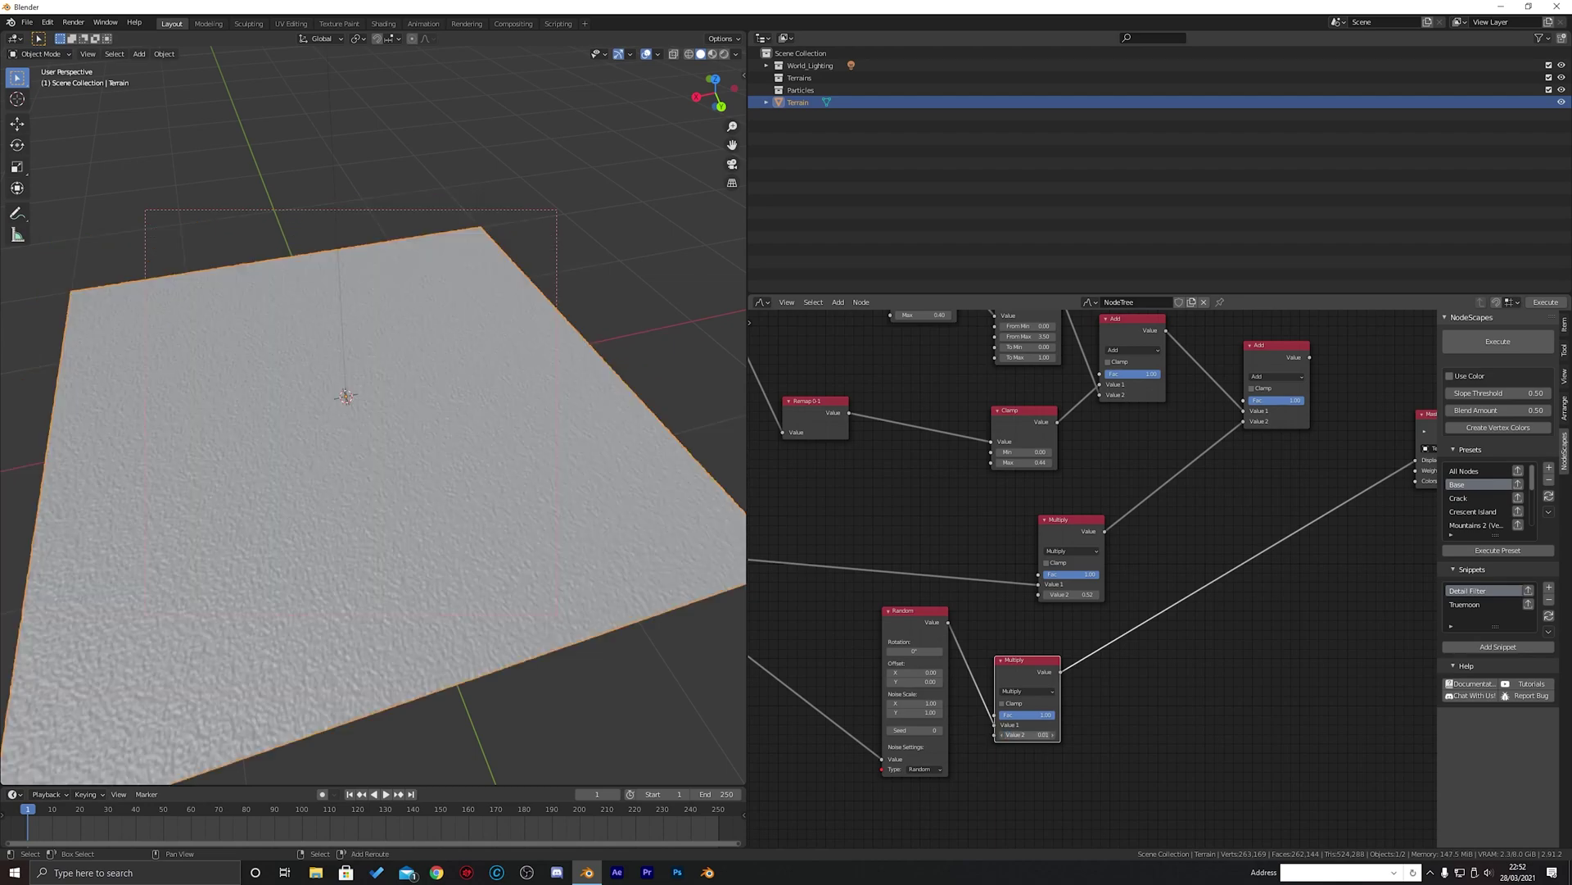
left_click_drag(1027, 735, 1037, 735)
scroll(1047, 677, "down", 2)
middle_click_drag(1069, 674, 1058, 663)
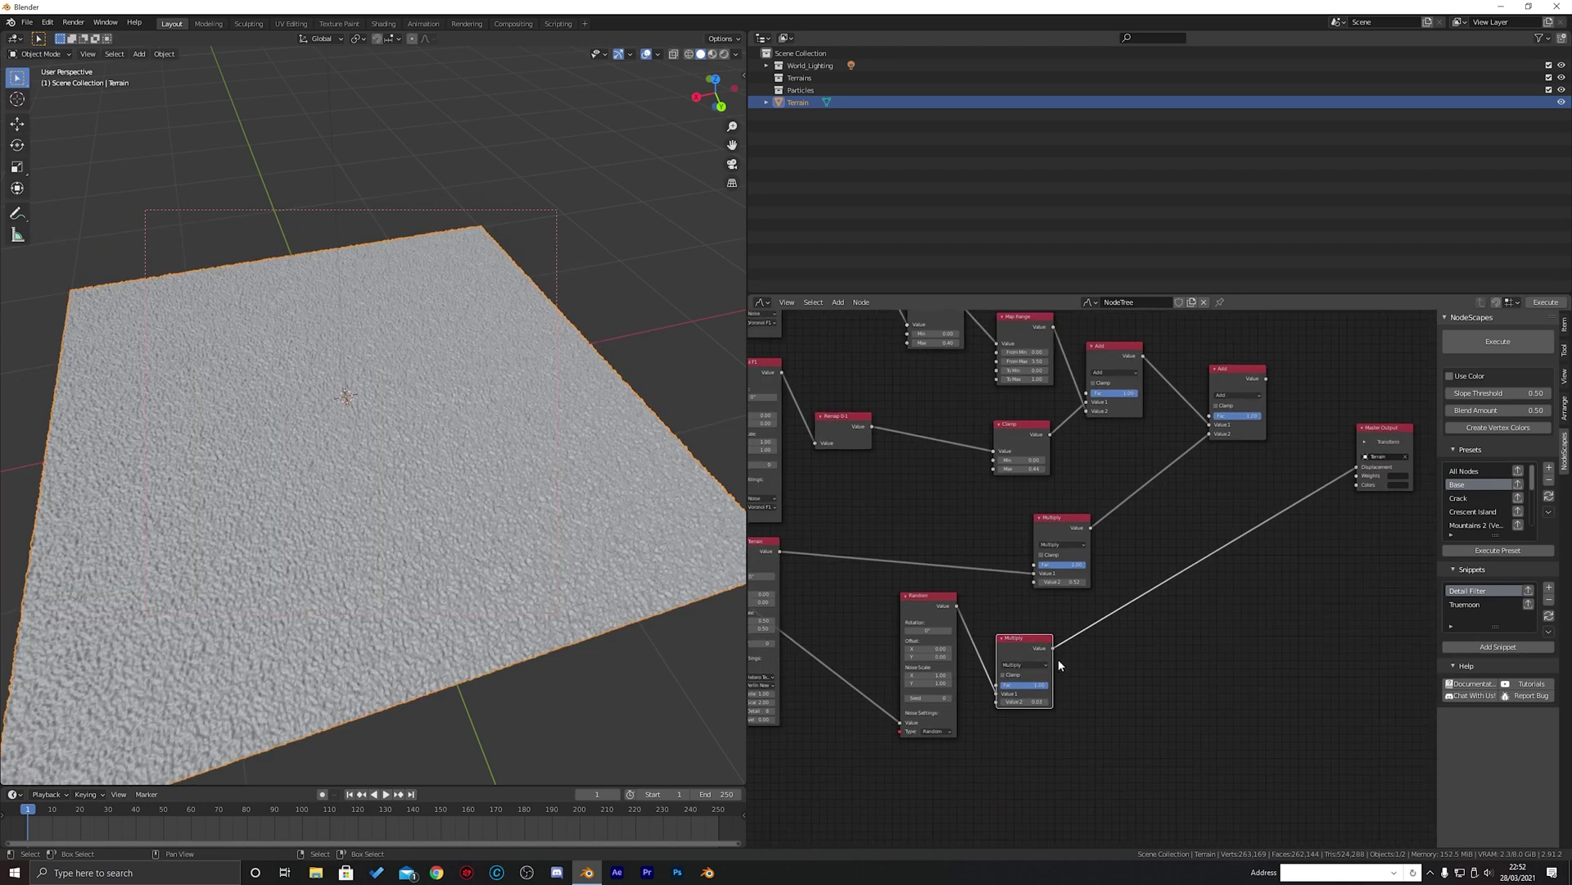
scroll(1058, 666, "up", 5)
scroll(1058, 671, "down", 5)
middle_click_drag(1009, 608, 936, 648)
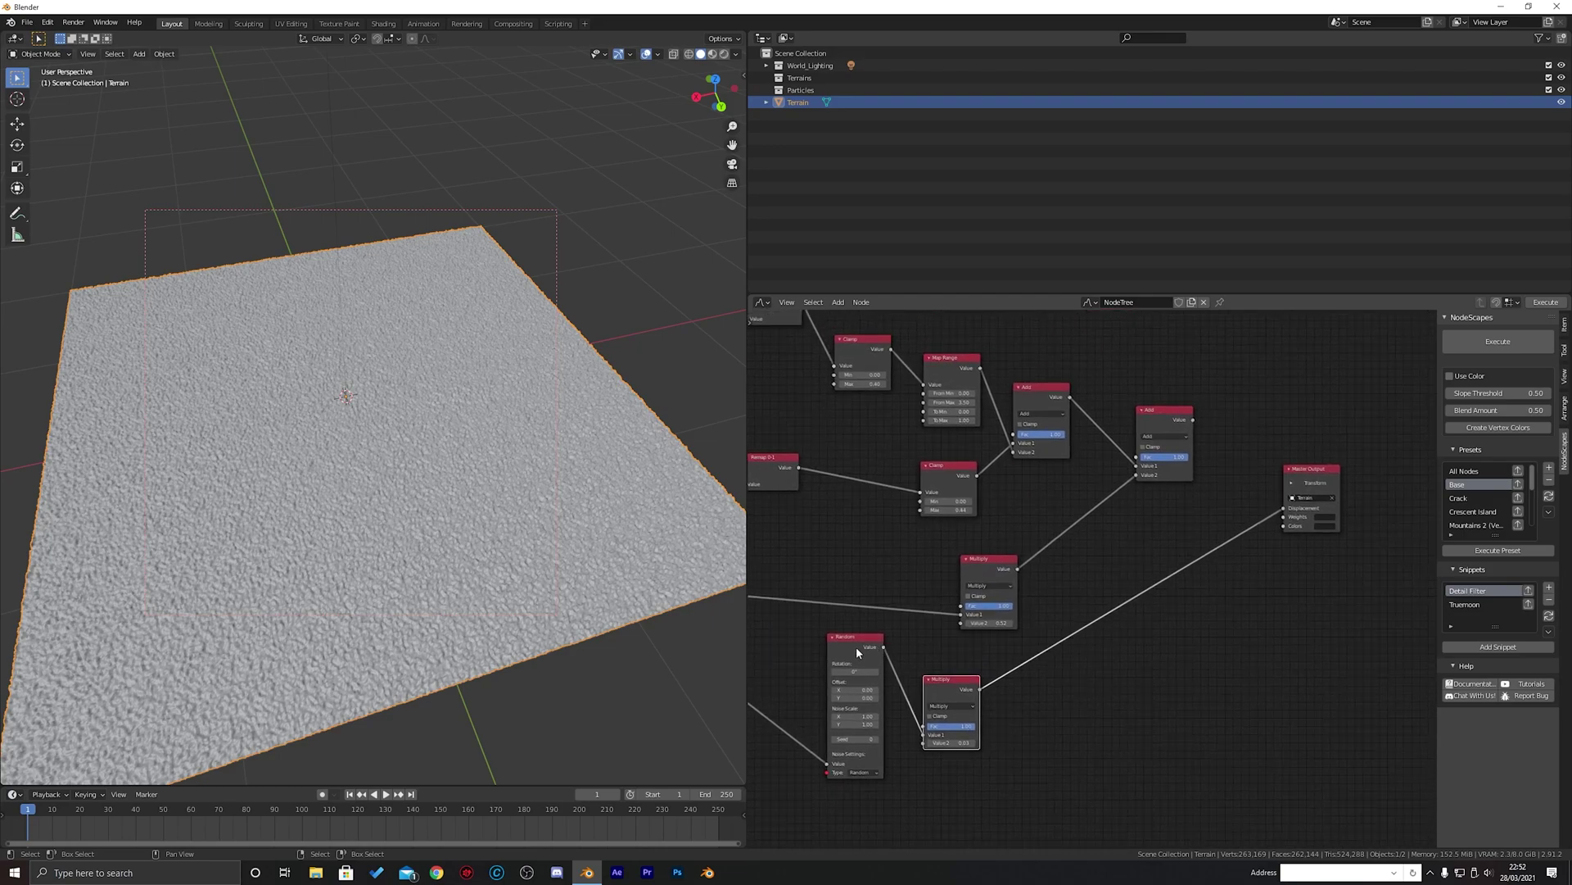
Reposition the Random node and its Multiply, duplicate the last Add node, and connect the original's output to the copy's Value 1
left_click_drag(856, 653, 1143, 676)
left_click_drag(870, 710, 971, 679)
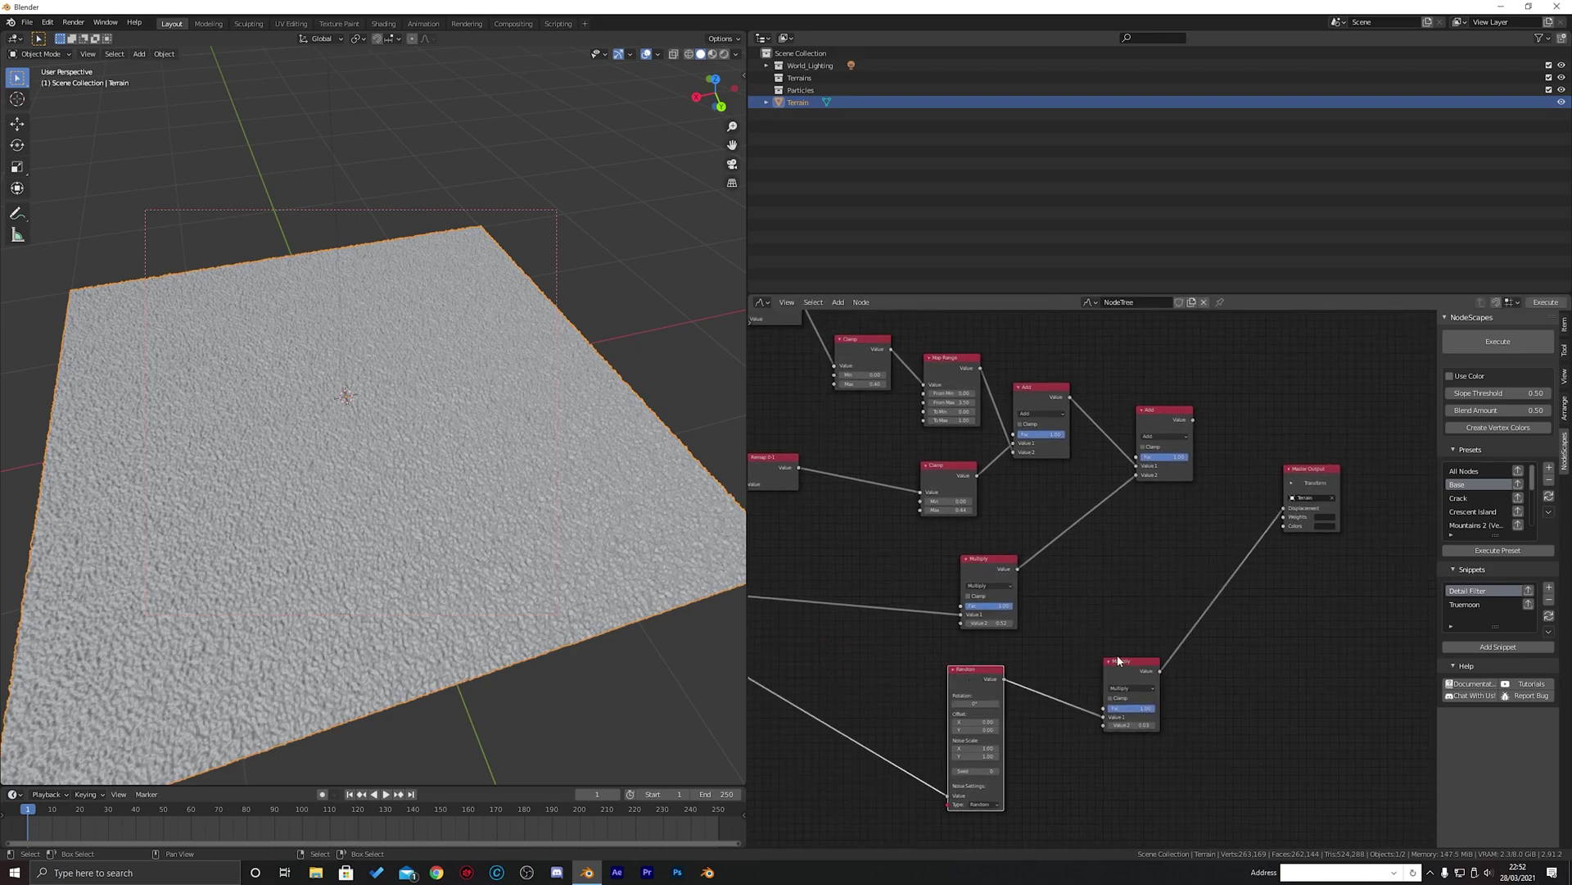
scroll(1119, 660, "up", 2)
left_click(1079, 387)
key("shift+d")
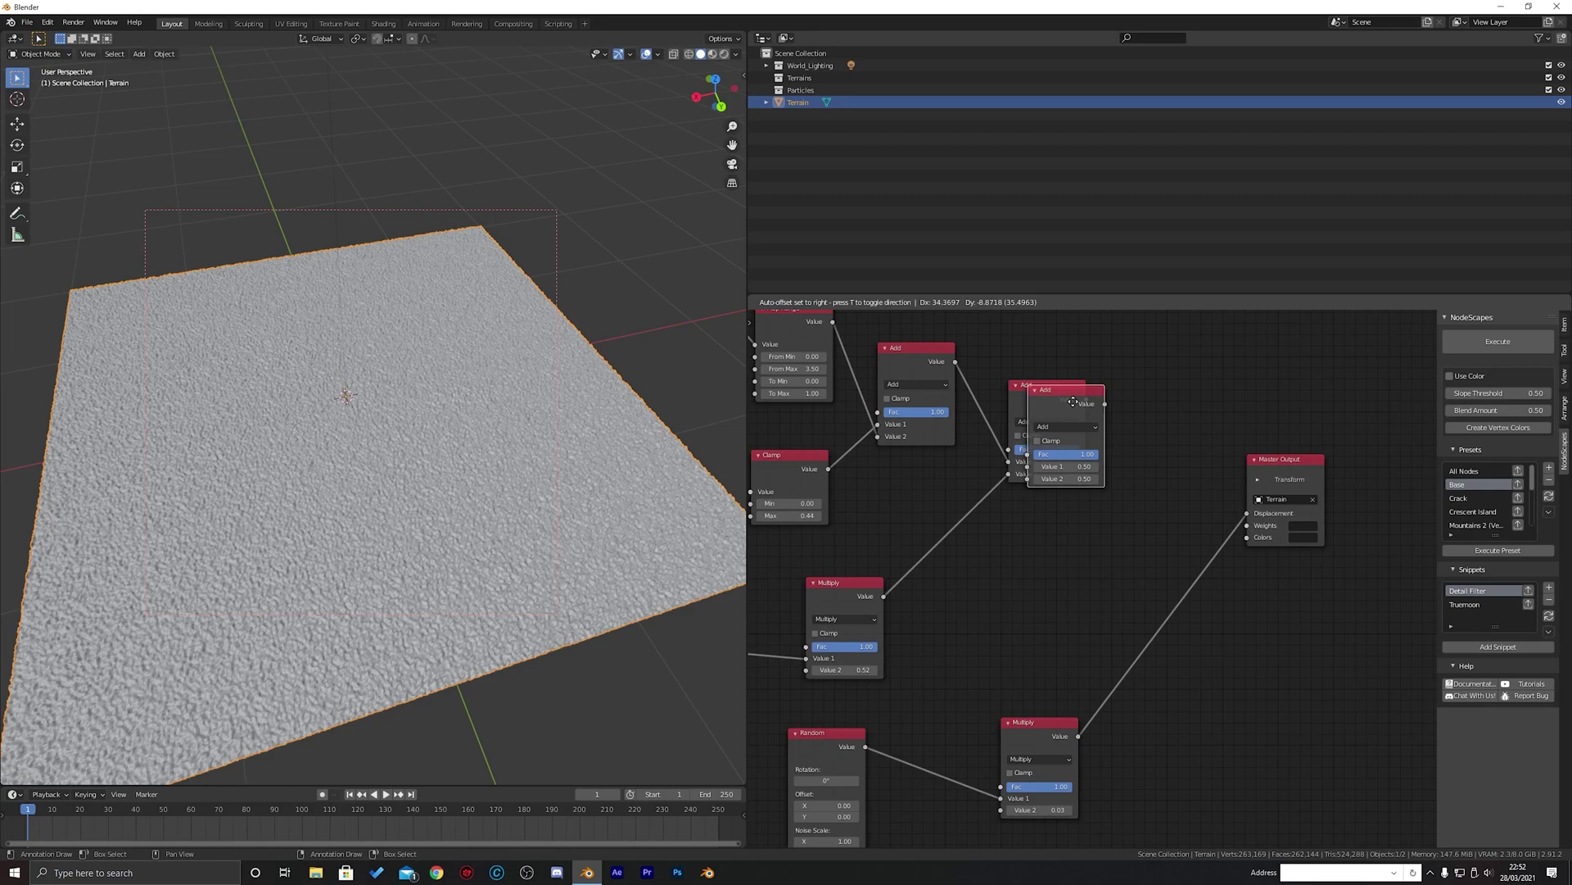
left_click(1163, 402)
left_click(1086, 401)
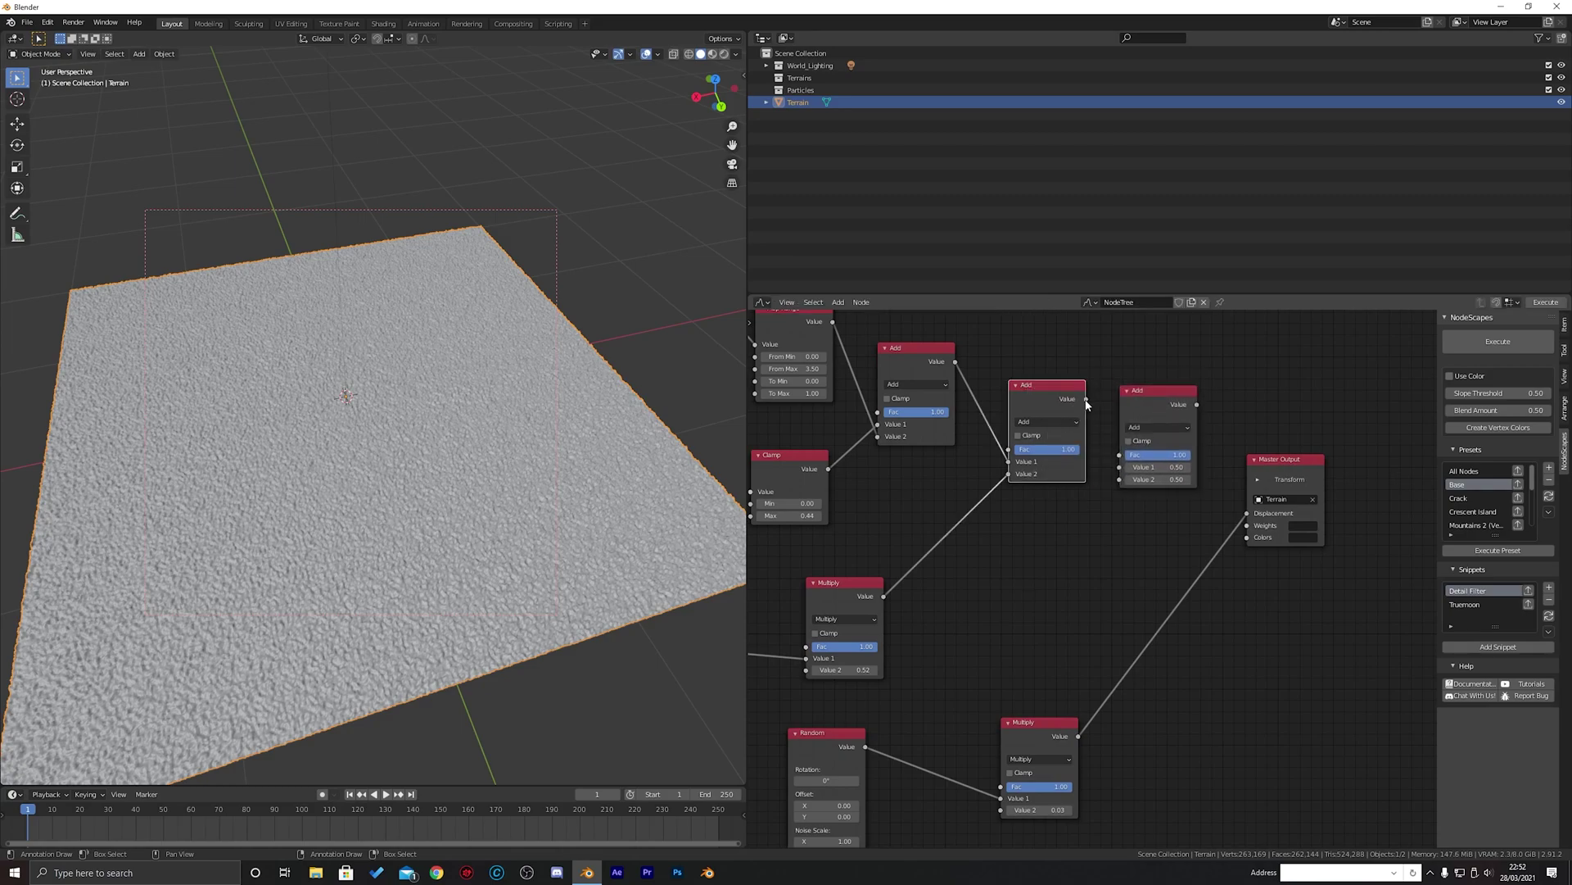
left_click_drag(1086, 400, 1118, 468)
Connect the Random layer's Multiply to the newest Add node's Value 2 and preview that Add on the terrain
middle_click_drag(960, 421, 997, 456)
left_click(1066, 430, "ctrl+shift")
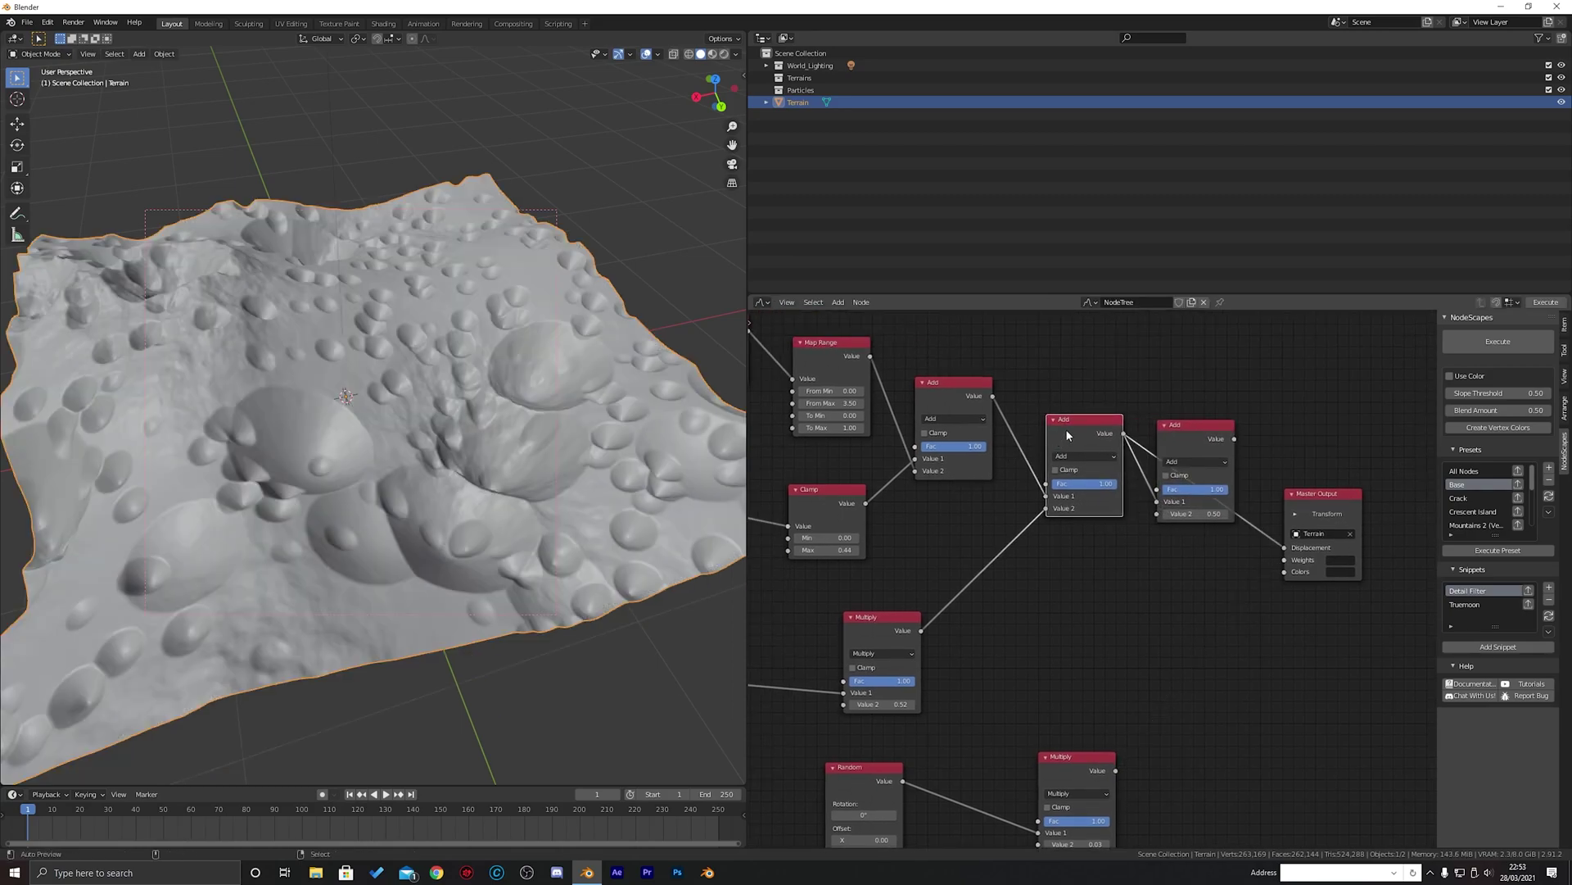
middle_click_drag(1063, 728, 981, 675)
left_click_drag(1003, 706, 1076, 461)
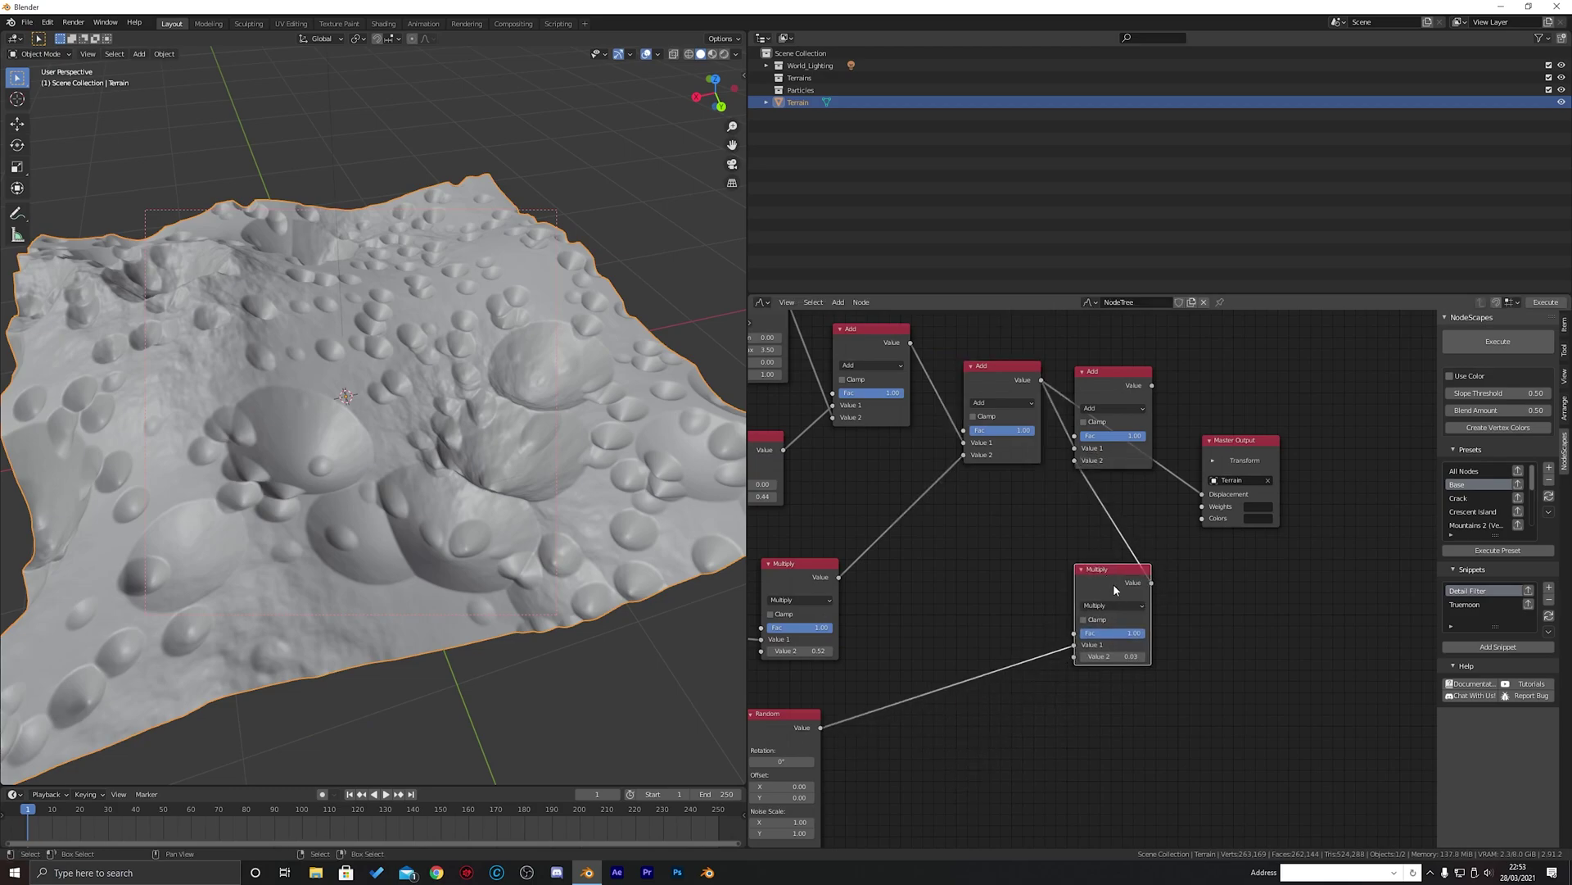
left_click_drag(1113, 583, 1031, 568)
left_click_drag(1104, 390, 1107, 394)
scroll(1089, 516, "up", 3)
middle_click_drag(1096, 517, 1108, 647)
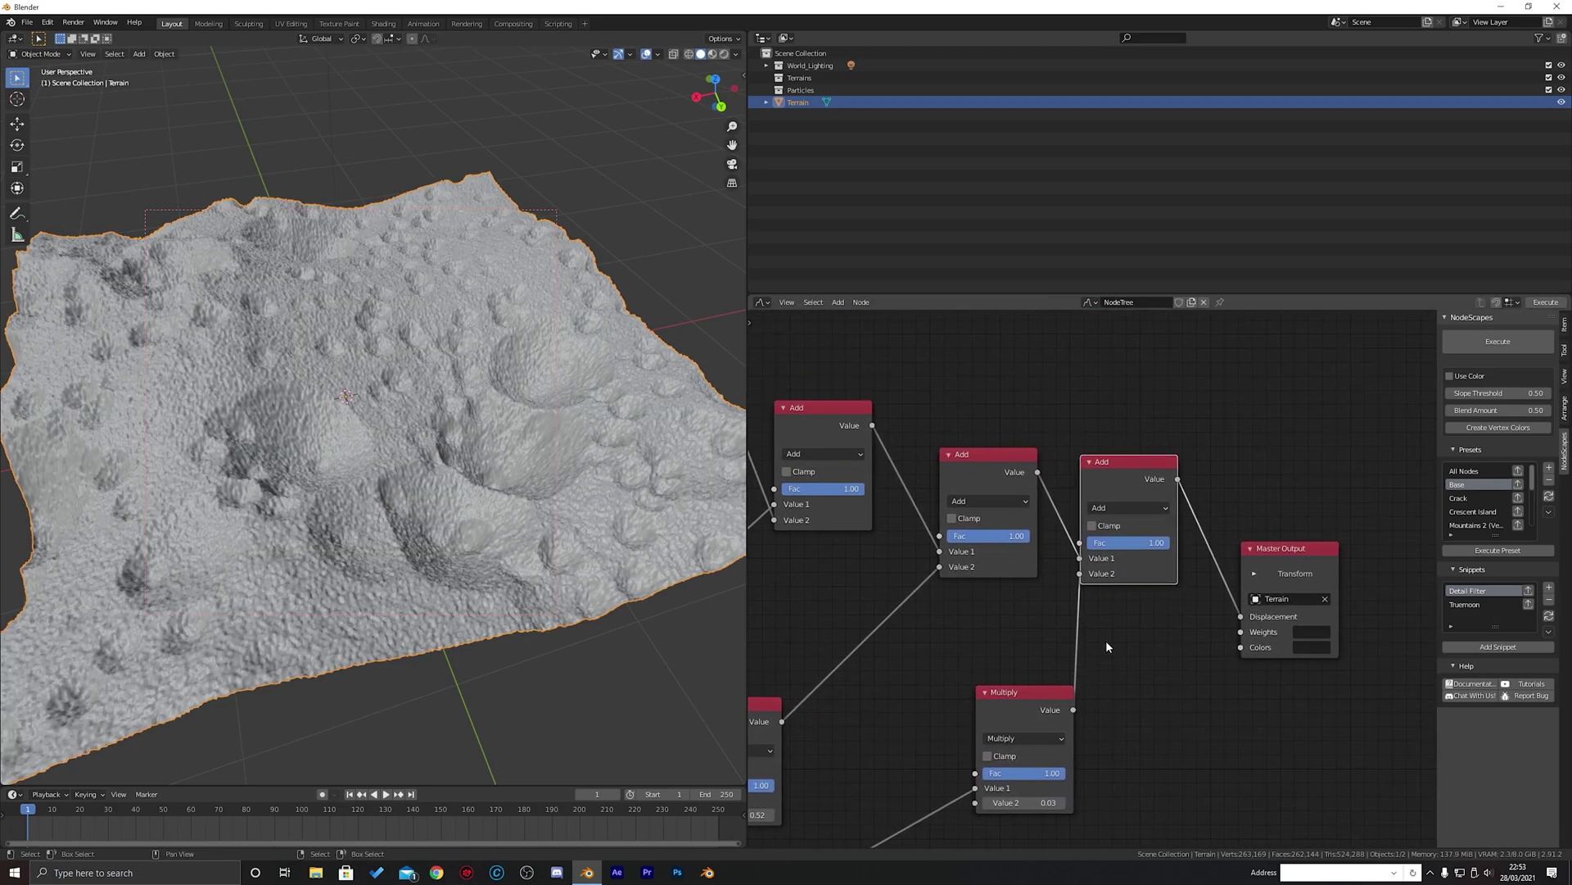
Try a Fac of 0.00 on the final Add node
left_click_drag(1154, 540, 1072, 541)
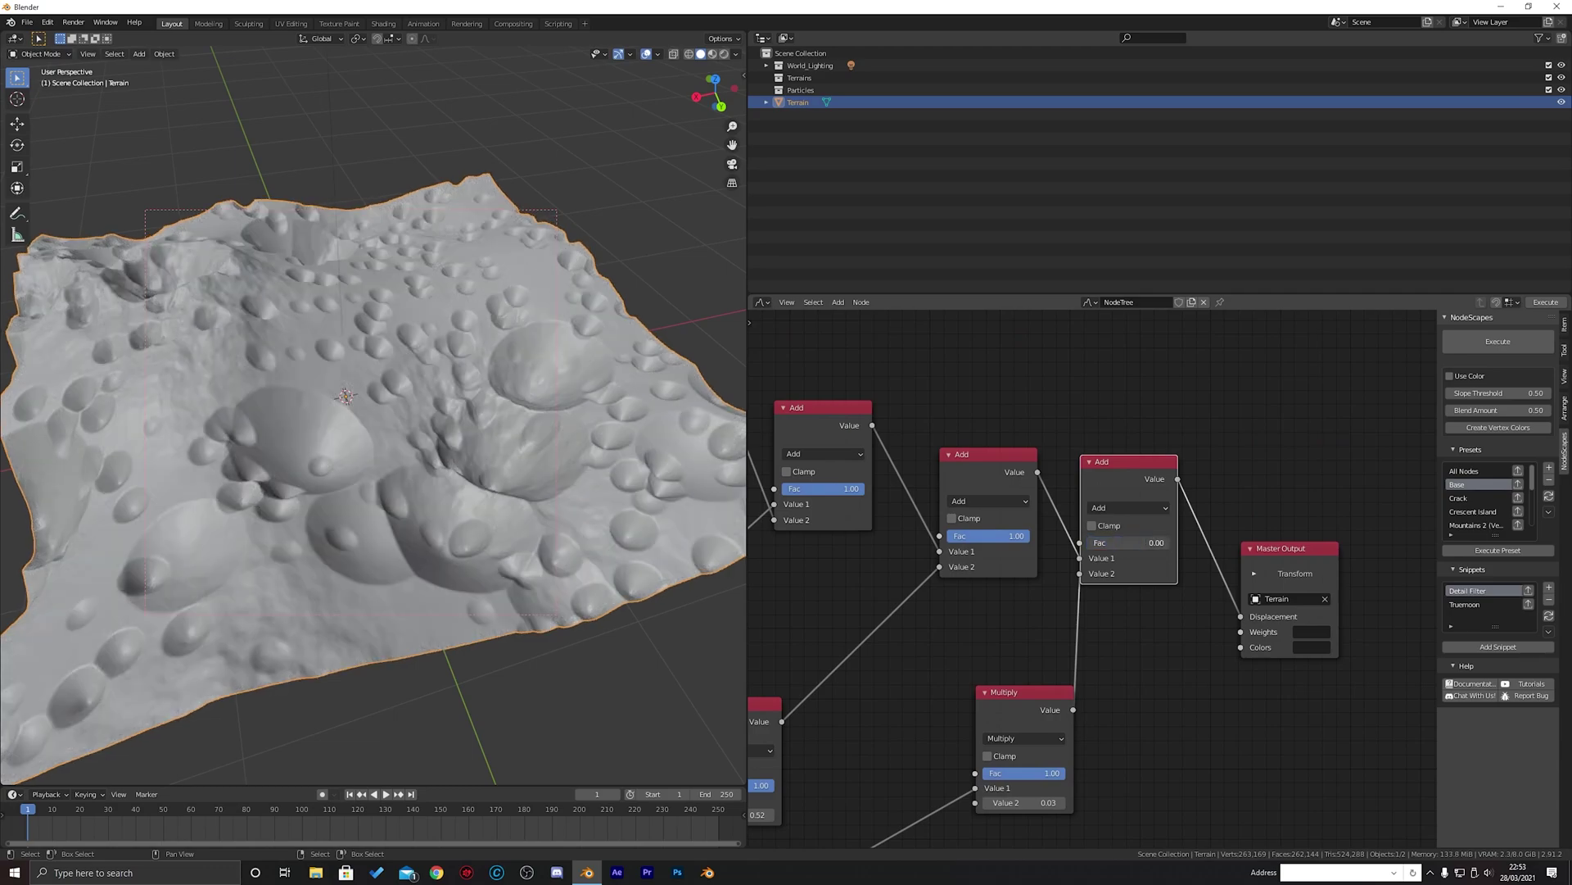
right_click(1086, 540)
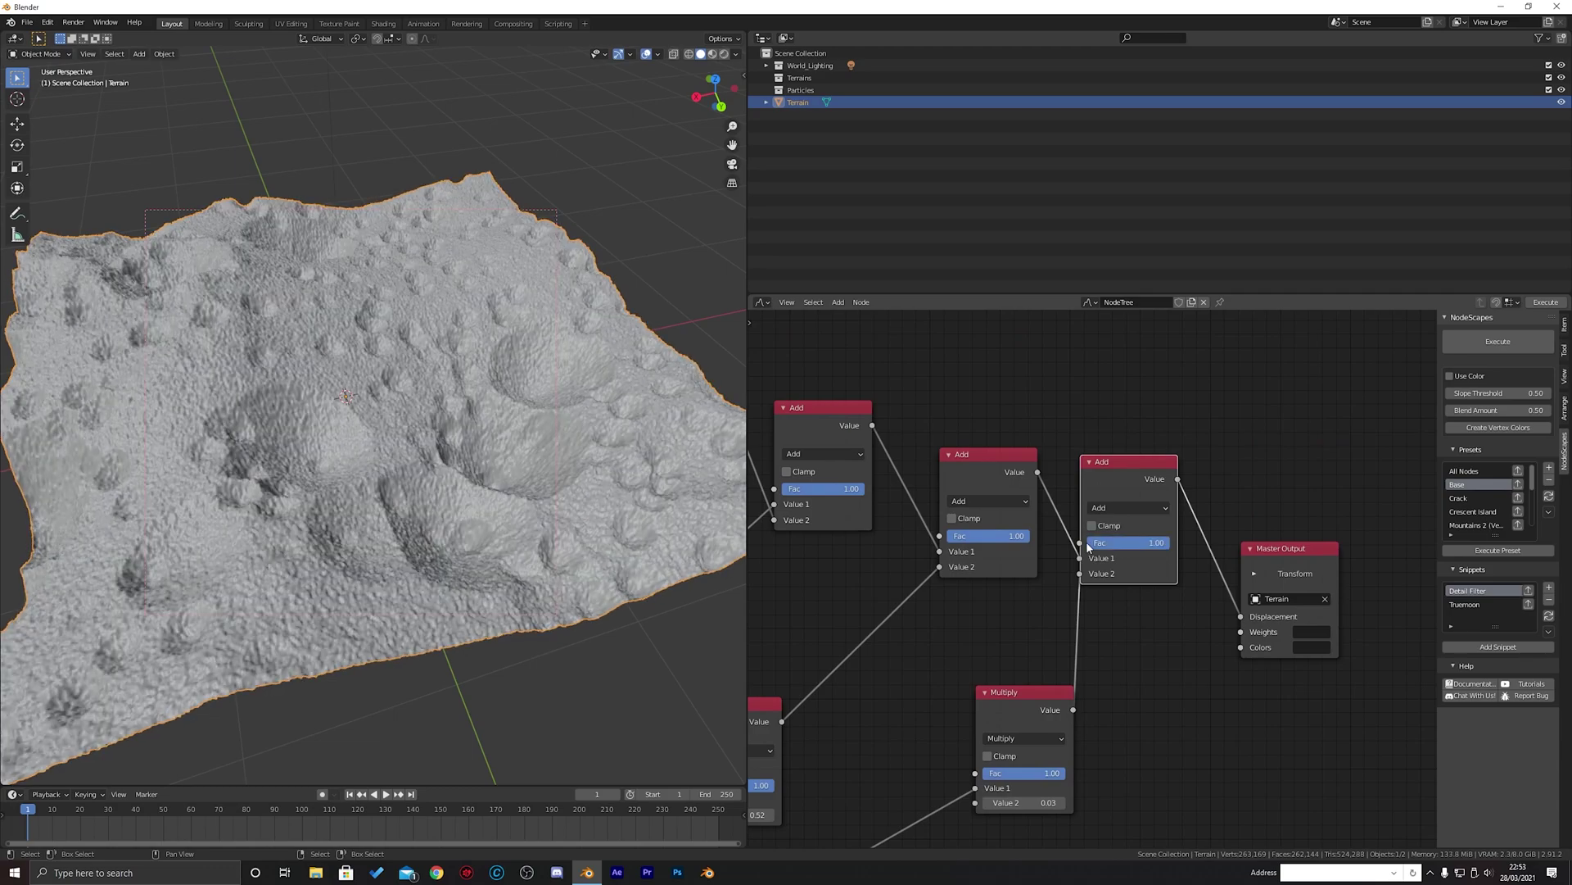
Space the second Add node and the Random layer's Multiply node further from the final Add node
mouse_move(989, 478)
left_mouse_down()
mouse_move(972, 464)
mouse_move(978, 478)
left_mouse_up()
left_click_drag(1056, 686, 993, 696)
left_click(980, 478)
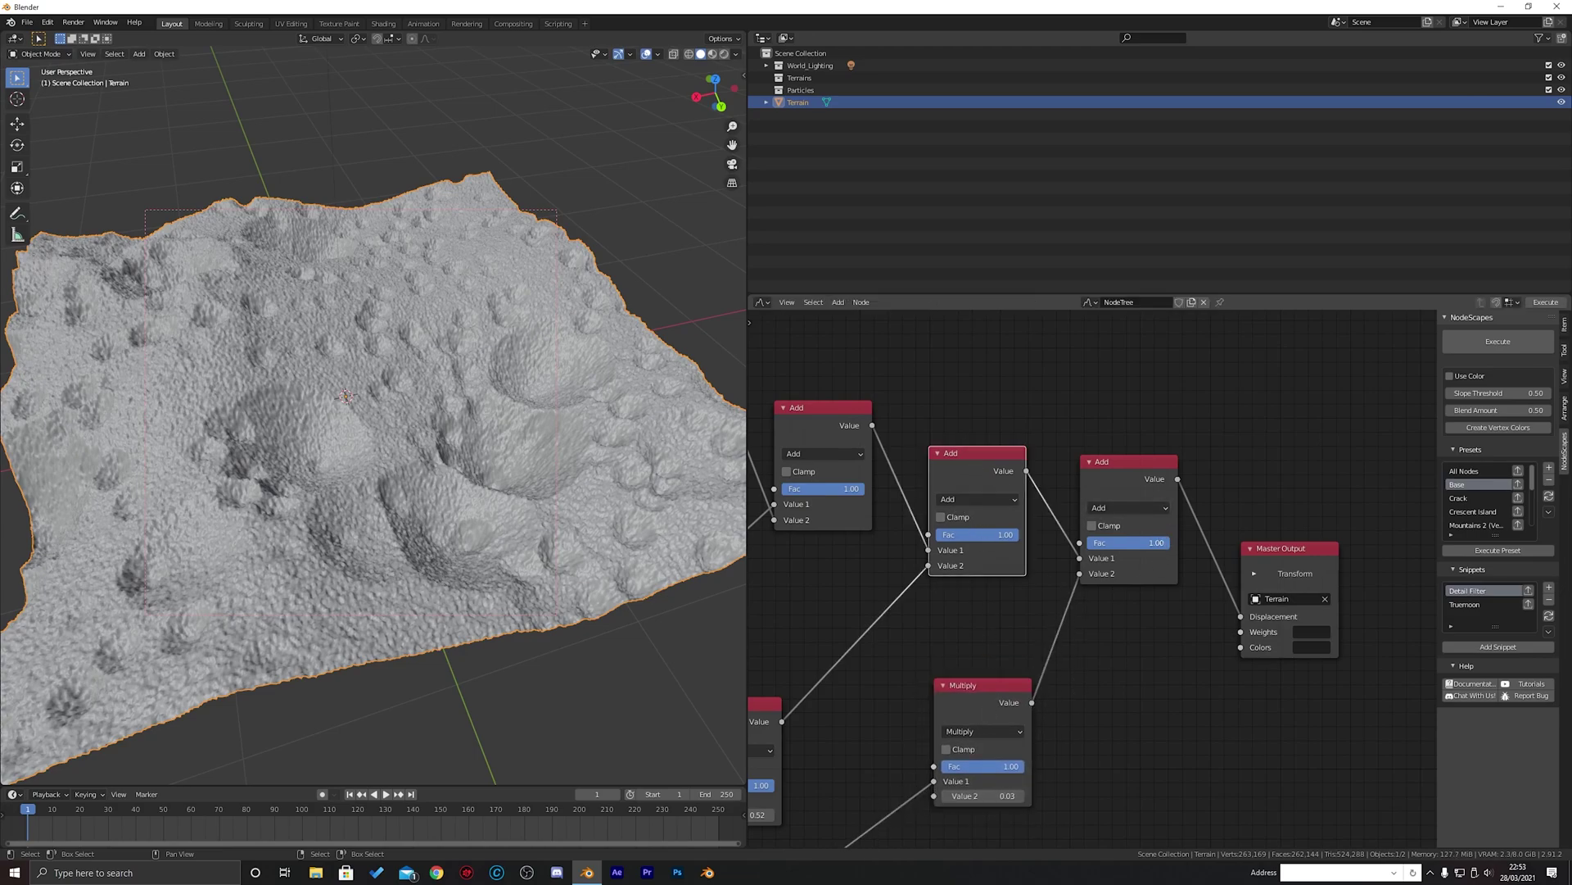
Try a Fac of 0.1 on the final Add node
mouse_move(1155, 542)
left_mouse_down()
mouse_move(1088, 543)
mouse_move(1170, 542)
left_mouse_up()
left_click(1127, 542)
type("0.1")
key("Return")
middle_click_drag(484, 427, 491, 352)
scroll(360, 442, "up", 4)
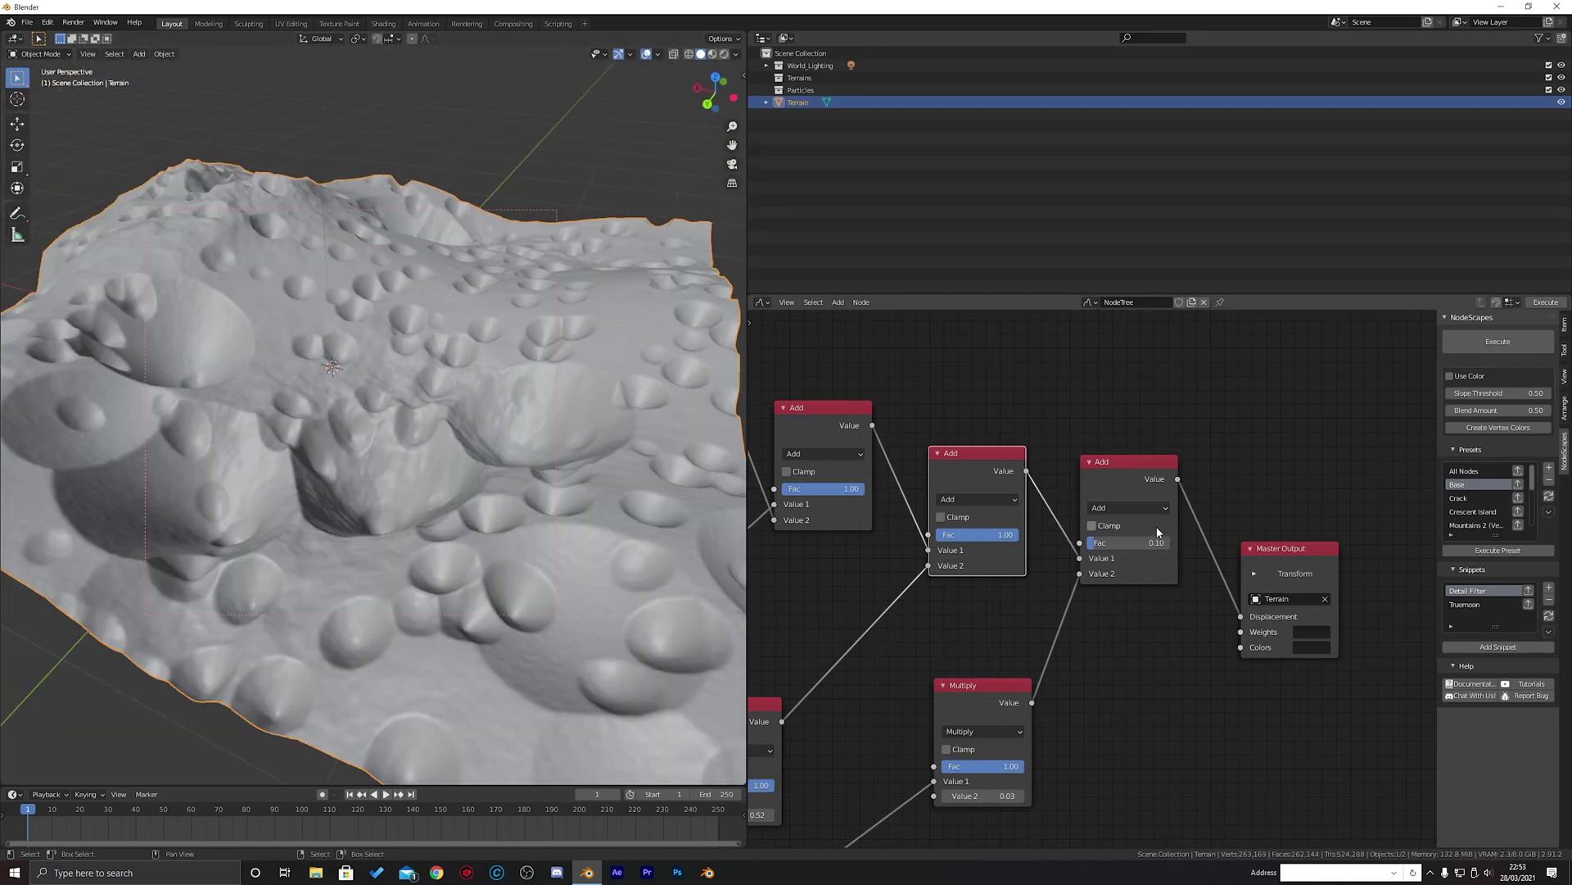
Set the final Add node's Fac to 0.15 and inspect the terrain
left_click(1133, 542)
type(".15")
key("Return")
middle_click_drag(352, 393, 327, 458)
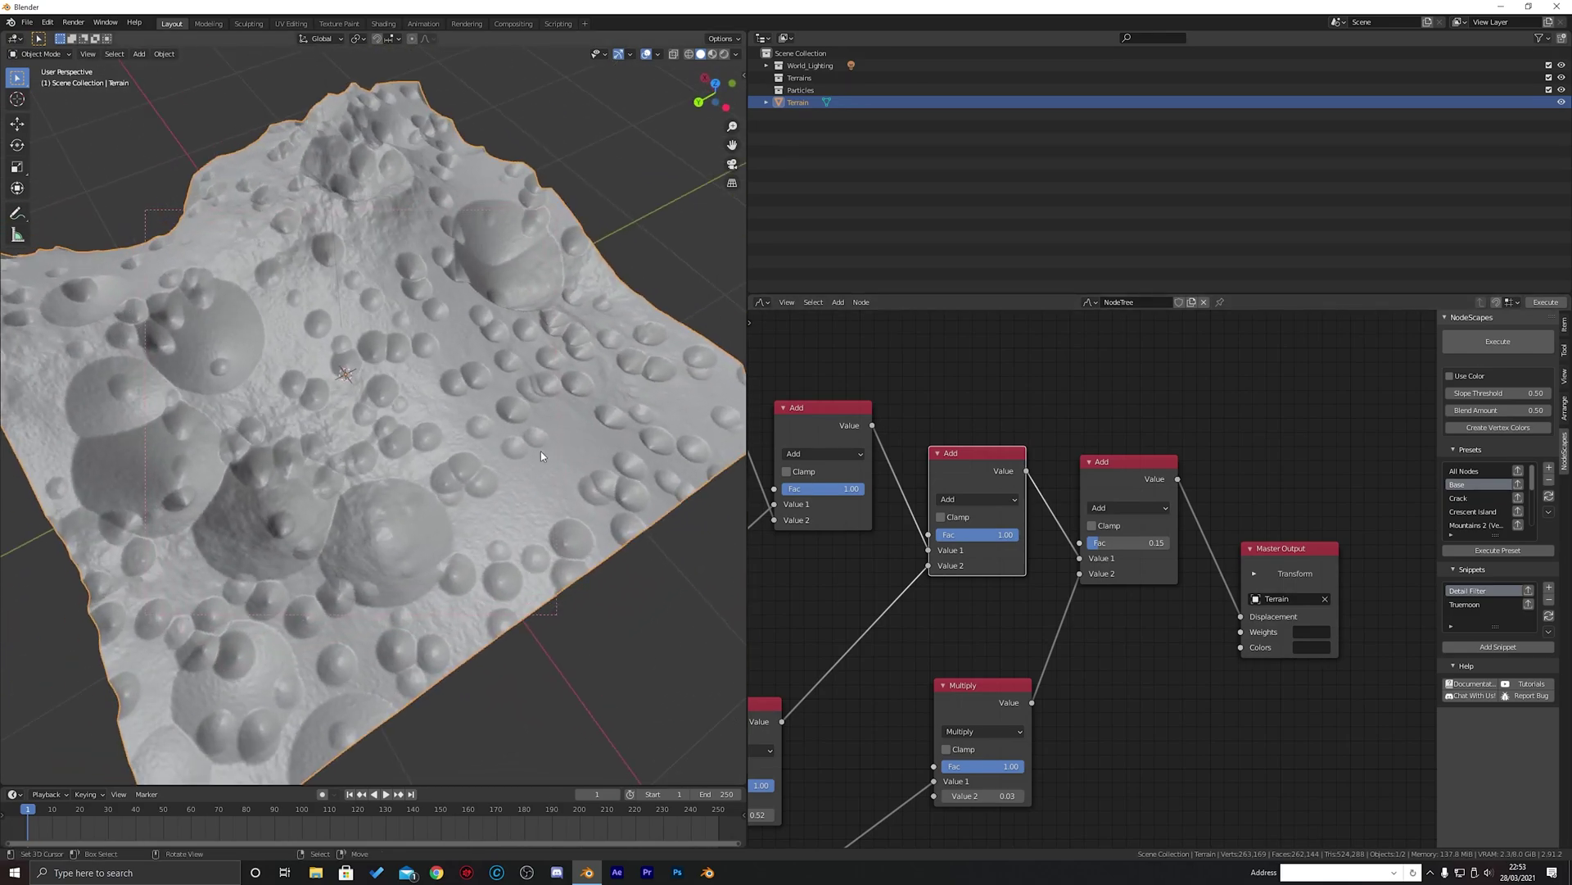
Move the Master Output node further from the final Add node to leave room for erosion nodes
scroll(1315, 512, "down", 2)
middle_click_drag(1315, 512, 1056, 505)
left_click_drag(996, 552, 1221, 518)
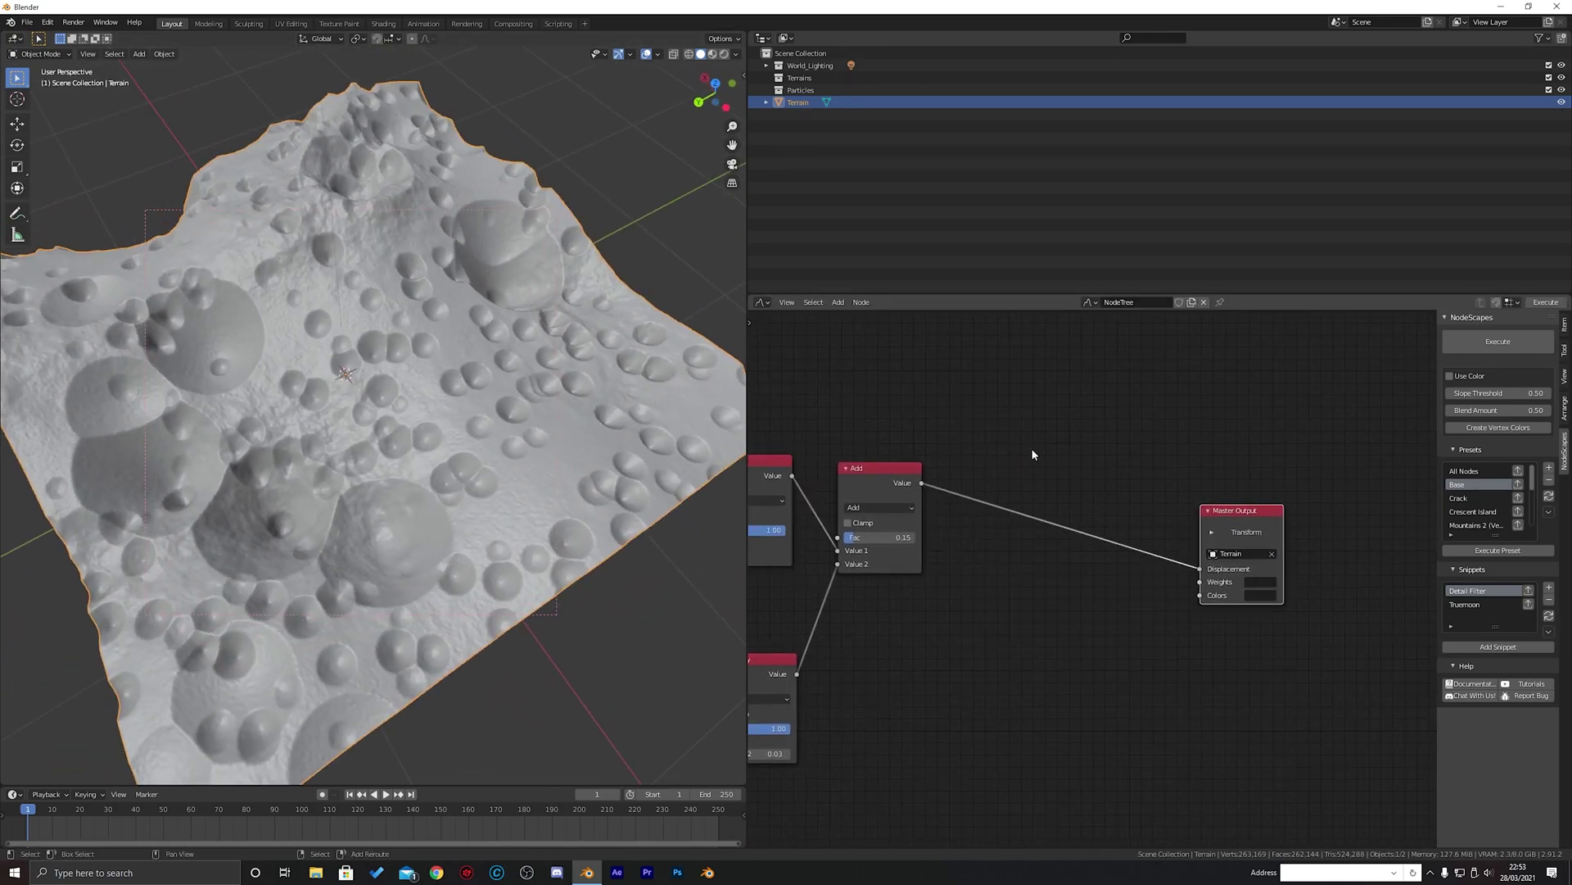
Insert a Thermal Erosion node between the final Add and the Master Output and set its Iterations to 20
key("shift+a")
mouse_move(1034, 454)
mouse_move(1020, 489)
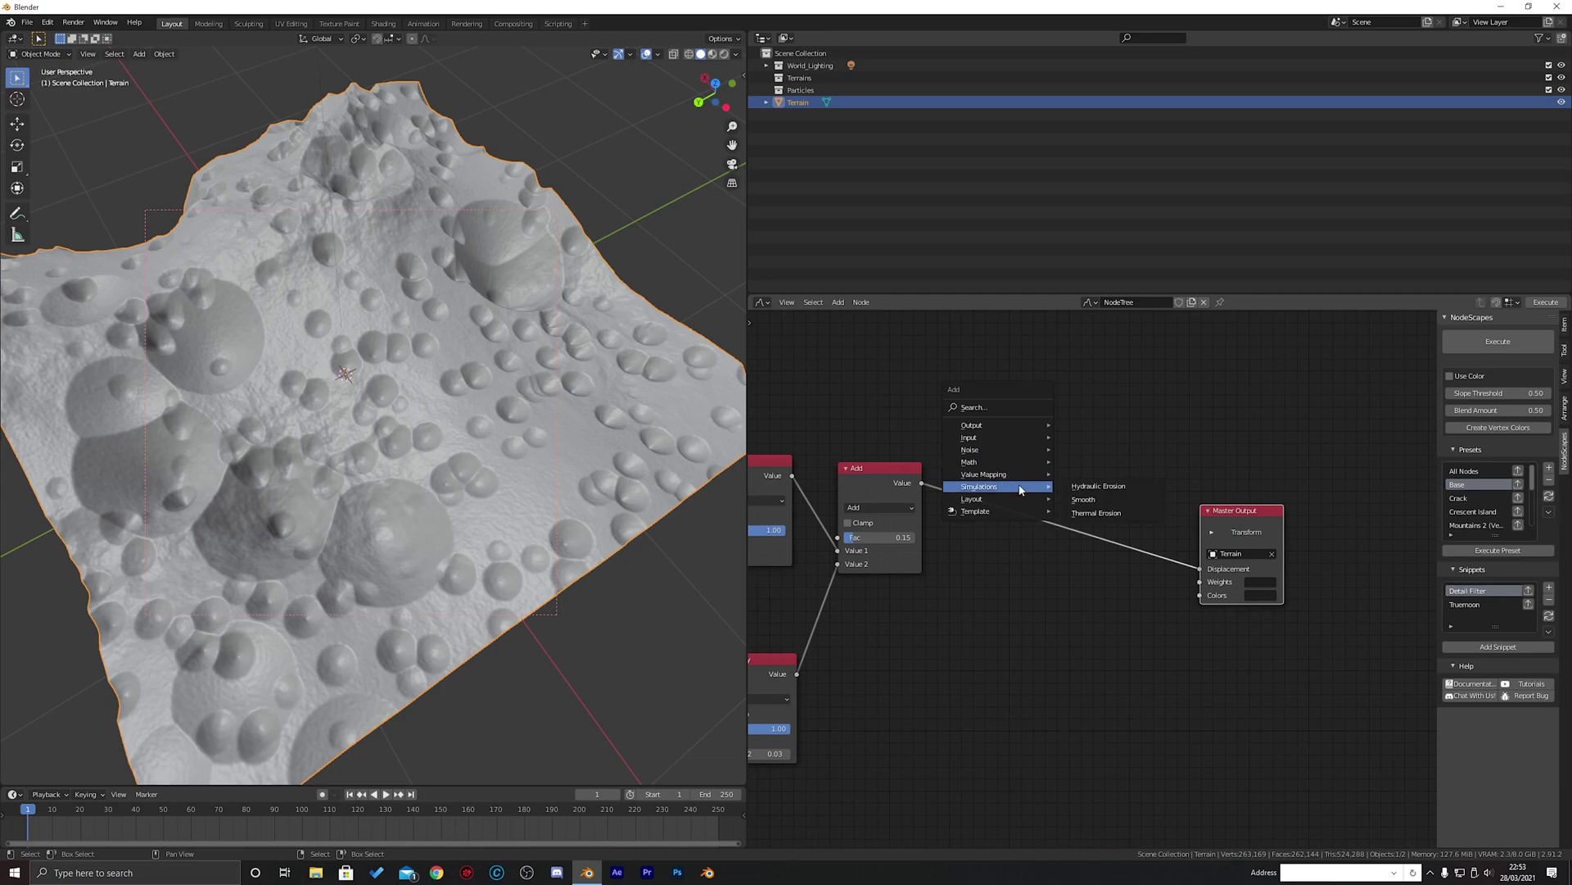
left_click(1096, 513)
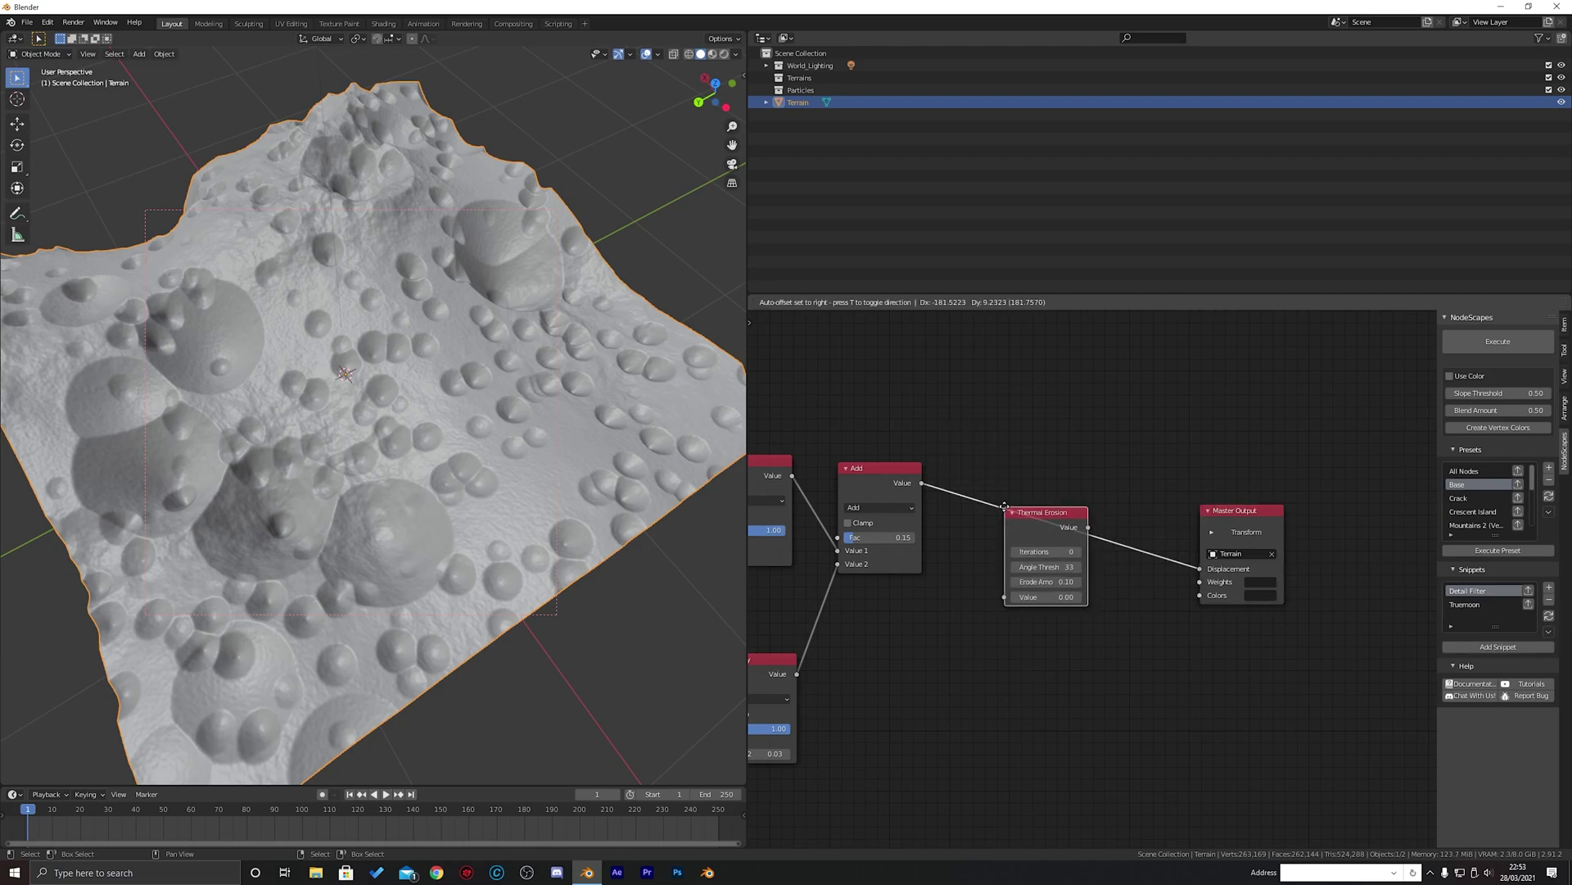
left_click(1025, 522)
left_click(1055, 548)
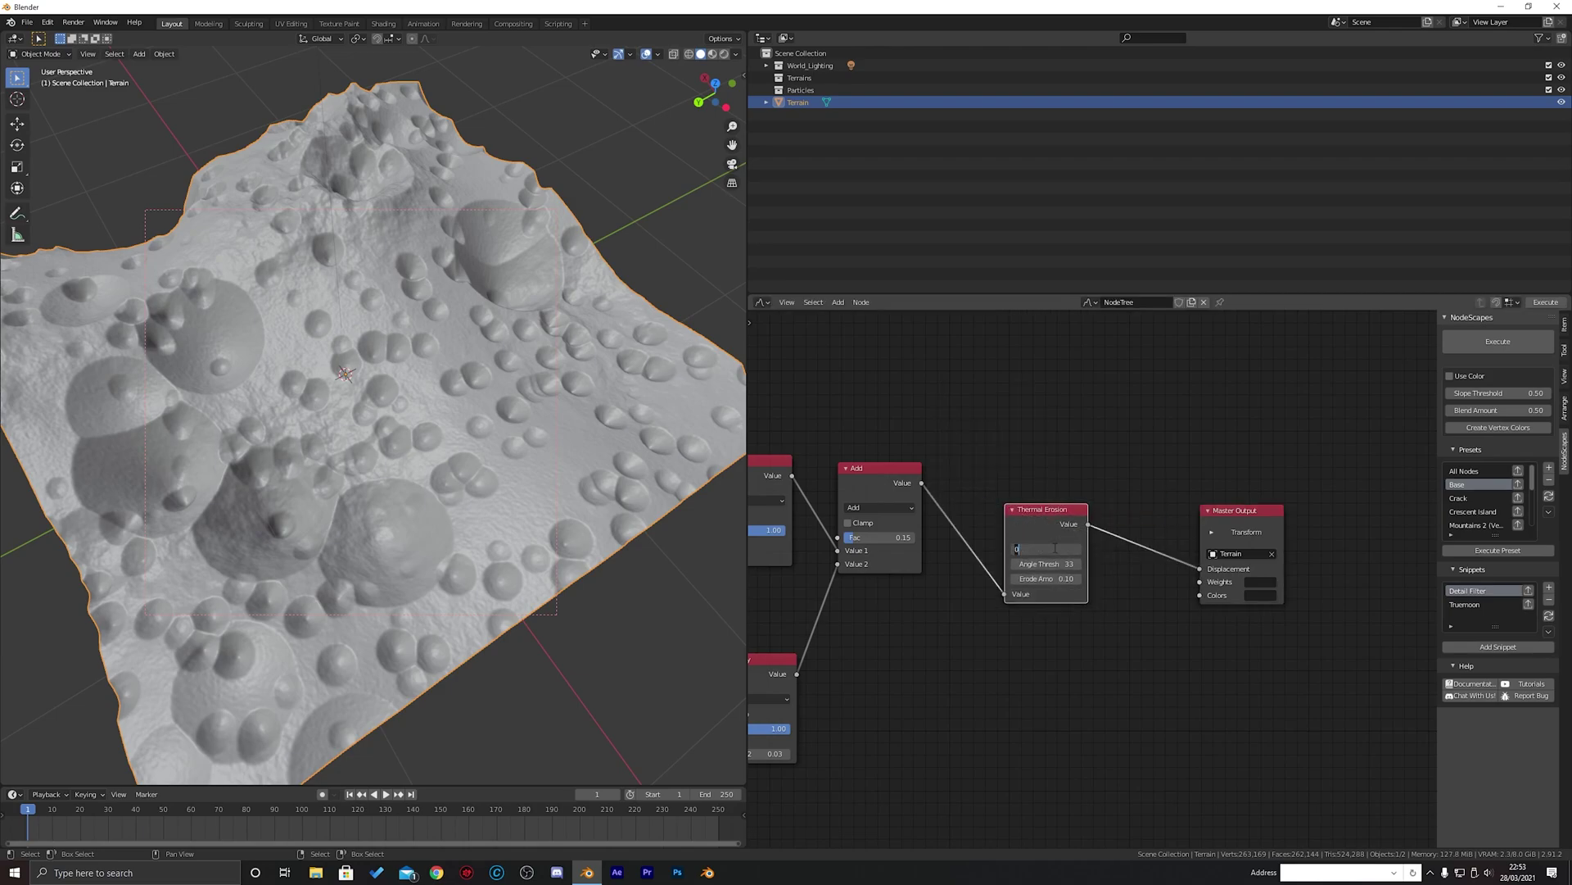
key("Return")
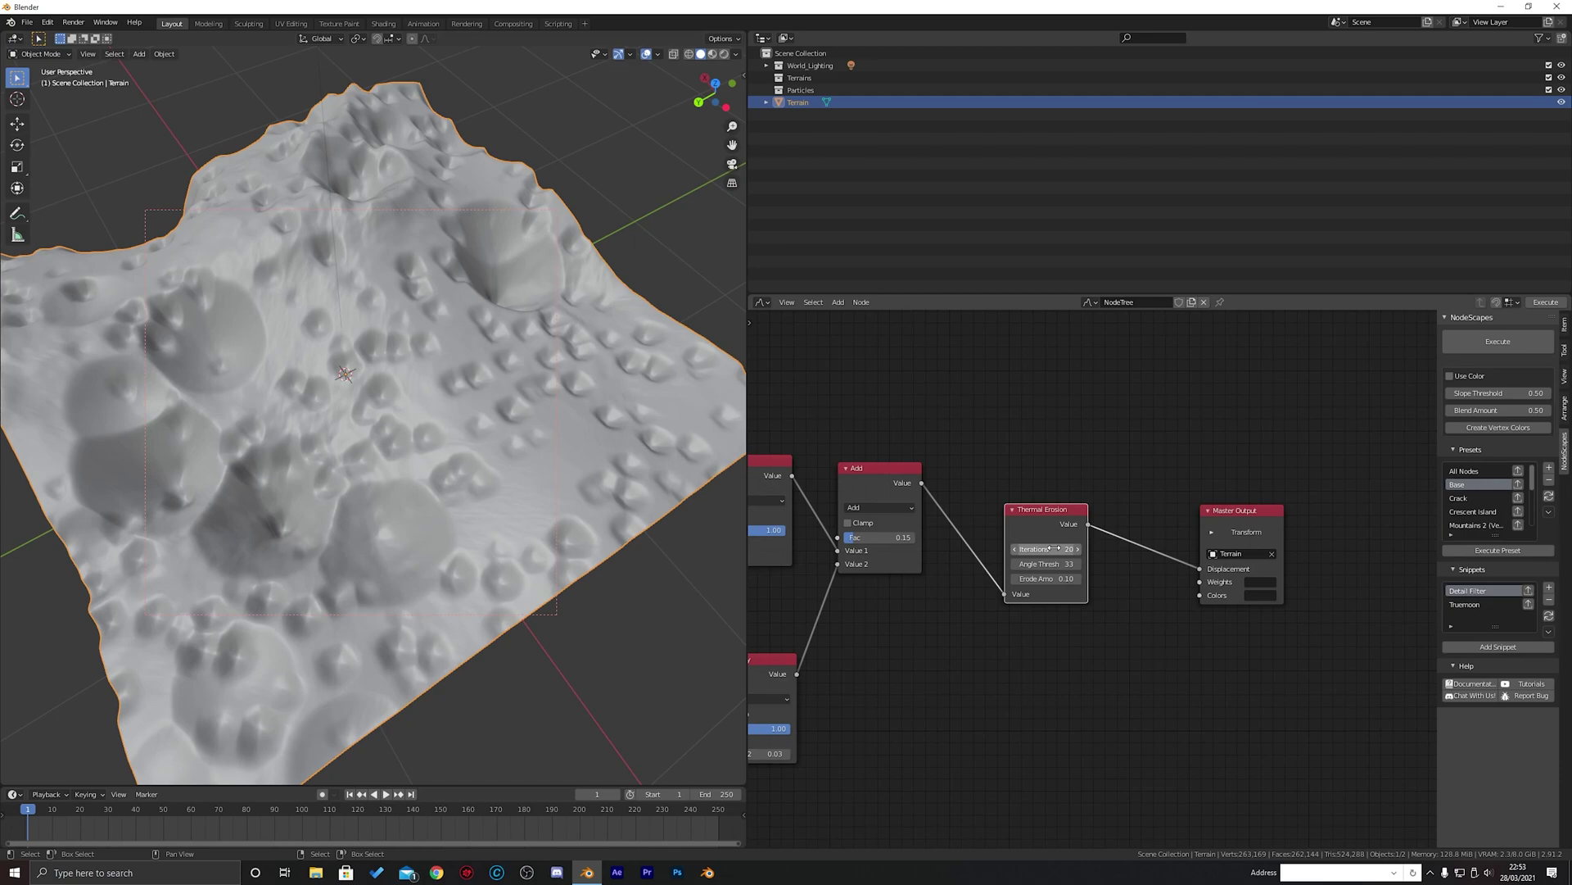
middle_click_drag(344, 430, 402, 430)
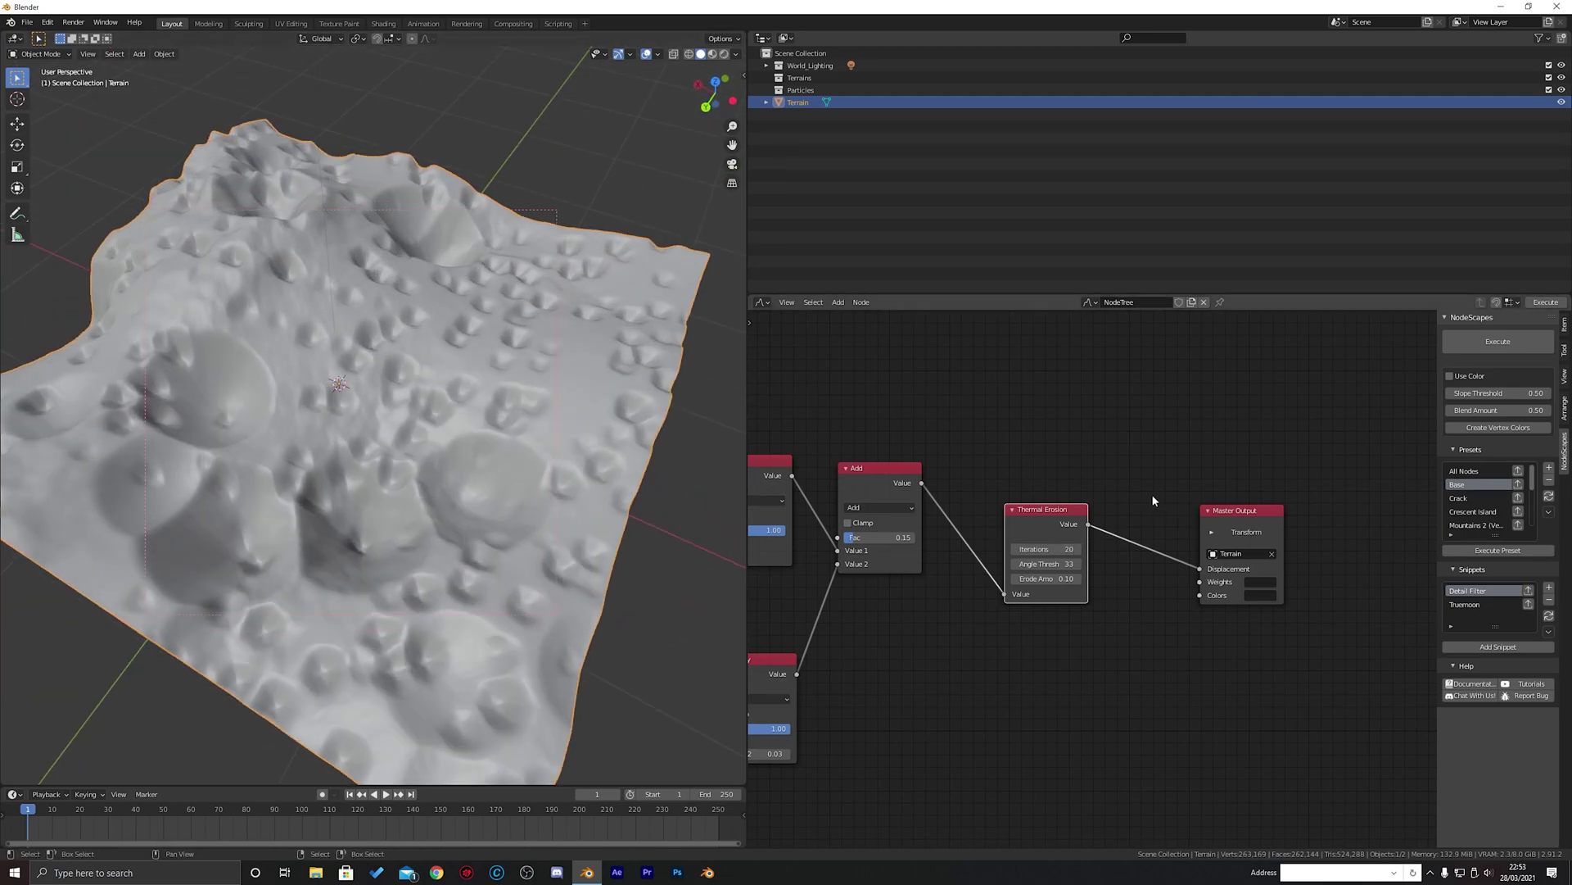
Insert a Hydraulic Erosion node between the Thermal Erosion node and the Master Output
middle_click_drag(1153, 496, 1007, 491)
key("shift+a")
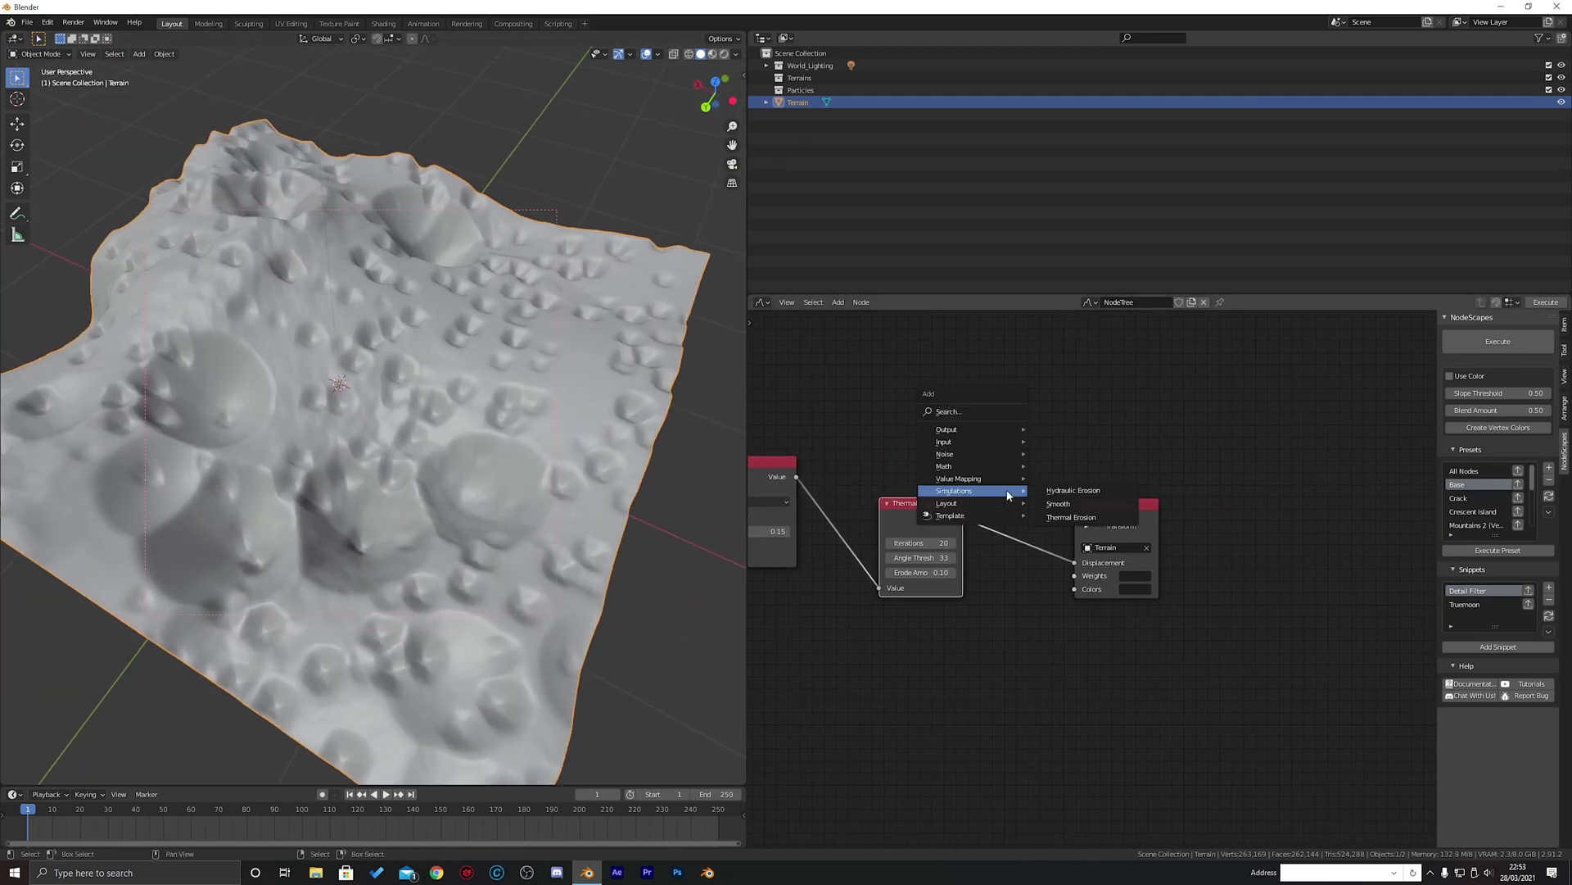
left_click(1072, 490)
left_click(1016, 513)
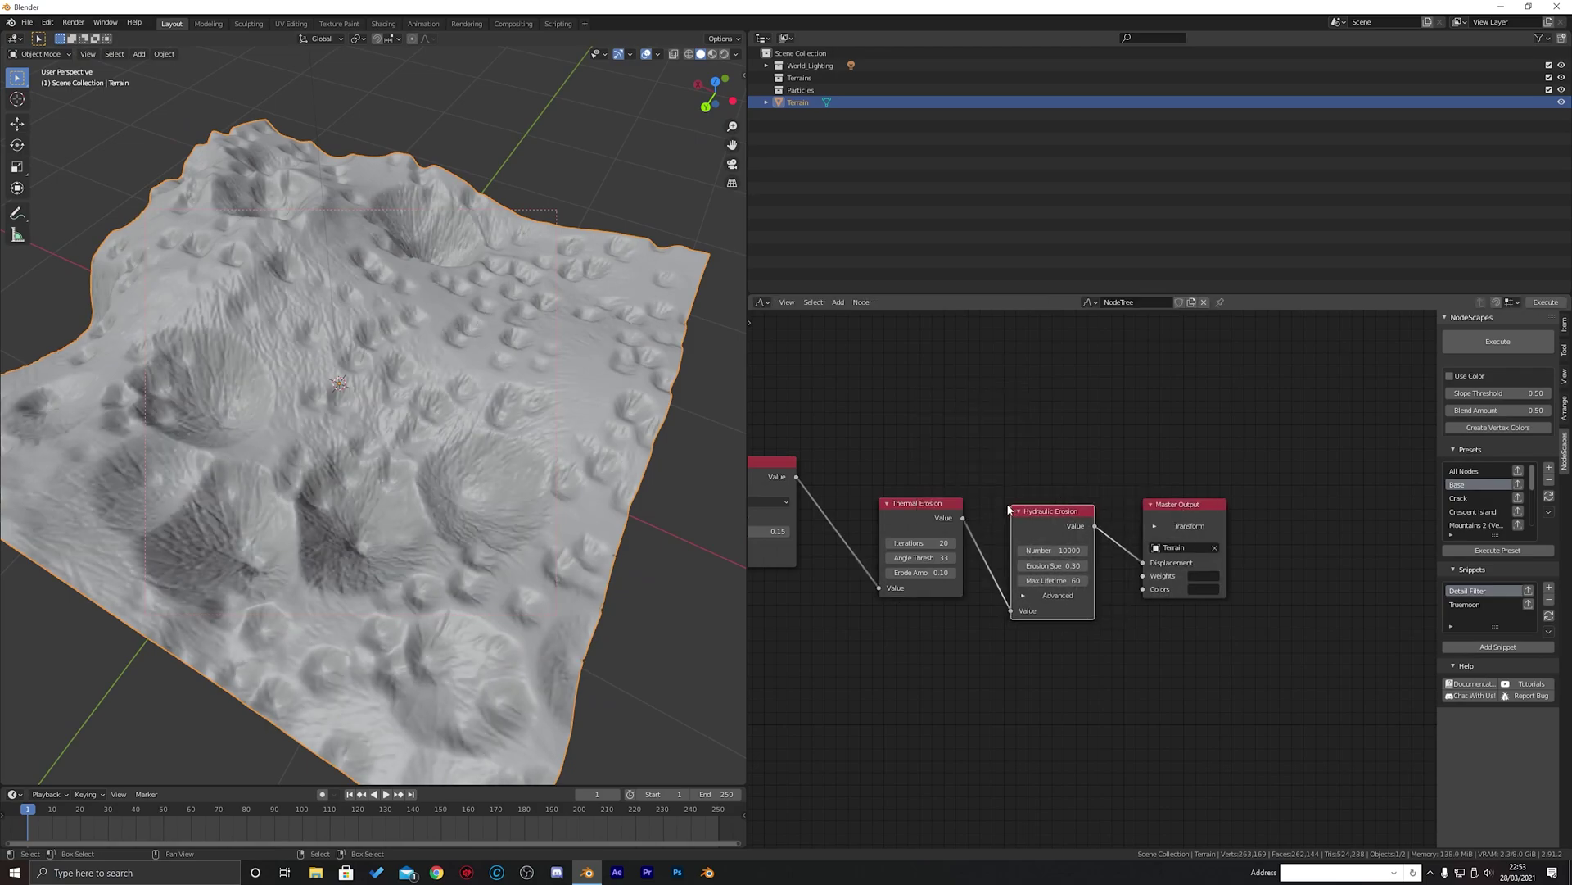
scroll(398, 416, "up", 5)
scroll(1065, 532, "up", 2)
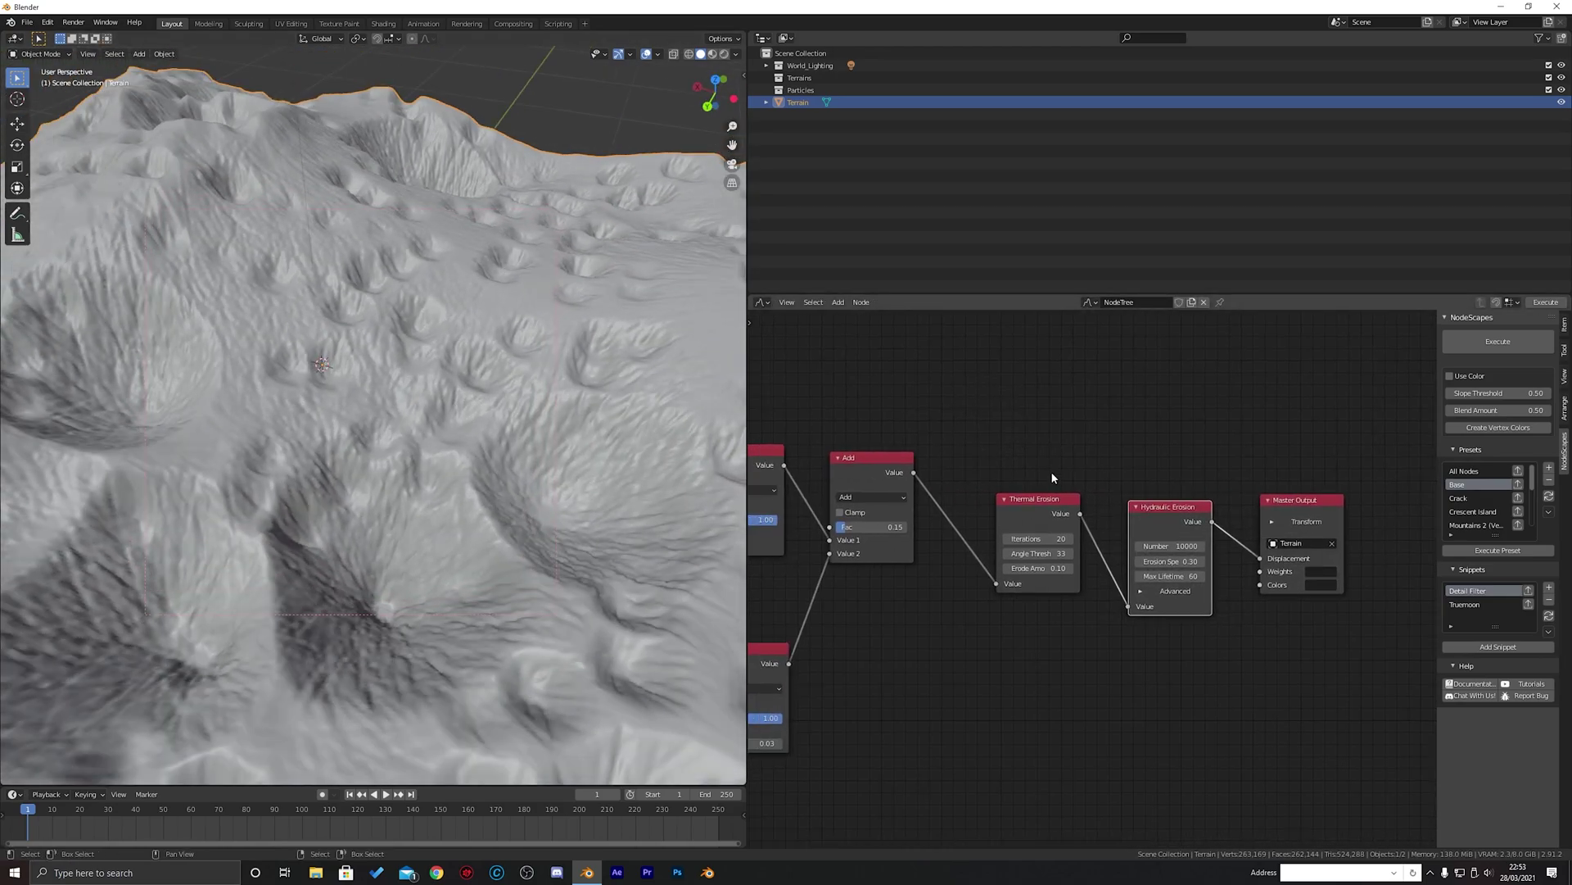
Set the Thermal Erosion node's Iterations to 5
left_click(1038, 527)
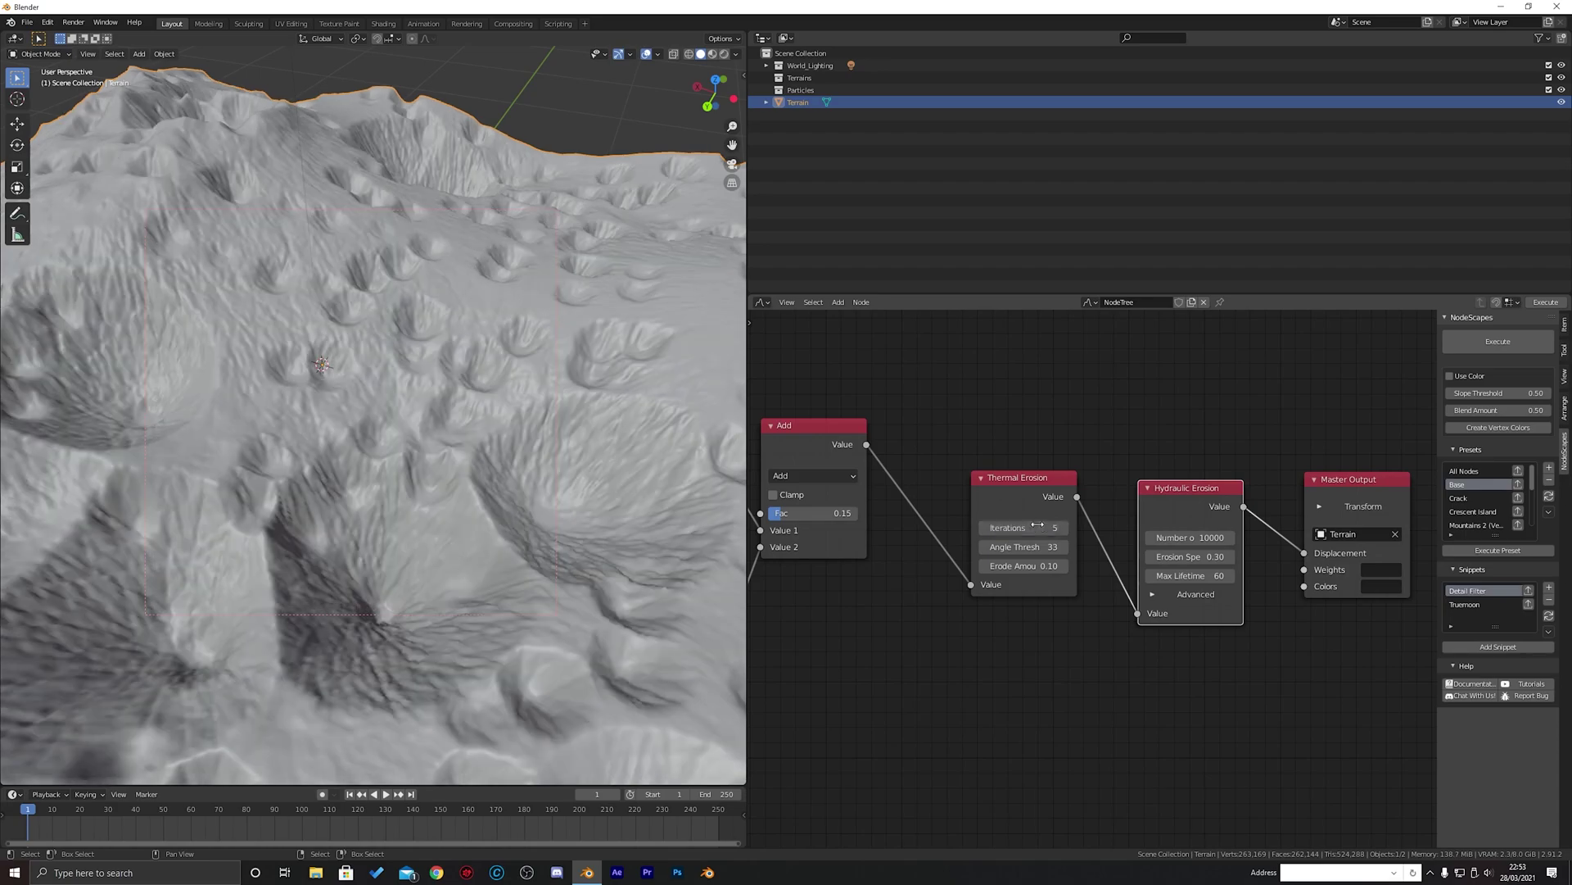
key("Return")
scroll(425, 386, "down", 4)
scroll(425, 386, "up", 2)
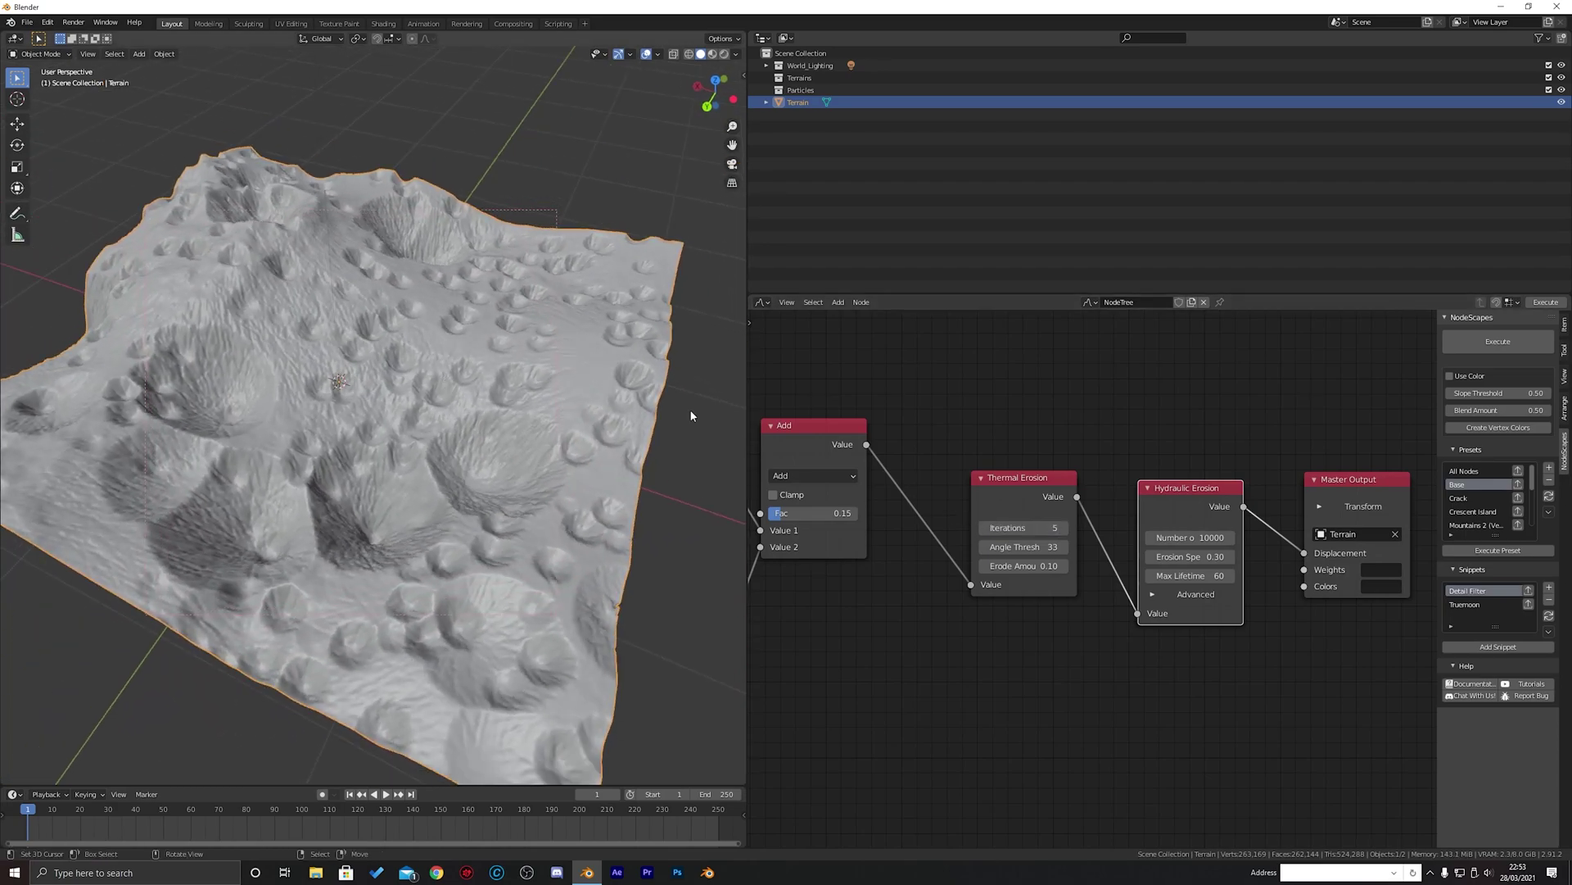
Set the Hydraulic Erosion node's Erosion Speed to 0.05
scroll(1032, 488, "up", 2)
left_click(1033, 493)
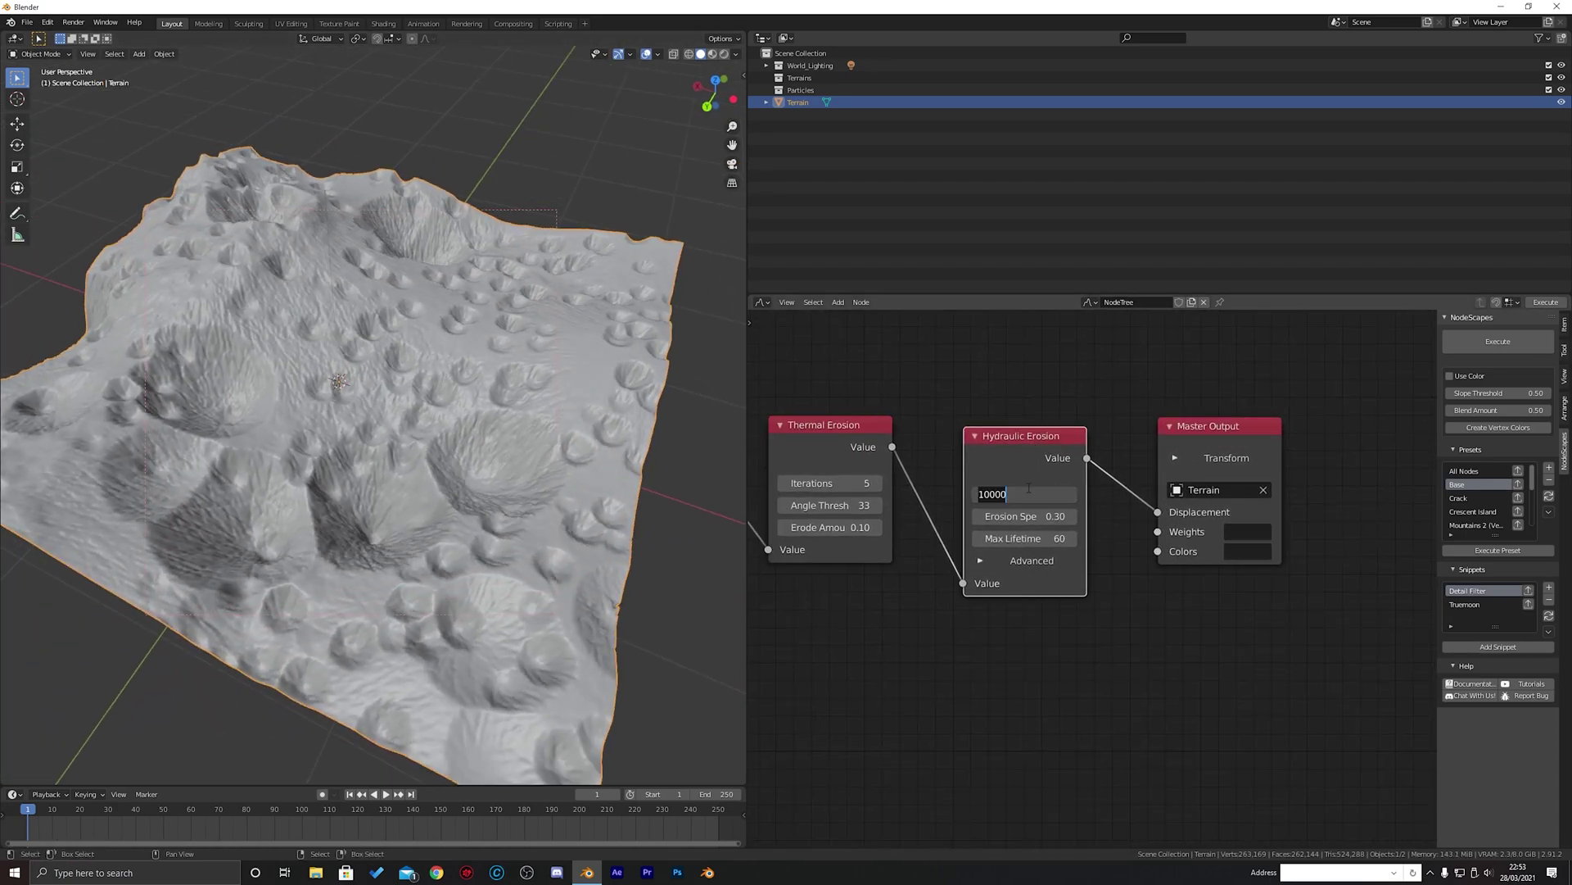
left_click(1033, 495)
key("Return")
left_click(1038, 512)
type(".05")
key("Return")
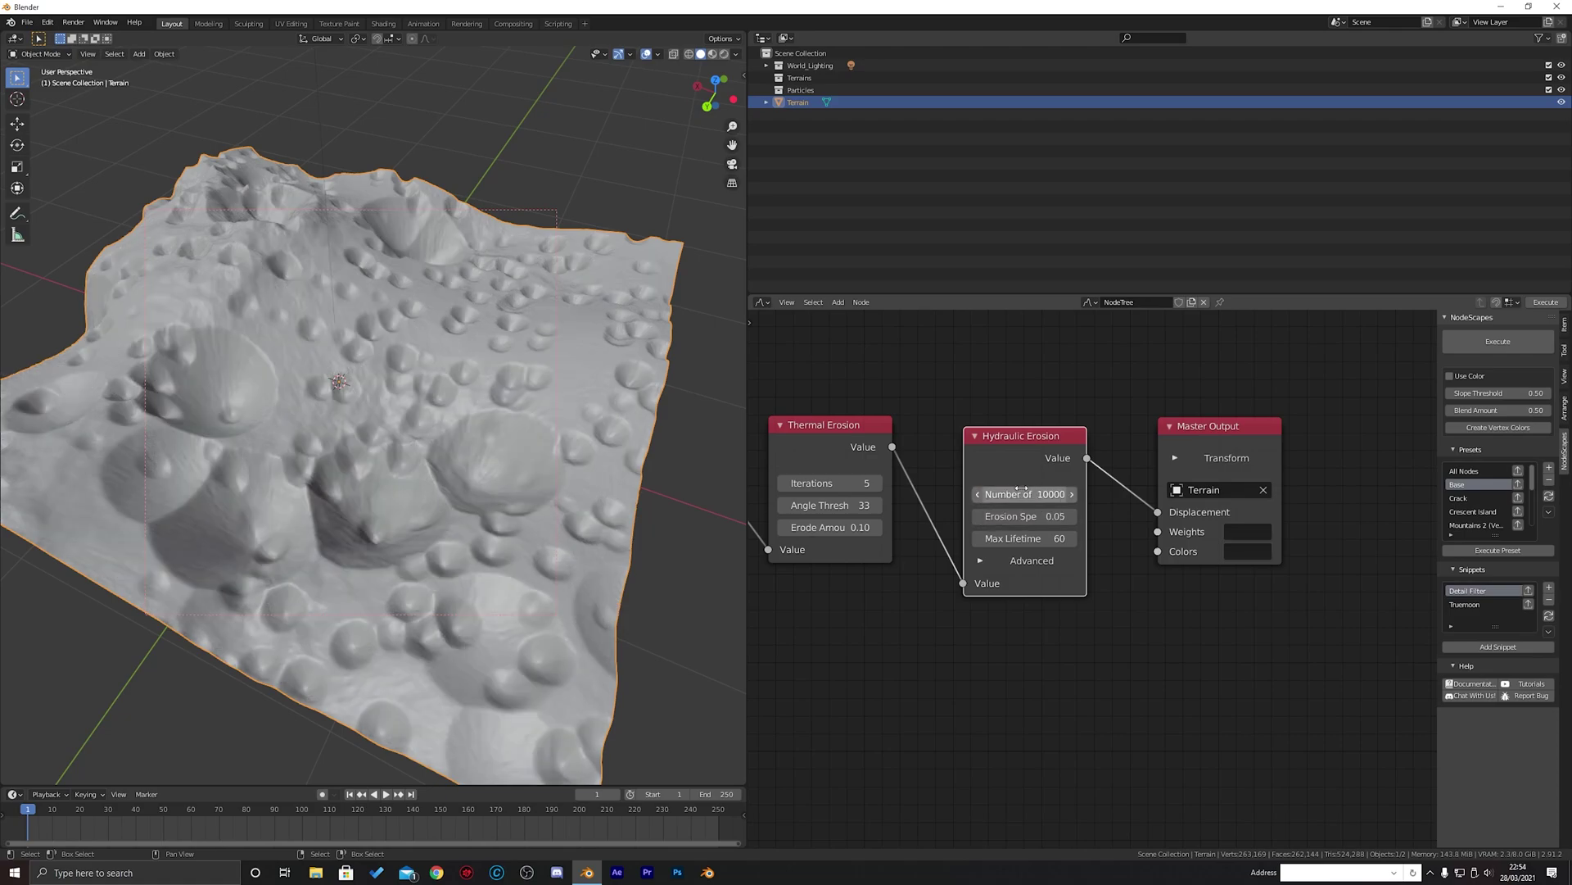
Set the Hydraulic Erosion node's Max Lifetime to 100 and its Number value to 1000000
left_click(1047, 538)
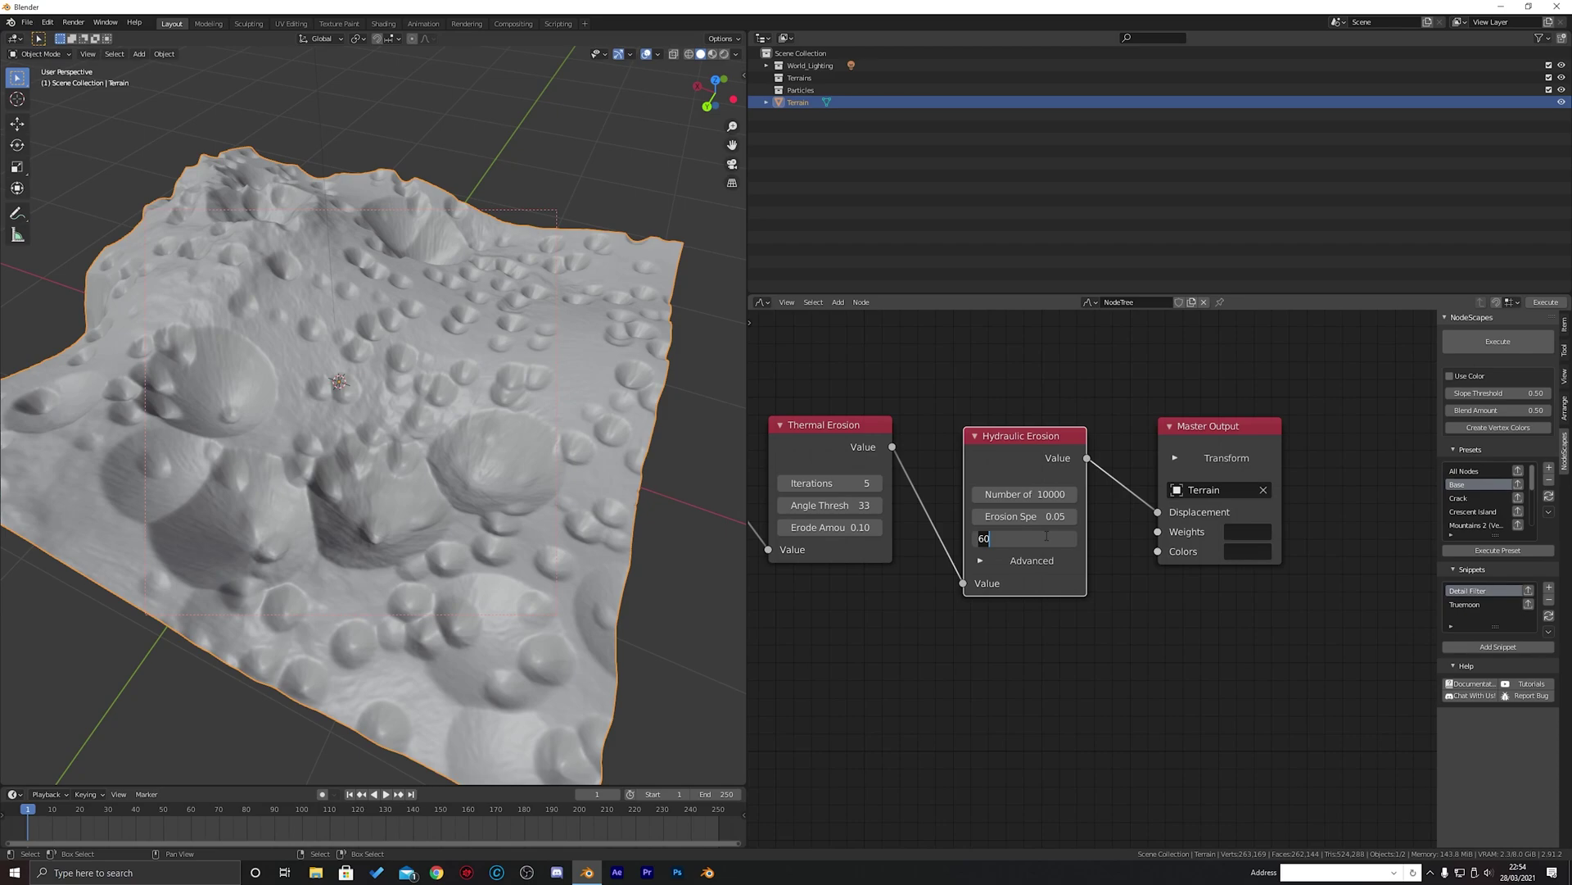
type("100")
key("Return")
left_click(1022, 494)
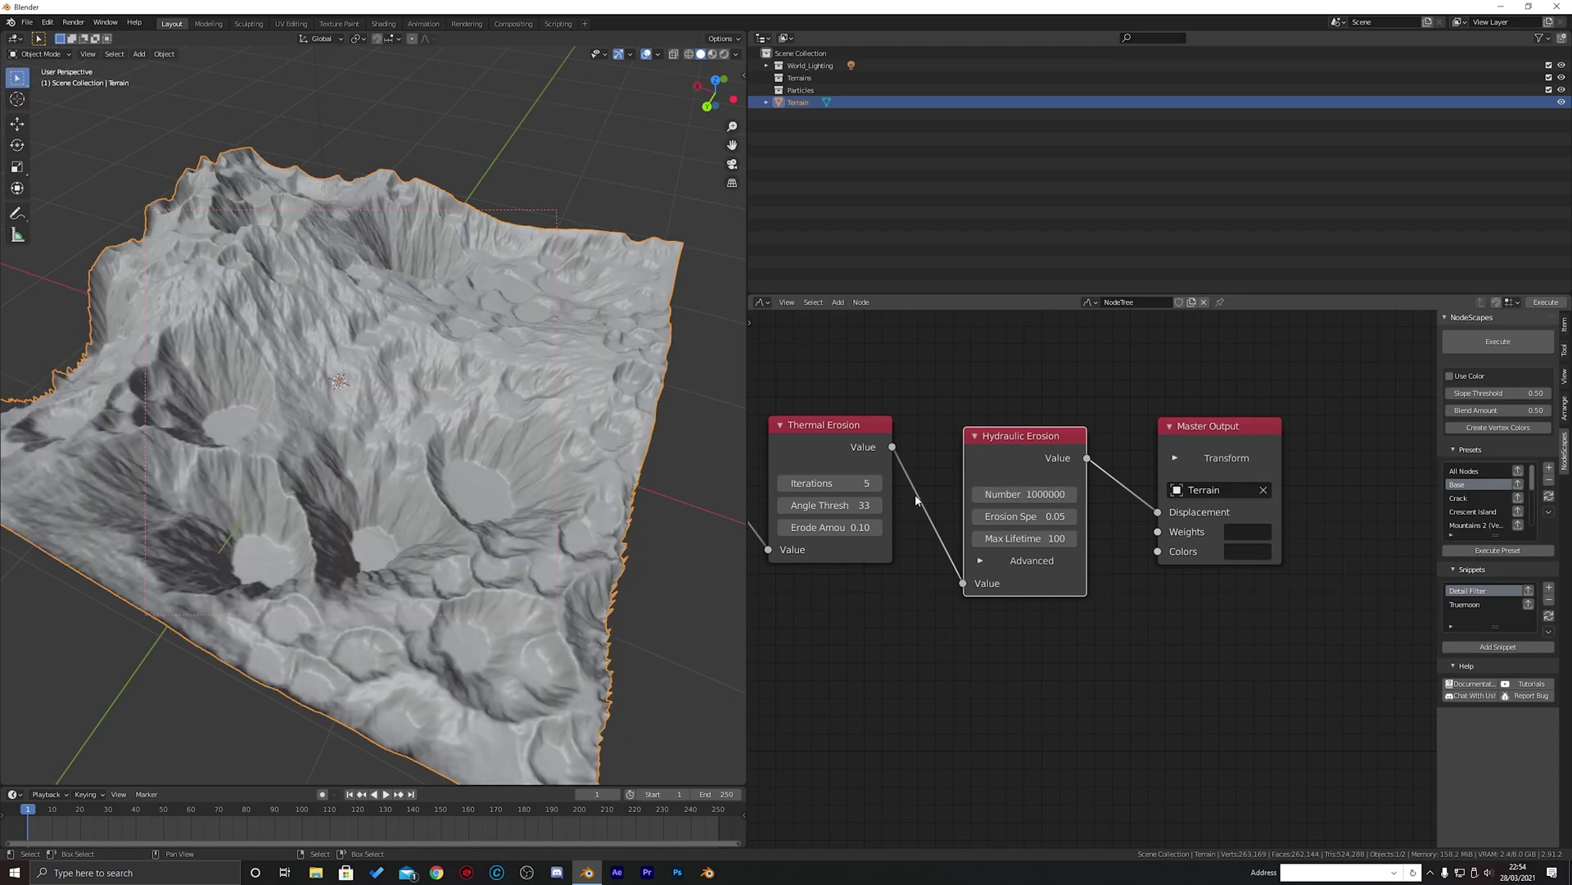
middle_click_drag(412, 395, 453, 410)
scroll(453, 409, "up", 1)
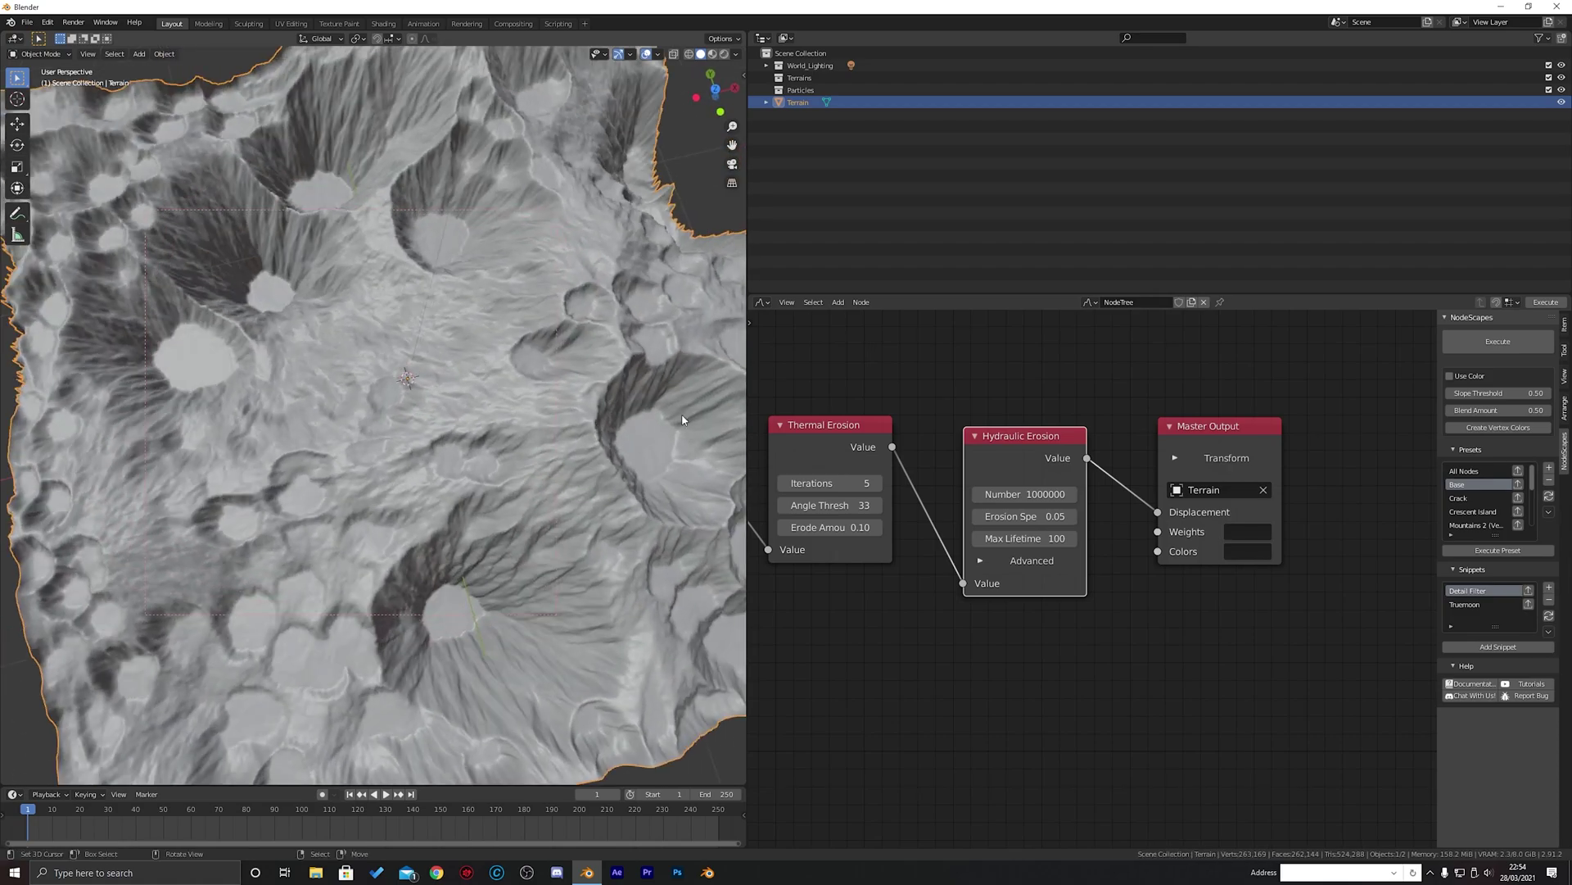
Move the Master Output further away and detach the Hydraulic Erosion node from the chain, placing it below the Thermal Erosion node
scroll(983, 463, "down", 3)
middle_click_drag(983, 464, 1068, 497)
scroll(1109, 475, "down", 3)
left_click_drag(1080, 582, 1201, 538)
middle_click_drag(1122, 495, 1197, 465)
left_click_drag(1197, 467, 1045, 575)
Preview the final, second and first Add nodes in turn on the terrain
middle_click_drag(1046, 574, 1321, 502)
scroll(1277, 483, "down", 3)
middle_click_drag(1226, 466, 1173, 512)
left_click(1130, 443, "ctrl+shift")
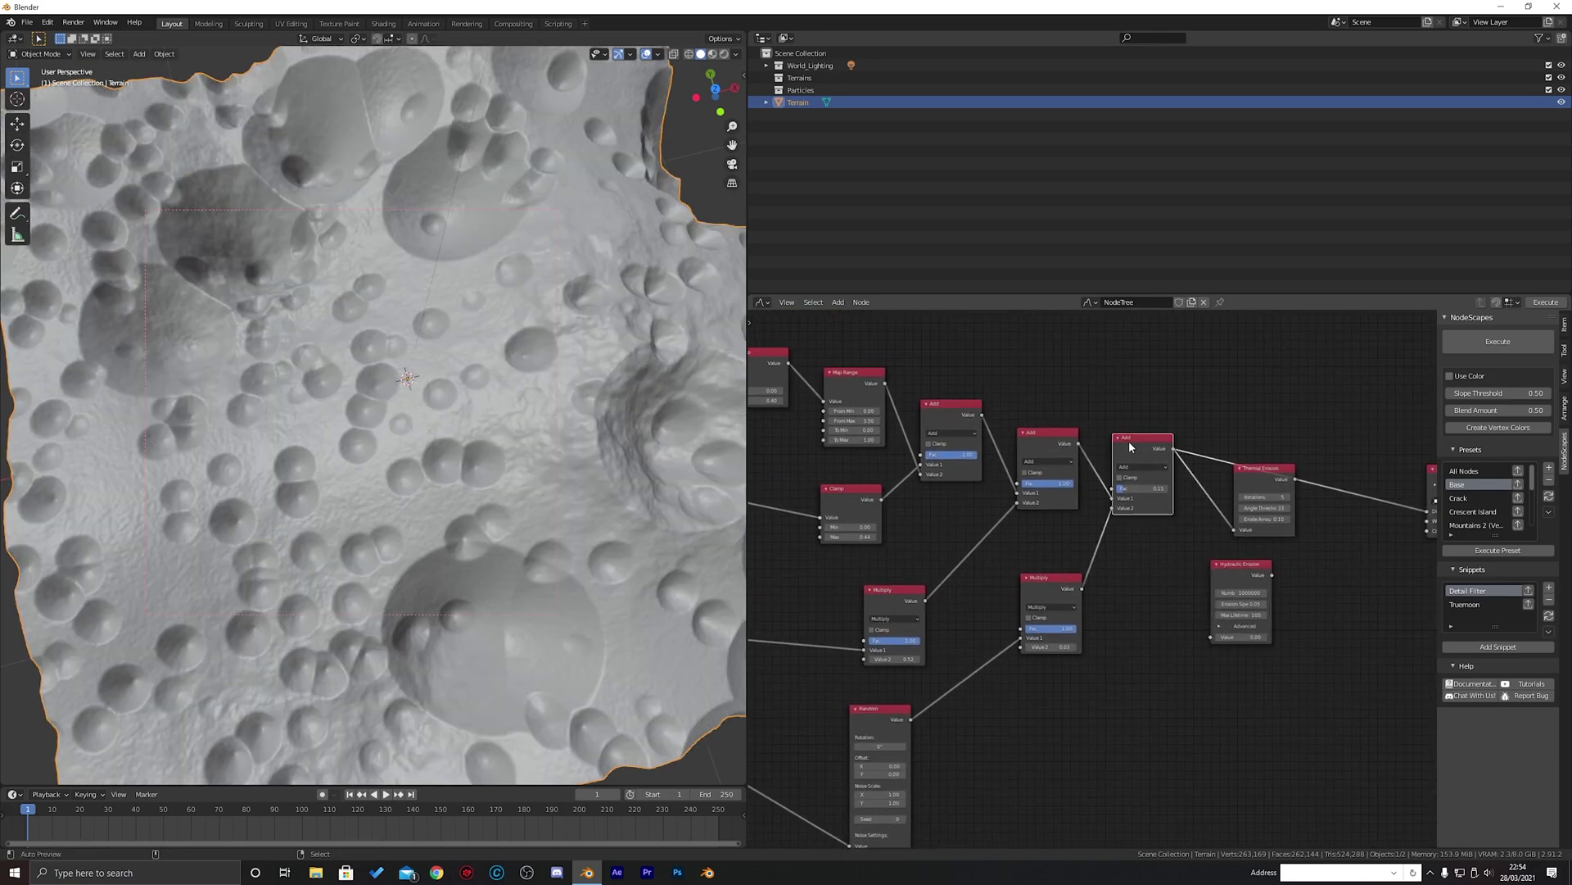
left_click(1032, 434, "ctrl+shift")
middle_click_drag(988, 437, 1046, 460)
left_click(1006, 430, "ctrl+shift")
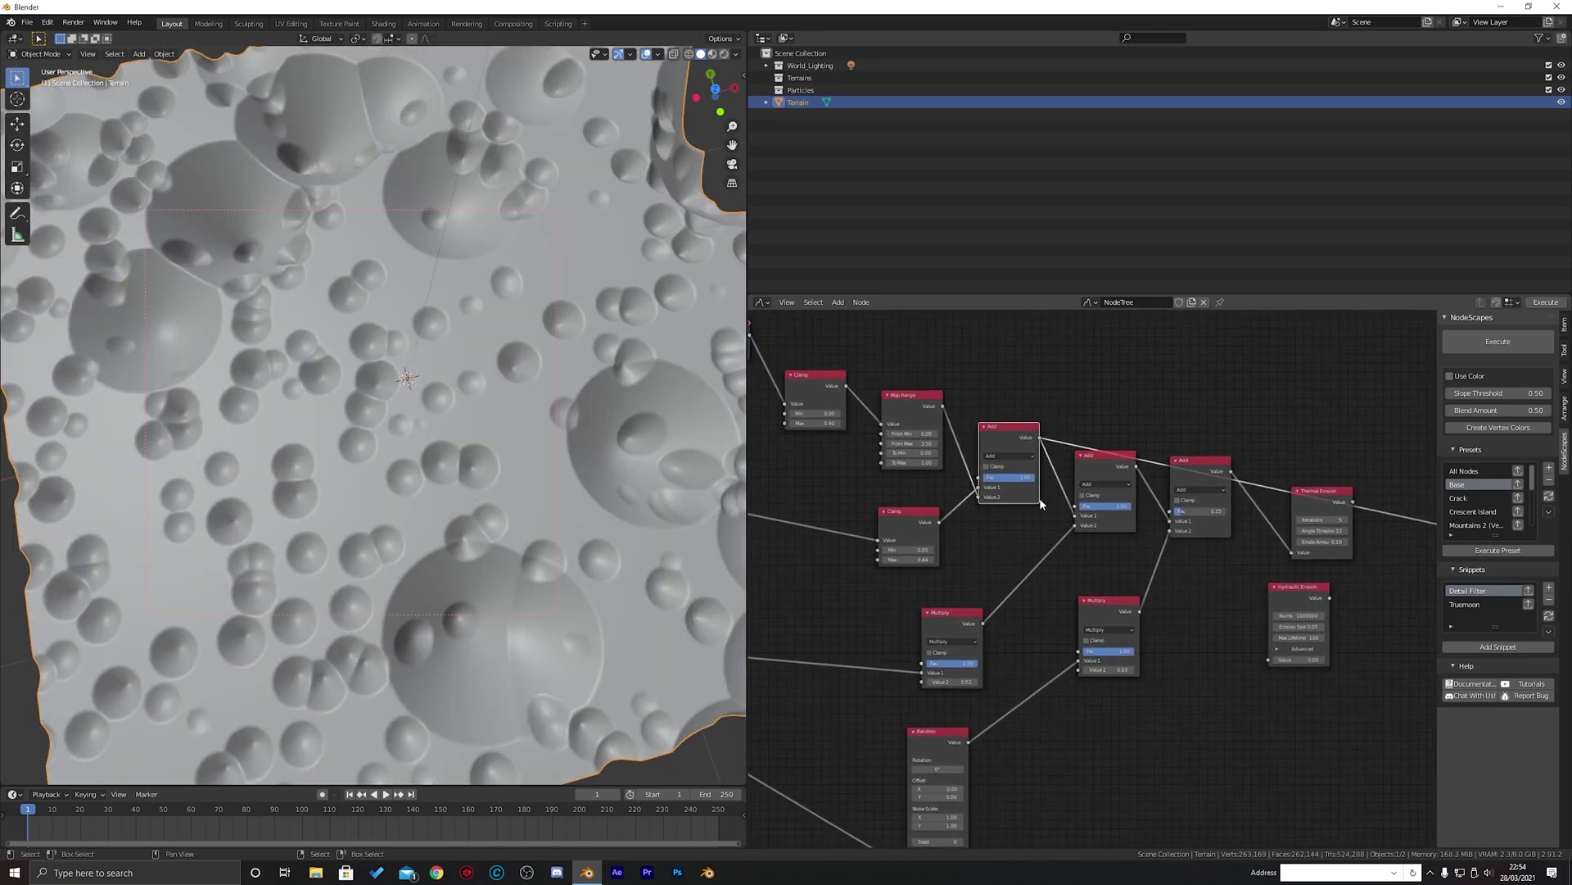
middle_click_drag(459, 344, 524, 410)
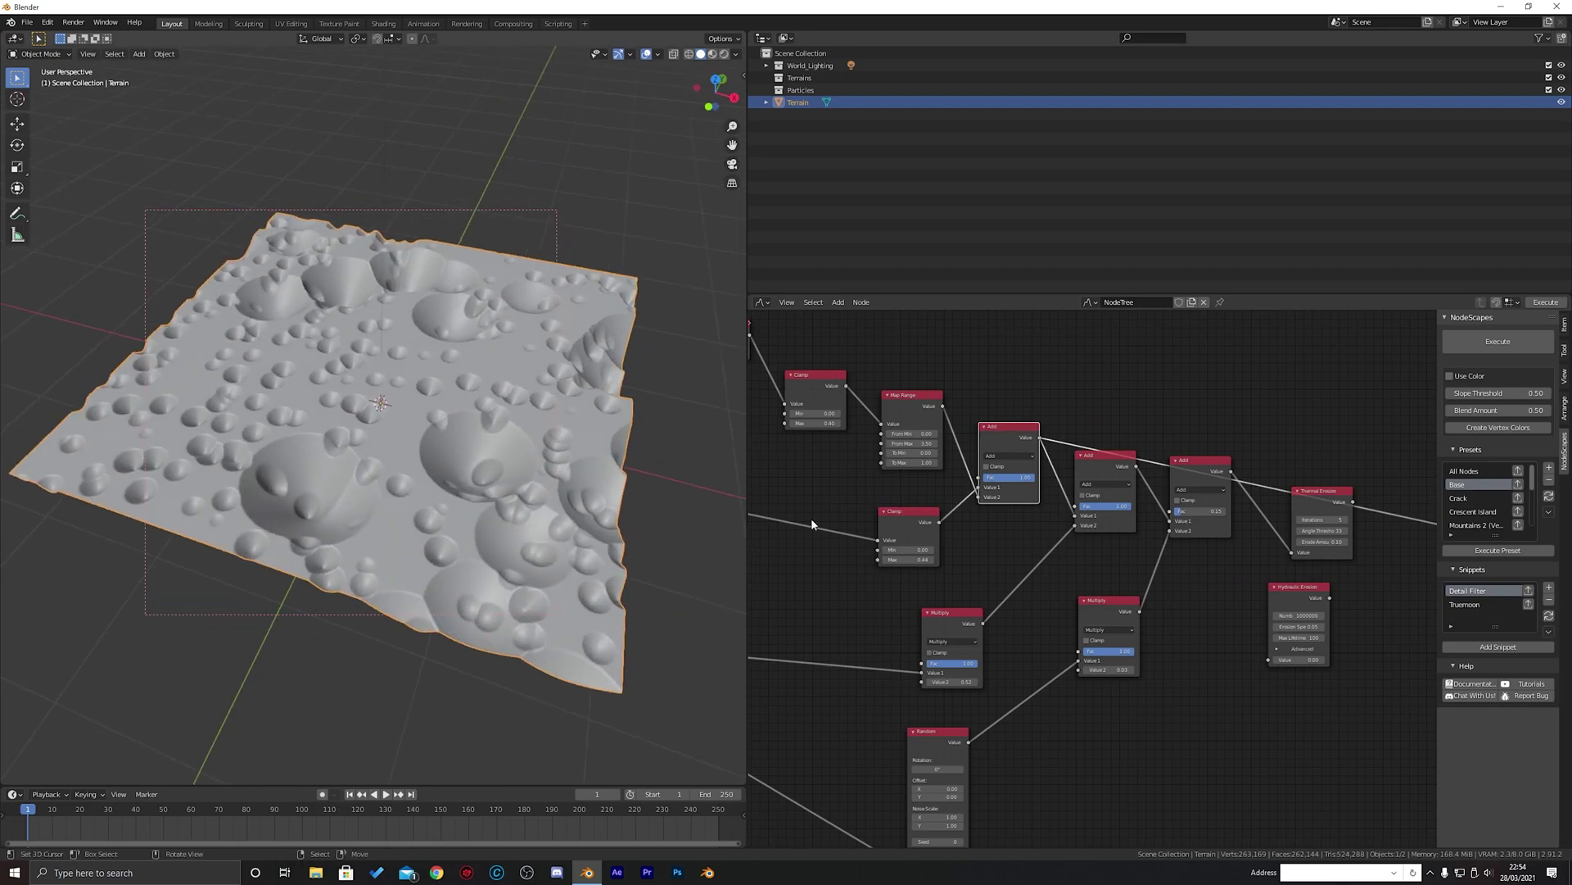
Insert the Hydraulic Erosion node between the first and second Add nodes, preview the second Add and execute the node tree
left_click_drag(1300, 587, 1078, 459)
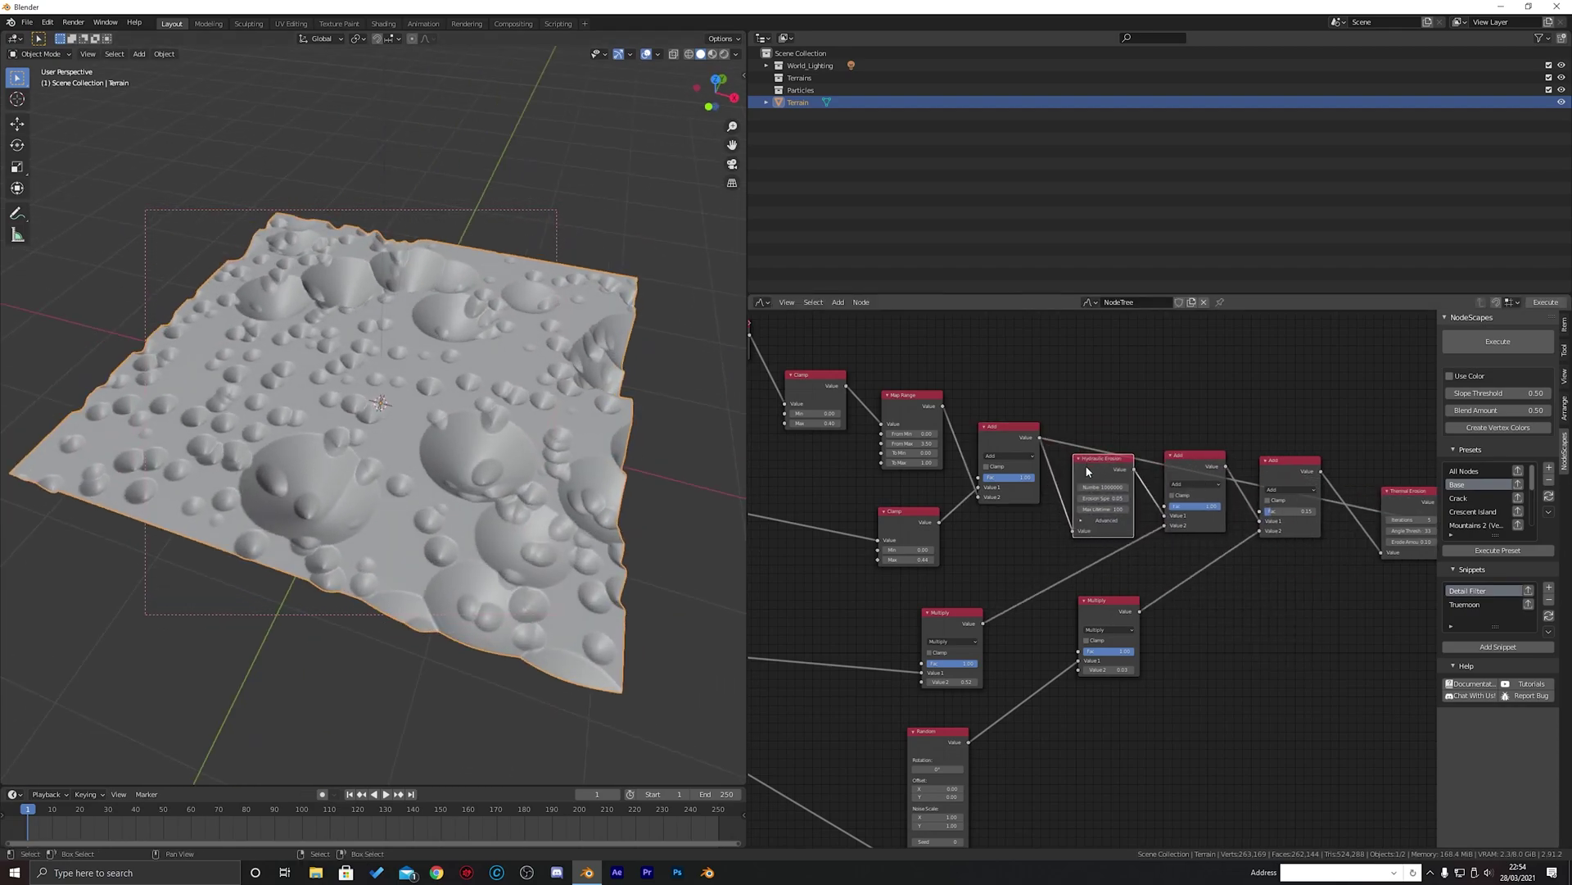
scroll(1159, 463, "up", 2)
left_click(1160, 462)
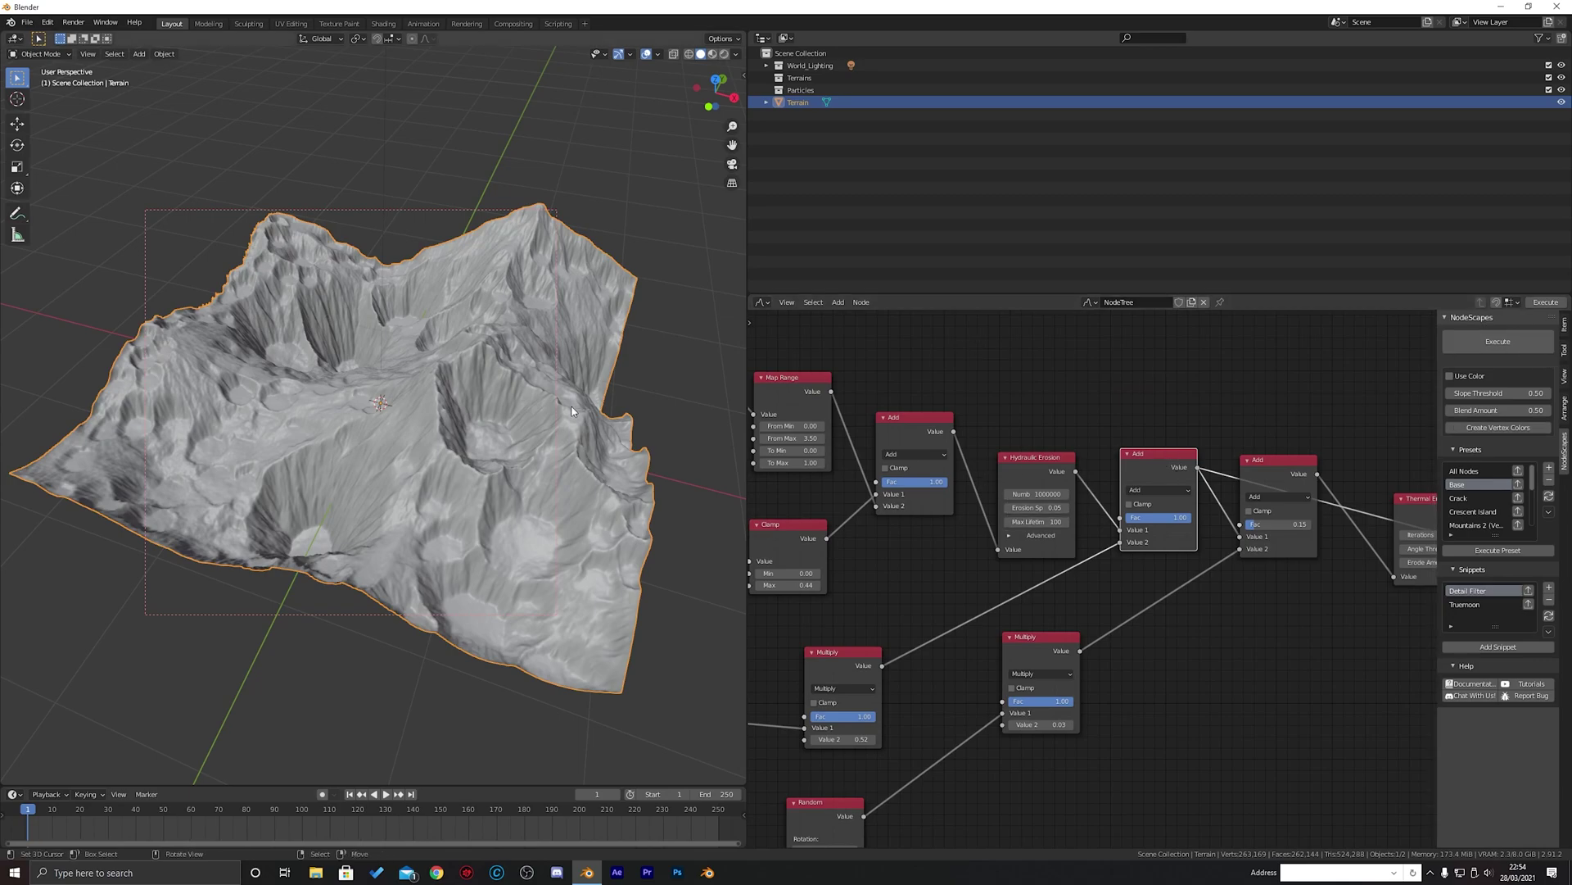
left_click(1469, 349)
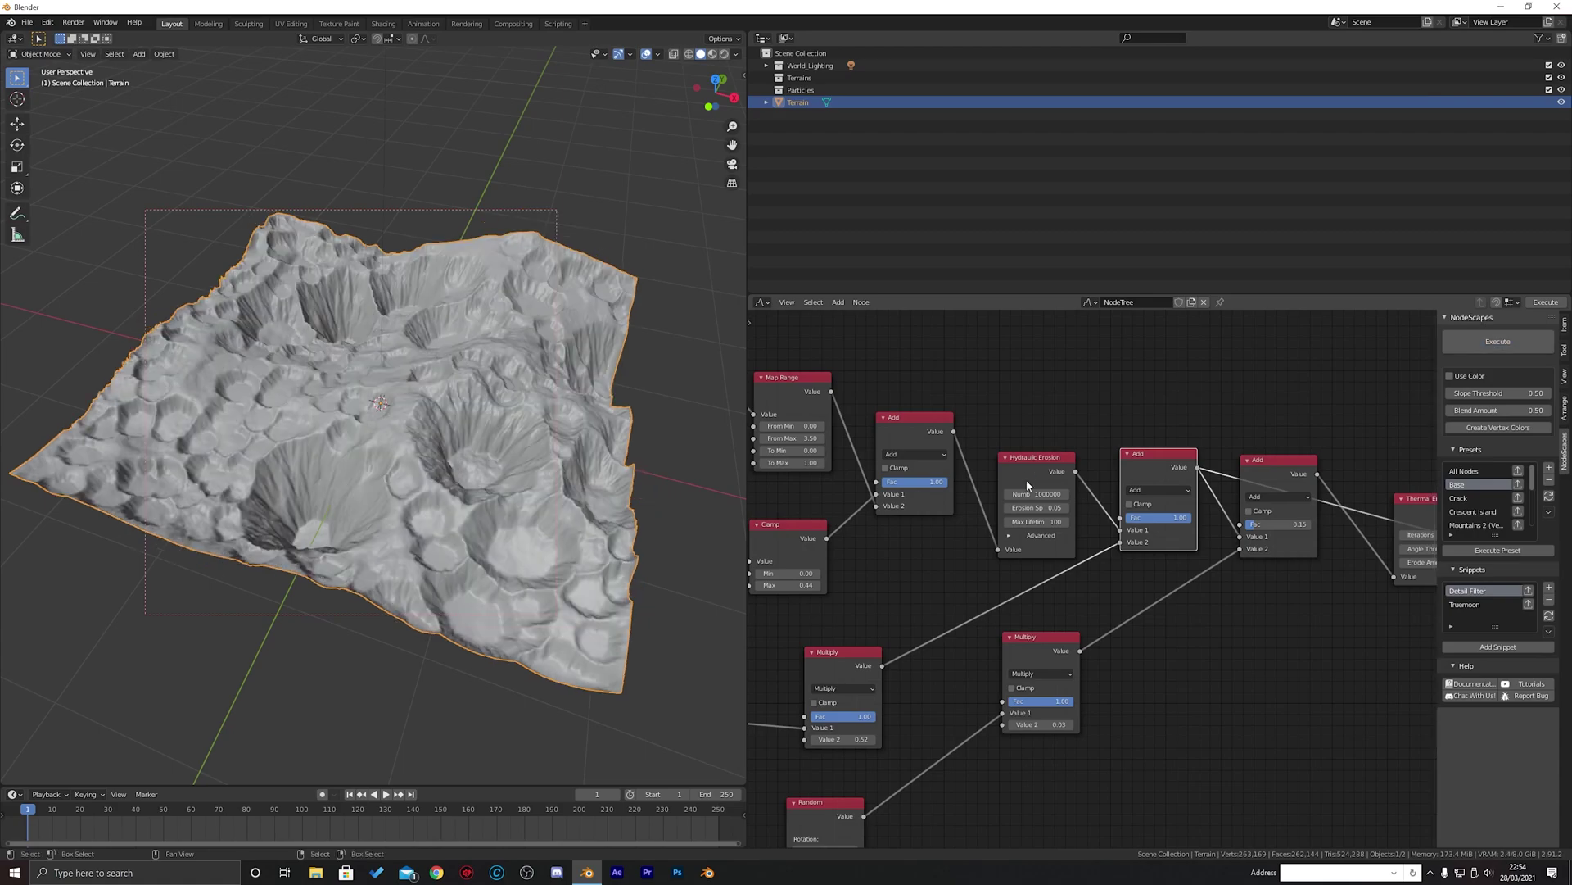
middle_click_drag(459, 393, 467, 456)
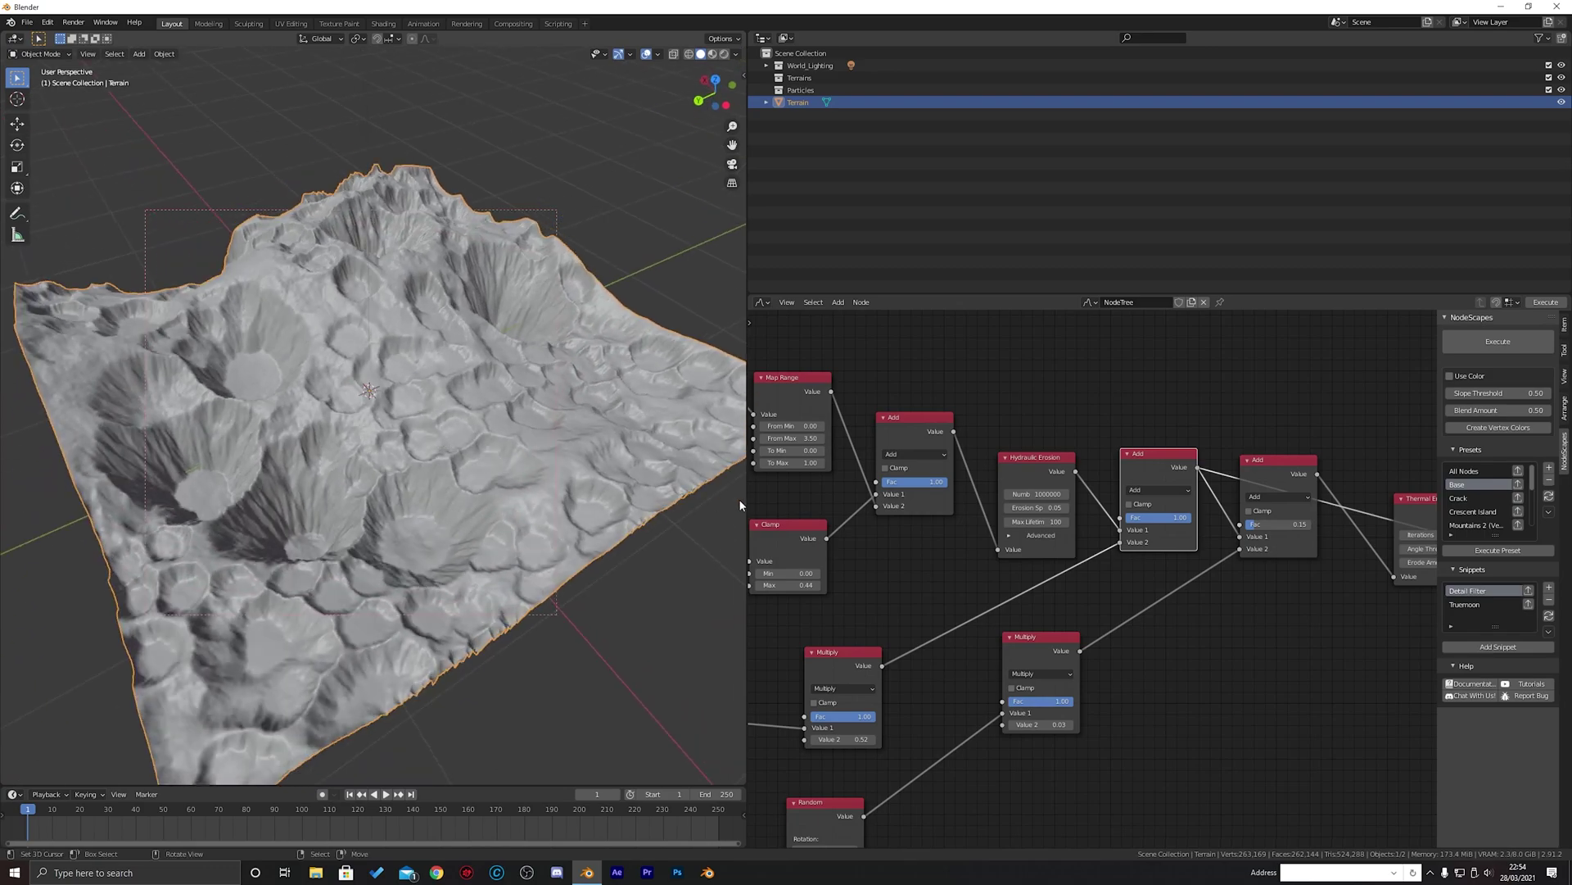
Preview the first Add node and set the upper Voronoi node's Noise Scale X and Y to 3.00
middle_click_drag(870, 505, 1089, 552)
scroll(934, 540, "up", 2)
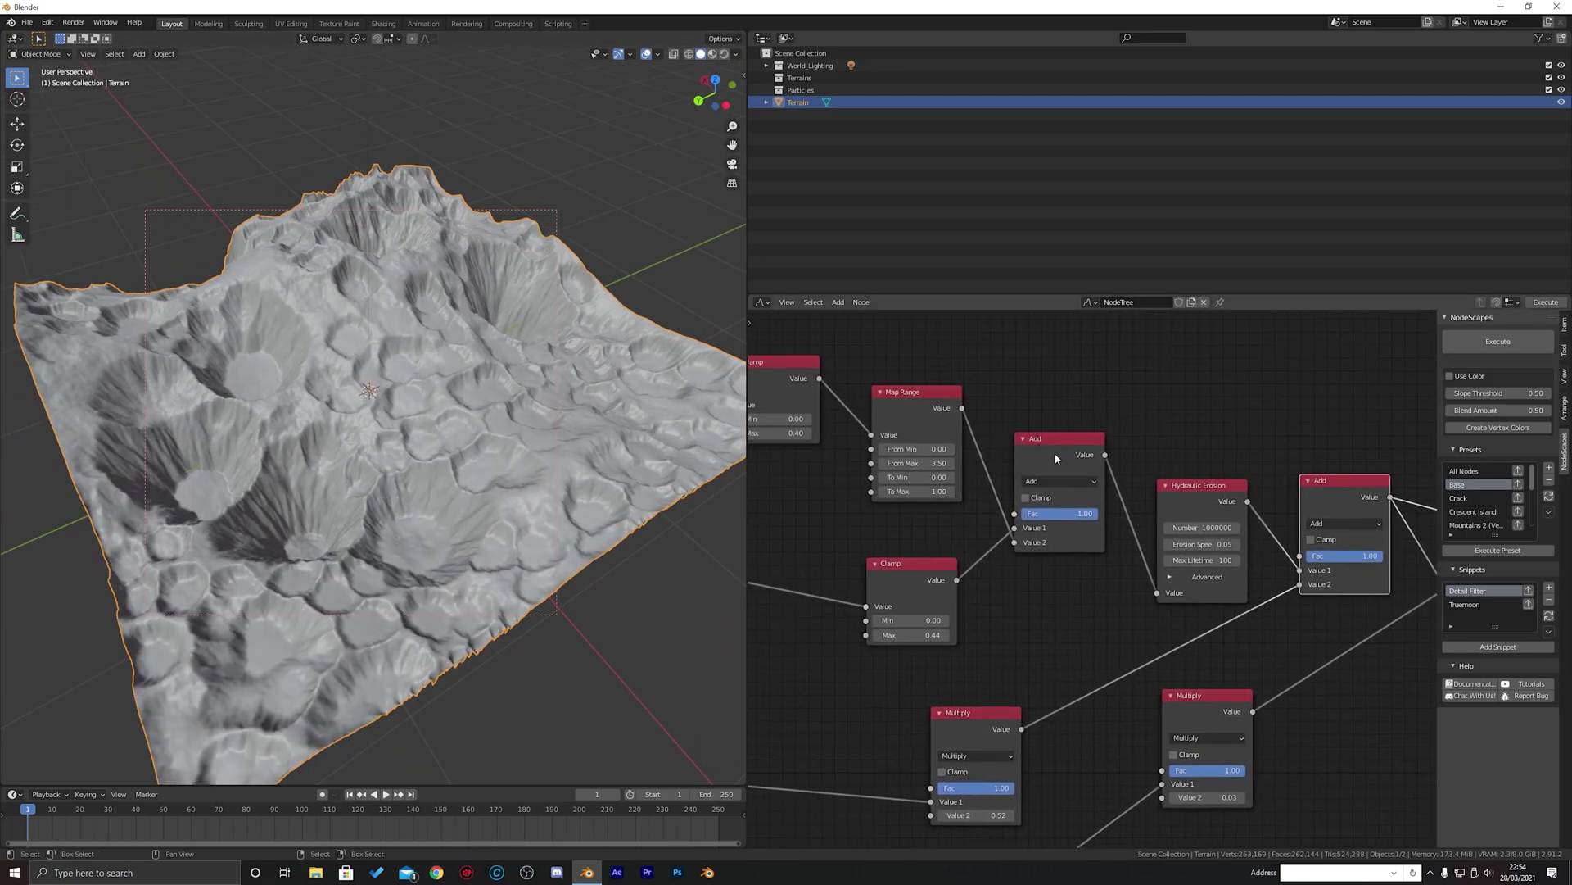
left_click(1055, 454, "ctrl+shift")
middle_click_drag(1054, 454, 1088, 468)
middle_click_drag(943, 420, 1287, 515)
left_click(856, 408)
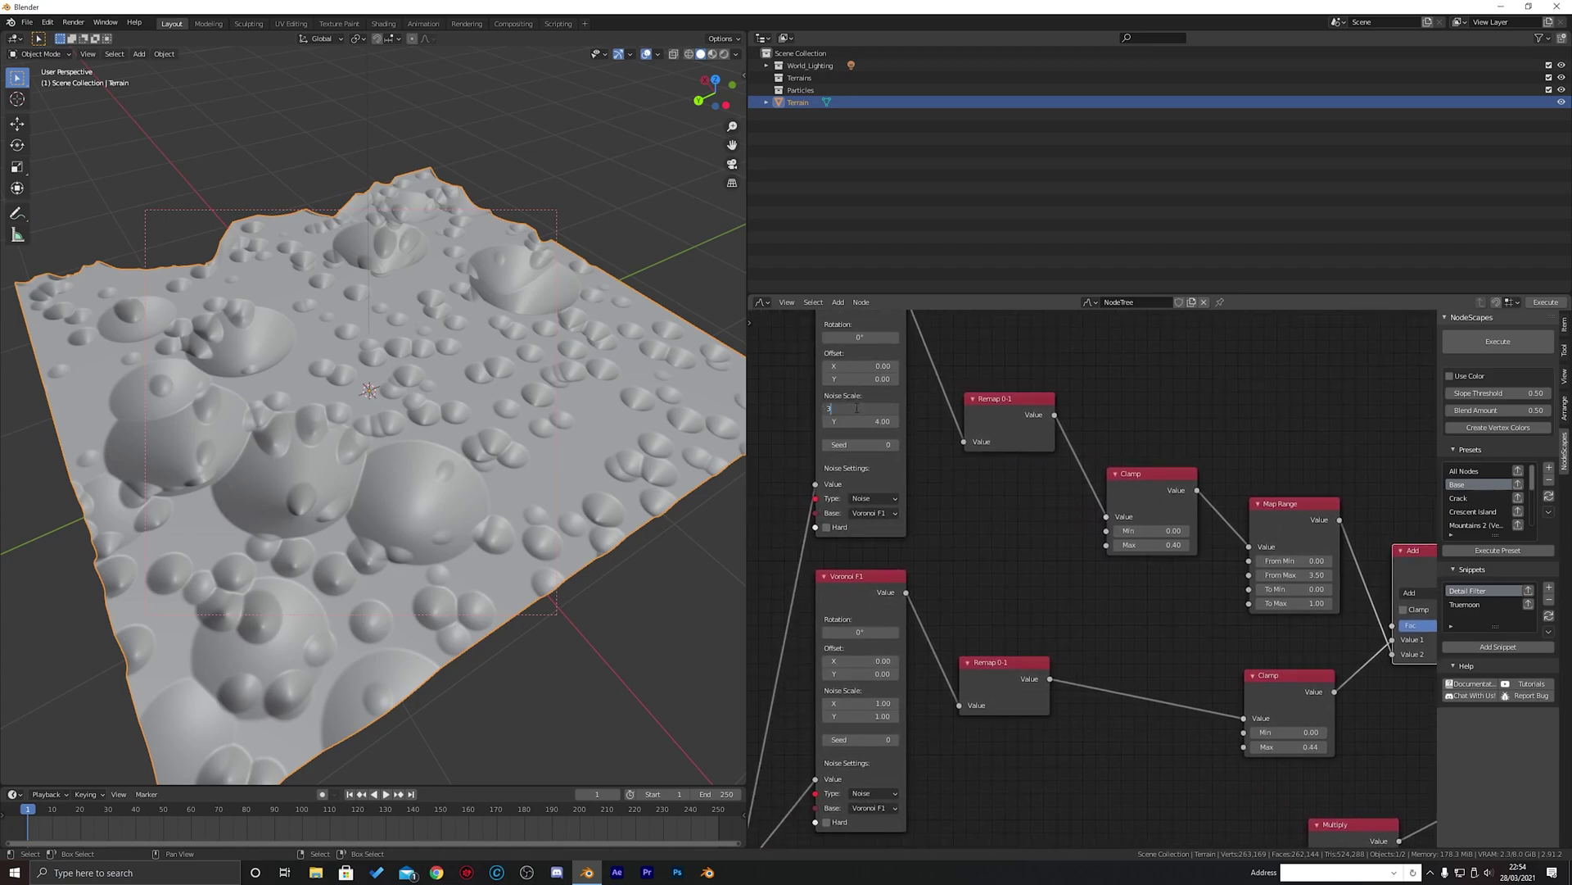
key("Return")
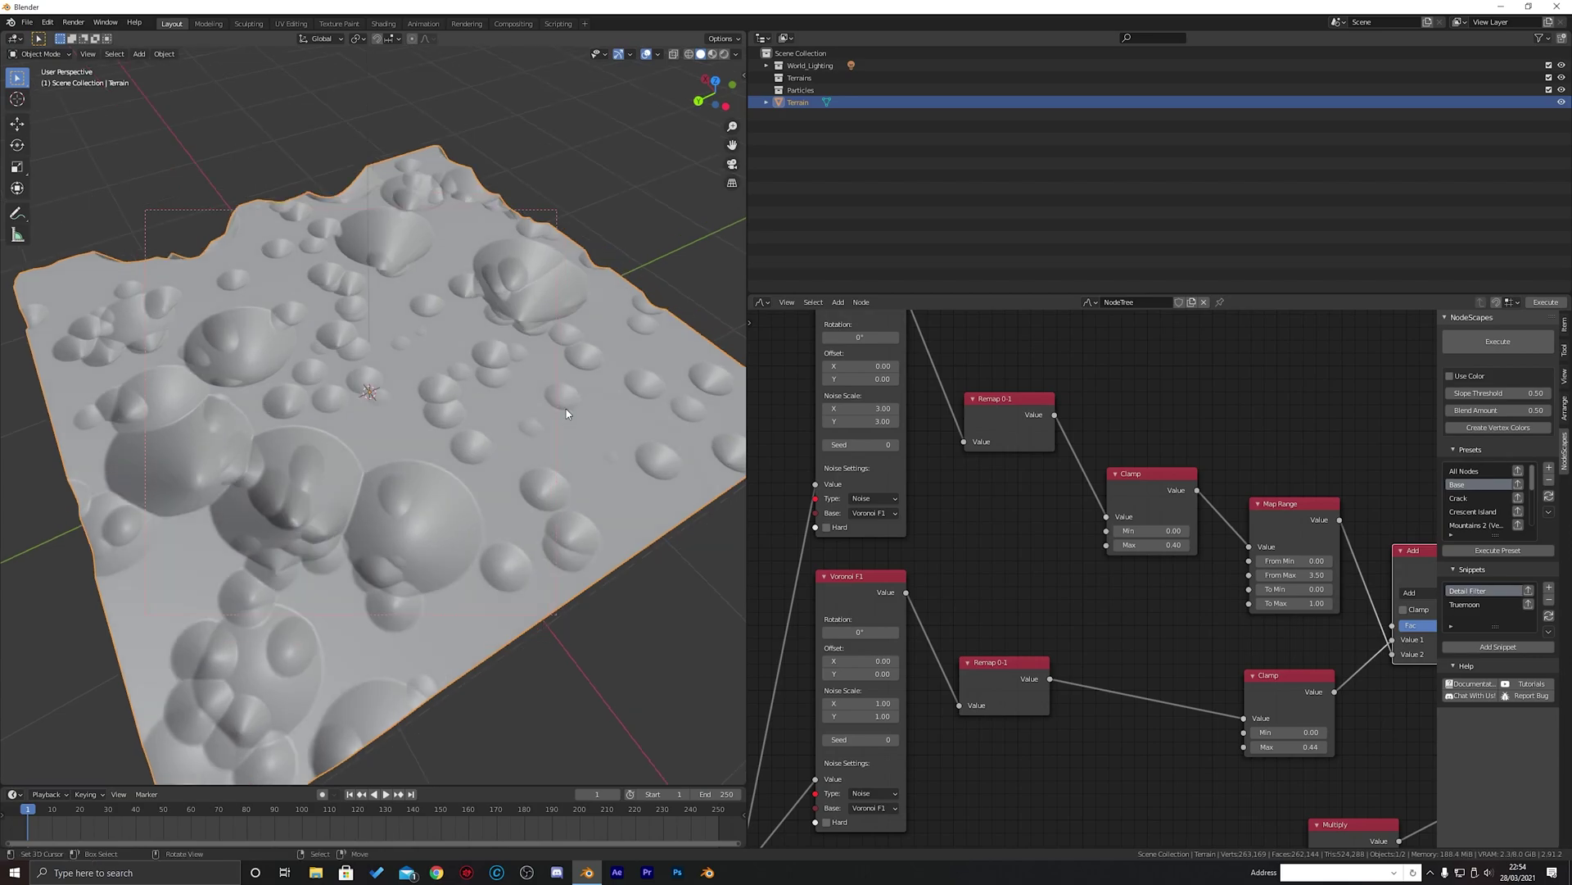
Preview the Hydraulic Erosion node's output on the terrain
middle_click_drag(1145, 477, 944, 437)
left_click(944, 436, "ctrl+shift")
middle_click_drag(1049, 460, 979, 444)
left_click(1021, 459, "ctrl+shift")
middle_click_drag(1127, 492, 1037, 470)
left_click(1091, 490, "ctrl+shift")
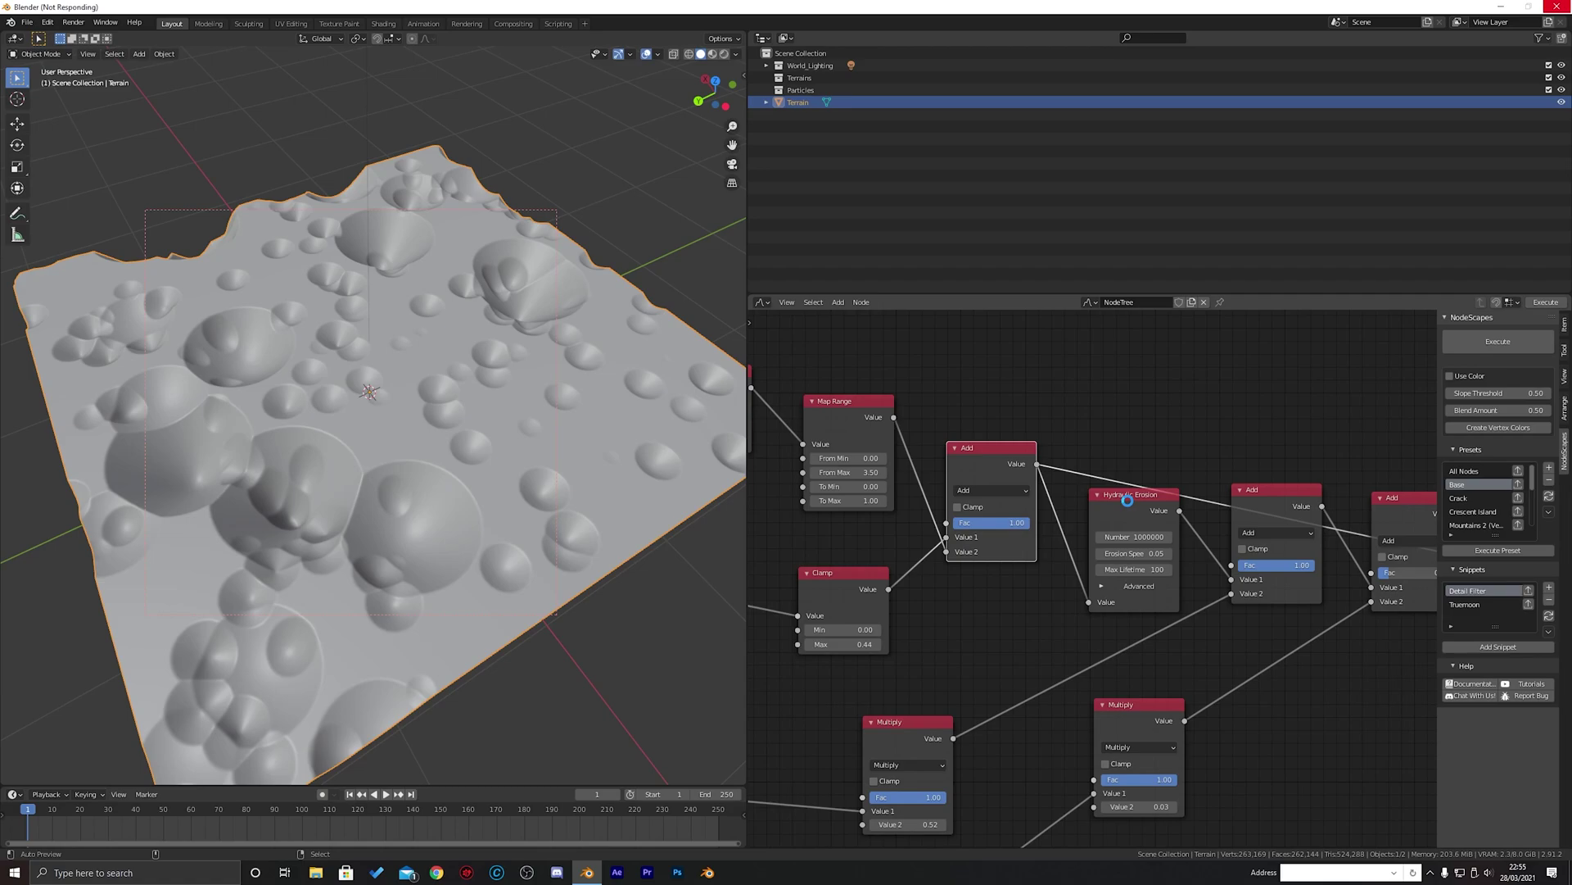
middle_click_drag(393, 392, 334, 360)
Preview the Thermal Erosion node's output and inspect the craters
scroll(1255, 470, "down", 2)
middle_click_drag(1326, 491, 1196, 472)
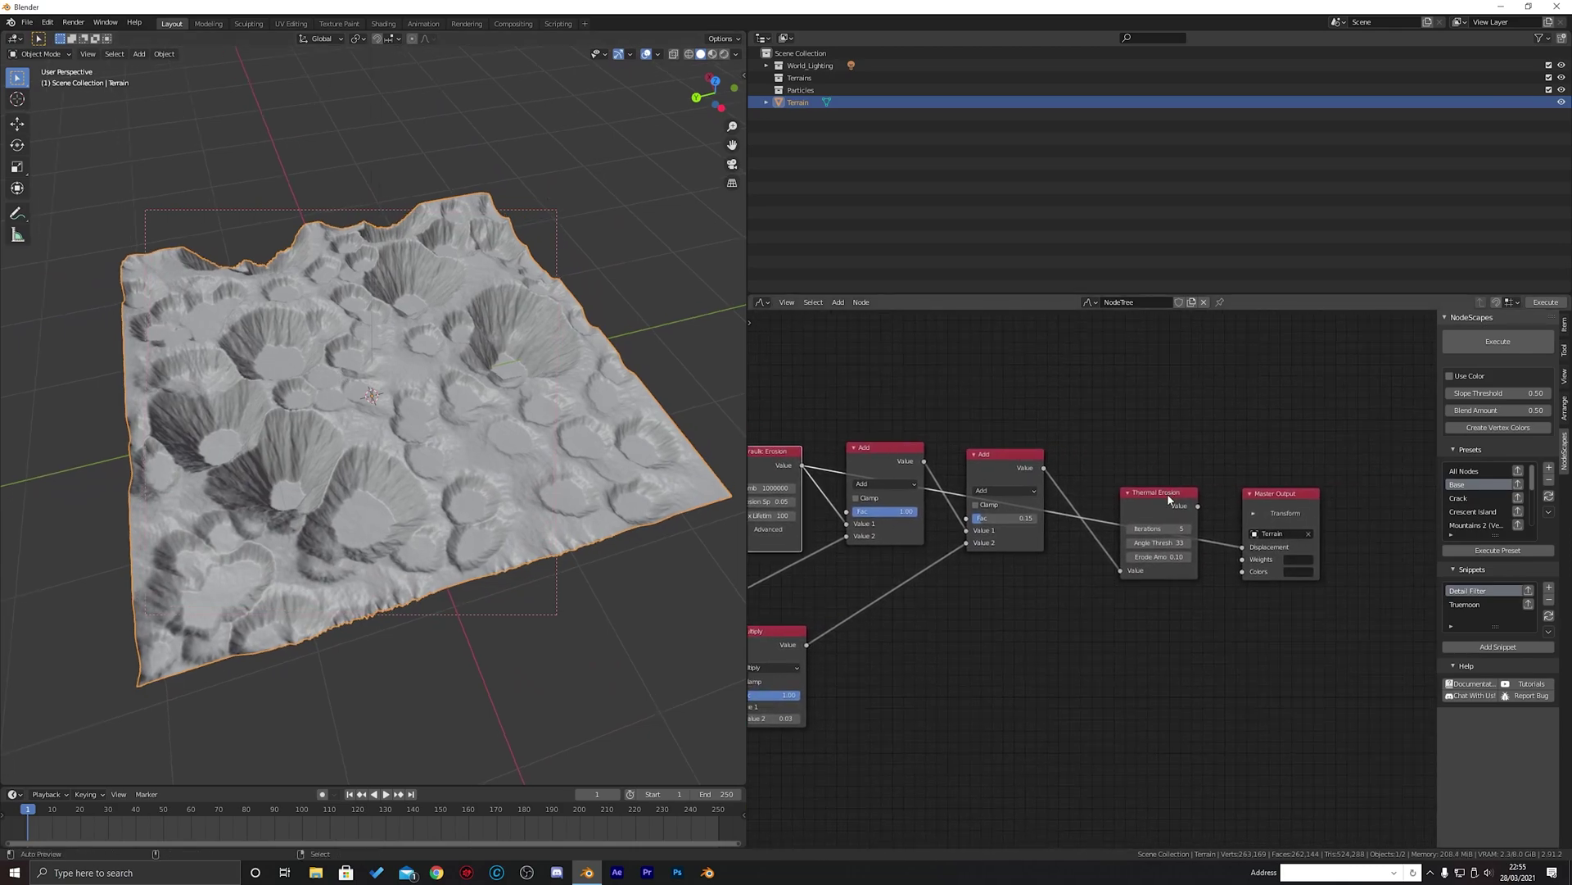
left_click(1167, 494, "ctrl+shift")
scroll(464, 406, "up", 5)
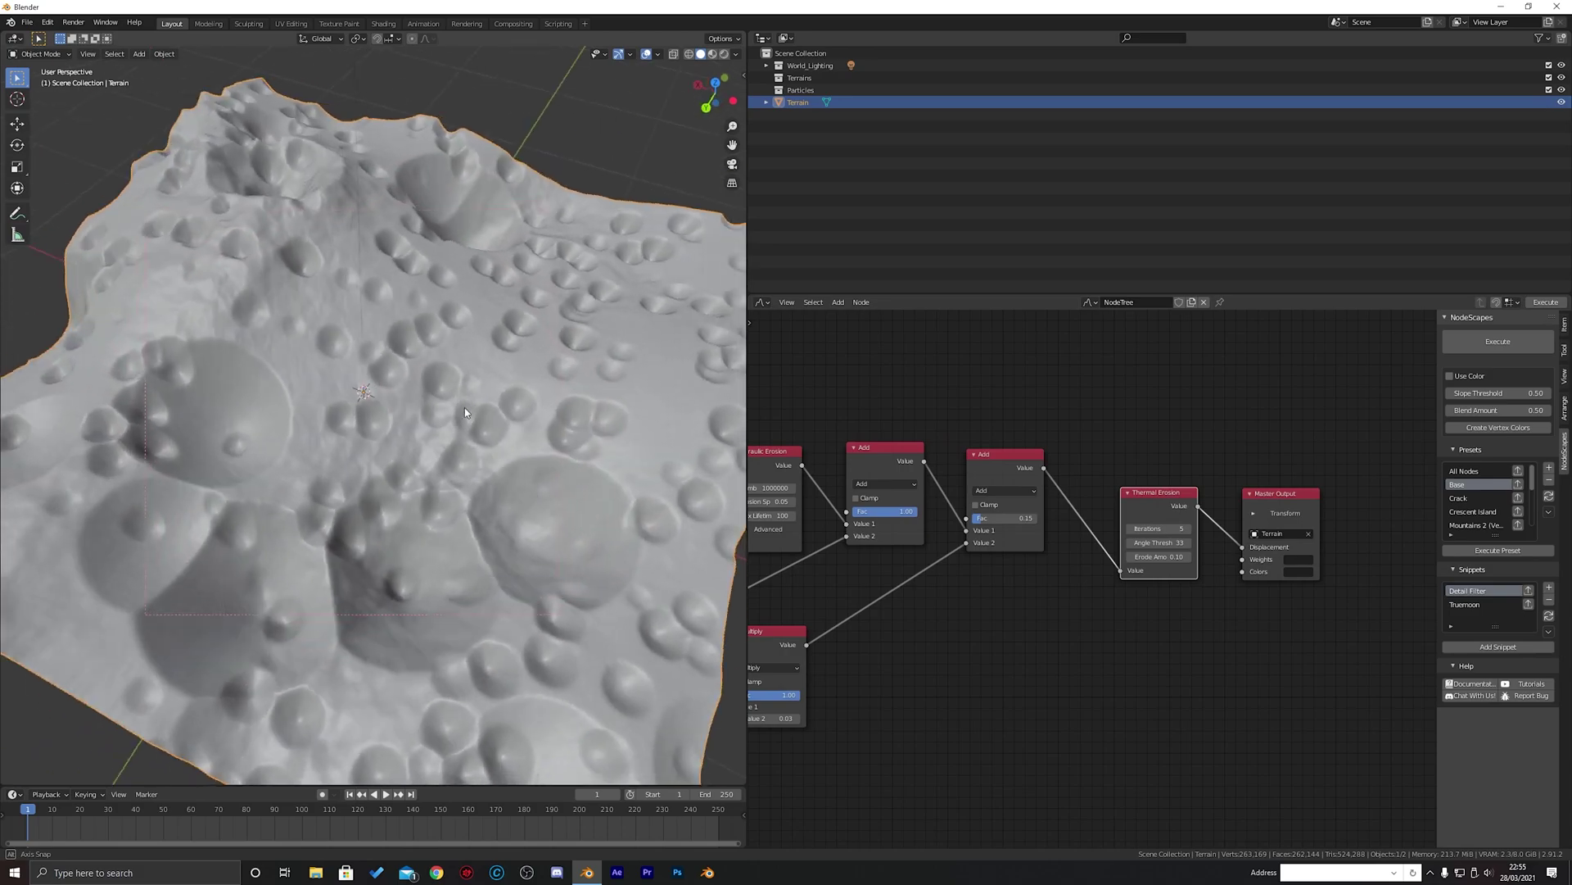
mouse_move(465, 406)
middle_mouse_down()
mouse_move(479, 417)
mouse_move(462, 416)
middle_mouse_up()
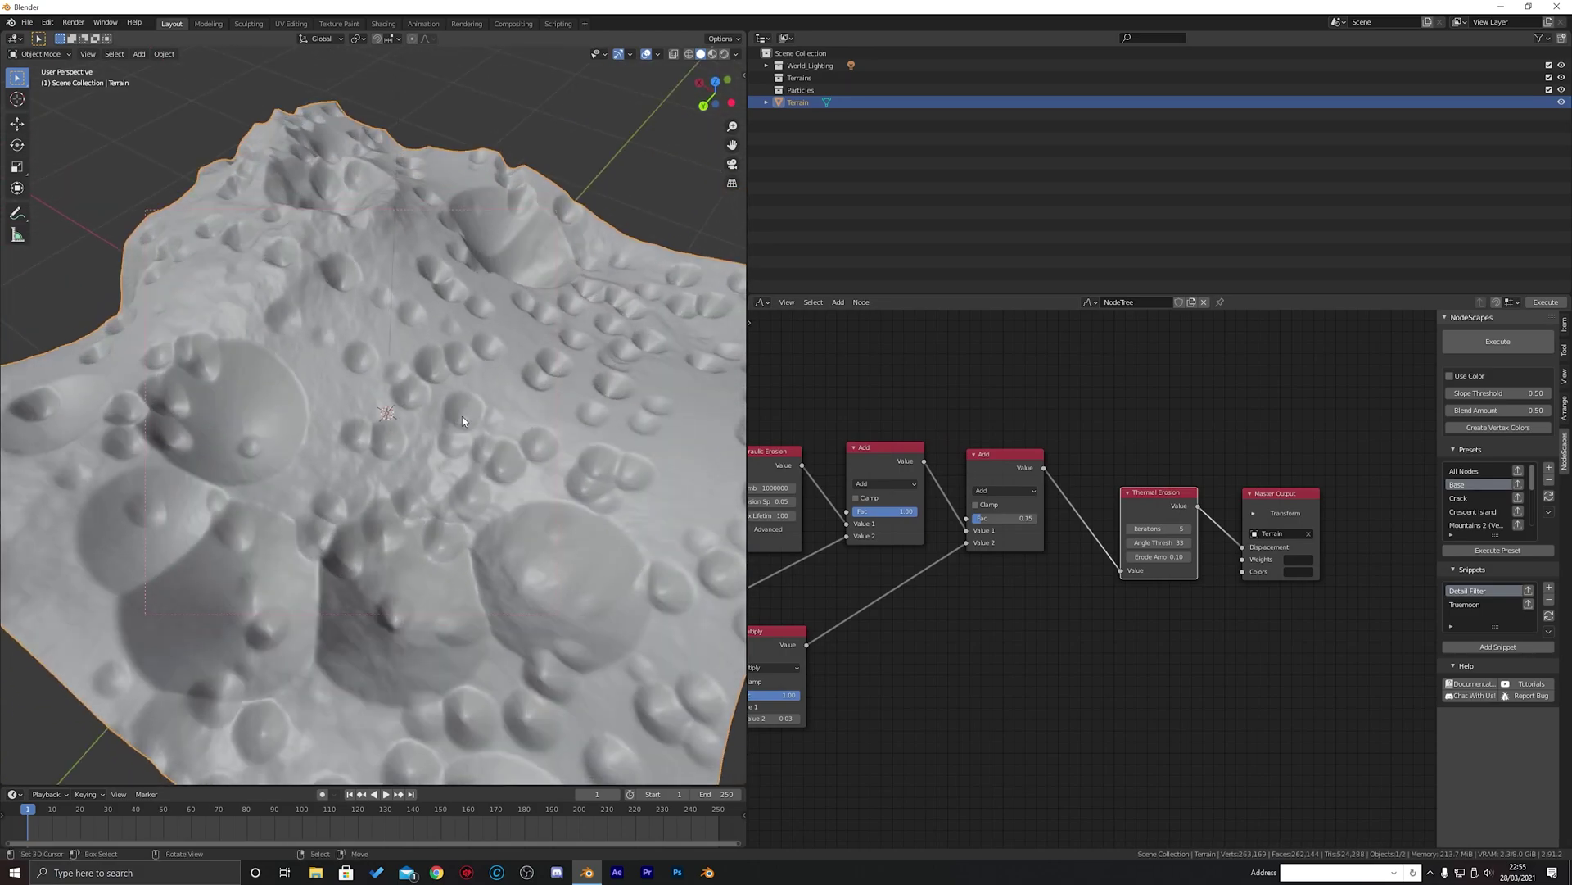
scroll(1093, 502, "down", 1)
Connect the final Add node directly to the Master Output as the terrain preview
middle_click_drag(1093, 503, 1132, 519)
left_click(1051, 479, "ctrl+shift")
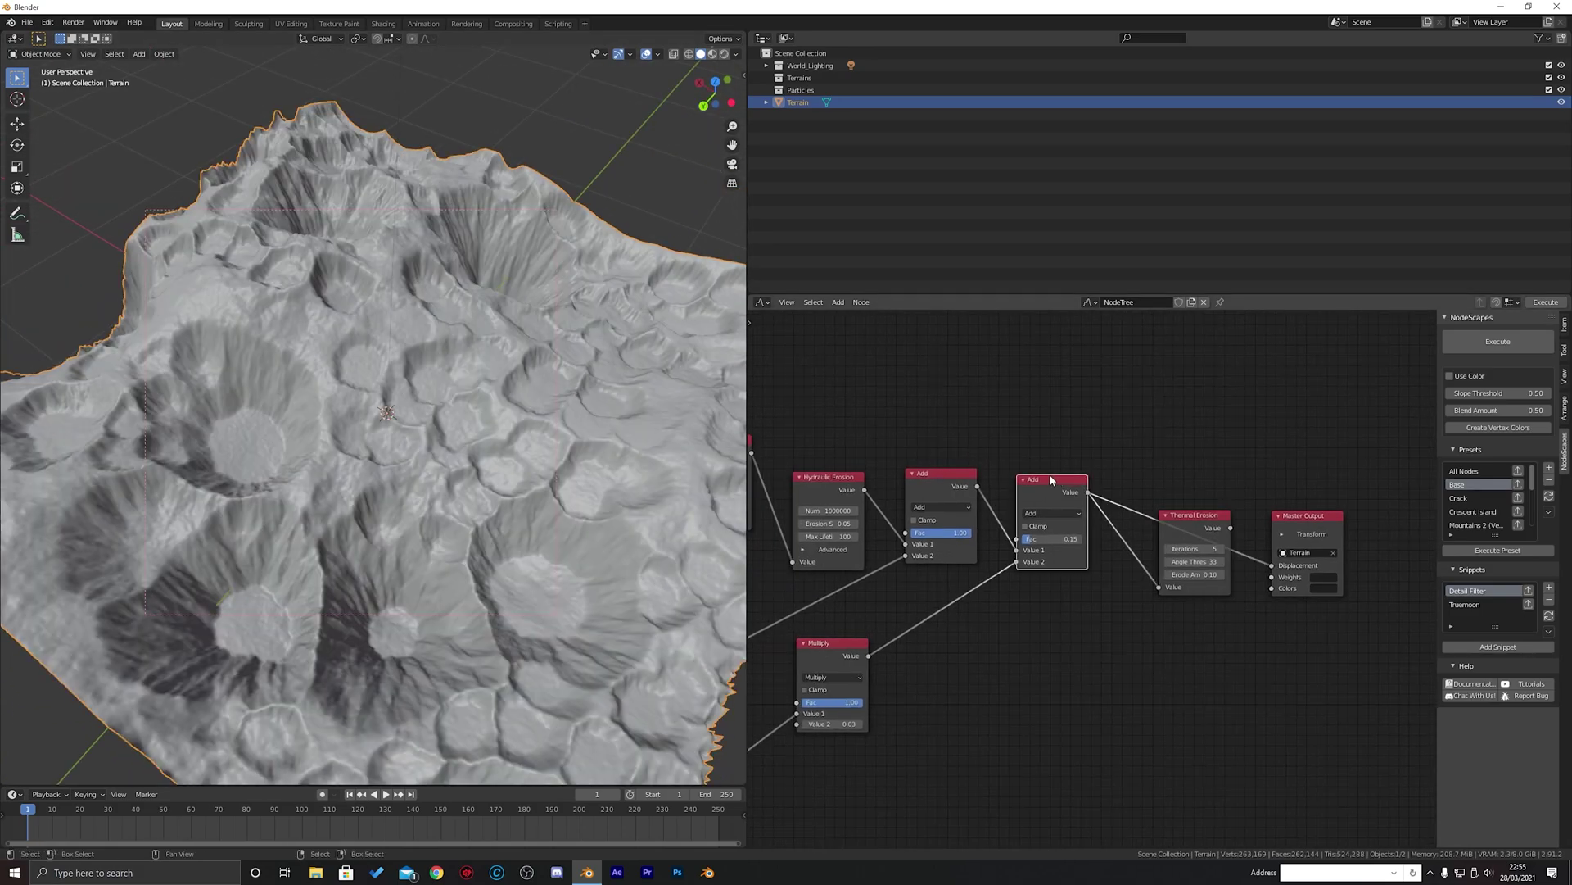
middle_click_drag(1099, 466, 1062, 445)
middle_click_drag(629, 483, 586, 434)
Delete the Thermal Erosion node and move the final Add node closer to the Master Output
left_click(1154, 500)
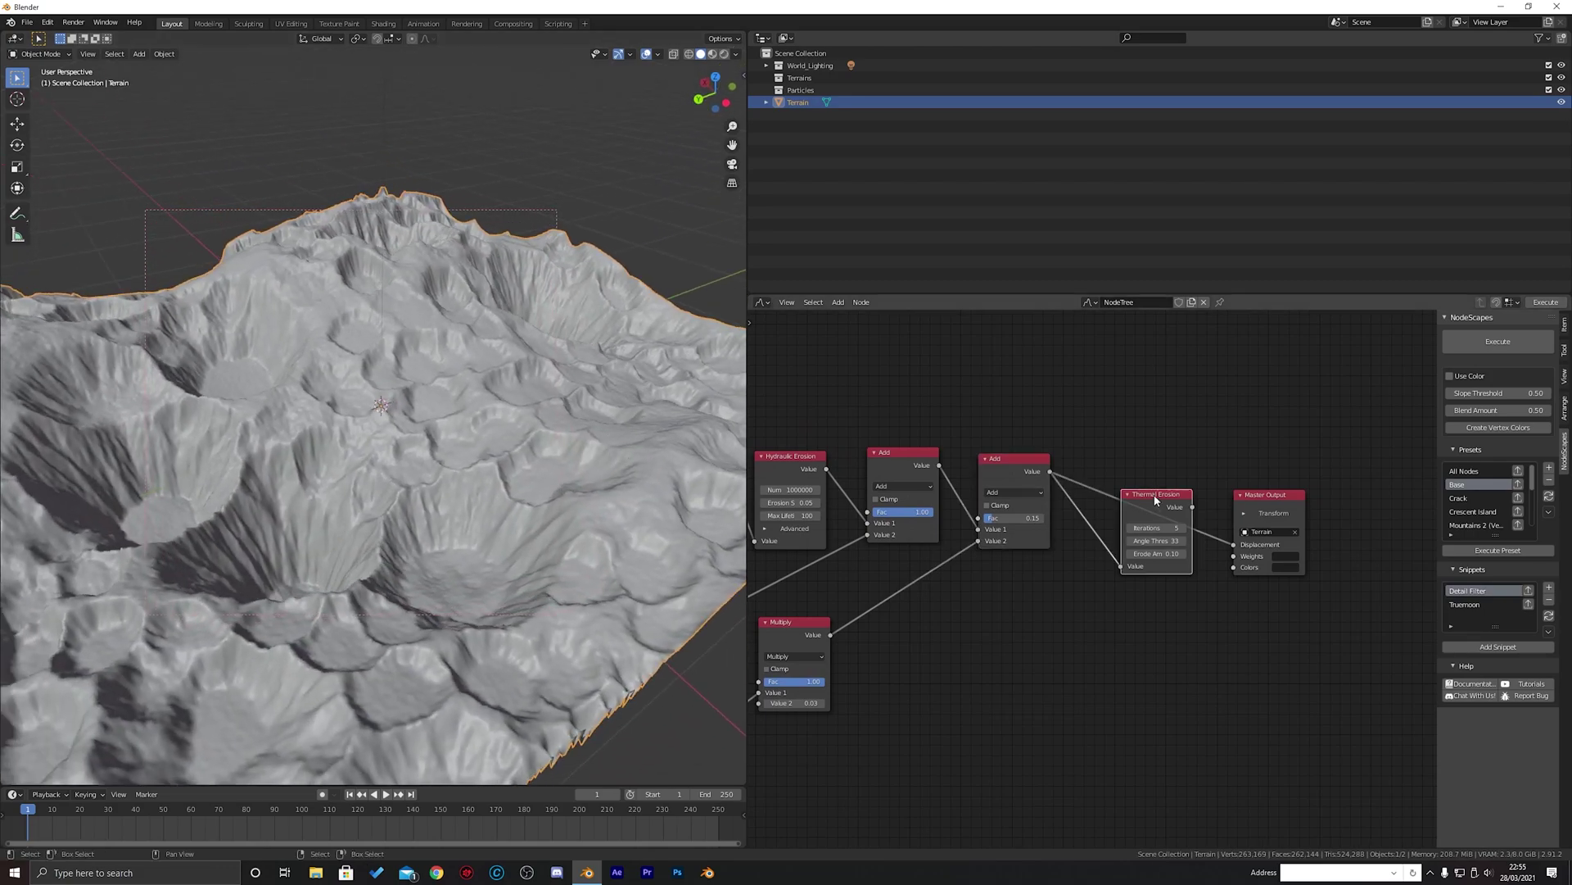
key("x")
left_click_drag(1014, 461, 1062, 480)
scroll(398, 469, "down", 5)
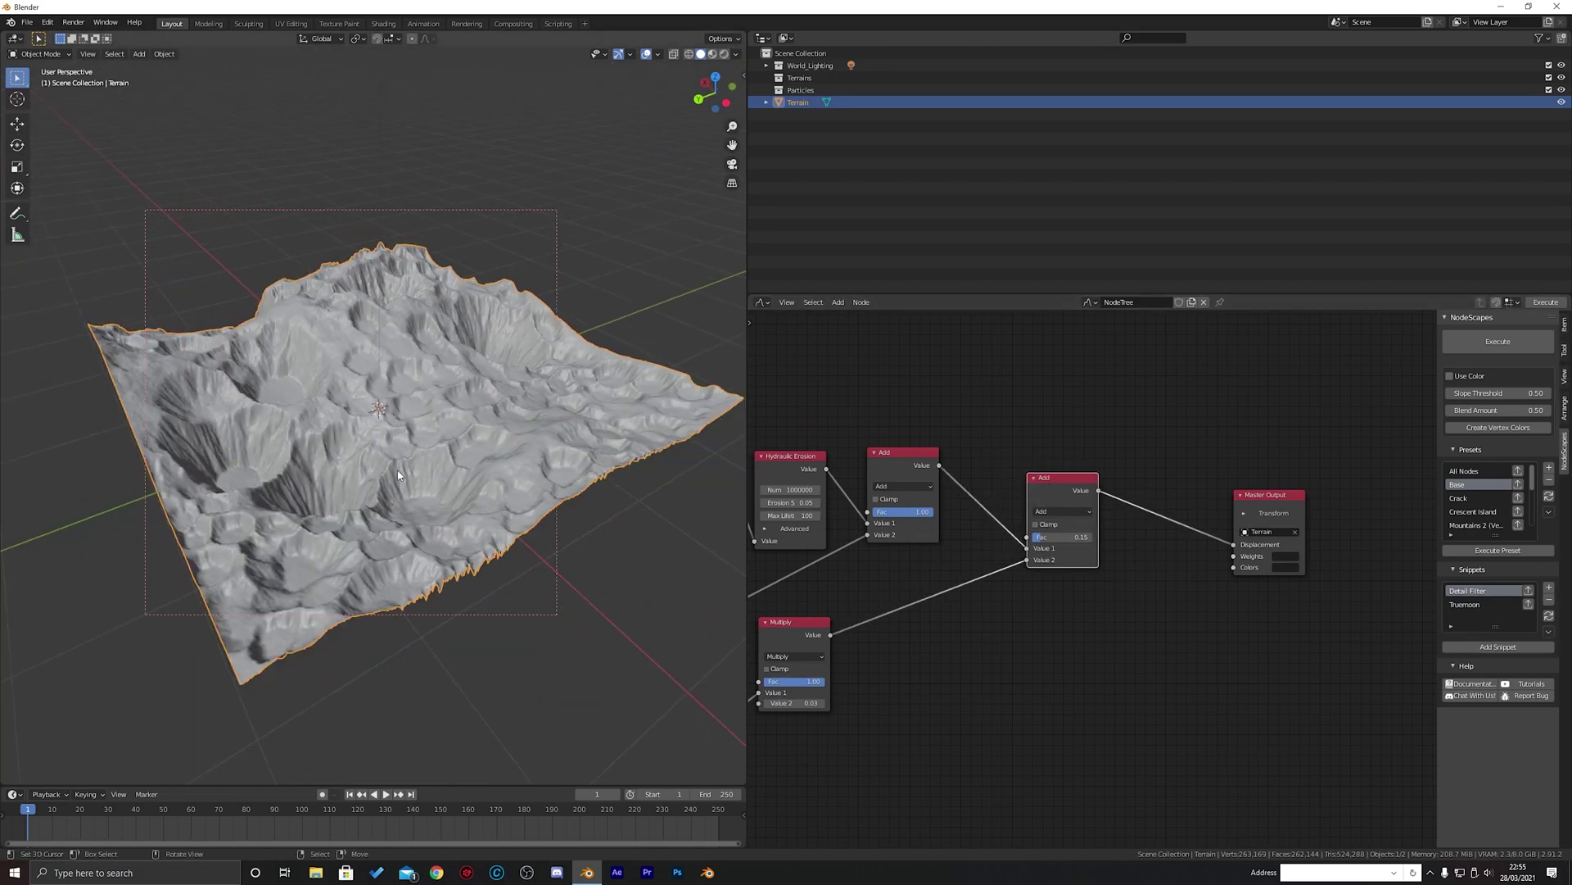
Try an Erosion Speed of 0.025 on the Hydraulic Erosion node and inspect the craters
middle_click_drag(344, 443, 428, 435)
scroll(434, 467, "up", 3)
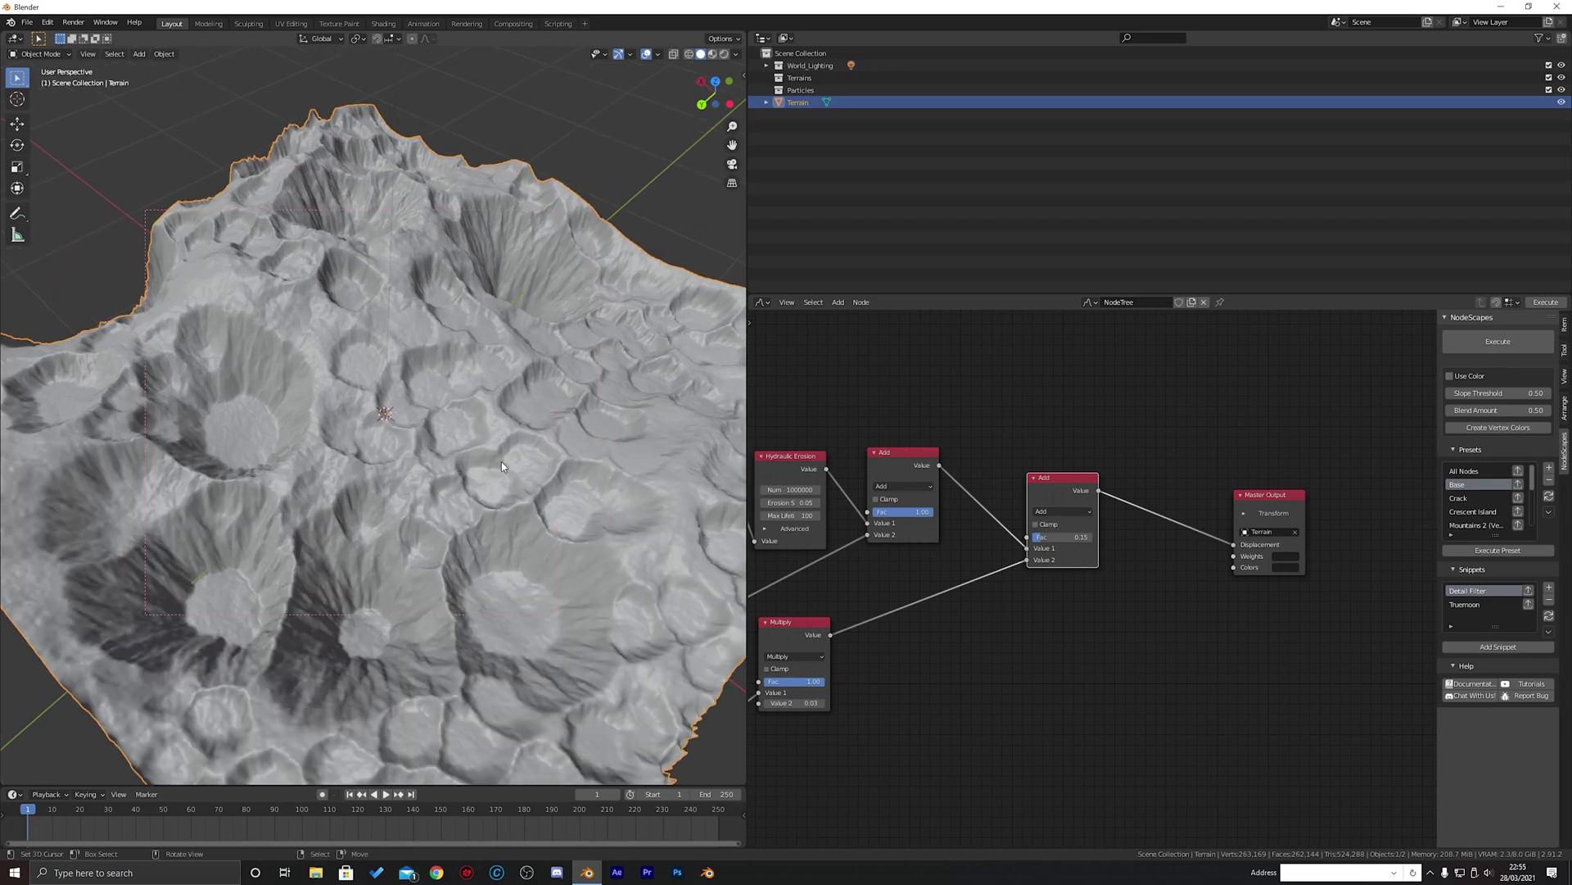
scroll(884, 507, "down", 1)
scroll(885, 508, "down", 3)
scroll(1079, 560, "up", 5)
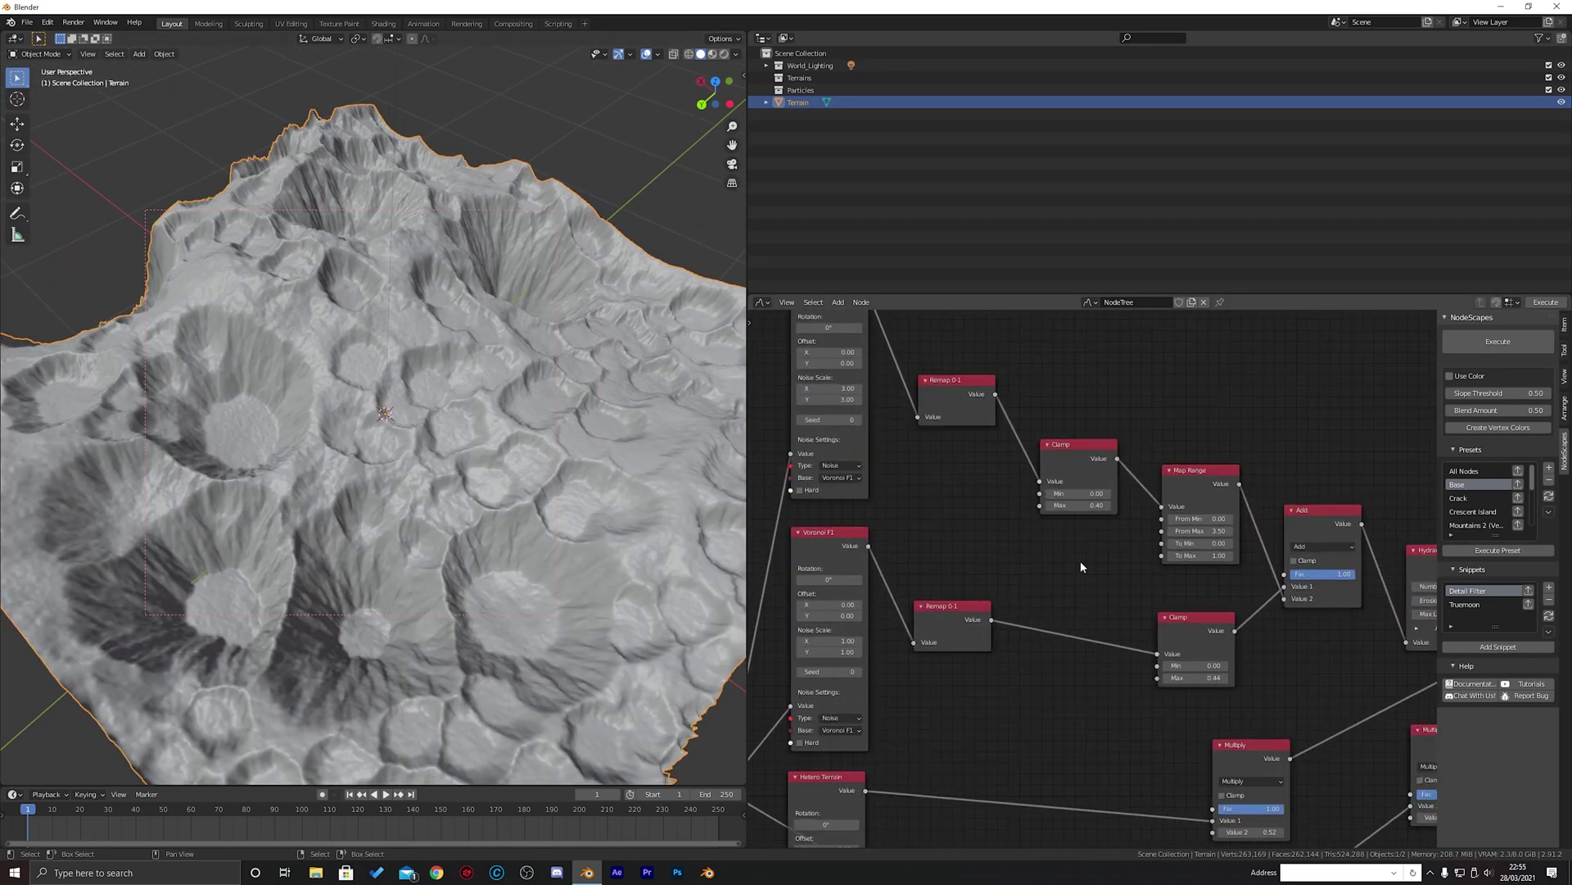
scroll(1293, 575, "up", 3)
double_click(1072, 508)
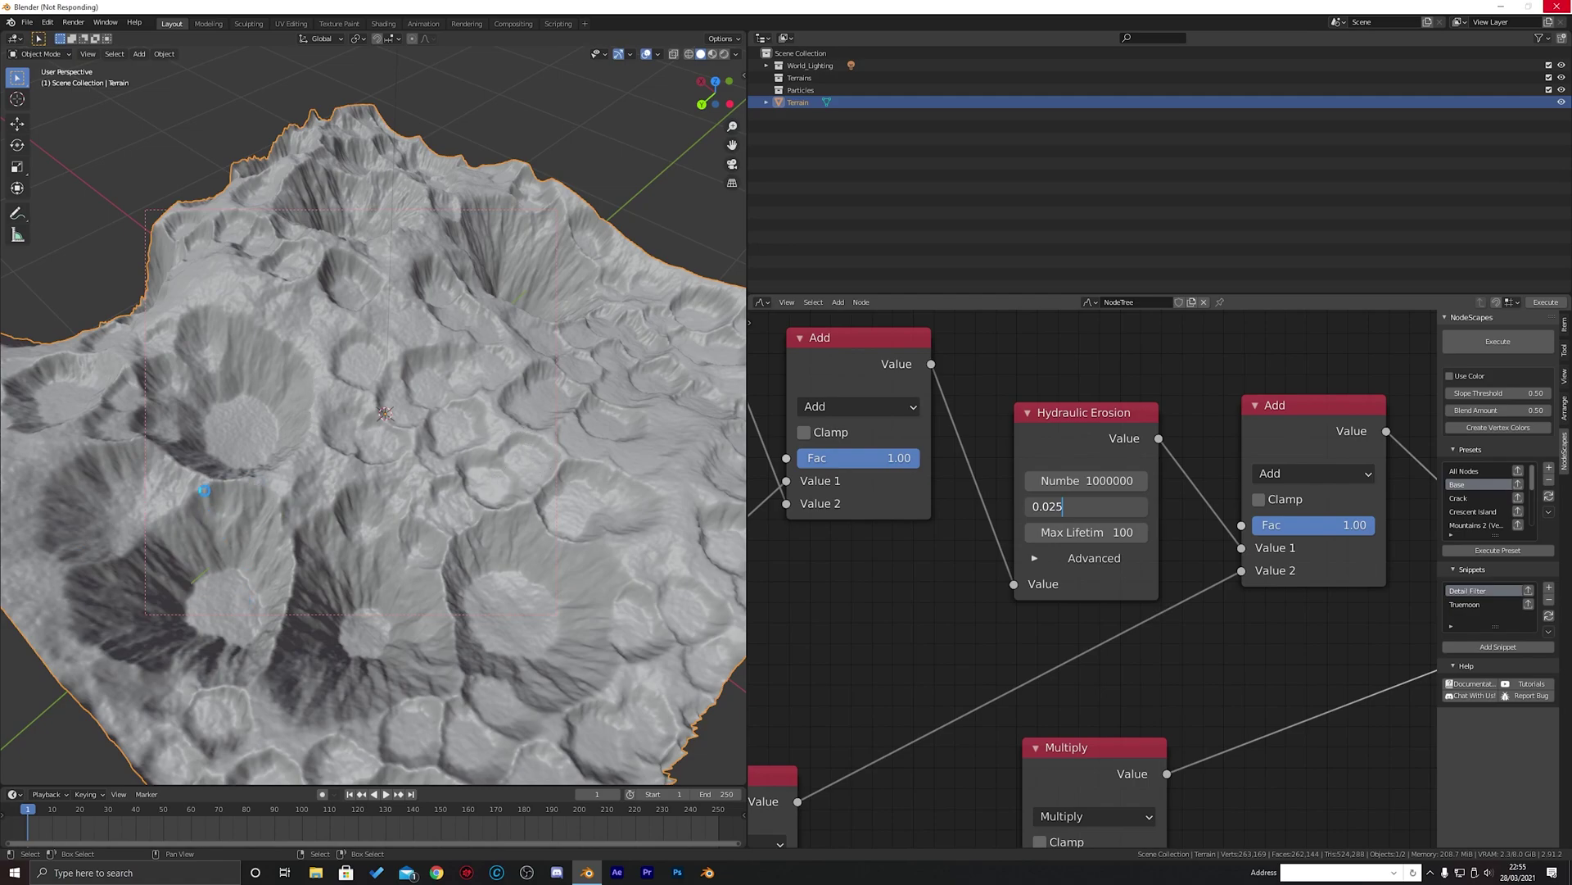
middle_click_drag(293, 550, 434, 434)
Set the Hydraulic Erosion node's Erosion Speed back to 0.05
left_click(1094, 506)
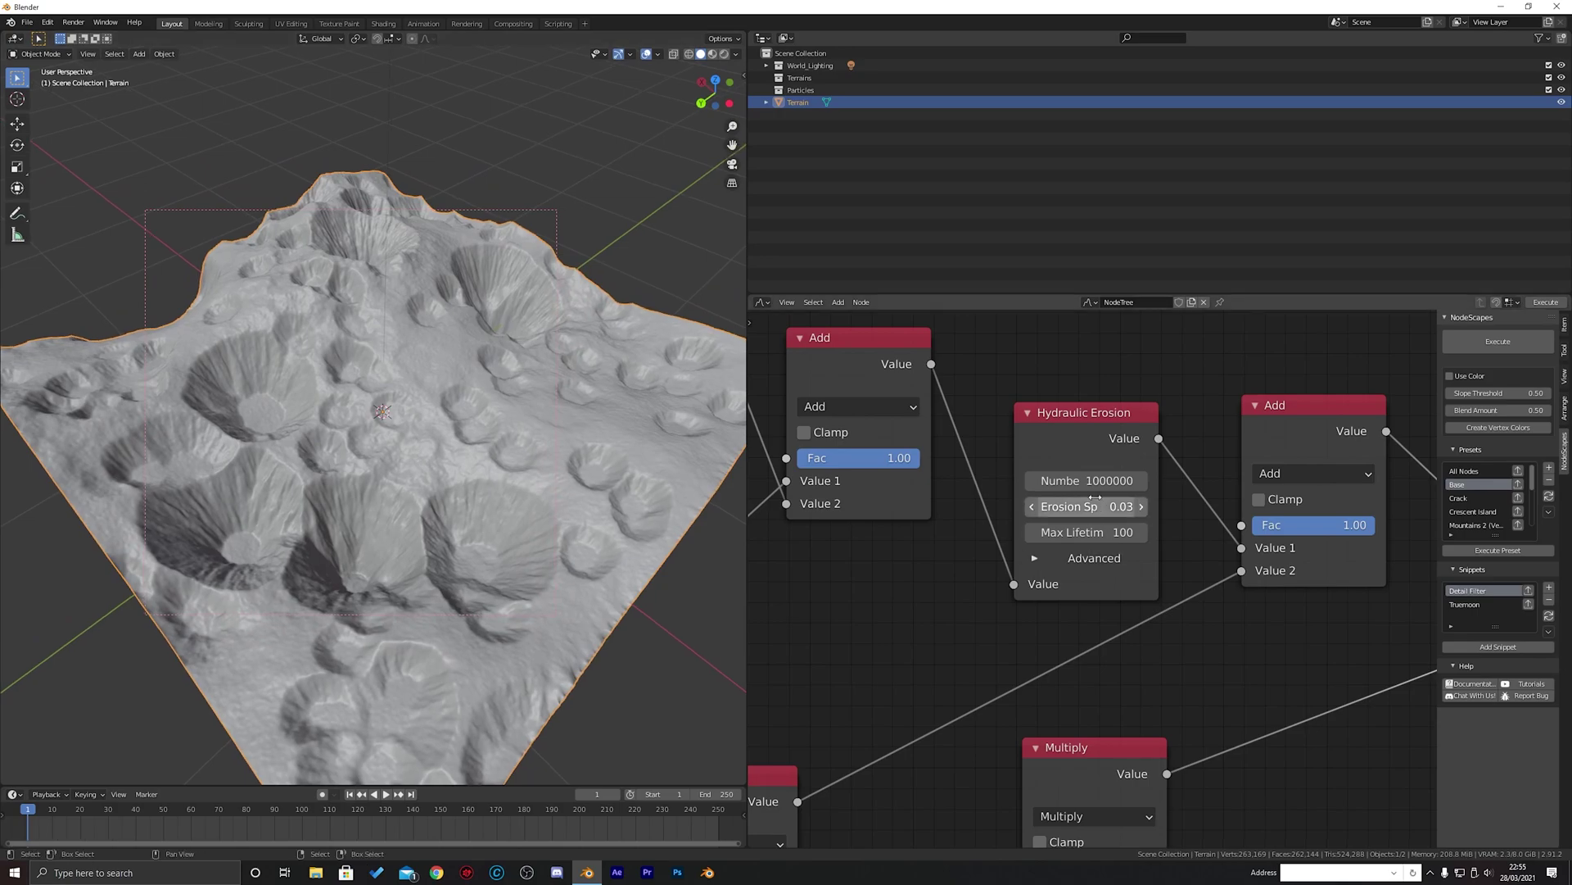
type("0.0")
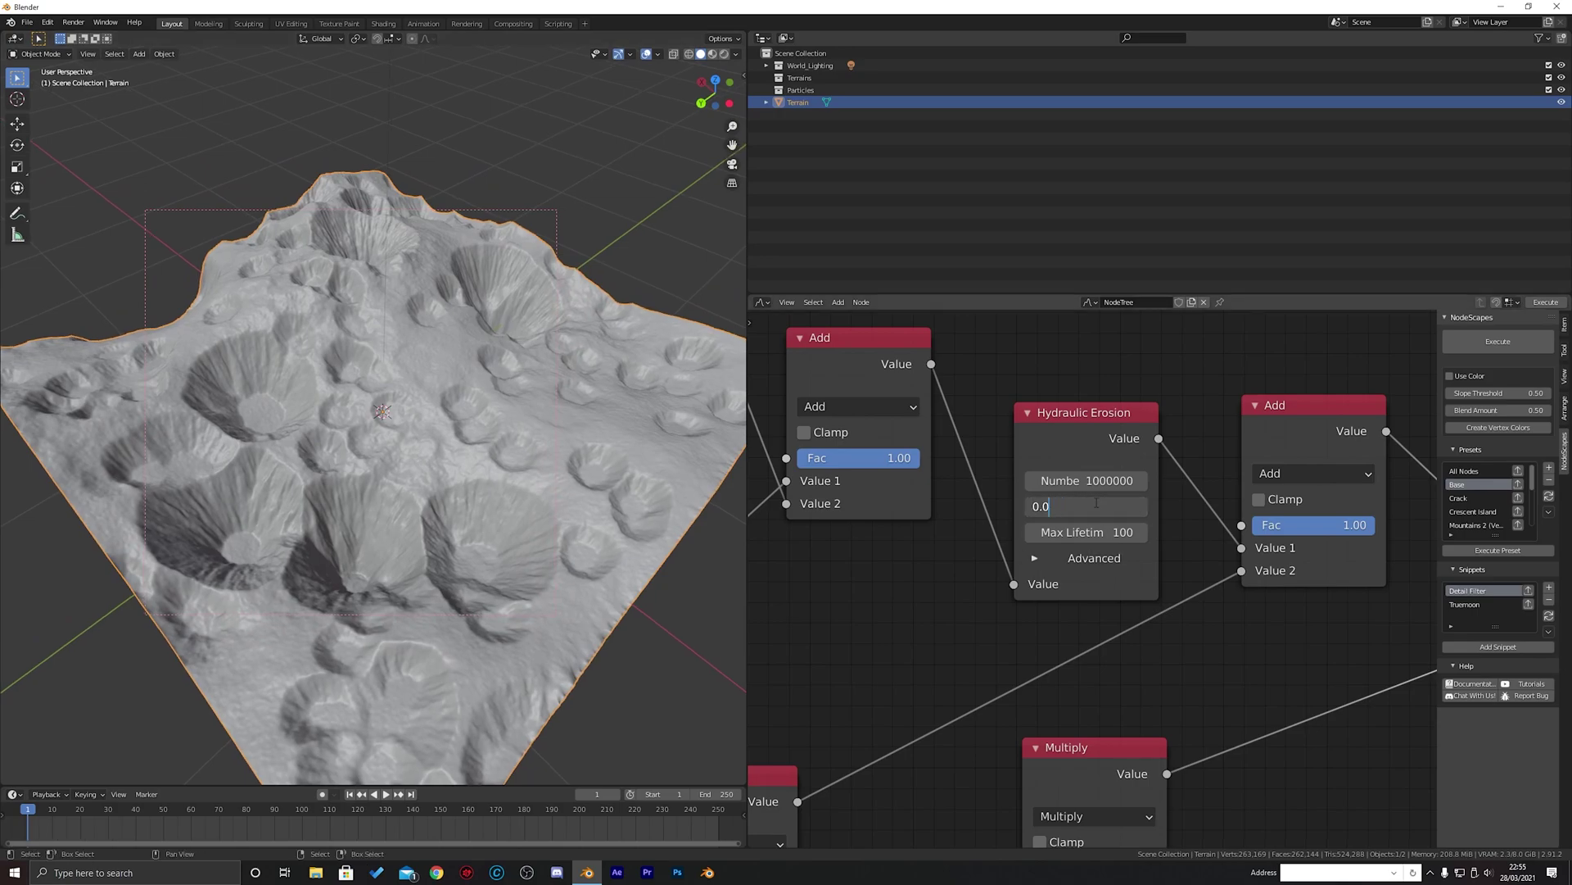
type("255")
mouse_move(491, 385)
middle_mouse_down()
mouse_move(388, 414)
mouse_move(408, 435)
mouse_move(474, 382)
middle_mouse_up()
scroll(1025, 449, "down", 3)
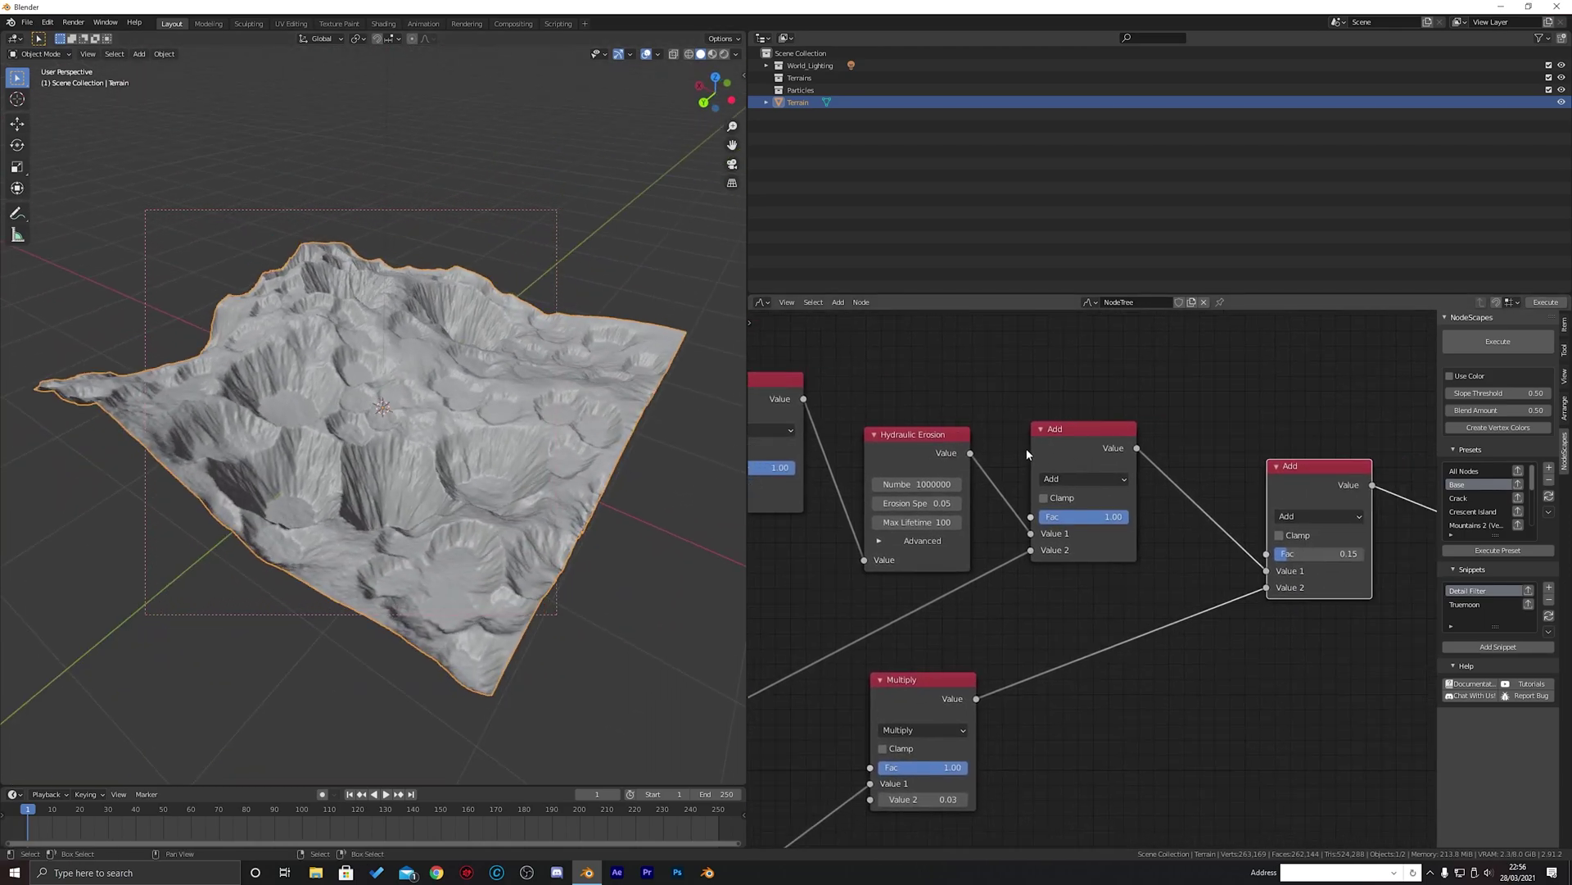
Move the Master Output farther away from the final Add node to make room in the node tree
scroll(1026, 455, "down", 2)
middle_click_drag(1229, 483, 904, 447)
left_click_drag(1176, 472, 1367, 461)
scroll(912, 533, "down", 2)
scroll(1124, 478, "down", 2)
middle_click_drag(912, 532, 1224, 458)
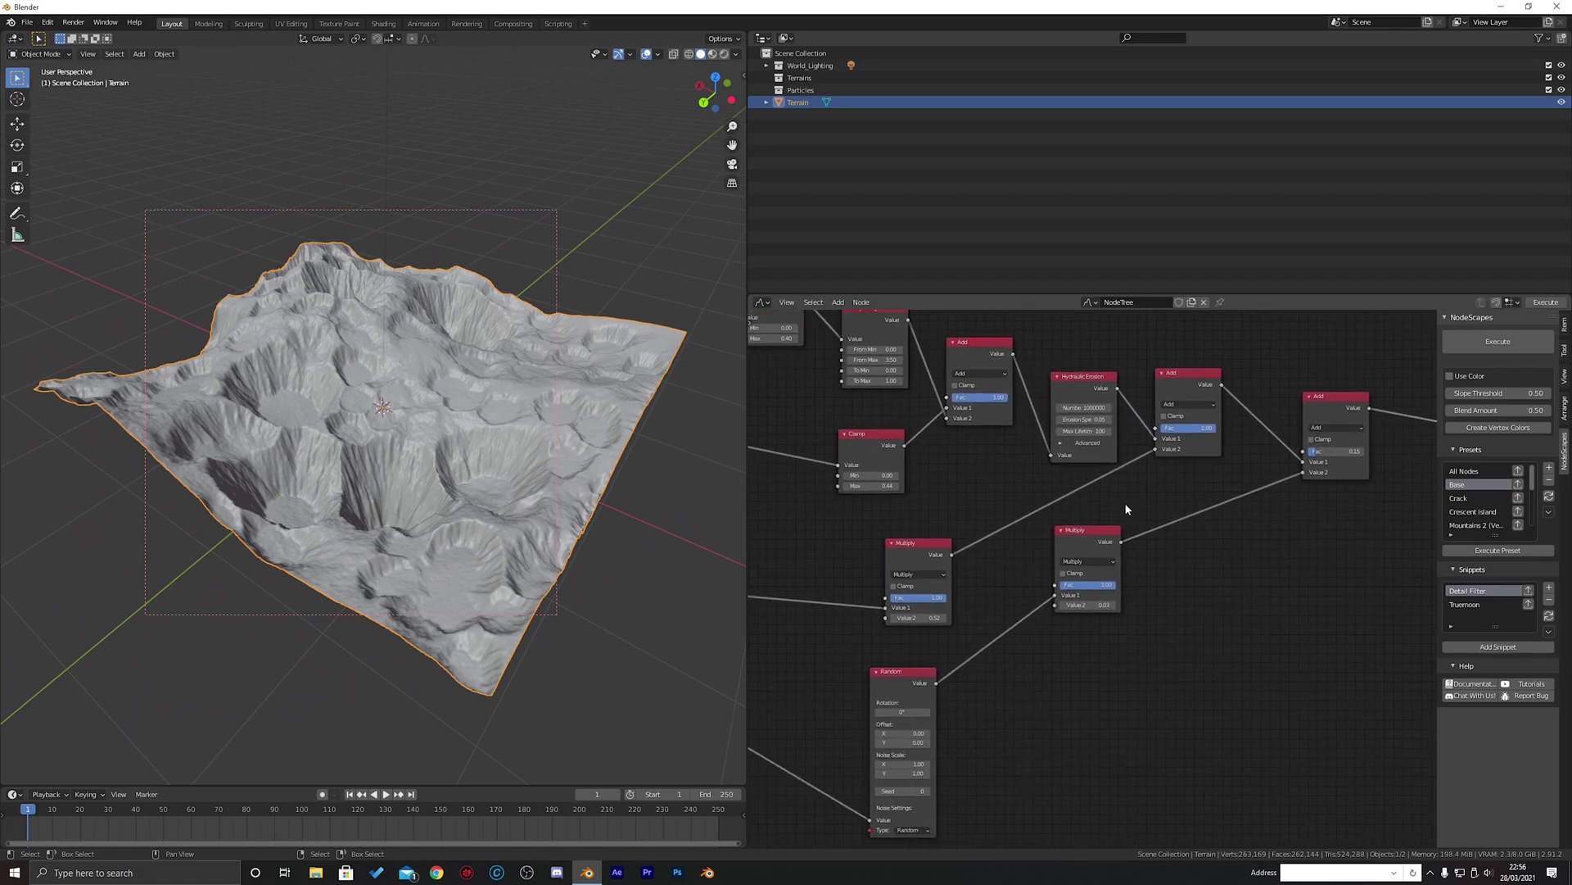
Duplicate the Hetero Terrain node and place the copy beyond the Random and Multiply nodes
middle_click_drag(565, 443, 580, 385)
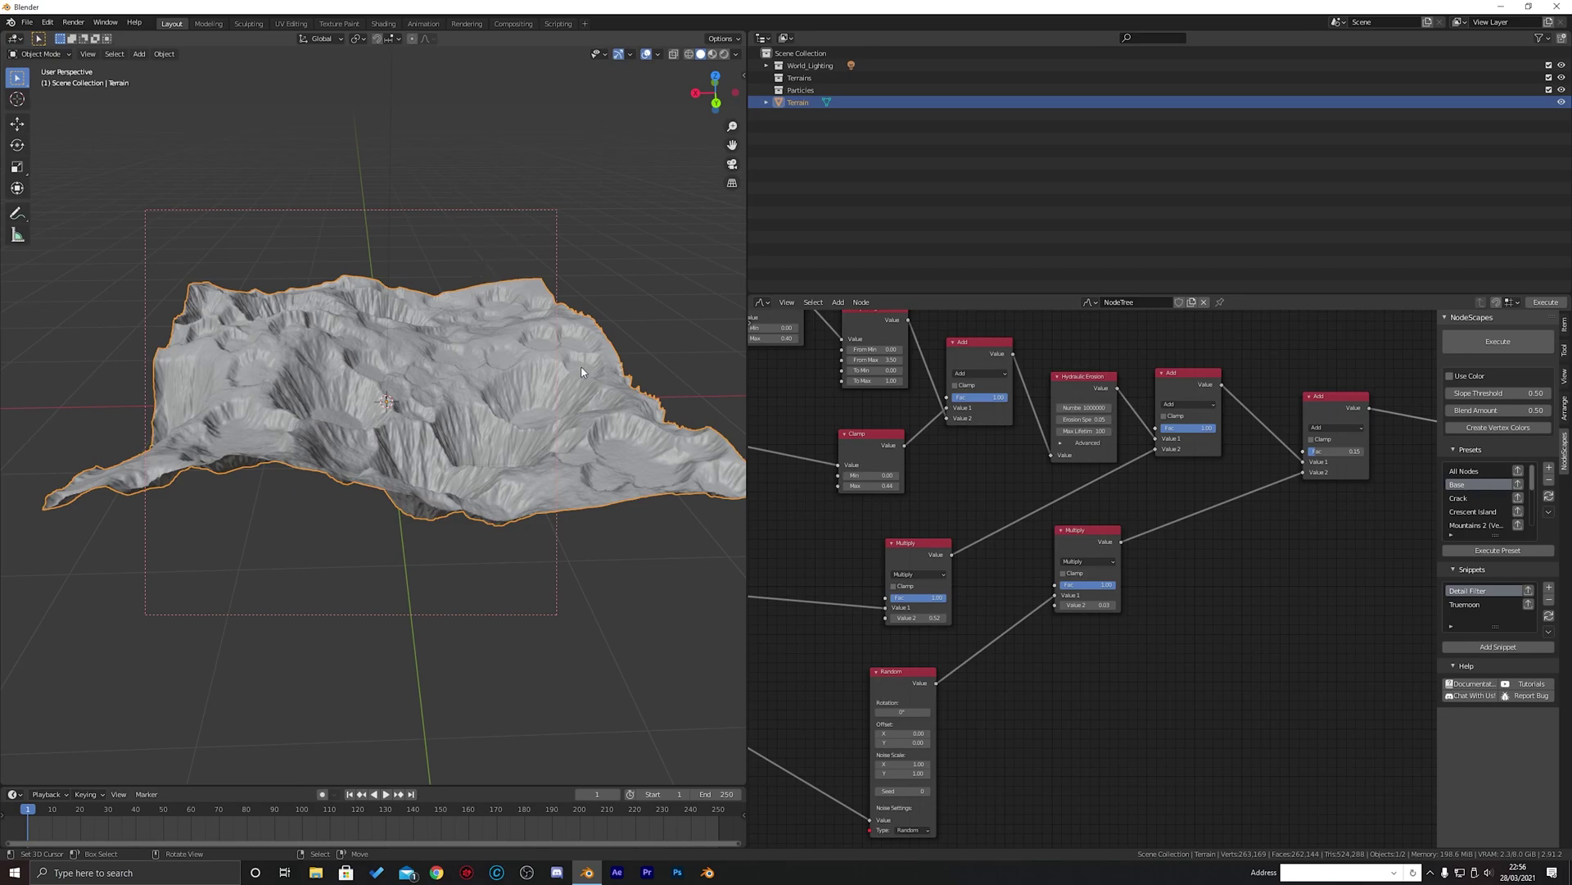
scroll(1081, 541, "down", 1)
middle_click_drag(1152, 539, 1243, 514)
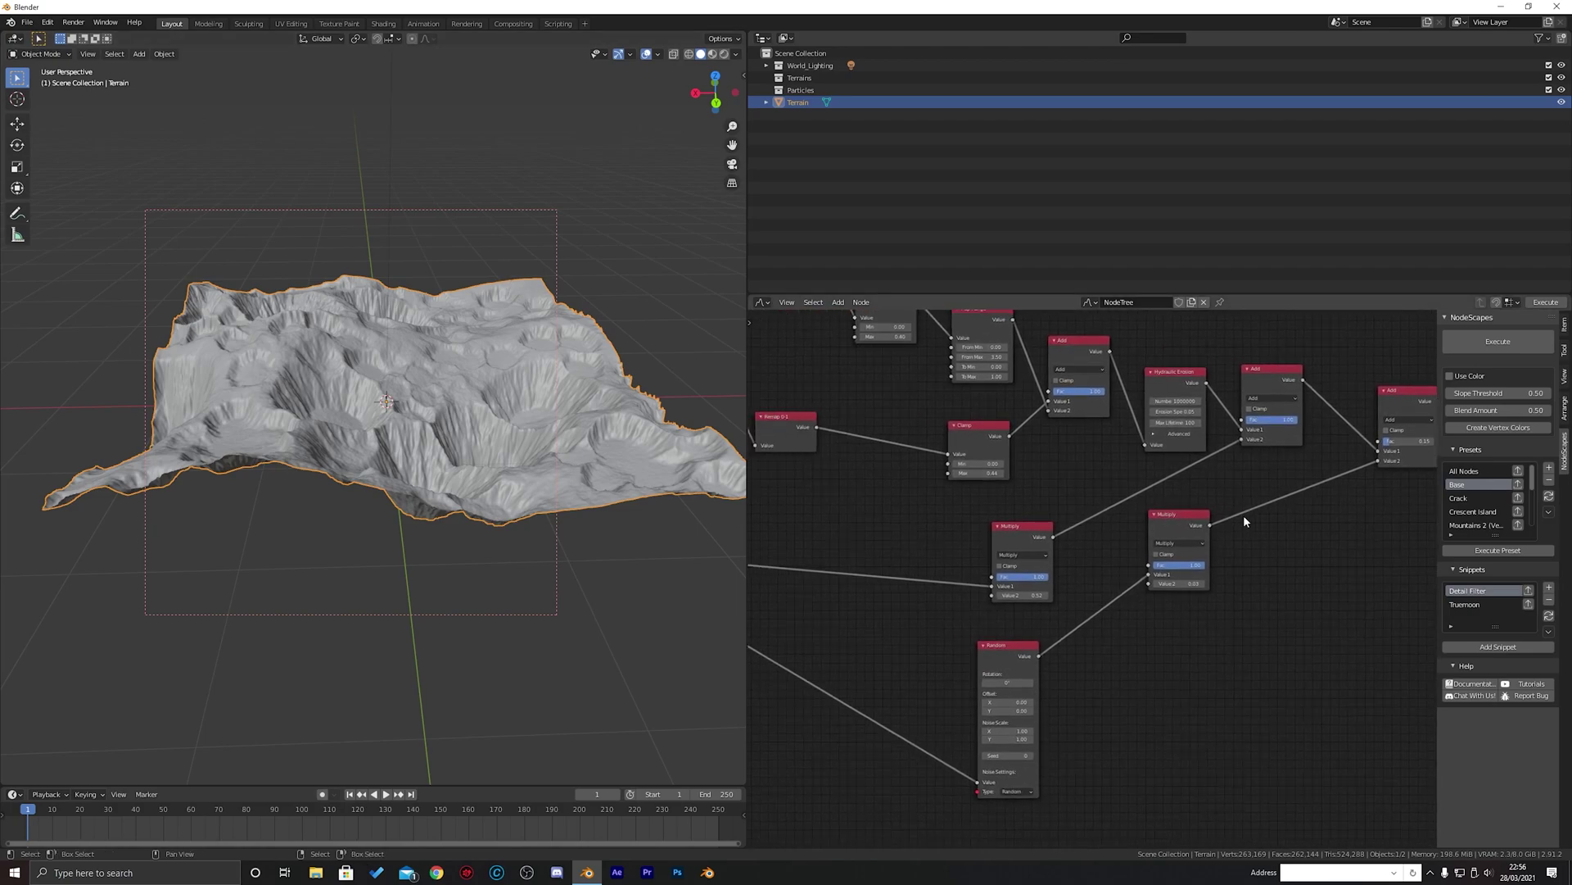
scroll(942, 603, "down", 1)
middle_click_drag(942, 603, 1121, 562)
middle_click_drag(930, 488, 906, 526)
left_click(872, 412)
scroll(961, 562, "down", 1)
left_click(849, 539)
key("shift+d")
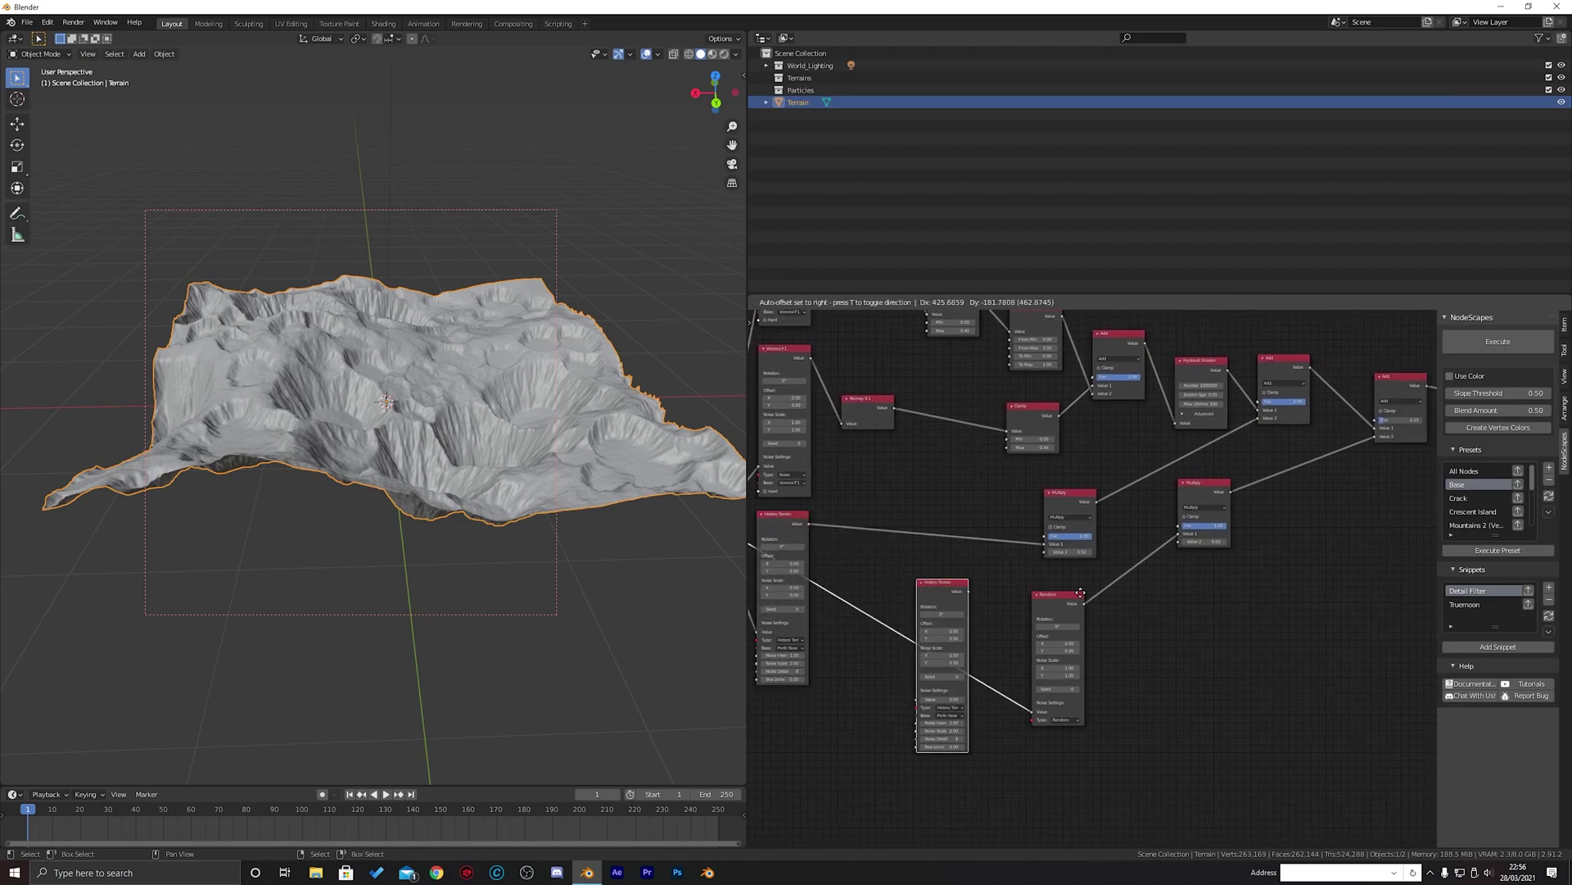
left_click(1419, 576)
Feed the duplicated Hetero Terrain from the noise nodes' shared source and preview it through the Master Output
middle_click_drag(787, 533, 837, 530)
left_click_drag(763, 521, 1307, 683)
left_click(1323, 582, "ctrl+shift")
Insert a Remap 0-1 node between the duplicated Hetero Terrain and the Master Output
middle_click_drag(1361, 556, 1102, 464)
scroll(1143, 545, "up", 4)
scroll(1276, 468, "down", 3)
middle_click_drag(1276, 468, 1061, 572)
key("shift+a")
mouse_move(1136, 556)
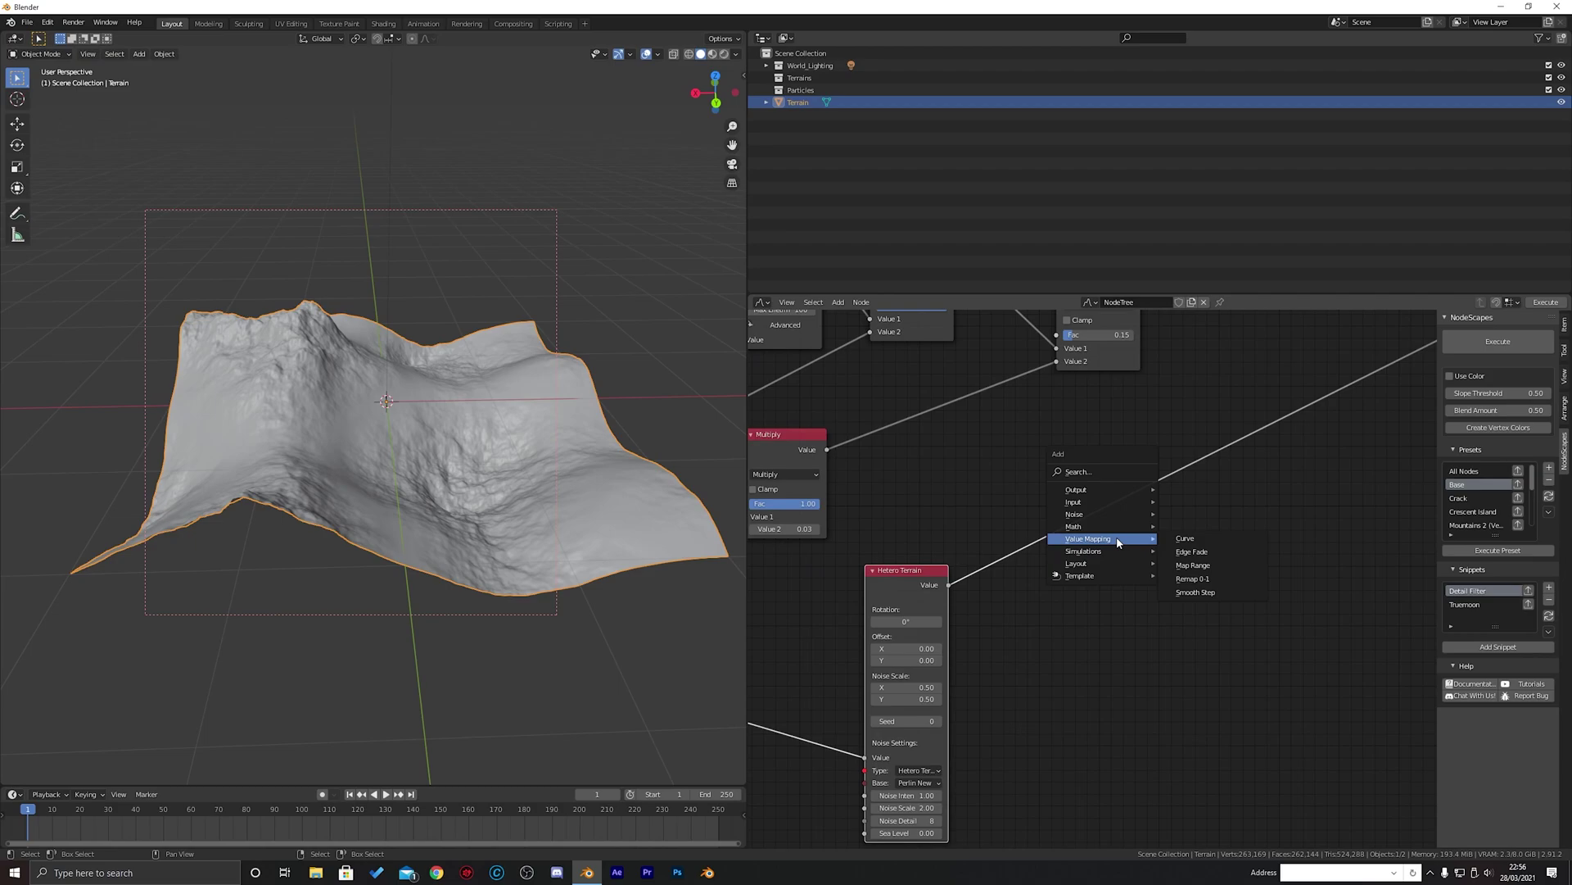
left_click(1224, 580)
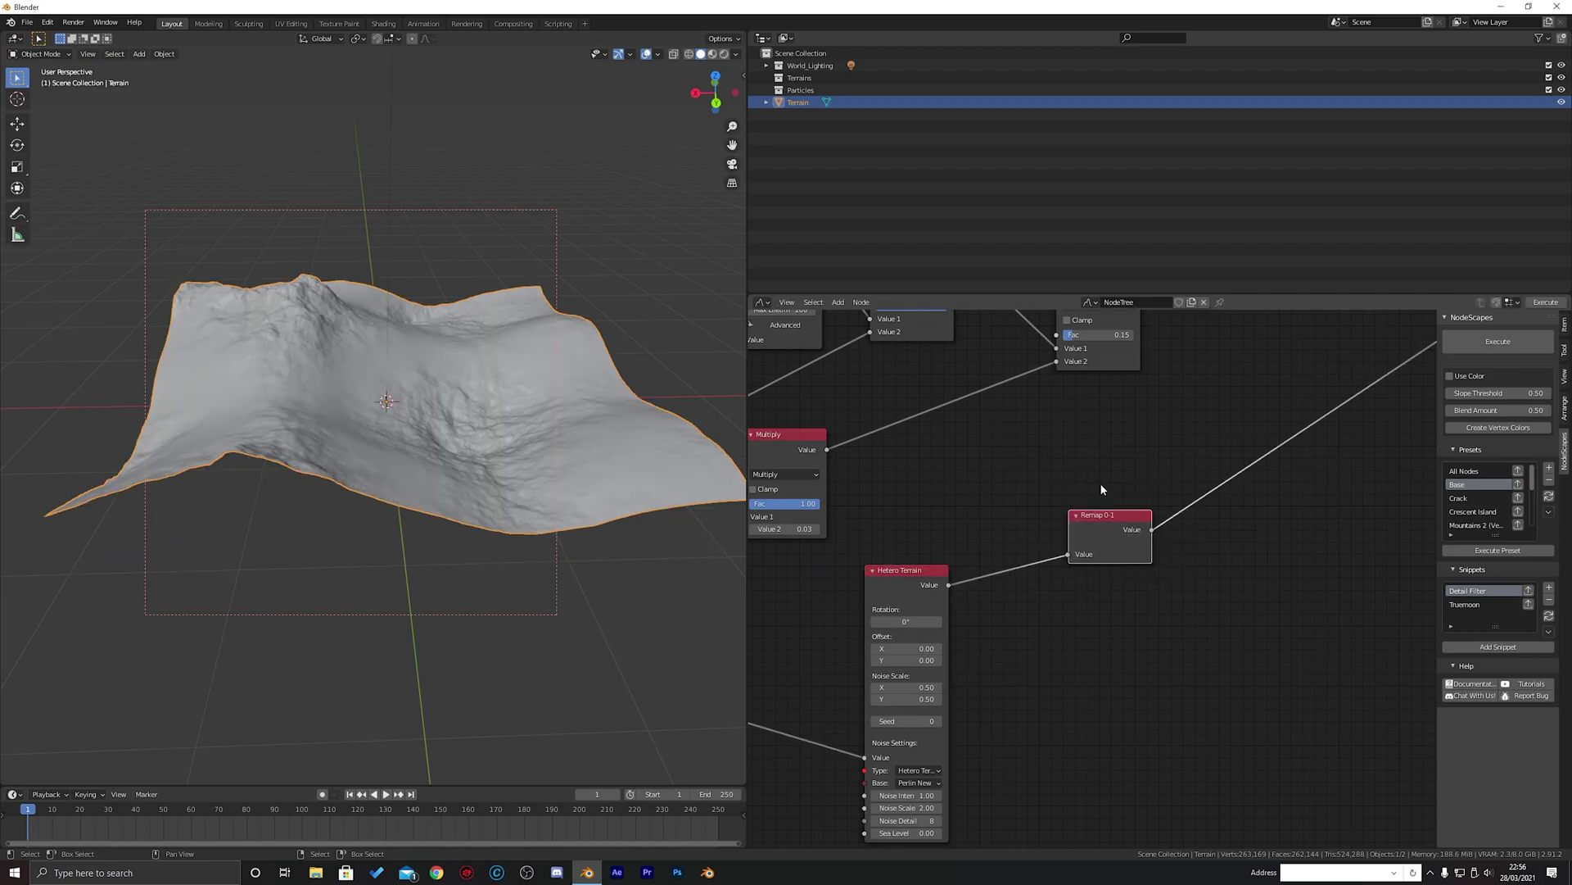
middle_click_drag(1102, 484, 1068, 508)
Insert a Snap math node between the Remap 0-1 node and the Master Output
middle_click_drag(547, 466, 492, 462)
scroll(1108, 514, "down", 1)
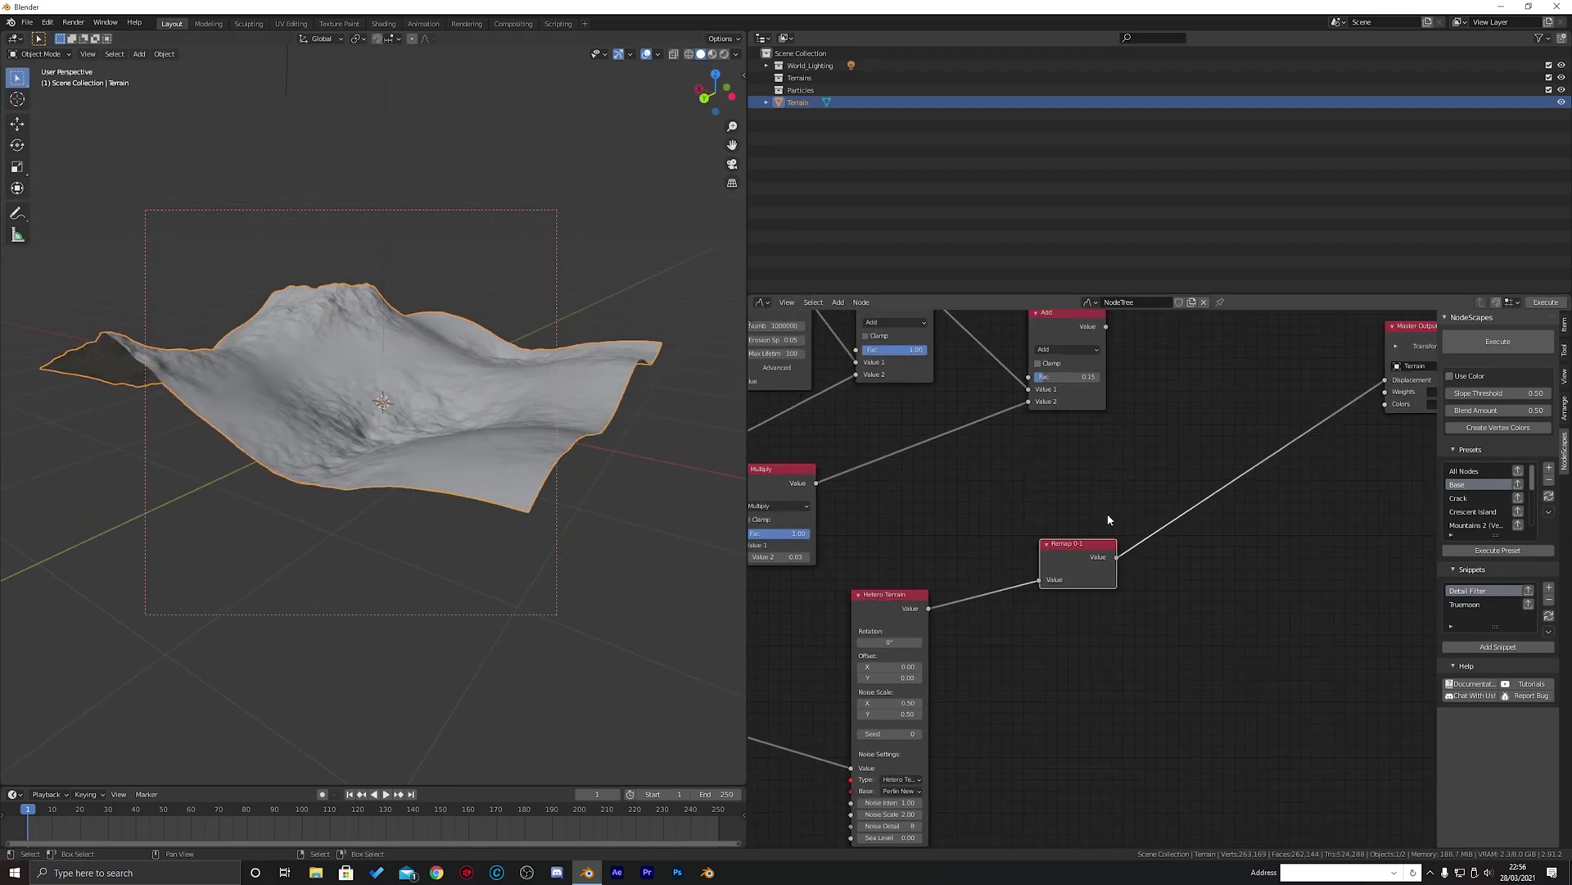
key("shift+a")
mouse_move(1103, 531)
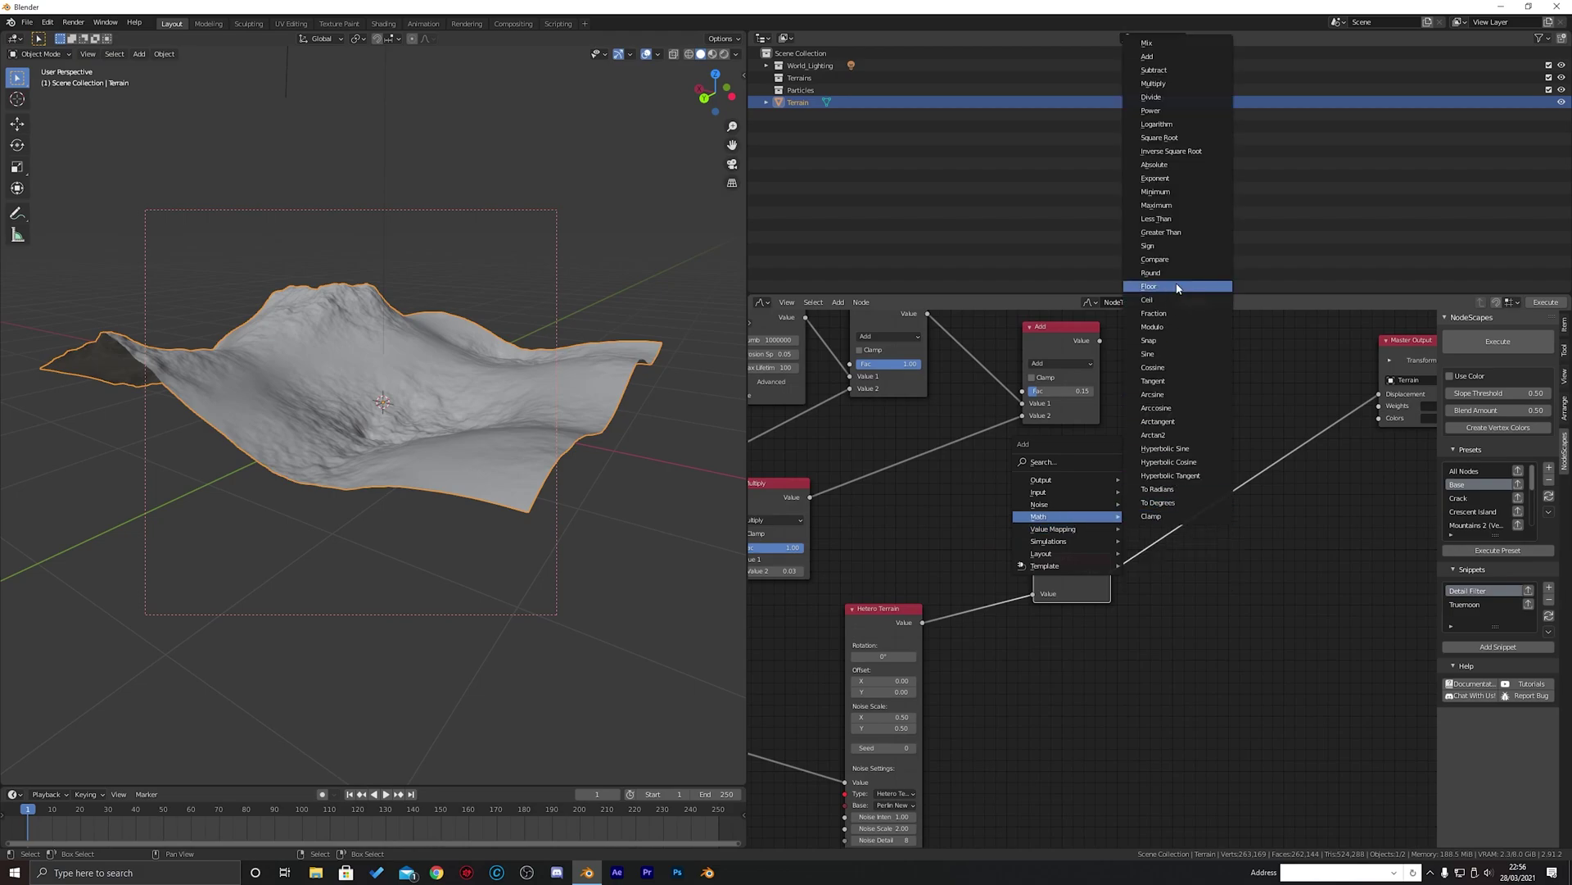
left_click(1163, 340)
left_click(1163, 491)
Set the Snap node's Increment to 0.28 and inspect the terraces
scroll(1118, 464, "up", 3)
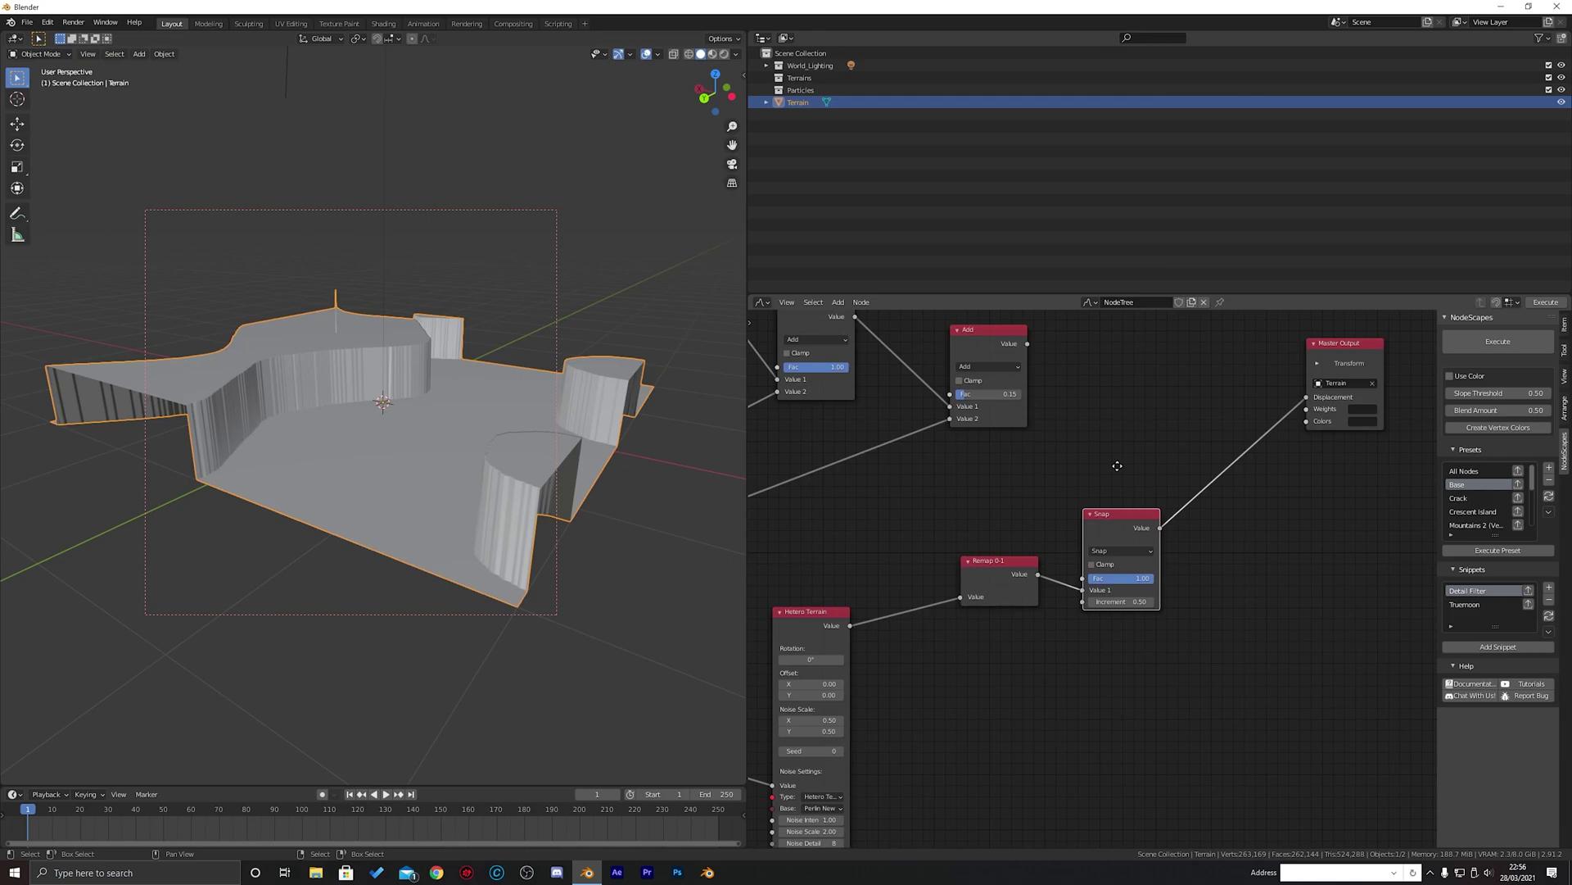
left_click_drag(1134, 610, 1090, 611)
scroll(1001, 499, "down", 2)
mouse_move(463, 361)
middle_mouse_down()
mouse_move(469, 430)
mouse_move(459, 384)
middle_mouse_up()
scroll(470, 430, "up", 3)
scroll(469, 429, "down", 5)
Insert a Thermal Erosion node between the Snap node and the Master Output
middle_click_drag(1116, 451, 1047, 547)
key("shift+a")
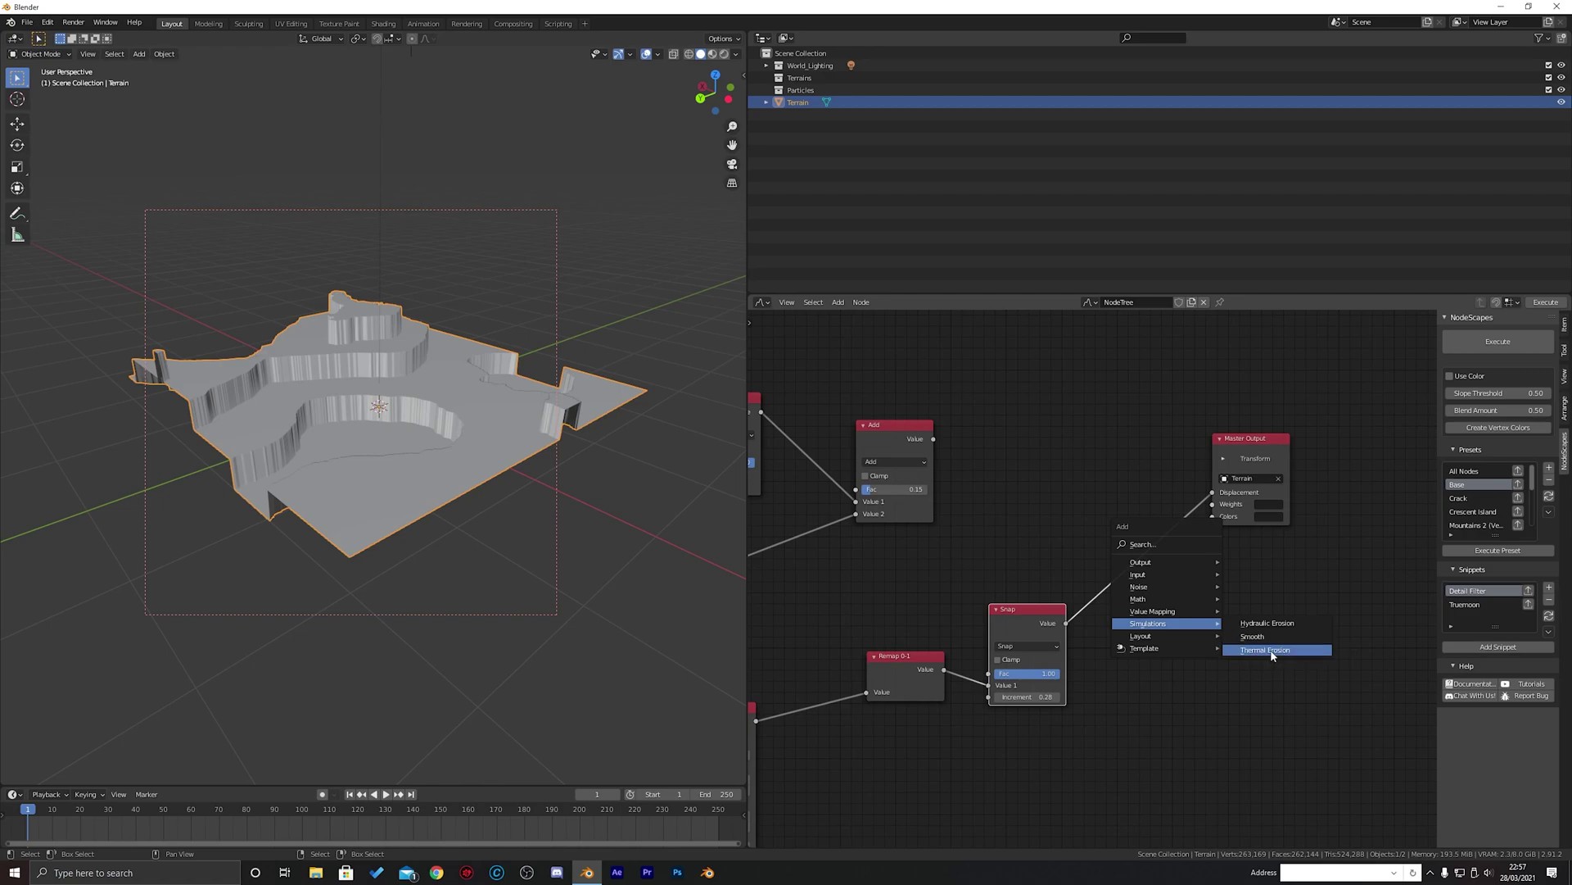
left_click(1266, 649)
left_click(1114, 565)
Set the Thermal Erosion node's Iterations to 50
scroll(1097, 565, "up", 1)
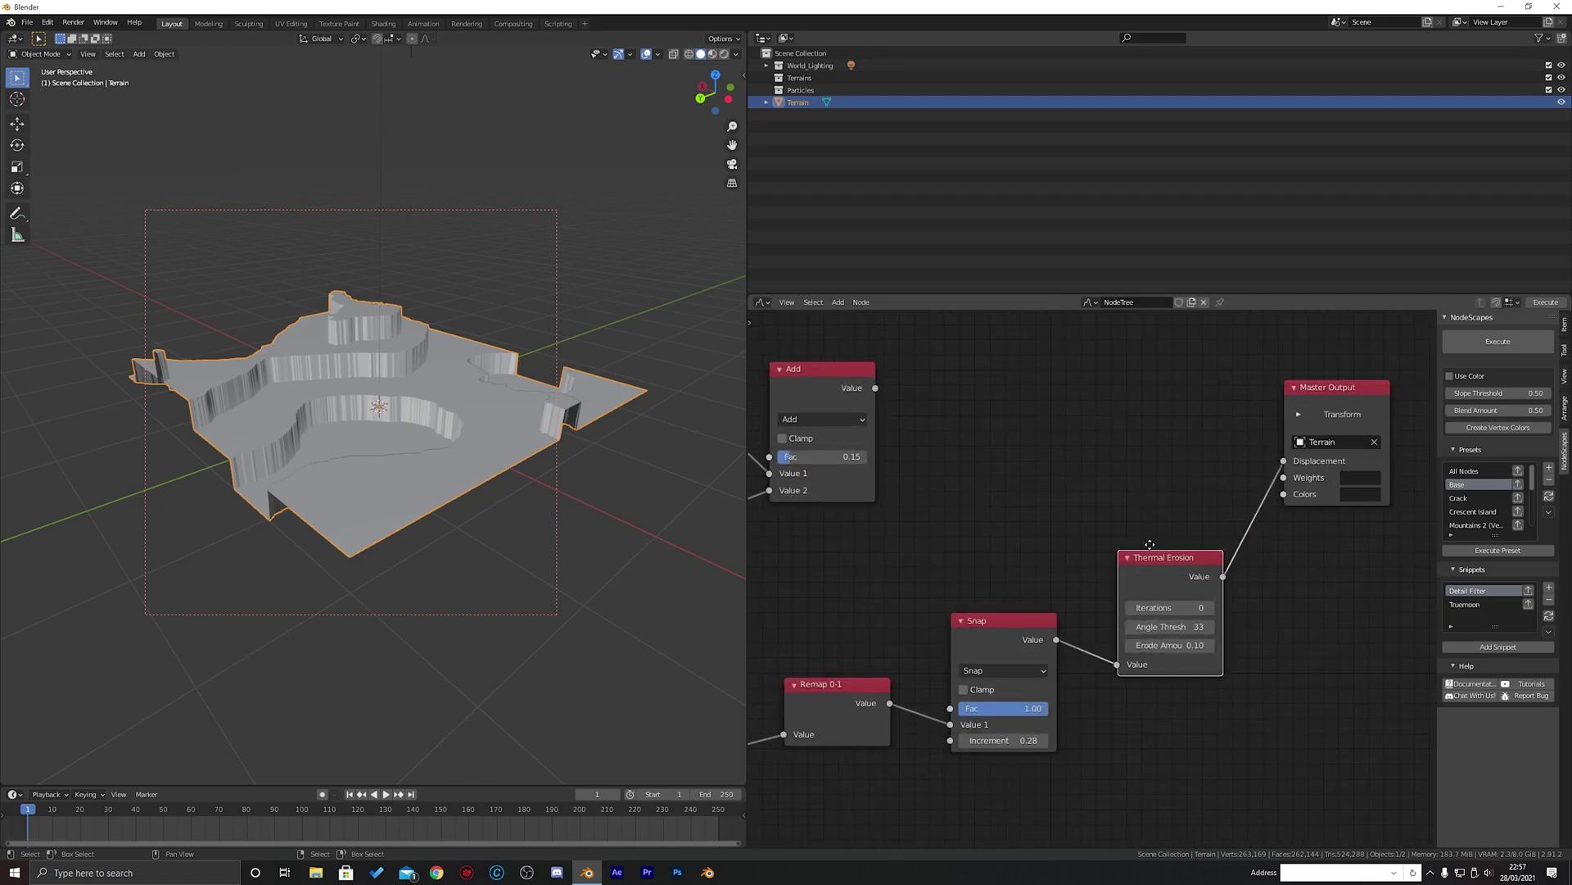
scroll(1131, 521, "up", 1)
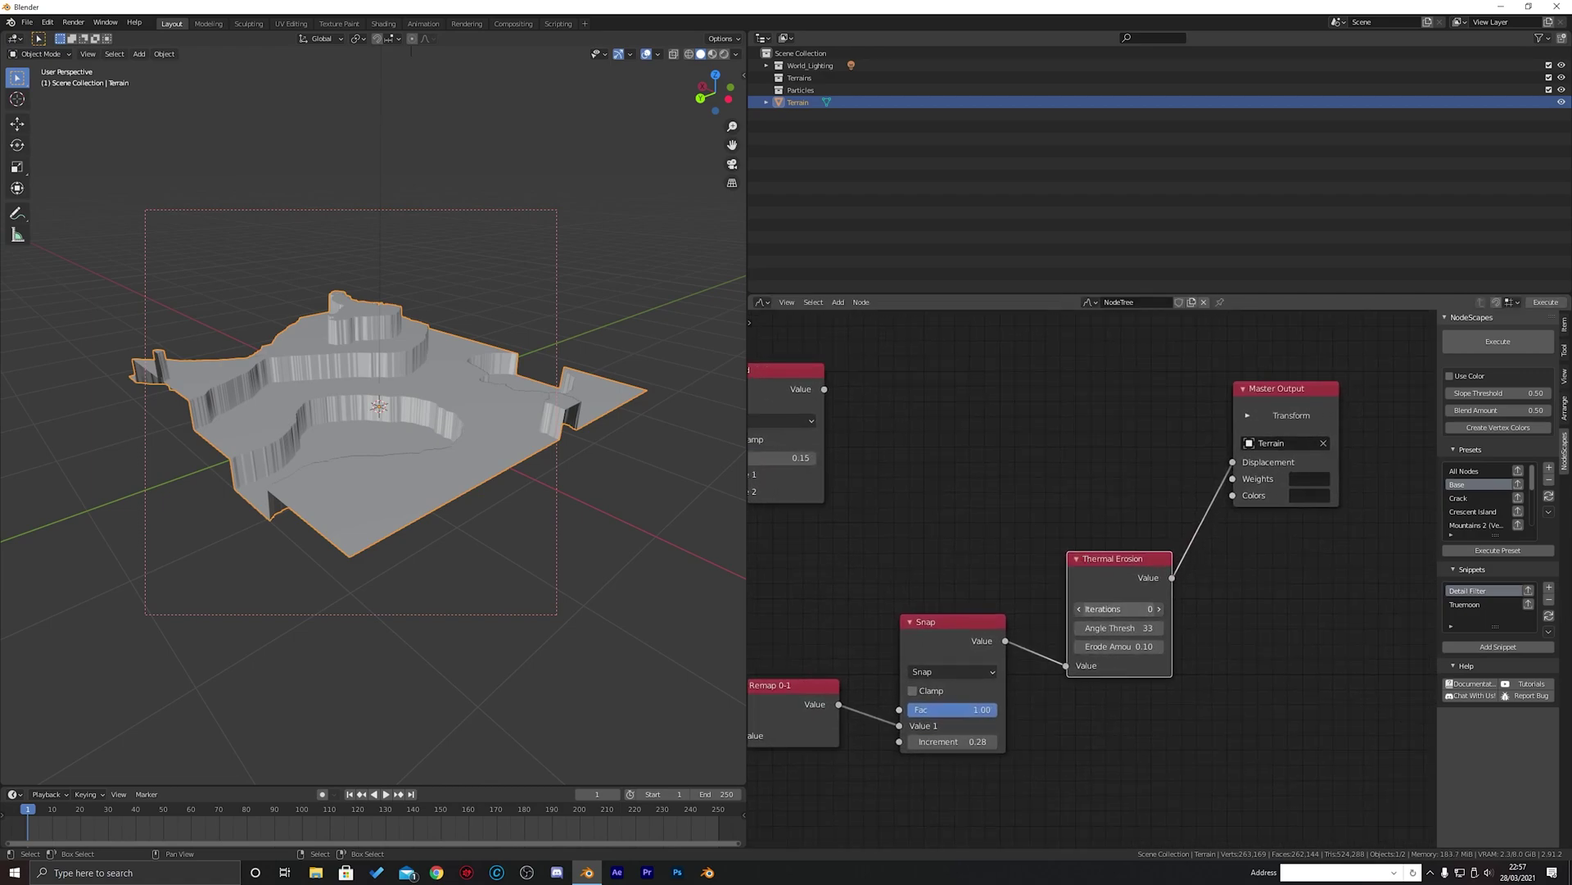
key("Return")
left_click(1125, 610)
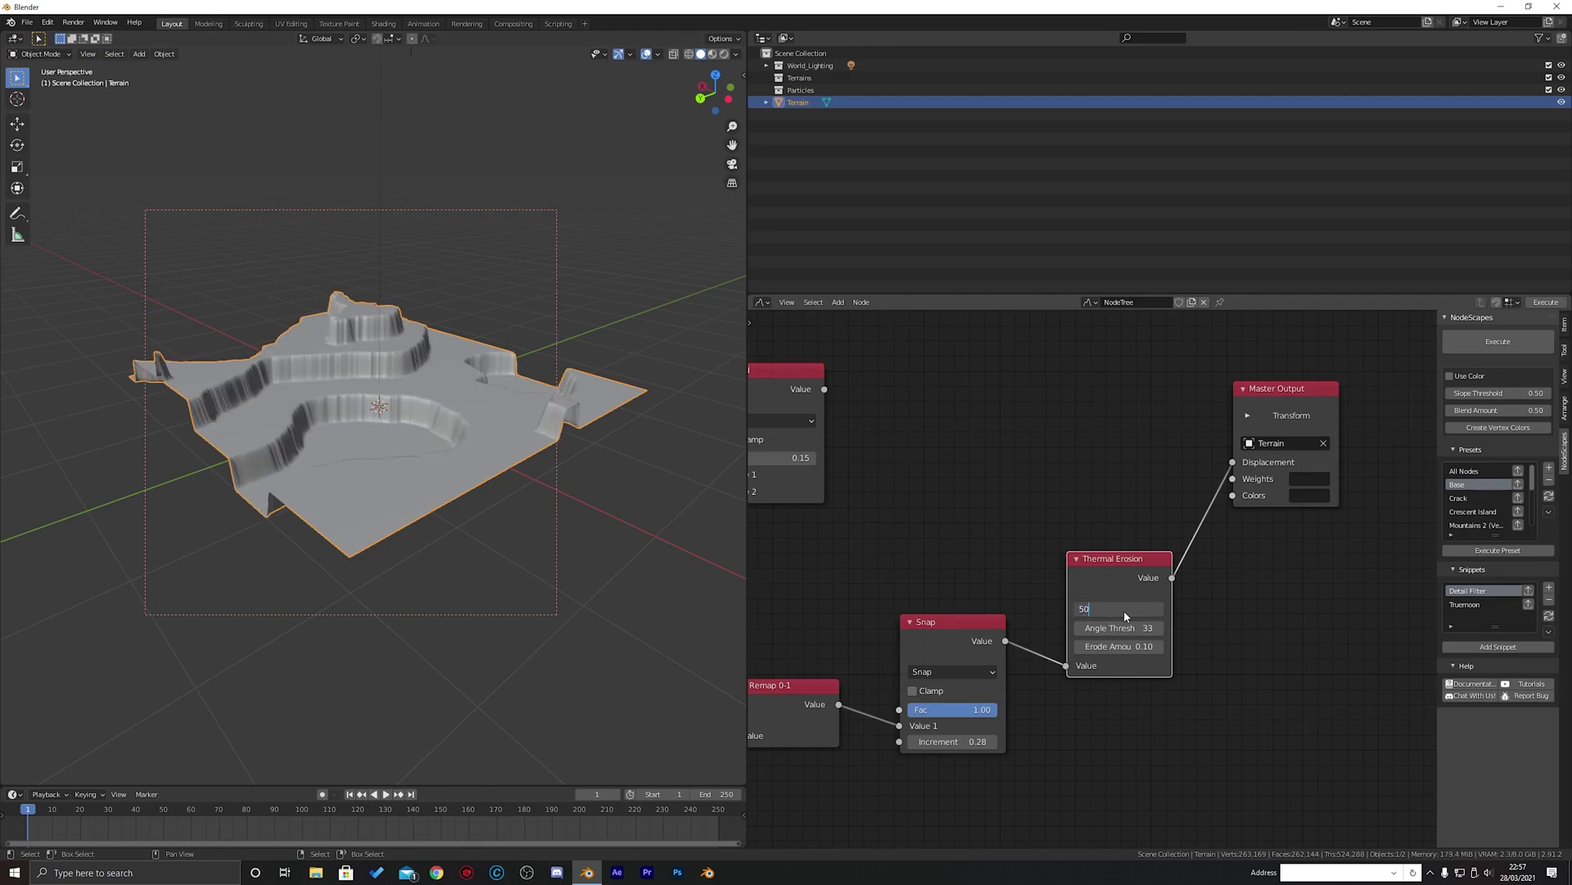
key("Return")
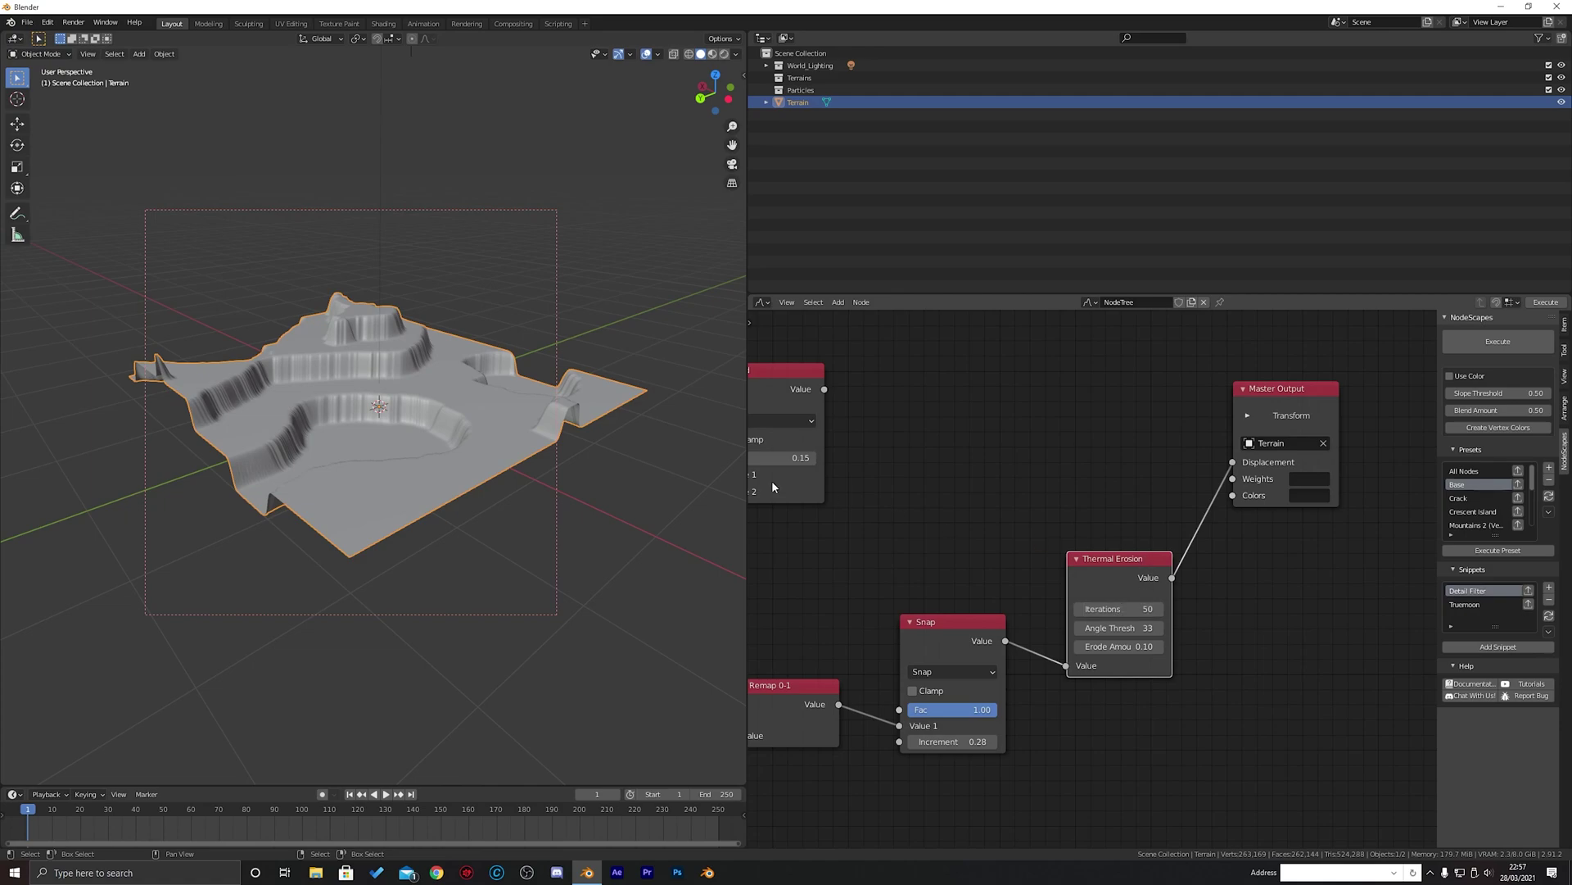
Set the Thermal Erosion node's Erode Amount to 0.25 and inspect the softened terraces
scroll(473, 455, "up", 6)
middle_click_drag(1169, 563, 1081, 568)
scroll(1090, 560, "down", 2)
scroll(1064, 565, "down", 2)
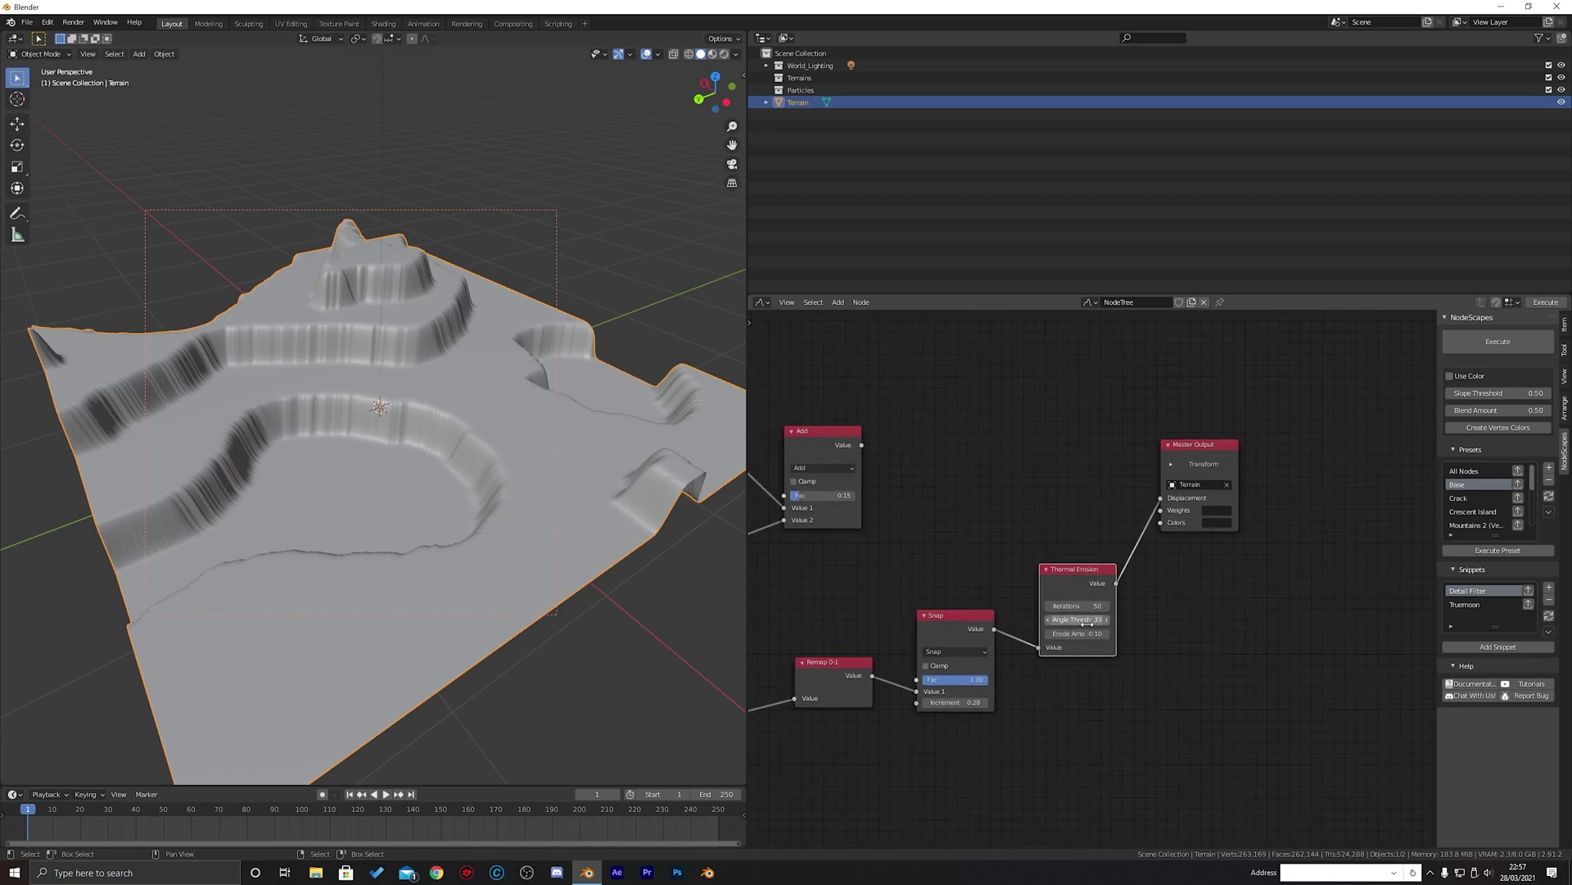
double_click(1086, 633)
type(".25")
key("Return")
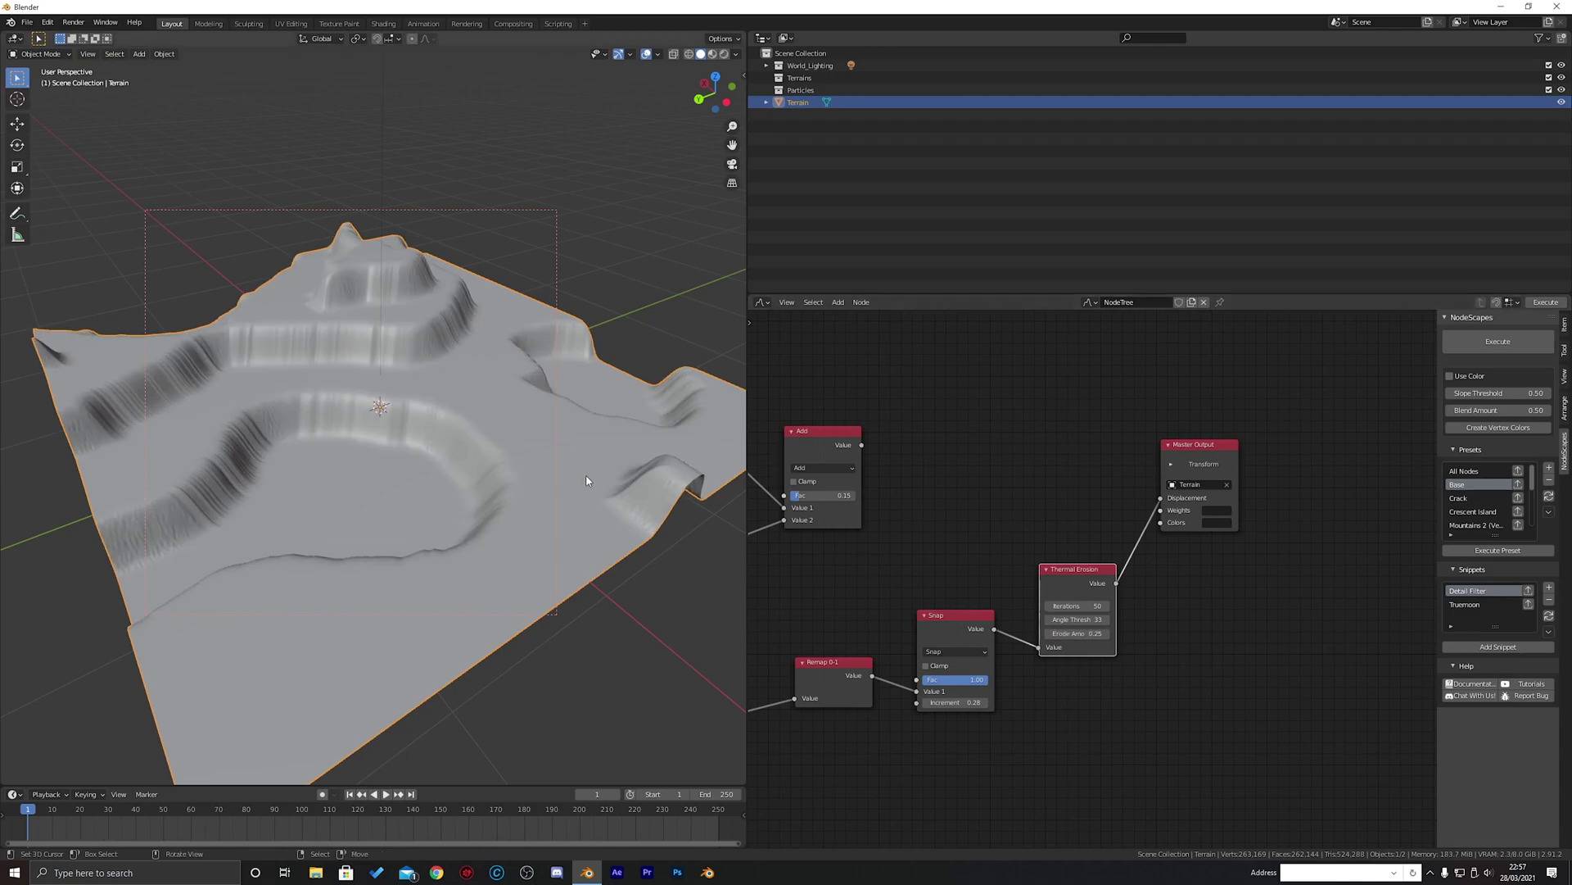
middle_click_drag(586, 481, 302, 415)
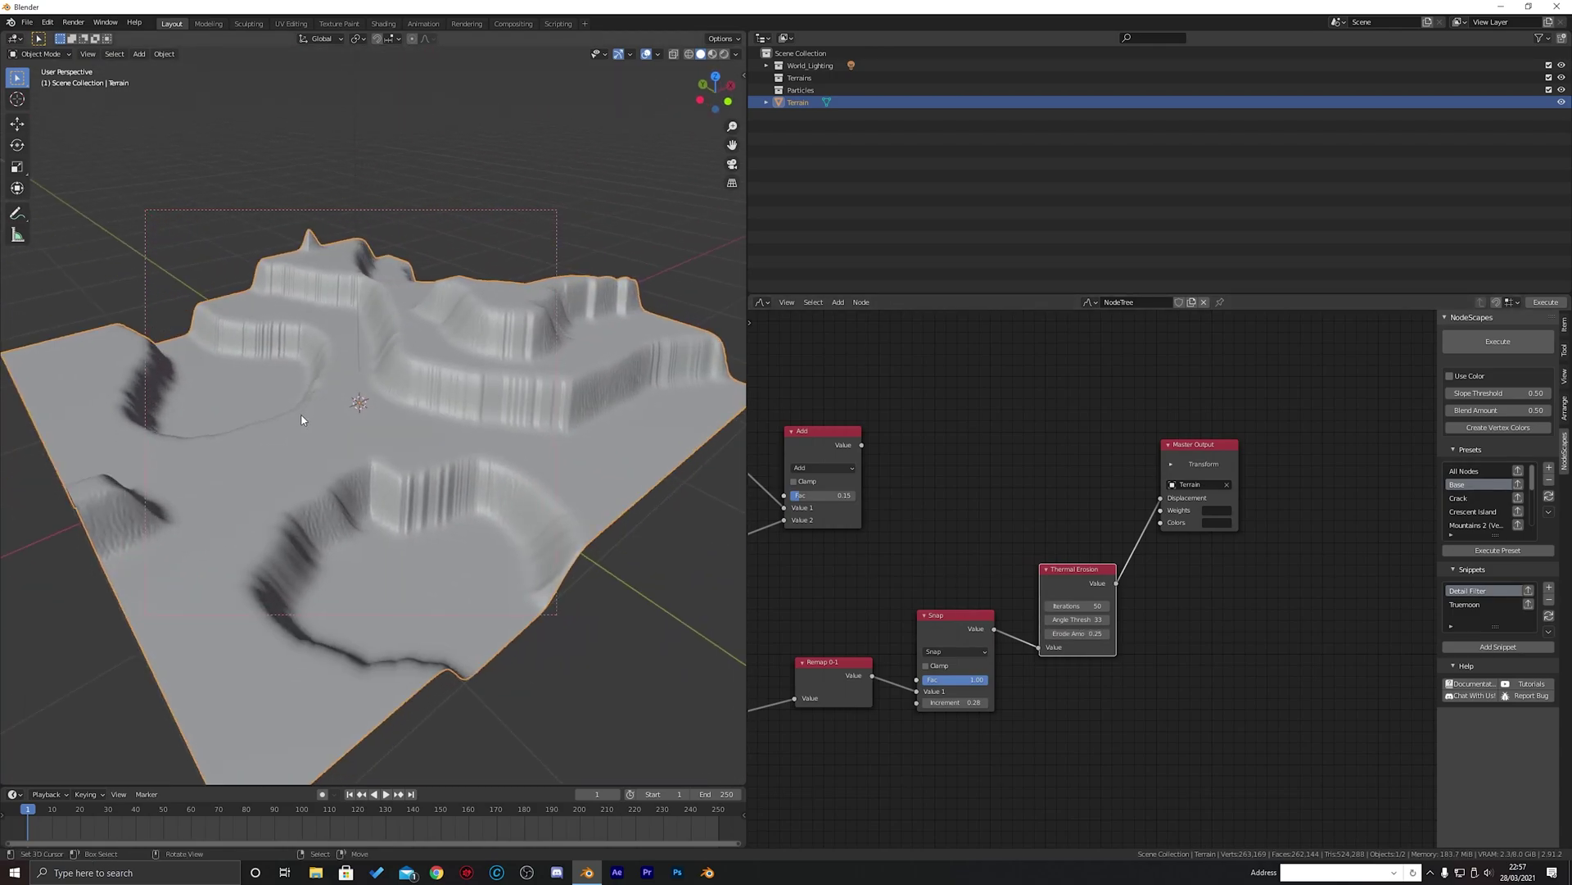
Move the Master Output farther from the Thermal Erosion node to make room for another node
scroll(1038, 480, "down", 2)
middle_click_drag(1039, 481, 885, 514)
left_click_drag(1046, 499, 1213, 502)
middle_click_drag(920, 486, 1116, 480)
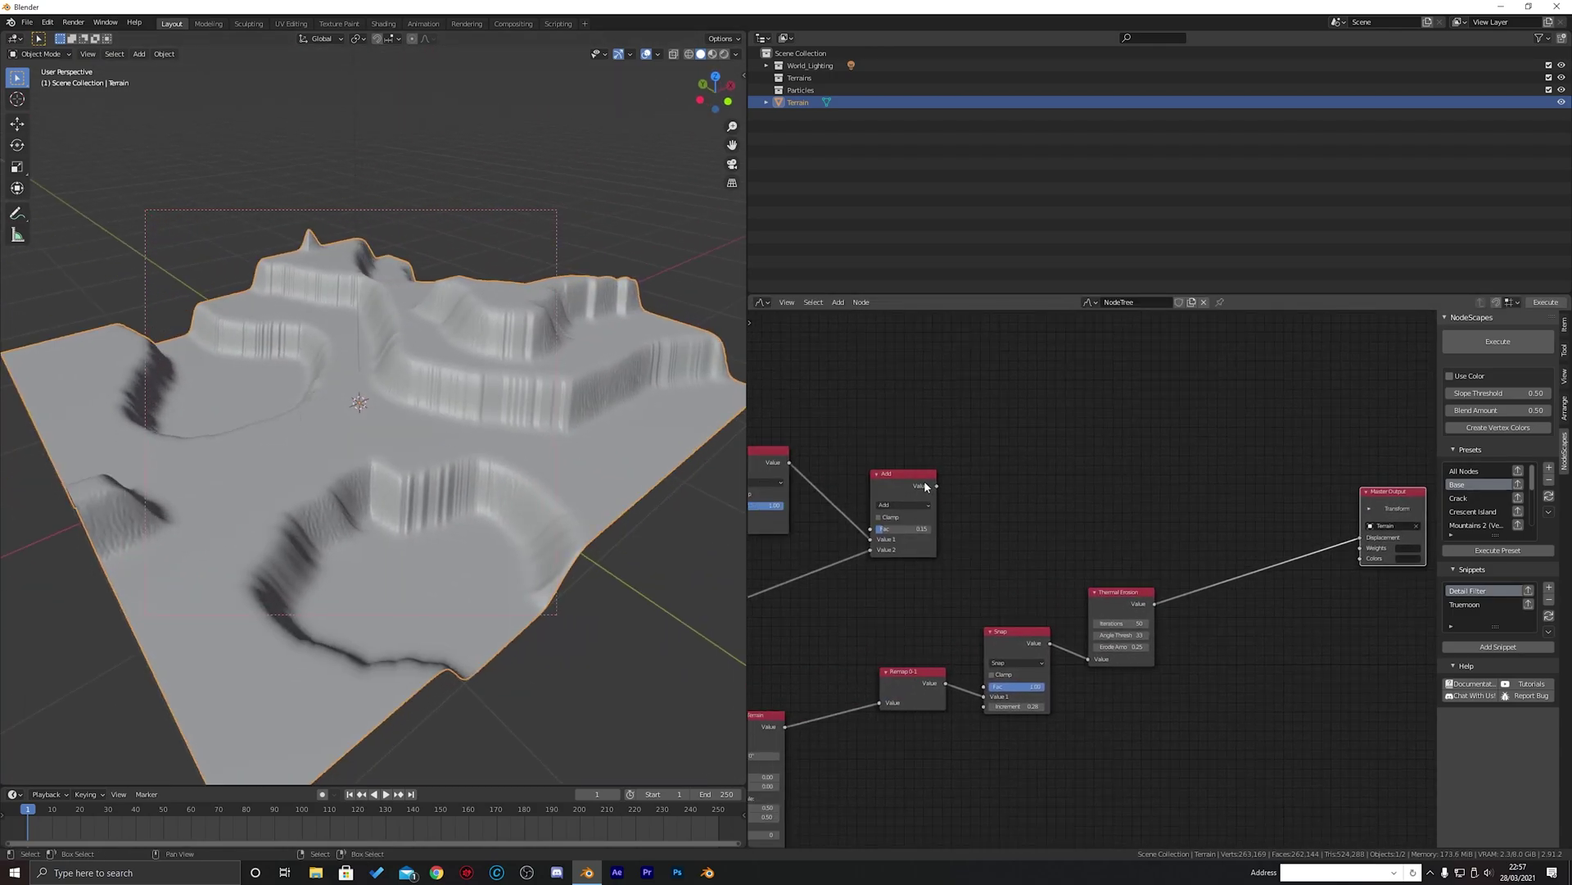
Duplicate the final Add node and feed the copy with the original Add in Value 1 and Thermal Erosion in Value 2
left_click_drag(920, 485, 1157, 527)
key("shift+d")
left_click(1193, 464)
left_click_drag(1155, 604, 1145, 532)
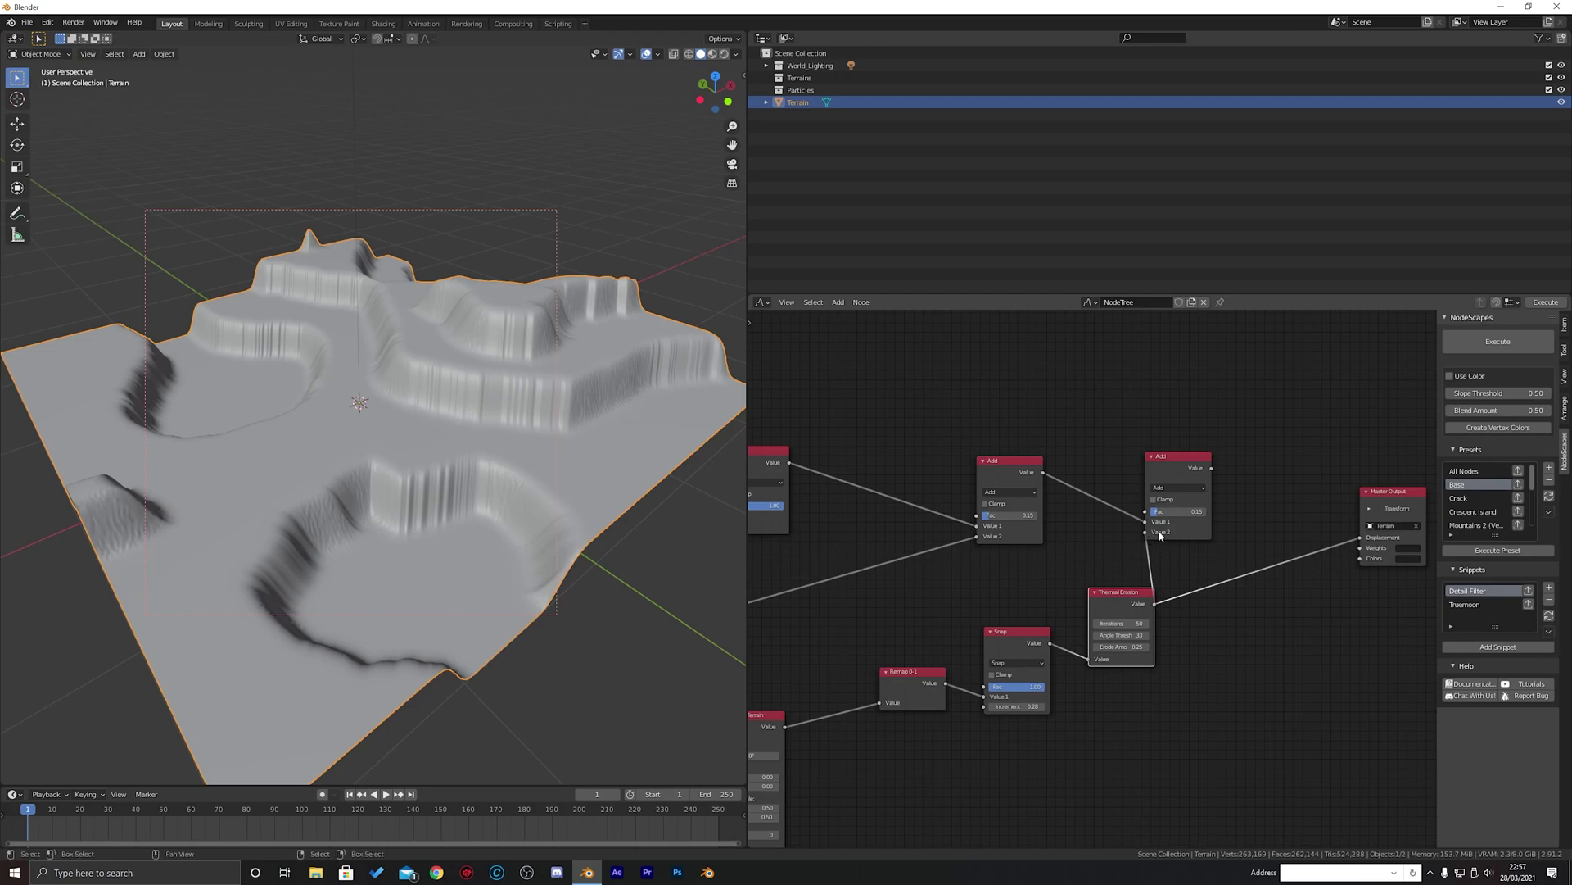
Connect the duplicated Add node to the Master Output and inspect the combined terrain
middle_click_drag(1185, 474, 1151, 484)
left_click(1147, 474, "ctrl+shift")
middle_click_drag(475, 385, 606, 397)
mouse_move(1127, 522)
left_mouse_down()
mouse_move(1173, 522)
mouse_move(1127, 522)
left_mouse_up()
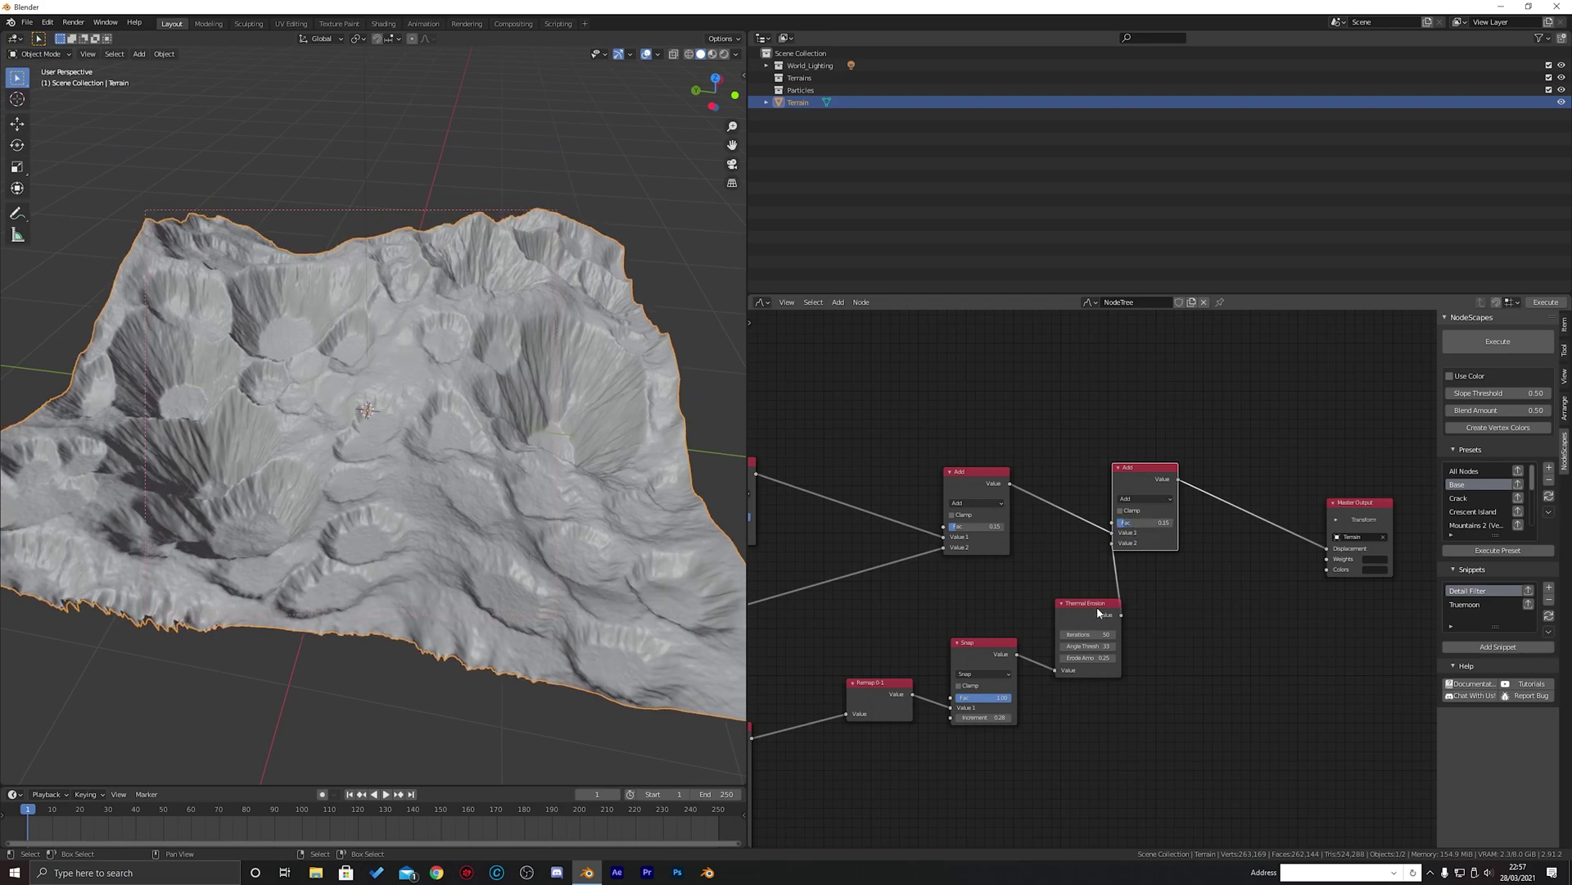
Shift the Thermal Erosion node slightly and change the duplicated Add node's operation to Multiply
left_click_drag(1097, 605, 1077, 584)
scroll(1091, 575, "up", 2)
middle_click_drag(1079, 549, 965, 582)
scroll(965, 583, "up", 2)
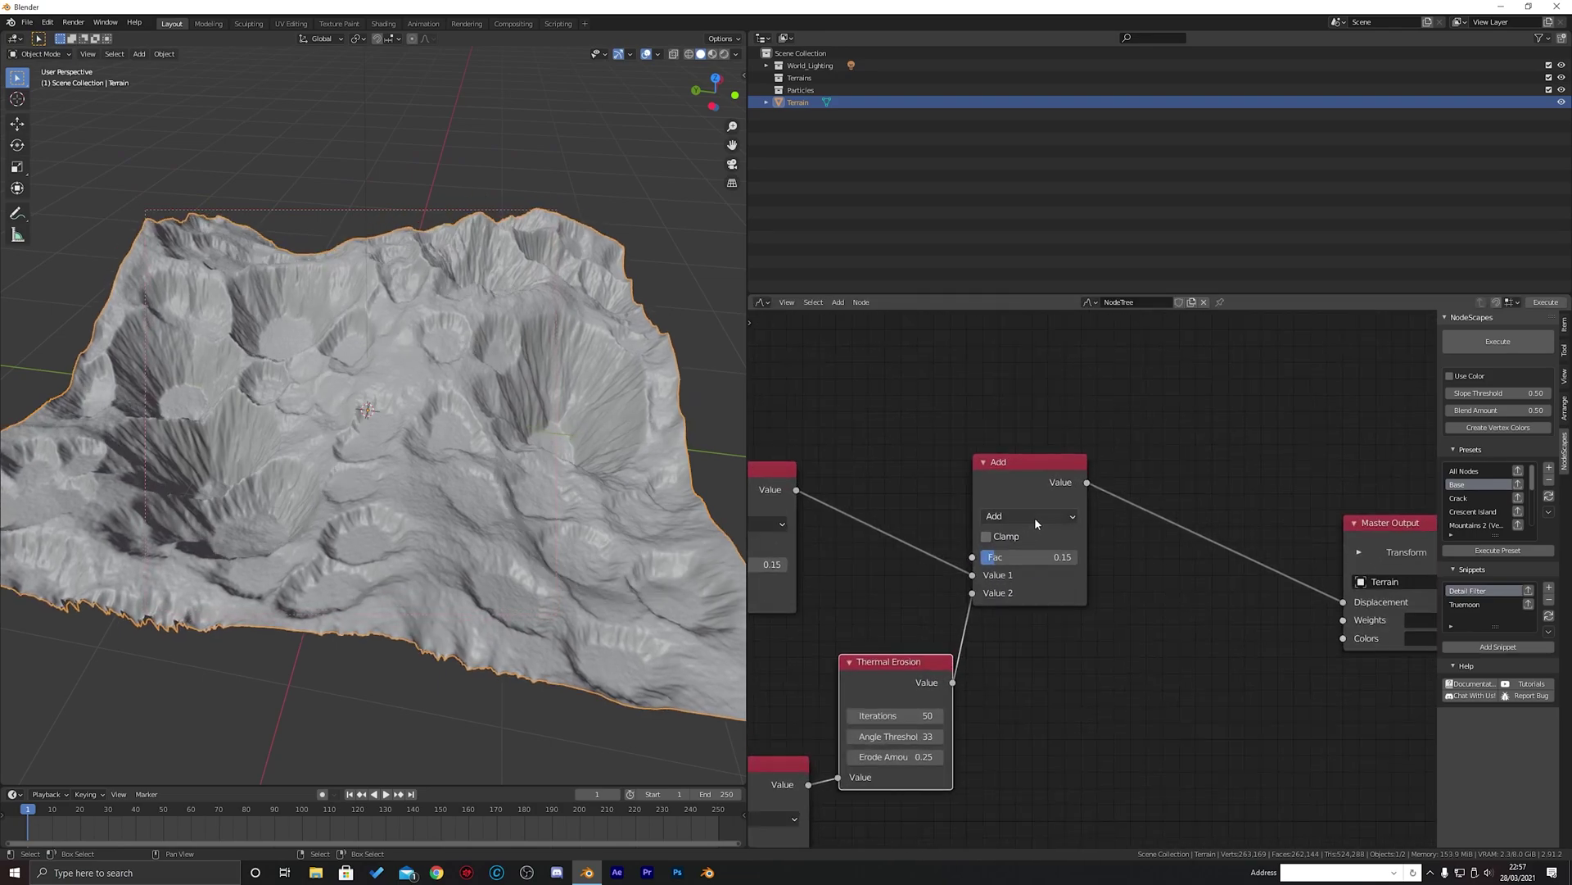
left_click(1034, 516)
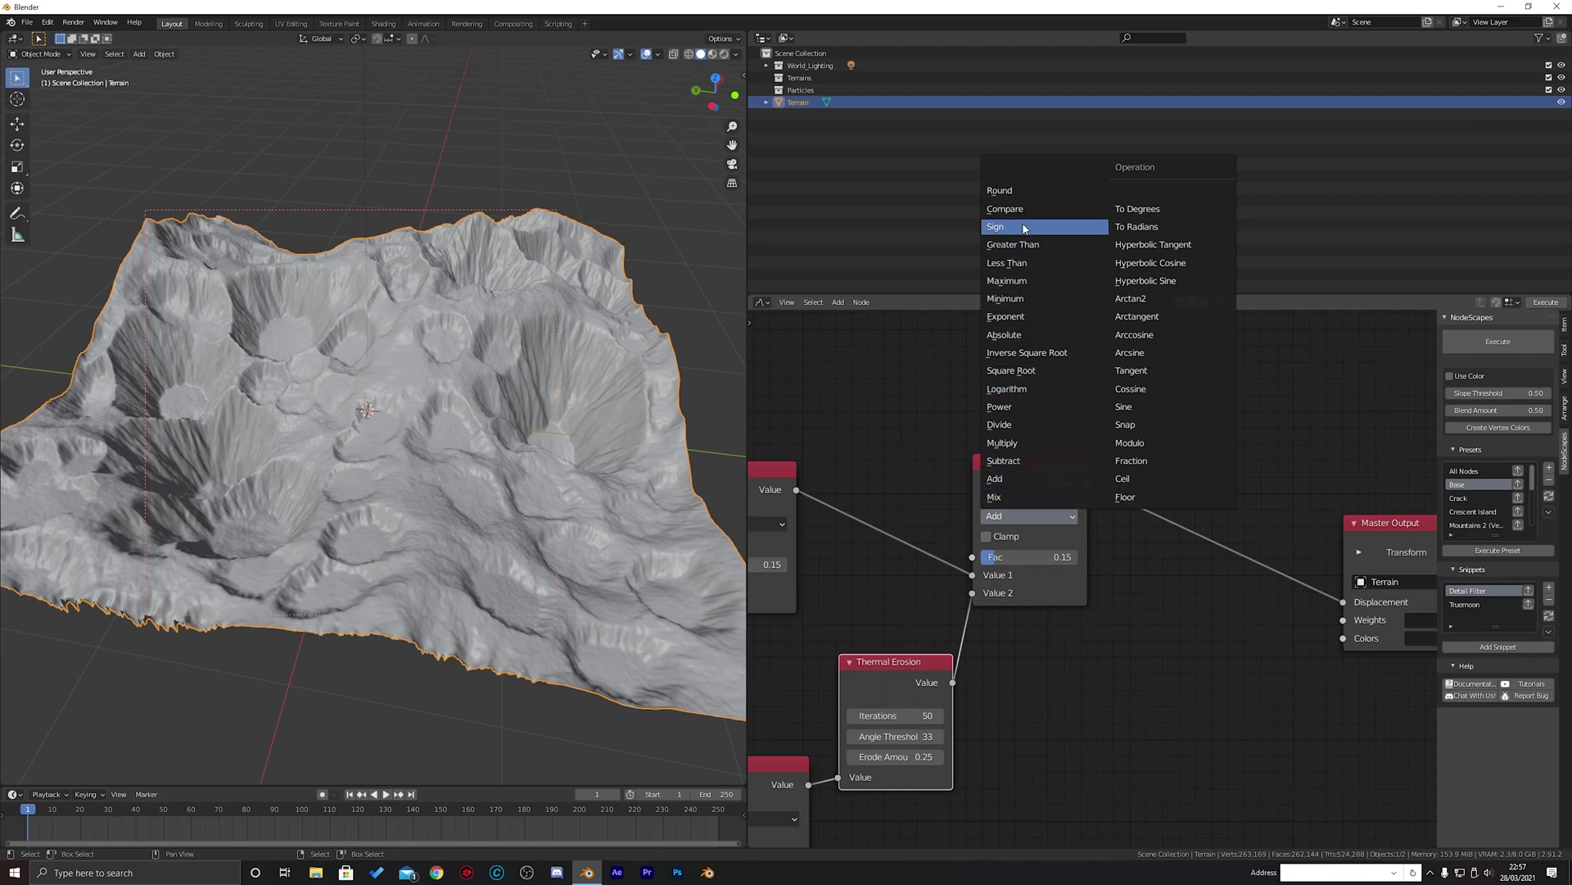
left_click(1029, 444)
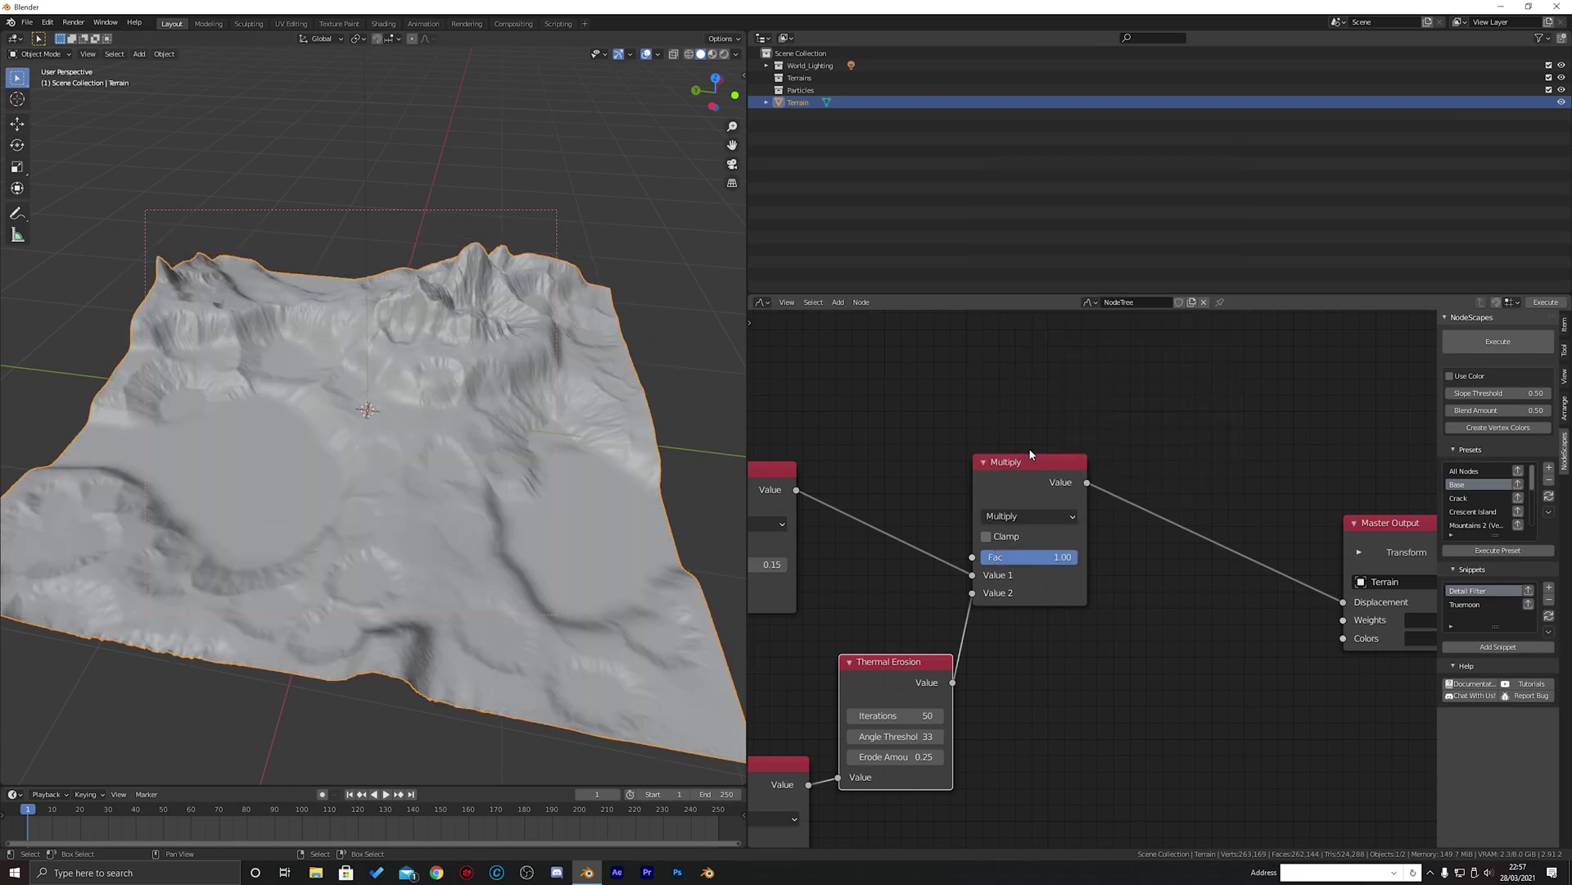
Lower the Fac of the last Multiply node to 0.81 after inspecting the terrain
mouse_move(1063, 557)
left_mouse_down()
mouse_move(1015, 557)
mouse_move(1077, 557)
left_mouse_up()
middle_click_drag(969, 647, 1057, 609)
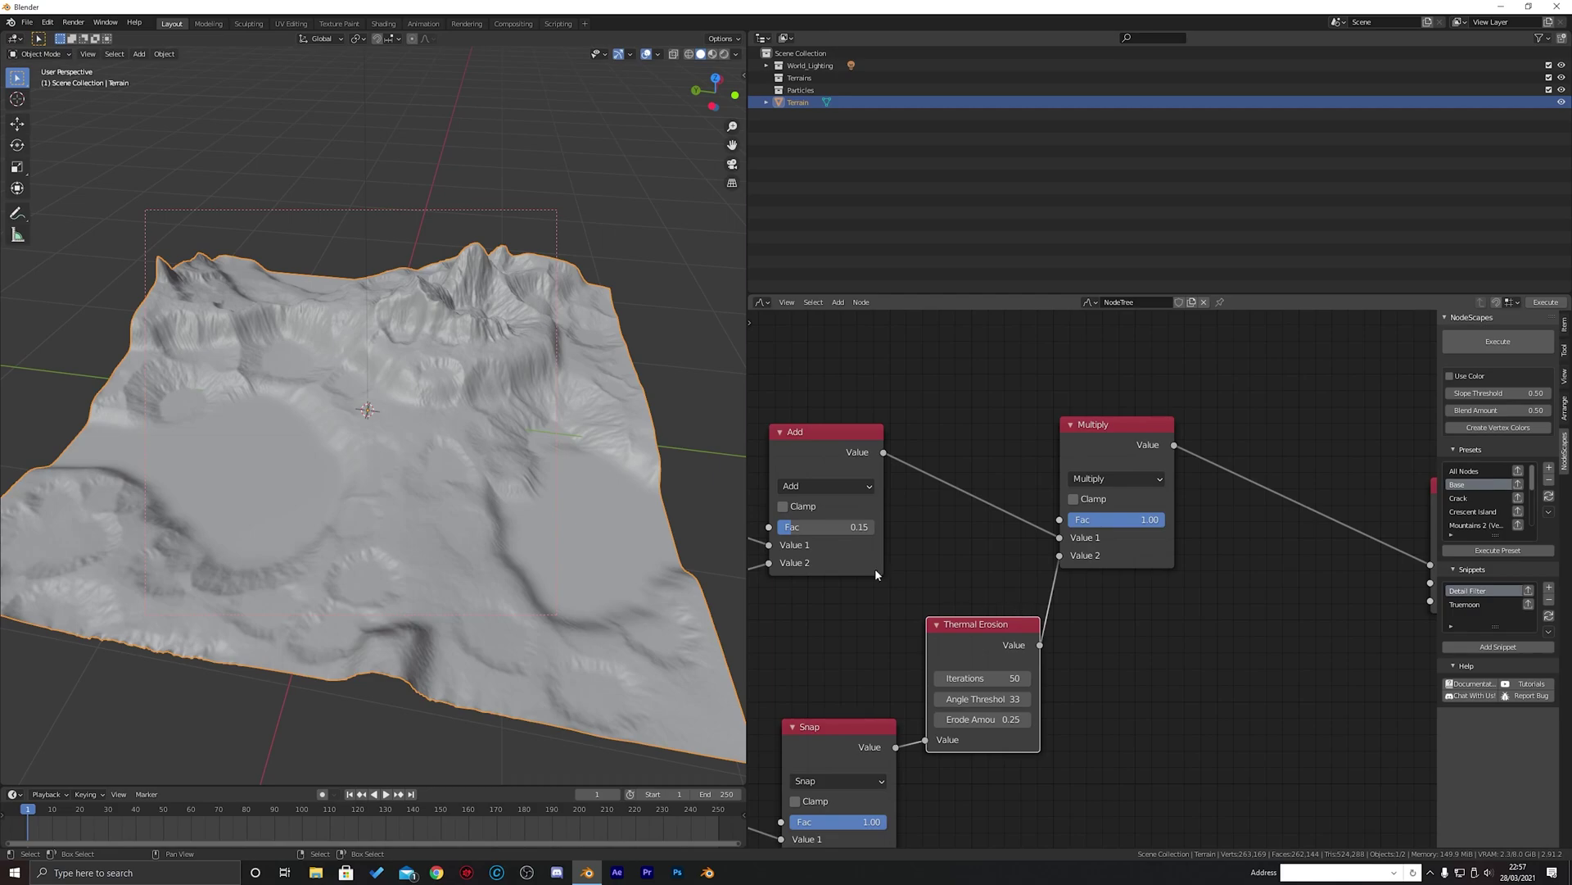
middle_click_drag(434, 459, 468, 454)
scroll(467, 470, "up", 1)
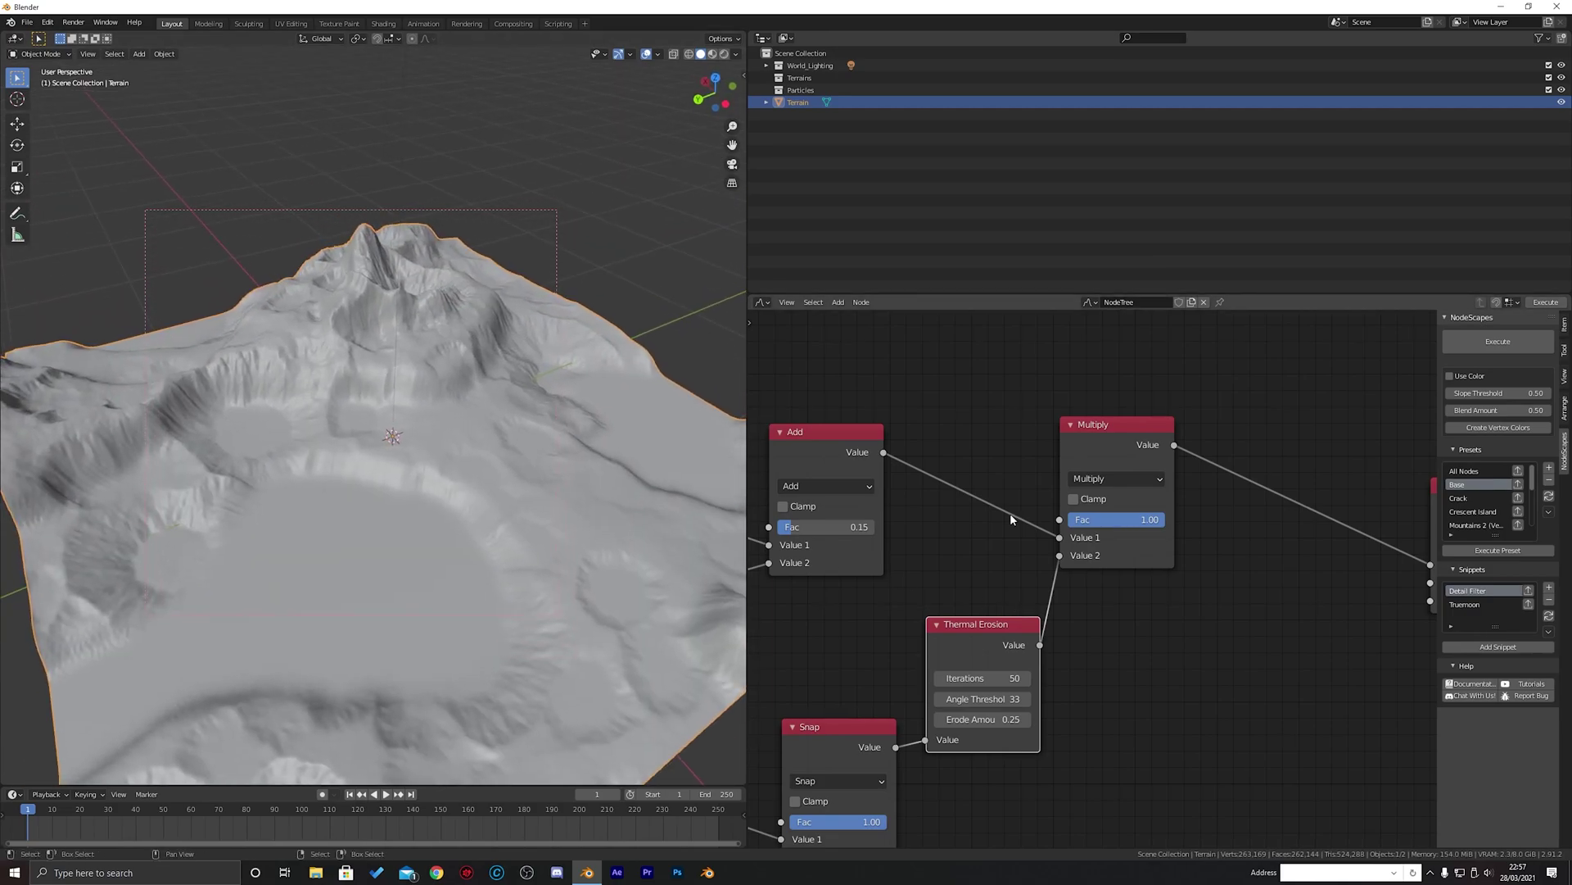
left_click_drag(1137, 524, 1119, 524)
Set the Snap node's Increment to 0.31
middle_click_drag(1010, 601, 1137, 453)
scroll(1073, 521, "down", 2)
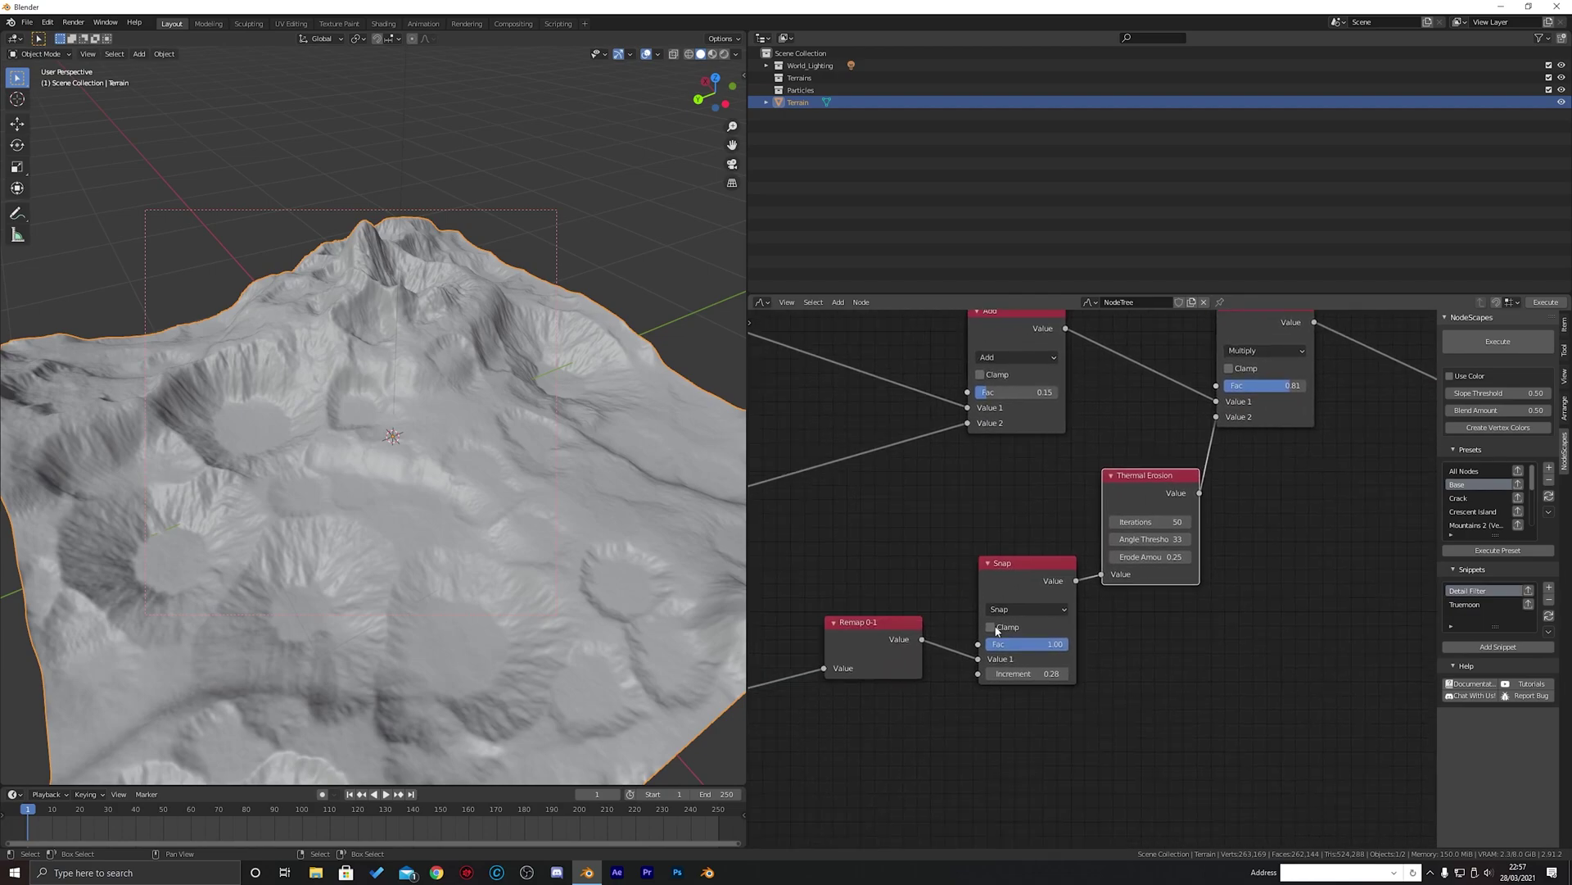
left_click_drag(1037, 673, 1036, 673)
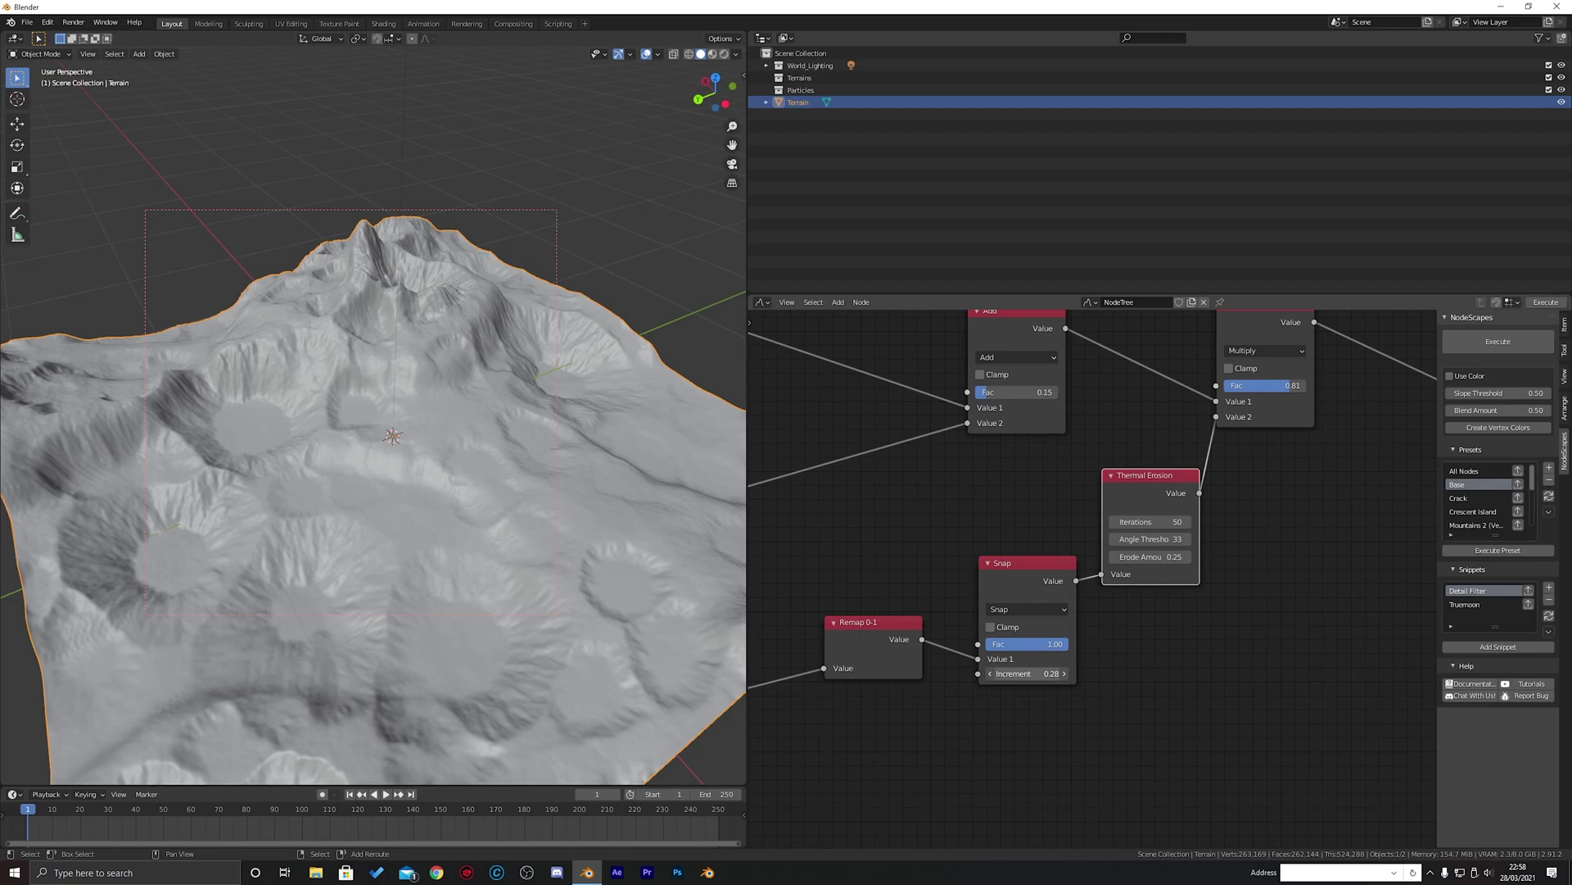
left_click_drag(1035, 673, 1044, 673)
Move the Remap 0-1, Snap and Thermal Erosion nodes back, away from the last Multiply node
scroll(932, 552, "down", 1)
middle_click_drag(1063, 516, 1217, 468)
left_click_drag(1049, 559, 965, 591)
left_click_drag(1155, 519, 1039, 553)
middle_click_drag(1238, 449, 1113, 504)
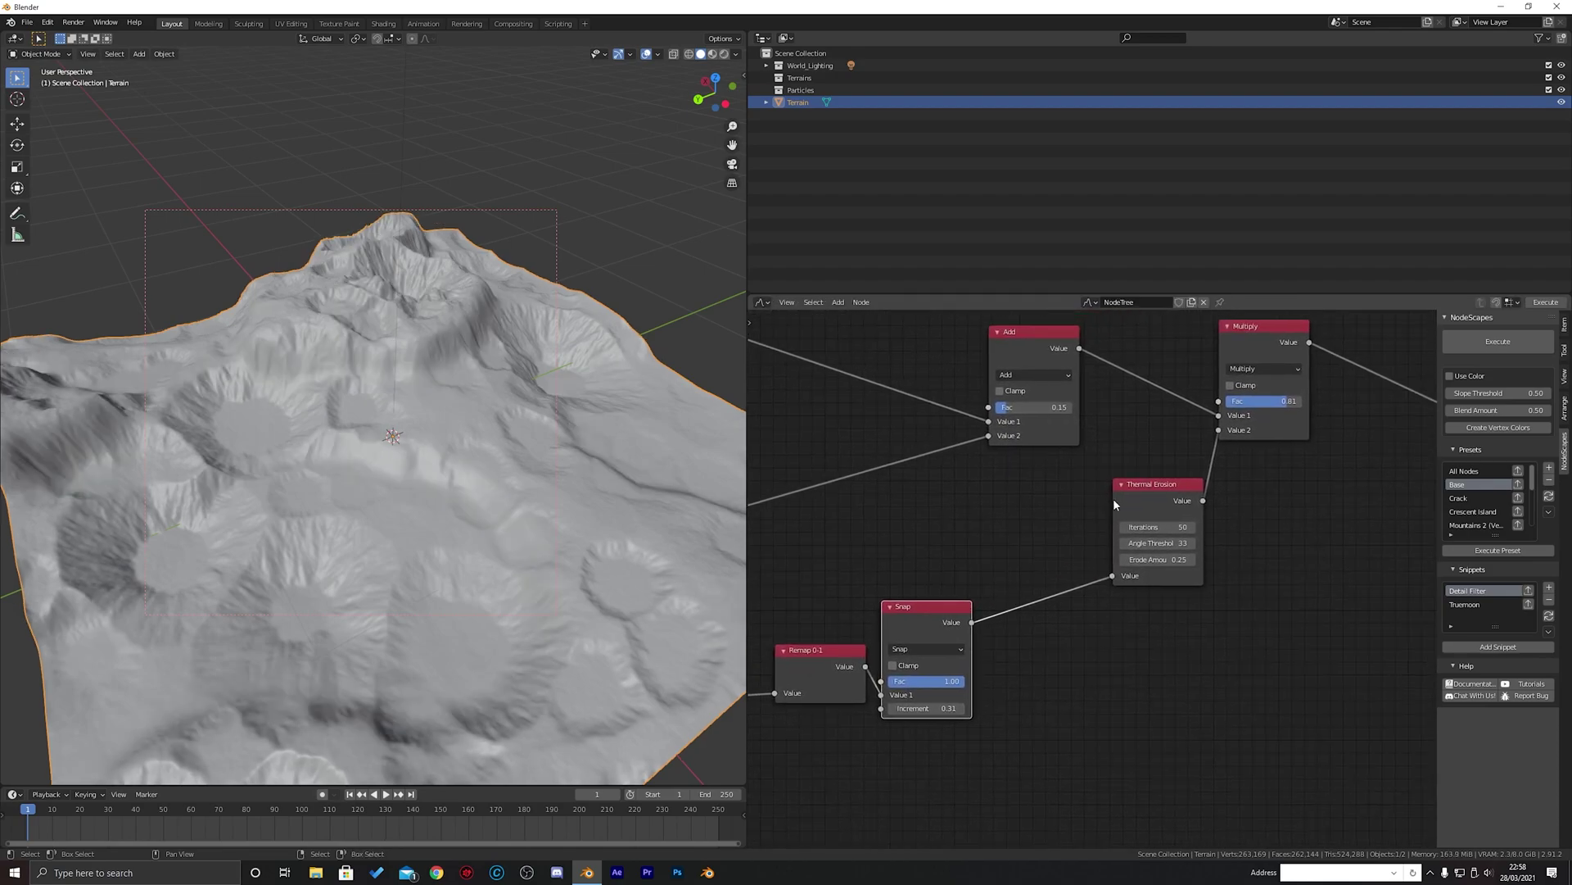
left_click_drag(1168, 485, 1048, 573)
Duplicate the Snap node, insert the copy between Thermal Erosion and the last Multiply node, and change its operation to Multiply
key("shift+d")
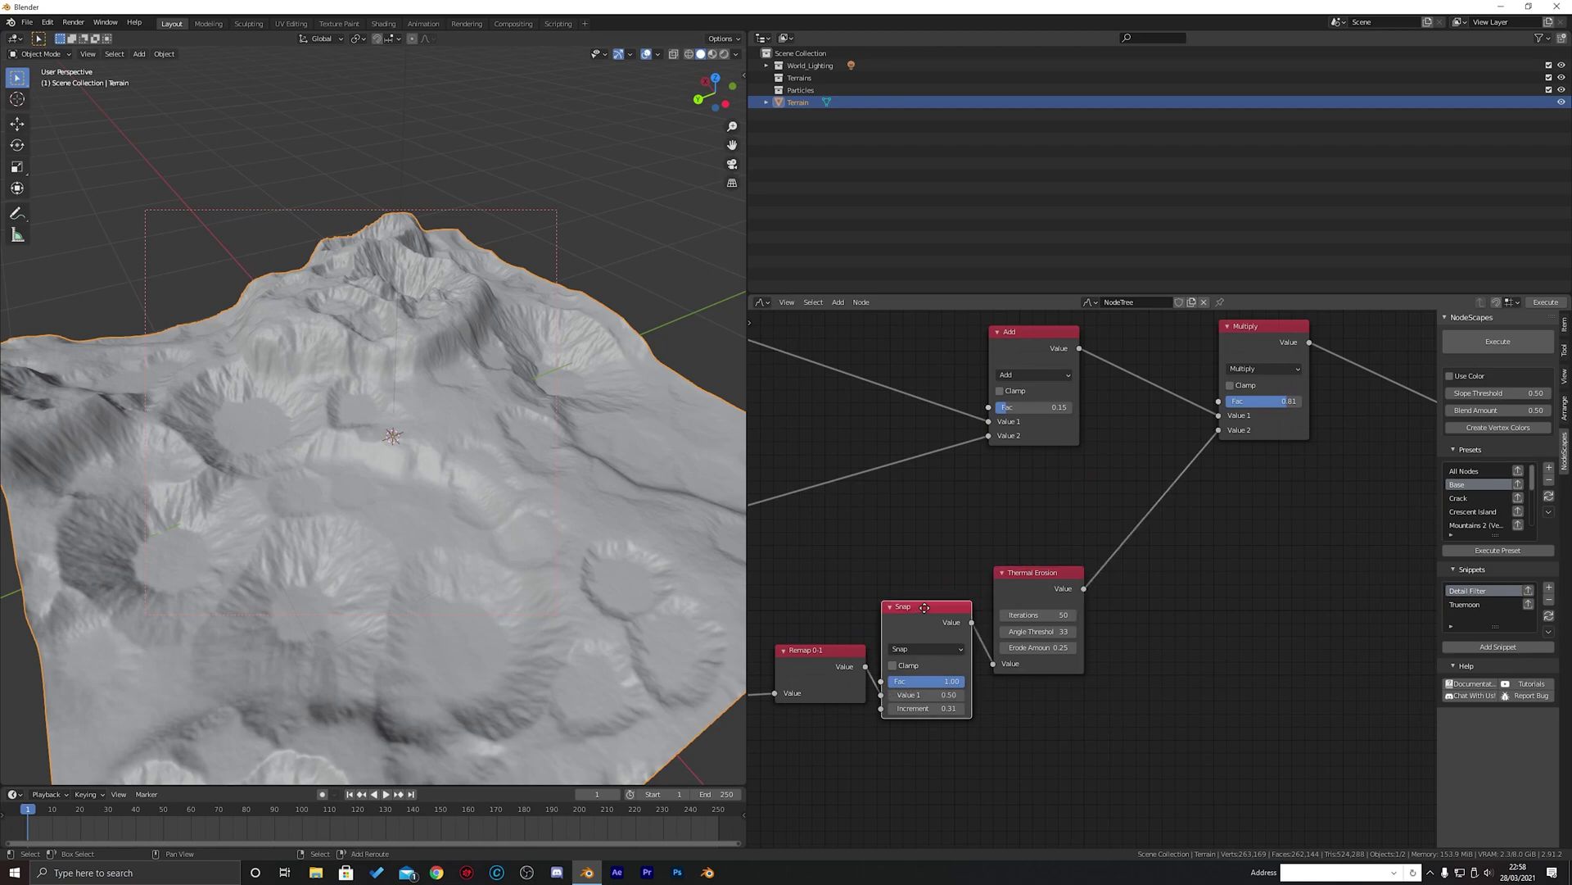
left_click(1079, 536)
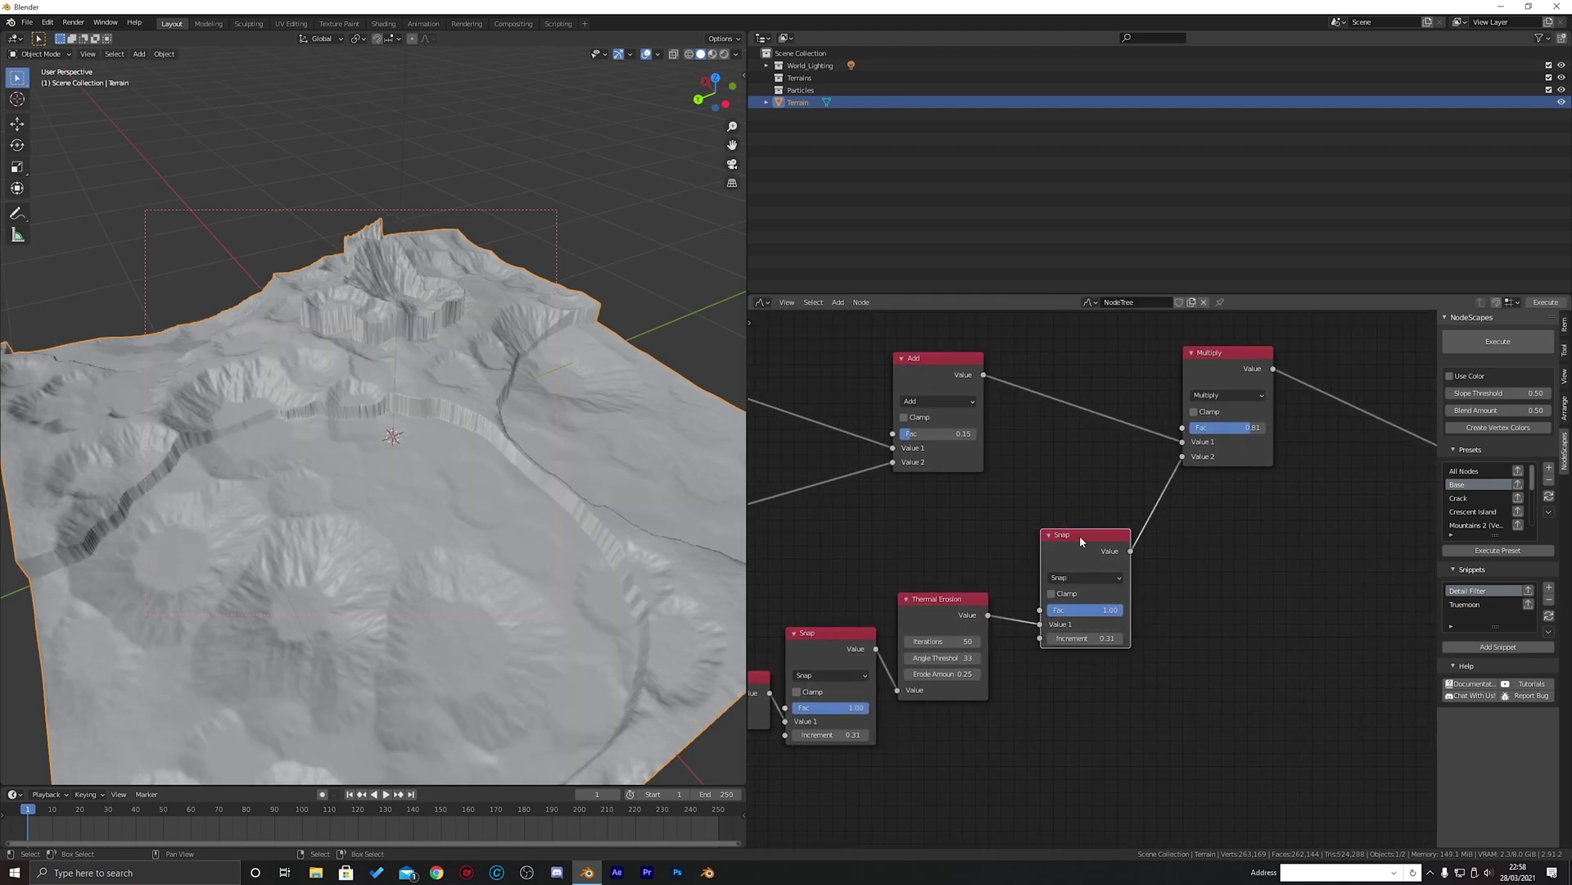
scroll(1081, 493, "up", 4)
left_click(1038, 534)
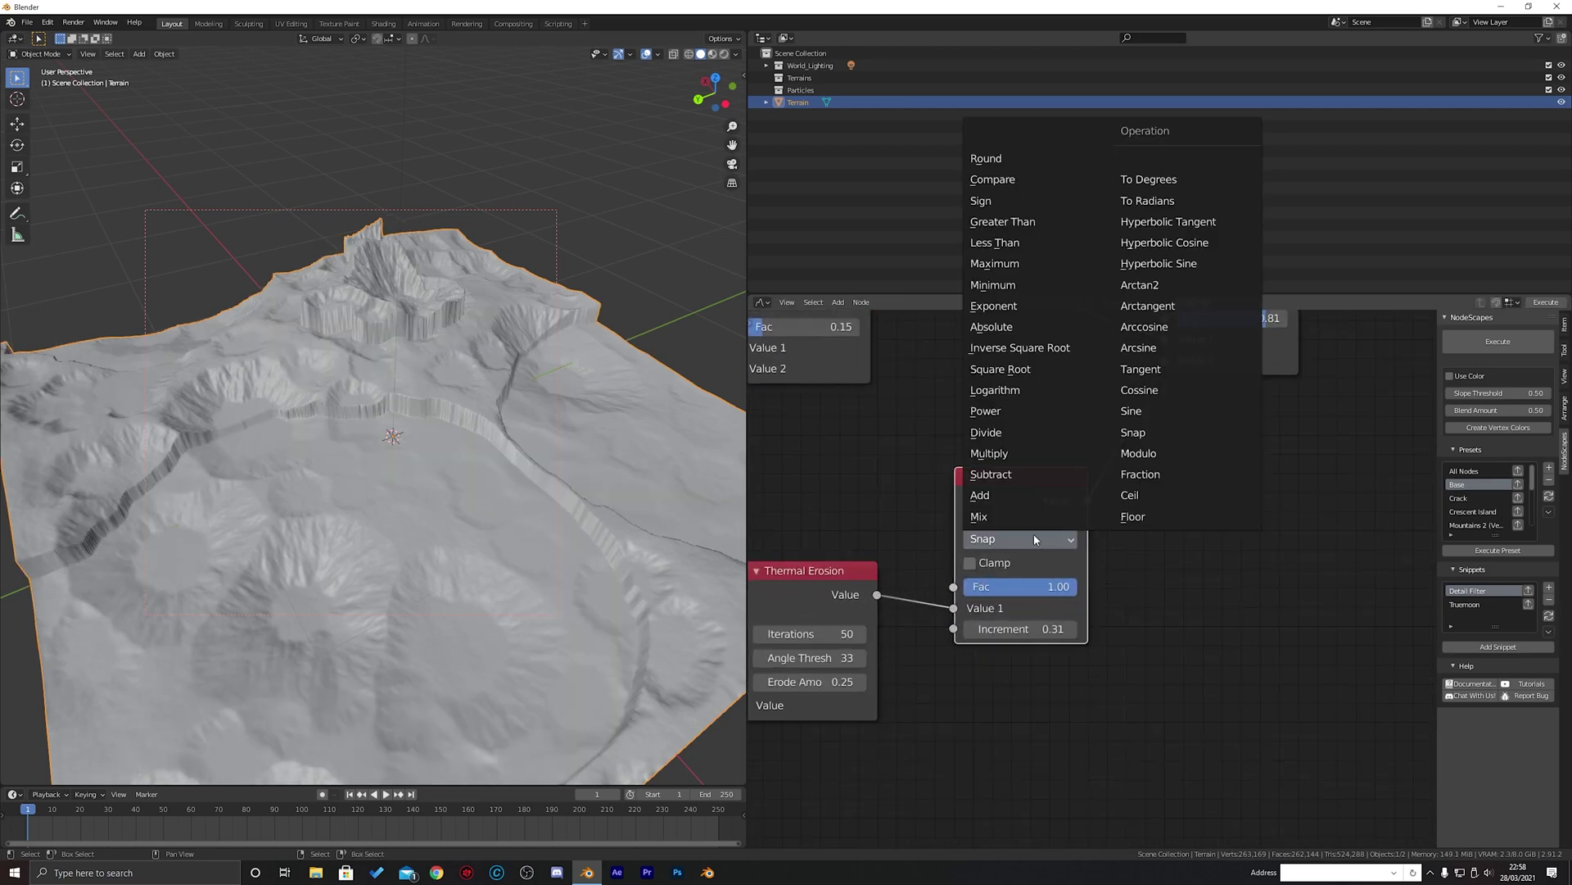
left_click(1004, 457)
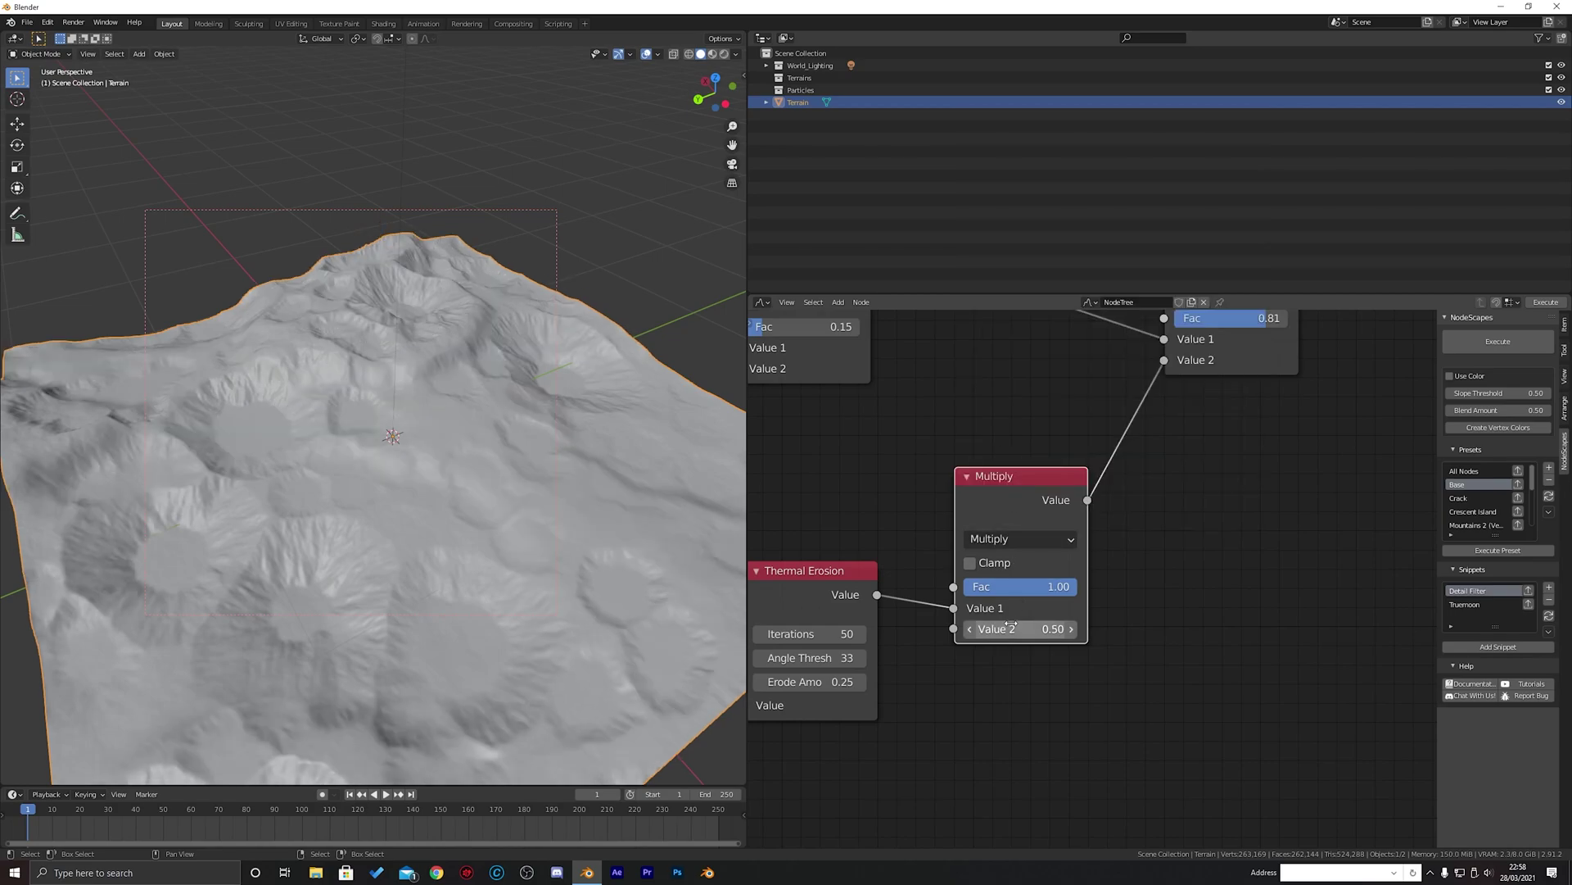
Set the new Multiply node's Value 2 to 2.64 and the last Multiply node's Fac to 0.74
left_click_drag(1011, 626, 1187, 626)
middle_click_drag(352, 449, 431, 431)
scroll(1213, 375, "down", 3)
middle_click_drag(1213, 375, 1050, 542)
mouse_move(1049, 542)
left_mouse_down()
mouse_move(1081, 542)
mouse_move(991, 538)
mouse_move(1081, 538)
mouse_move(1051, 537)
left_mouse_up()
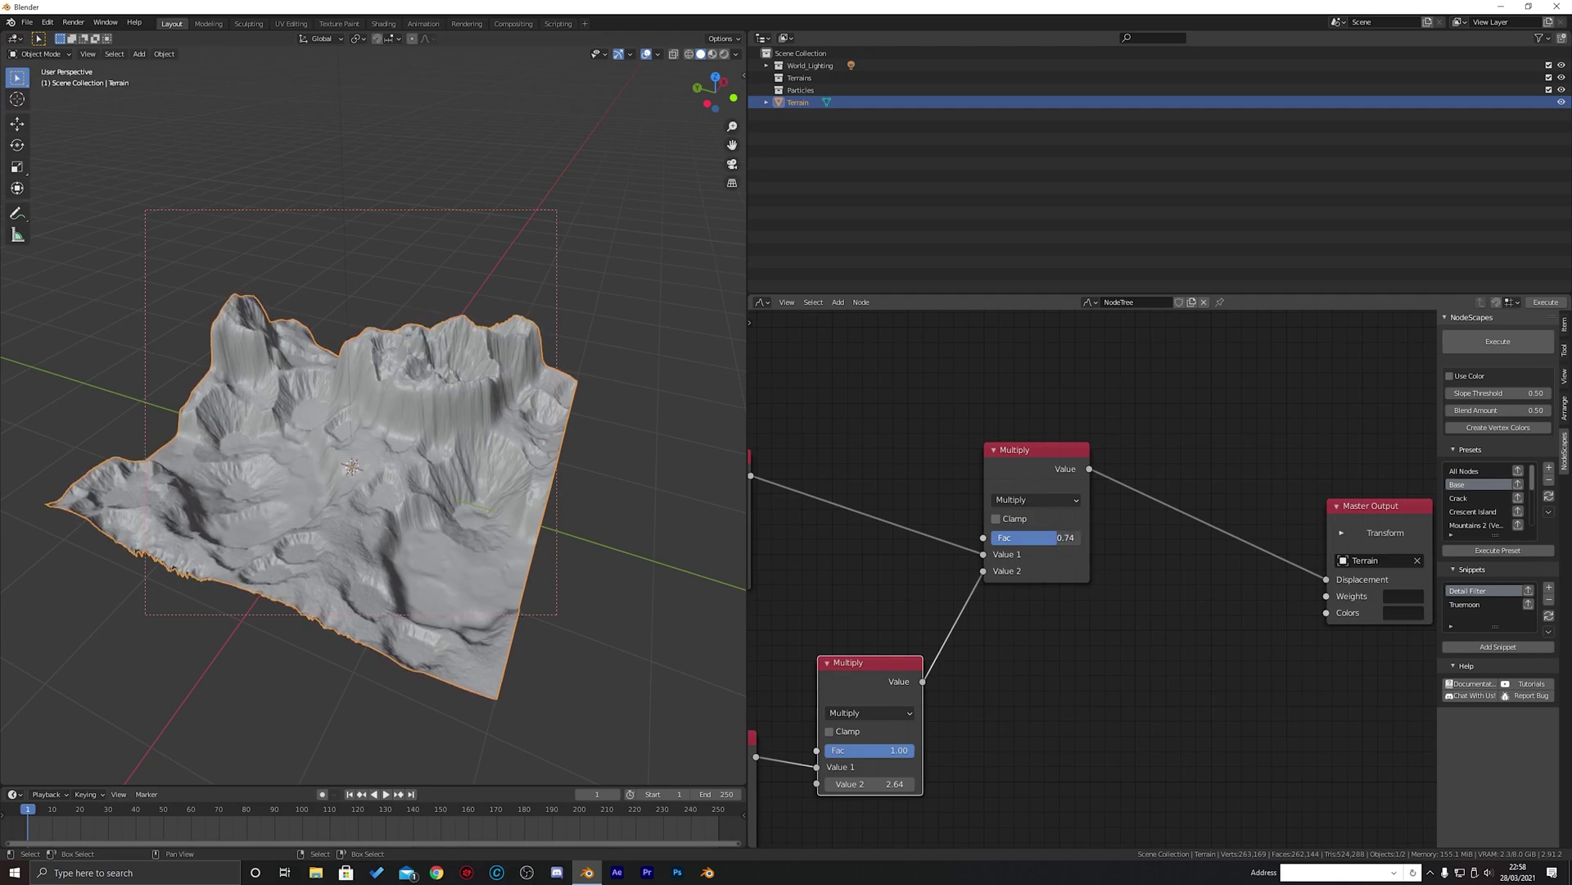
Set the Object node's Size to 8.00 in both X and Y
scroll(352, 459, "down", 2)
scroll(344, 508, "up", 3)
middle_click_drag(287, 442, 411, 436)
scroll(918, 571, "down", 2)
middle_click_drag(887, 598, 1078, 514)
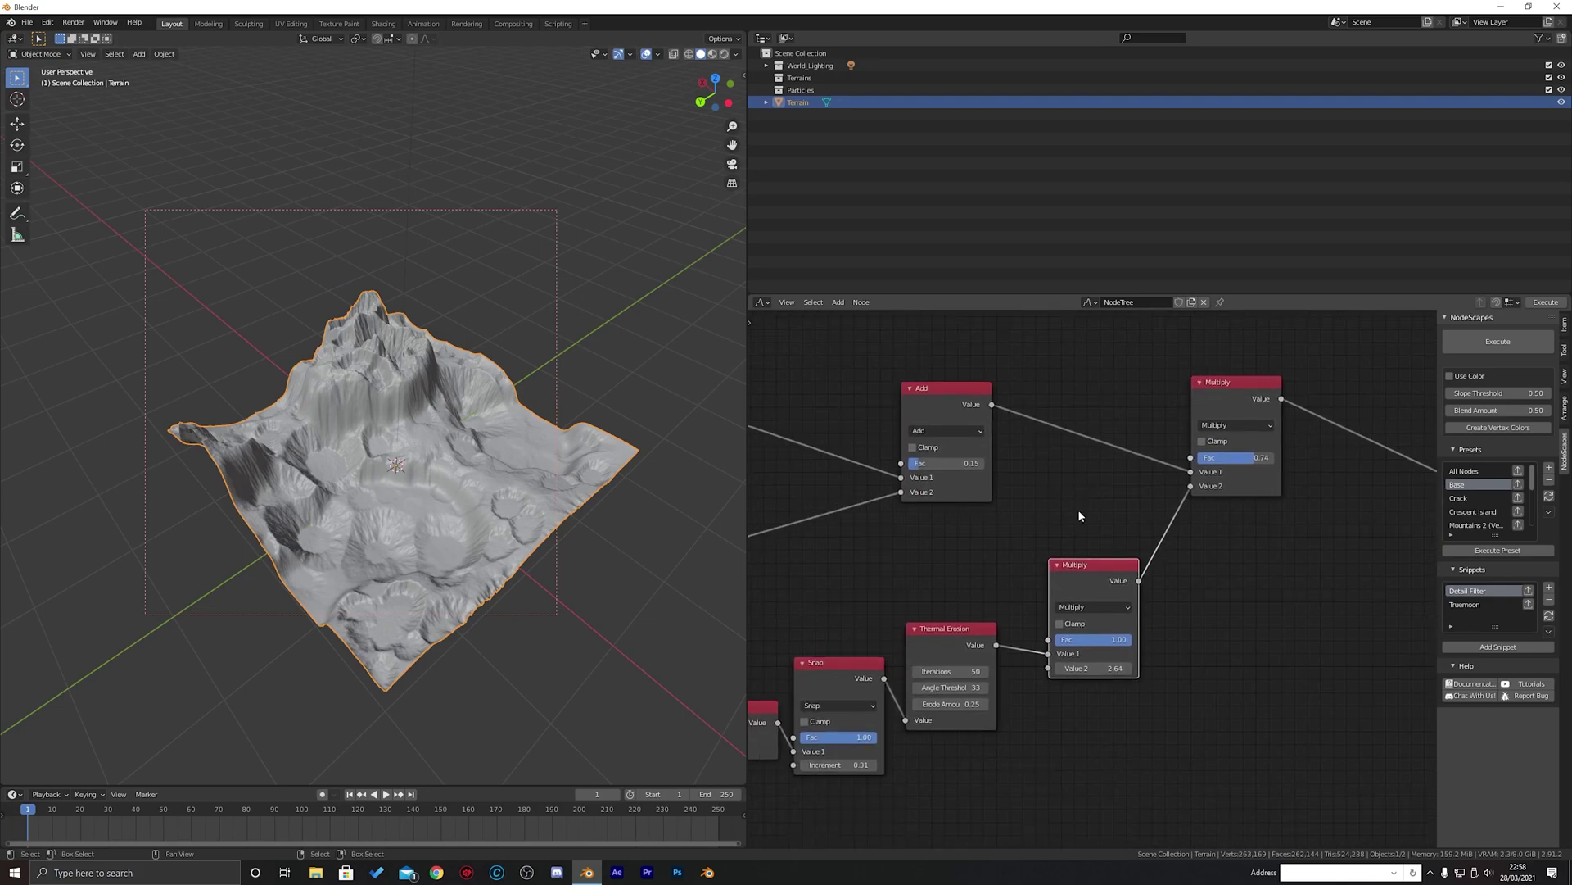
scroll(1077, 516, "down", 2)
middle_click_drag(1029, 576, 1144, 507)
scroll(1014, 527, "down", 3)
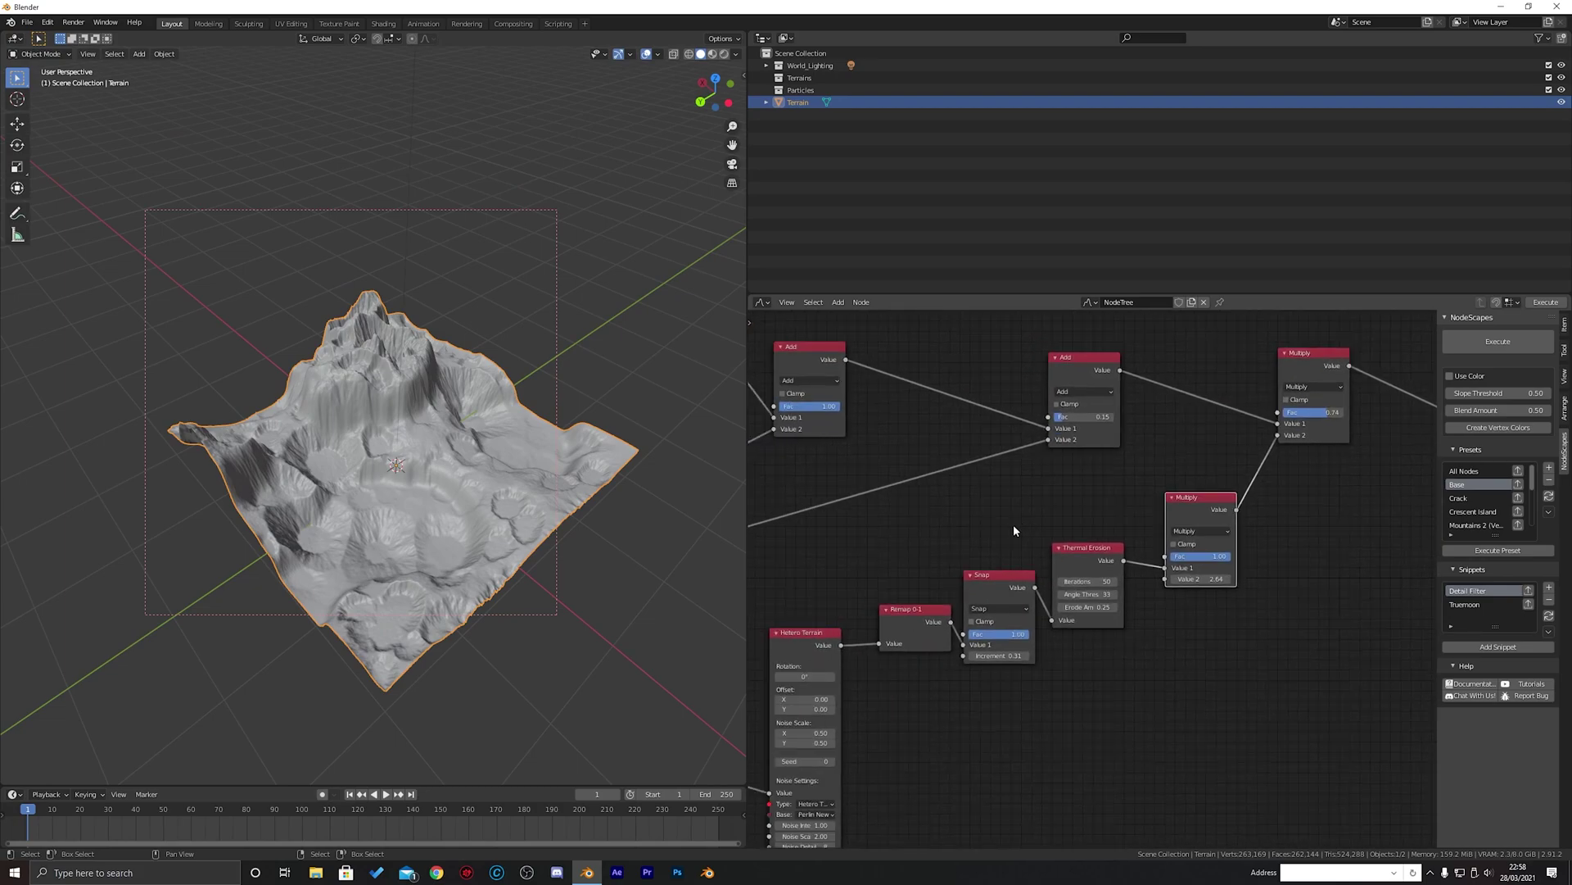
middle_click_drag(906, 575, 1259, 434)
scroll(1092, 458, "down", 2)
middle_click_drag(763, 450, 1131, 563)
scroll(1029, 616, "up", 5)
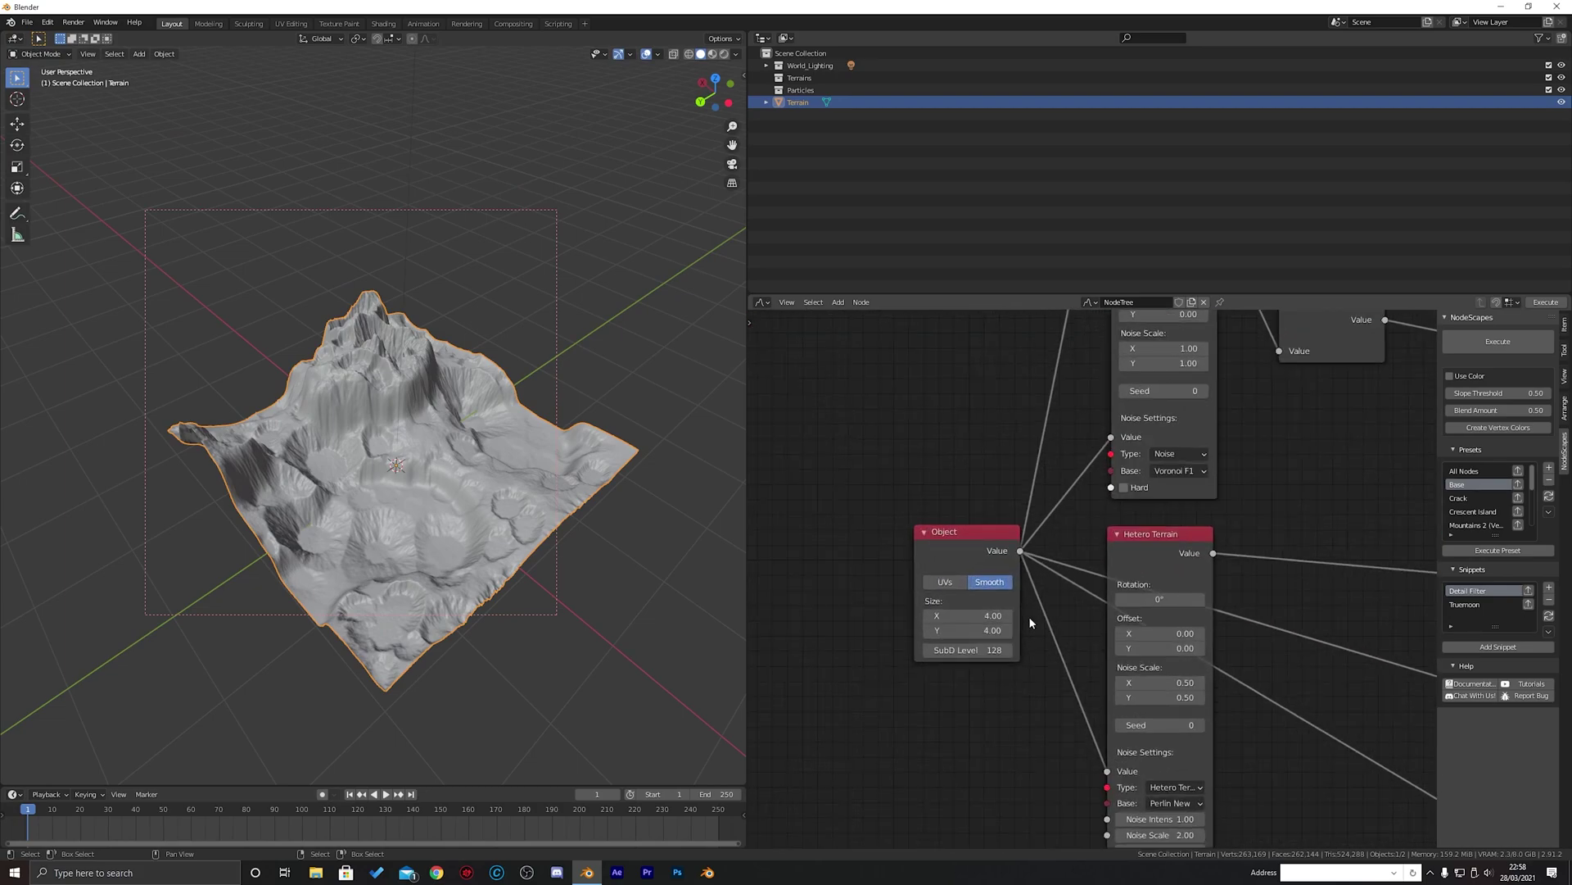
left_click(1064, 460)
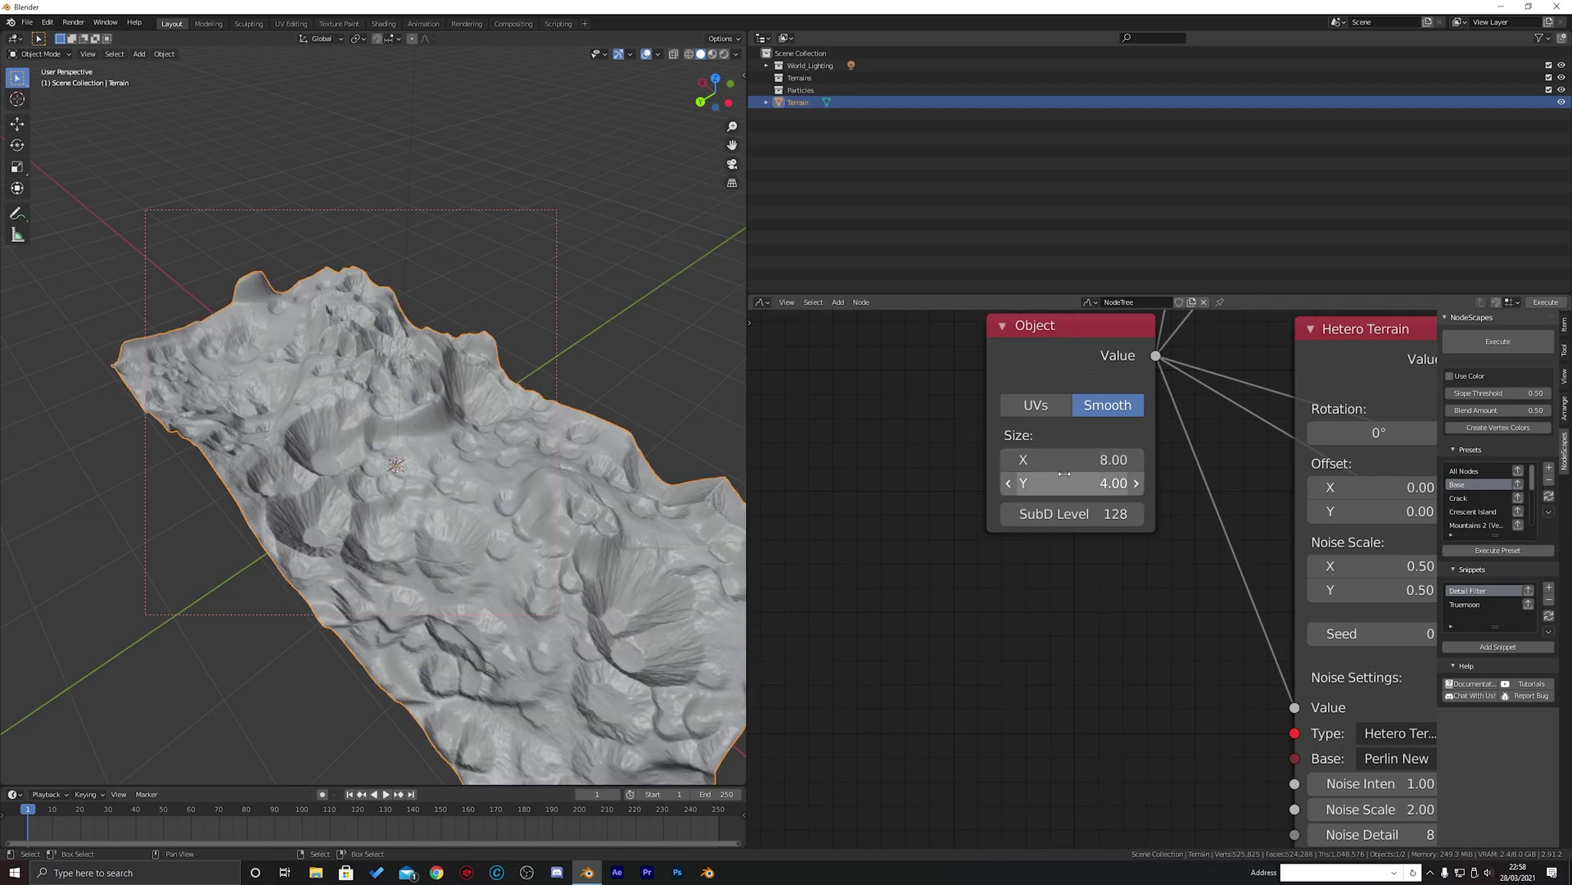
left_click(1062, 475)
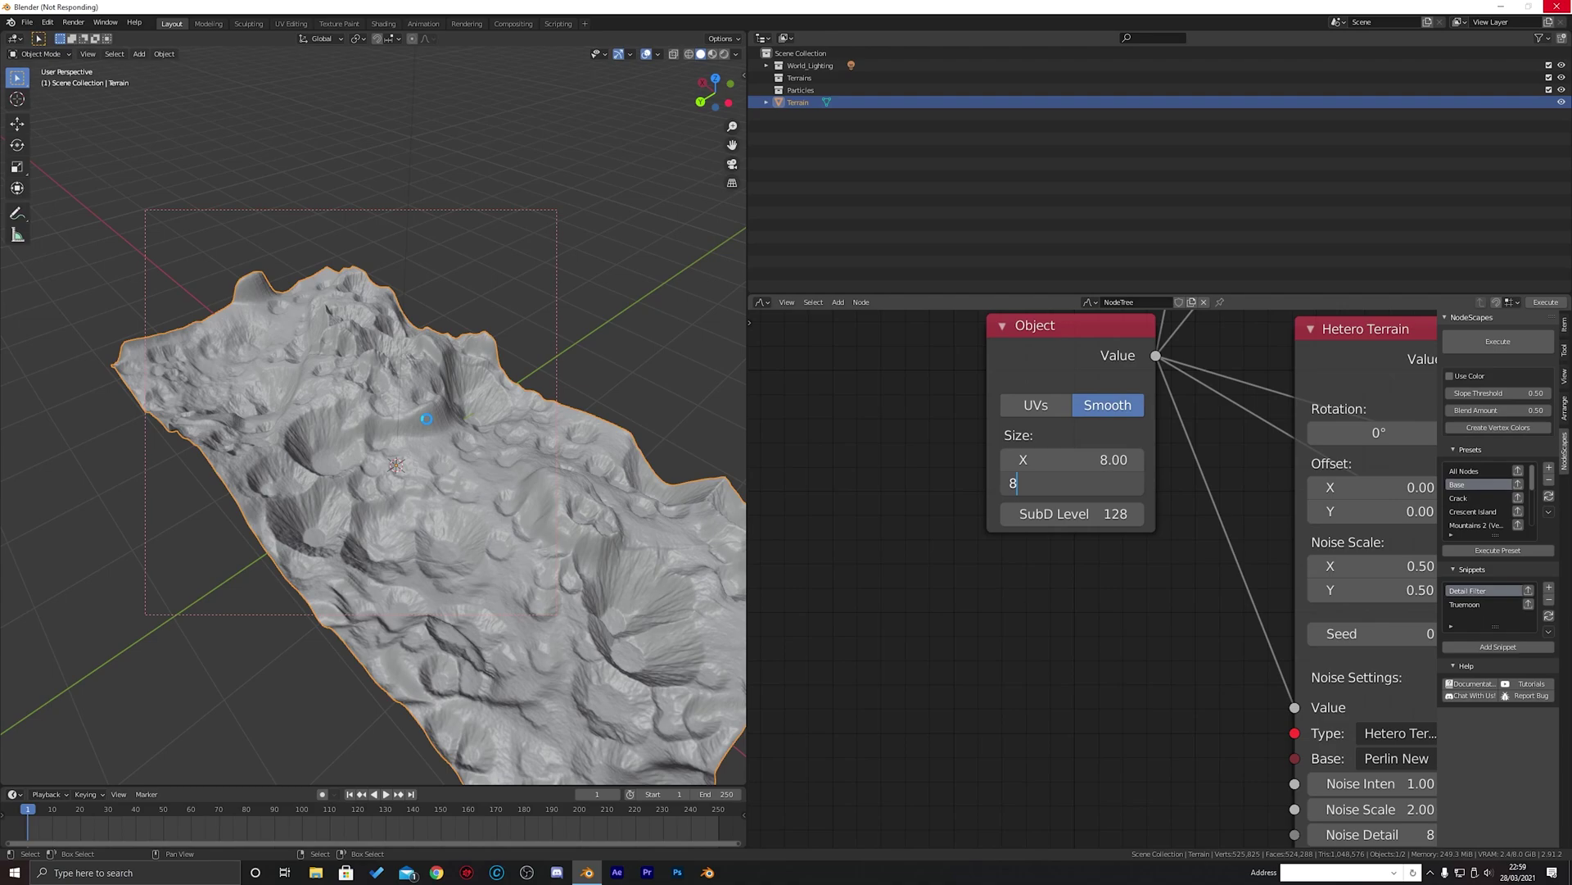
Examine the surface of the enlarged terrain up close and as a whole
scroll(393, 461, "down", 2)
middle_click_drag(393, 461, 423, 518)
scroll(402, 498, "up", 4)
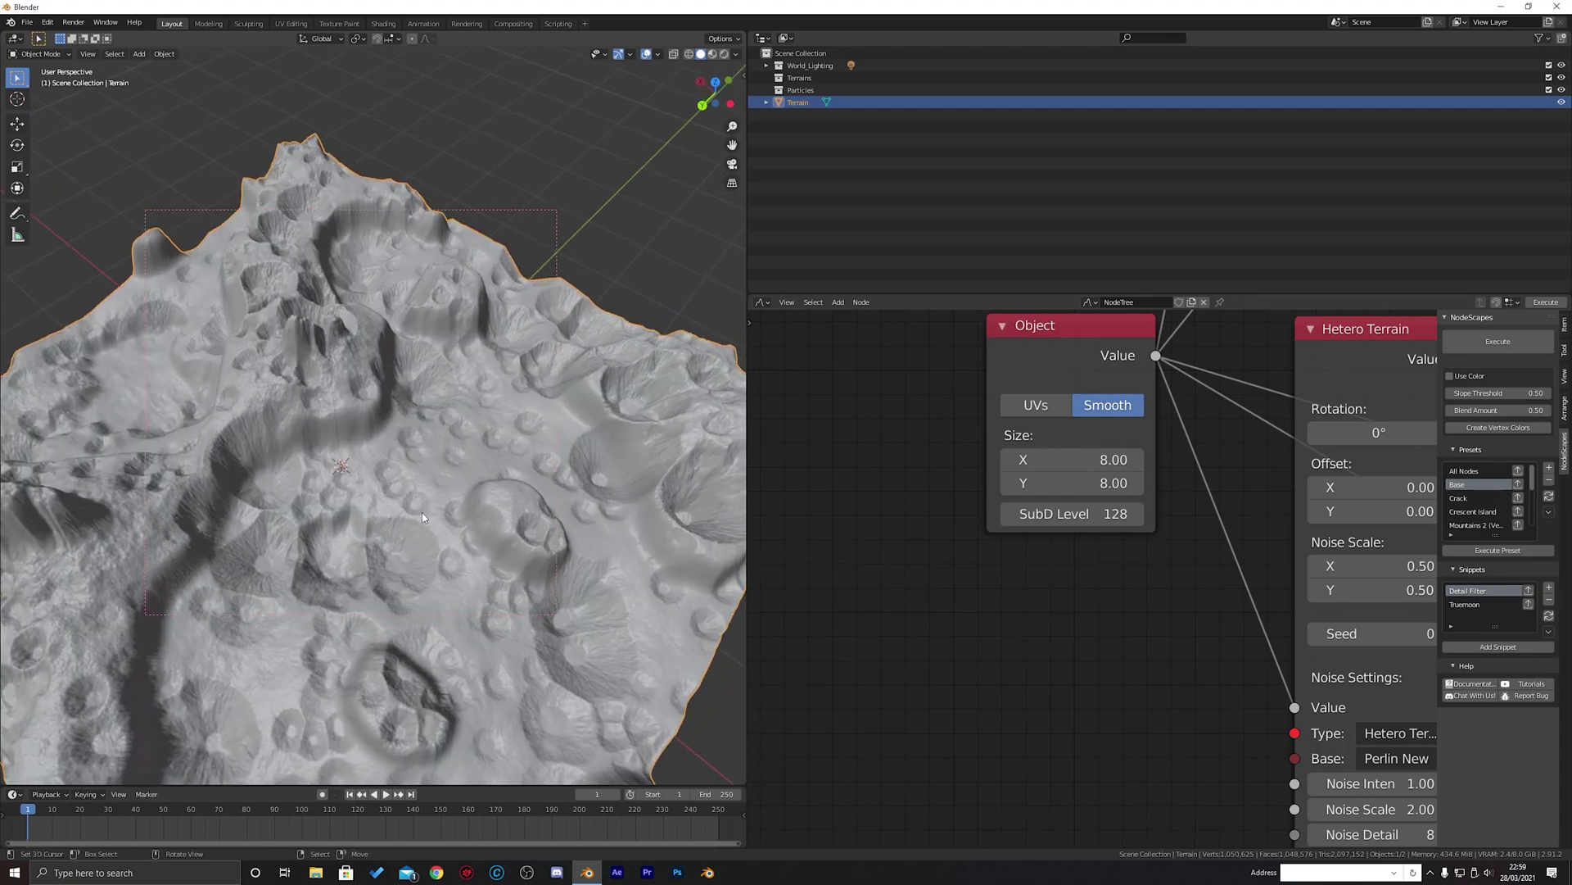
middle_click_drag(457, 461, 449, 416)
scroll(1131, 477, "down", 8)
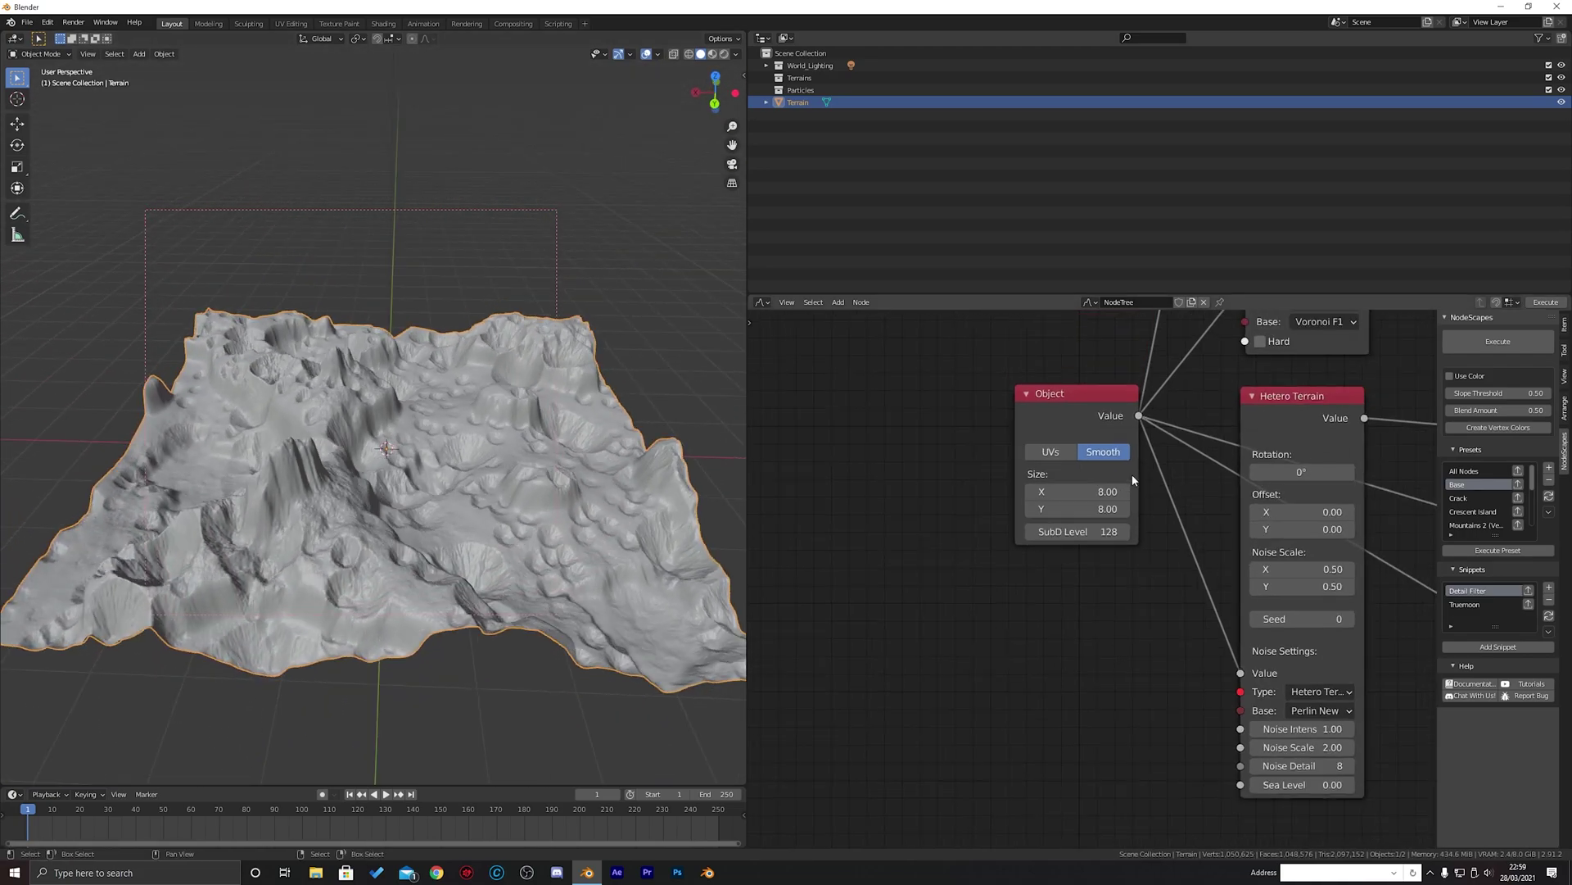
Enlarge the node editor by shrinking the outliner above it and the 3D viewport beside it
middle_click_drag(1233, 483, 980, 559)
scroll(1055, 549, "down", 3)
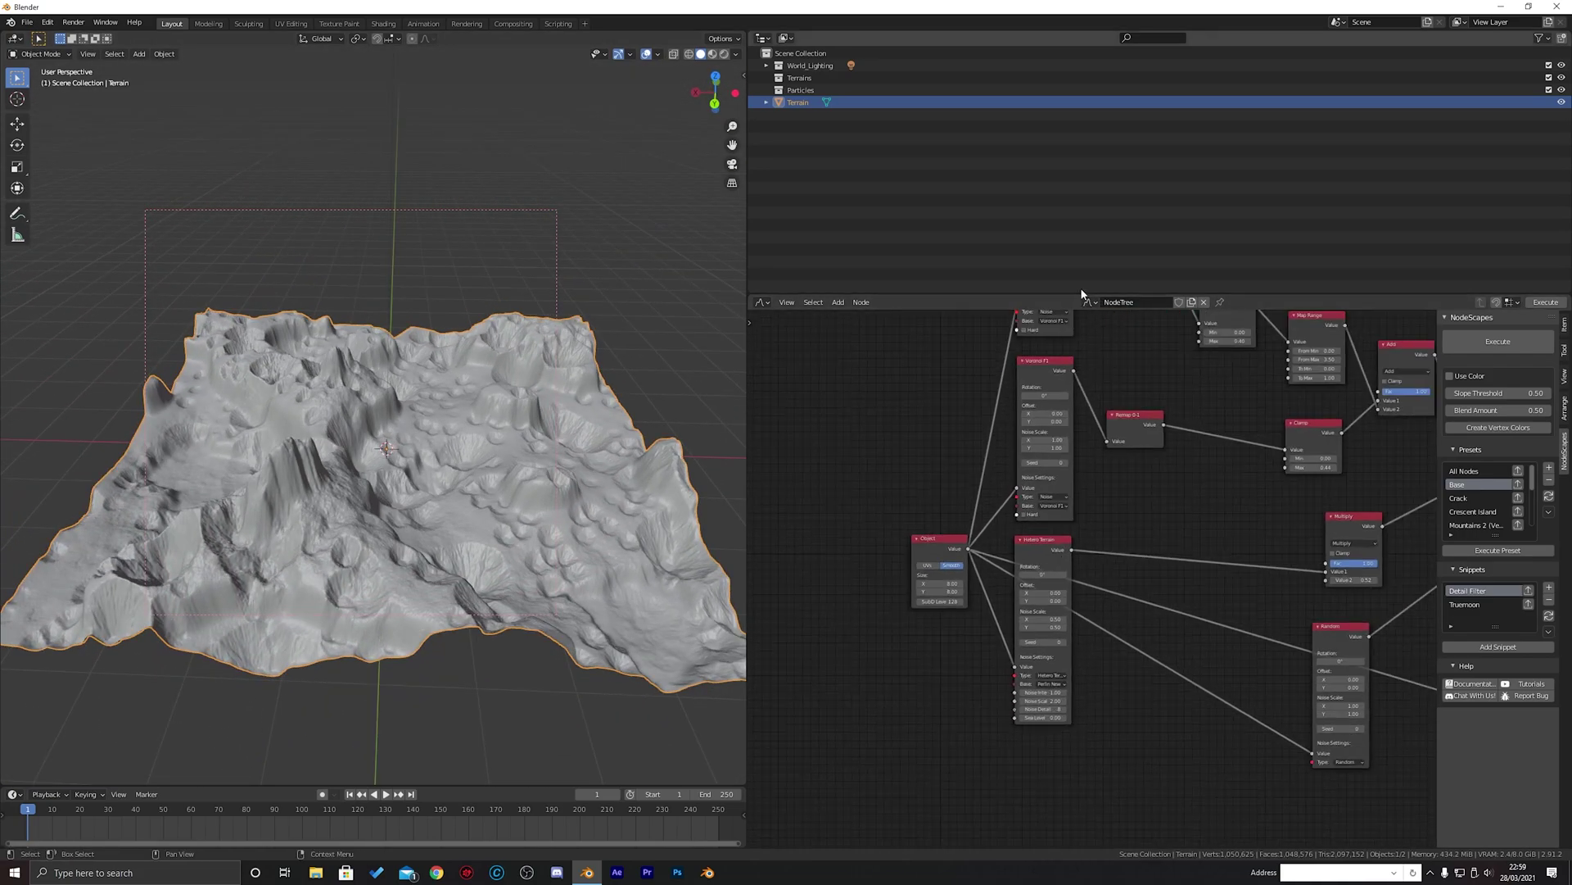
left_click_drag(1070, 293, 1069, 199)
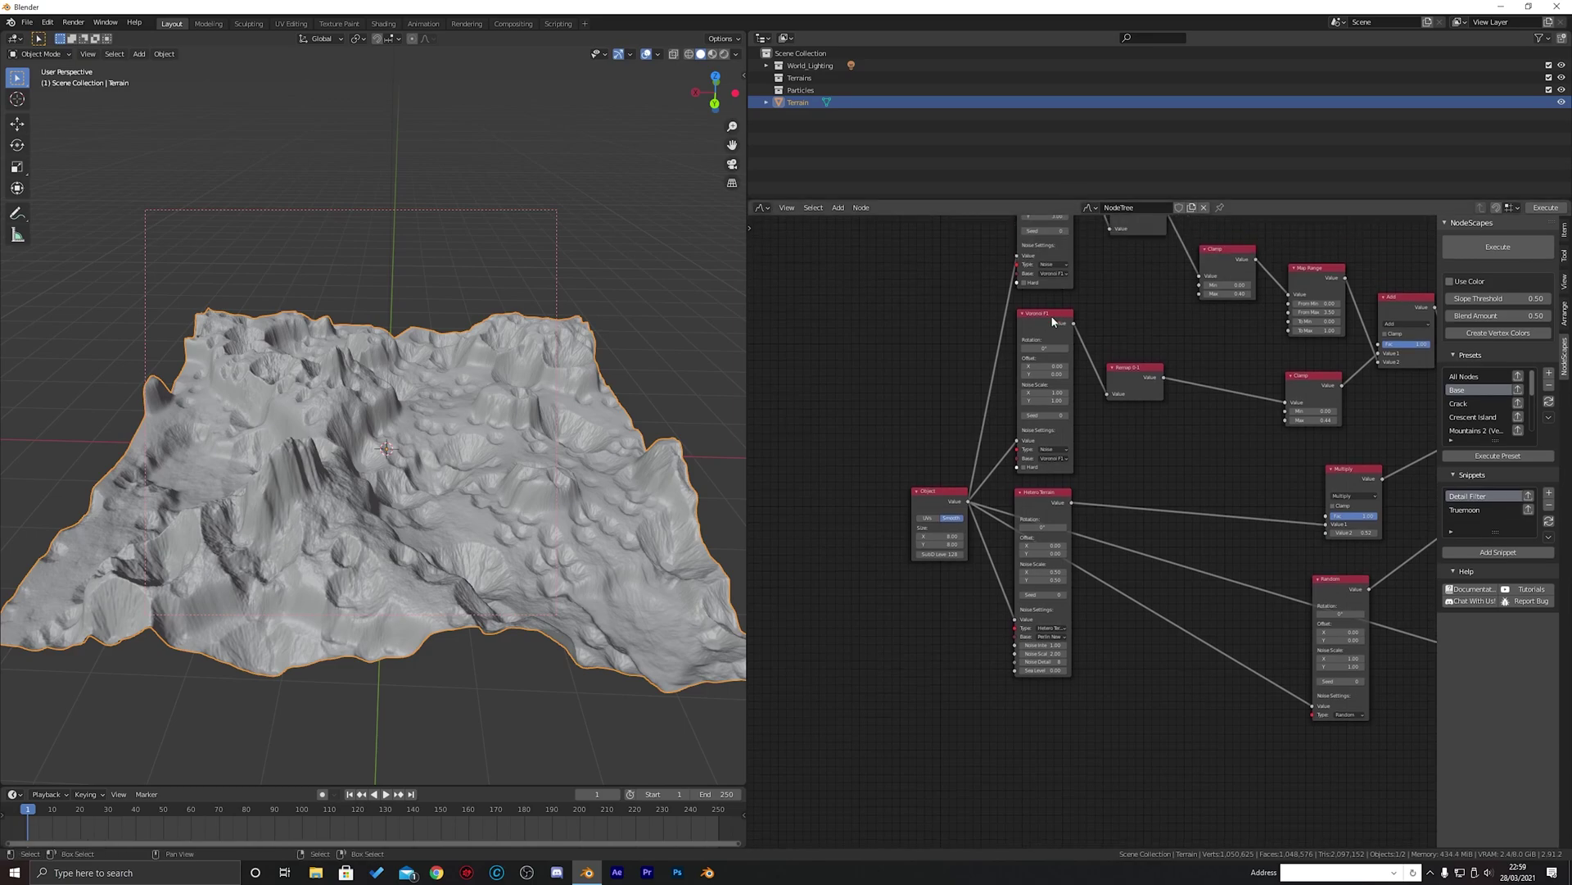
scroll(1054, 322, "down", 2)
middle_click_drag(1055, 322, 966, 529)
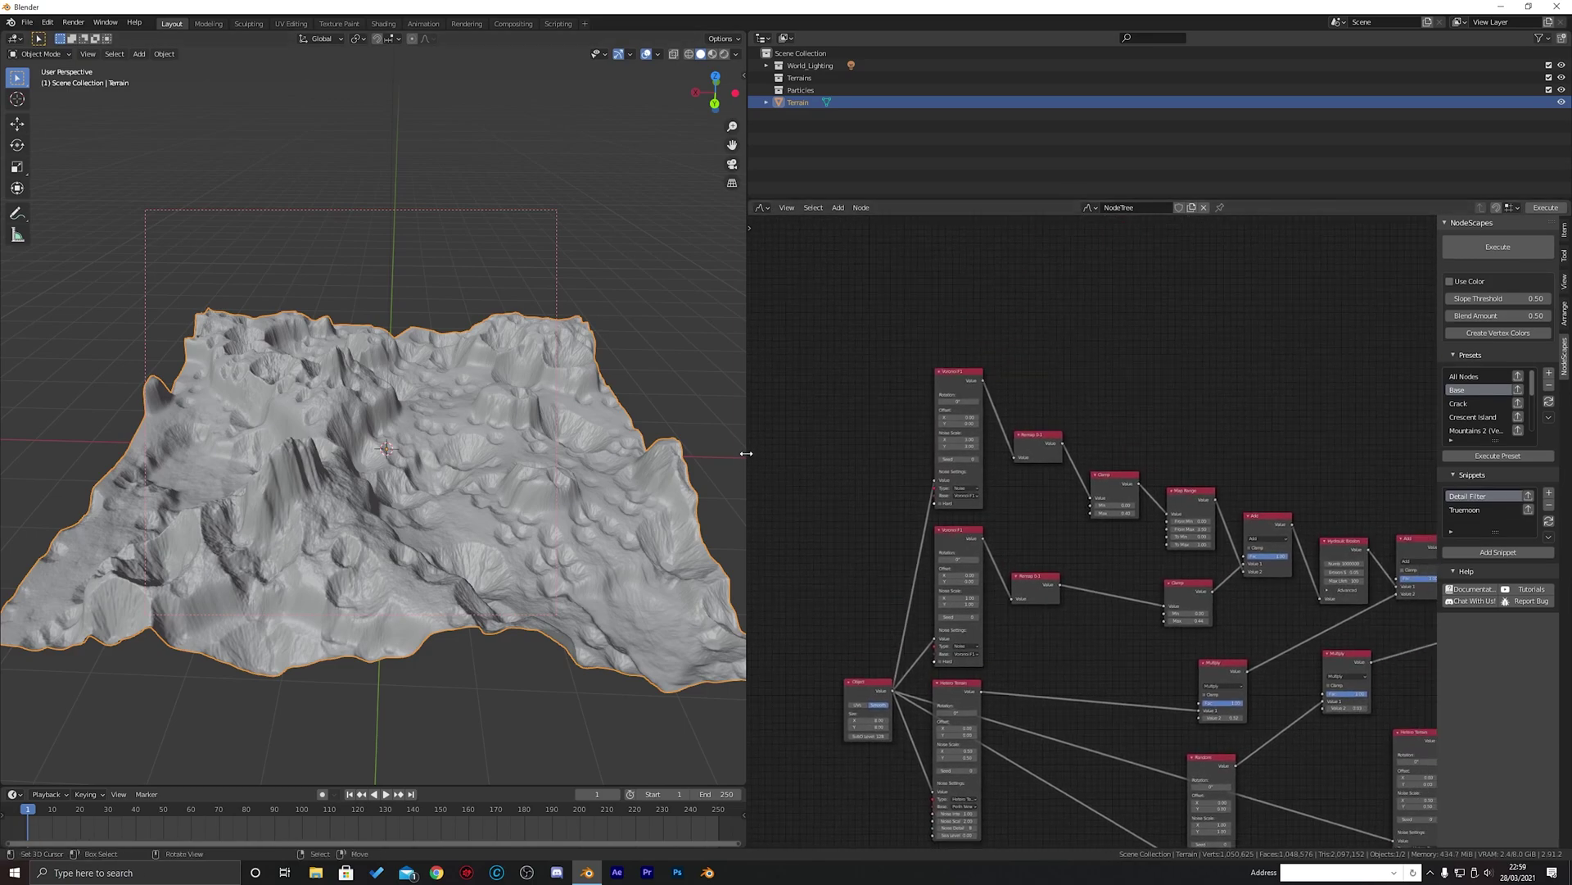
left_click_drag(747, 455, 457, 462)
Review the whole node graph from the Voronoi F1 nodes to the Master Output node
middle_click_drag(1016, 516, 882, 393)
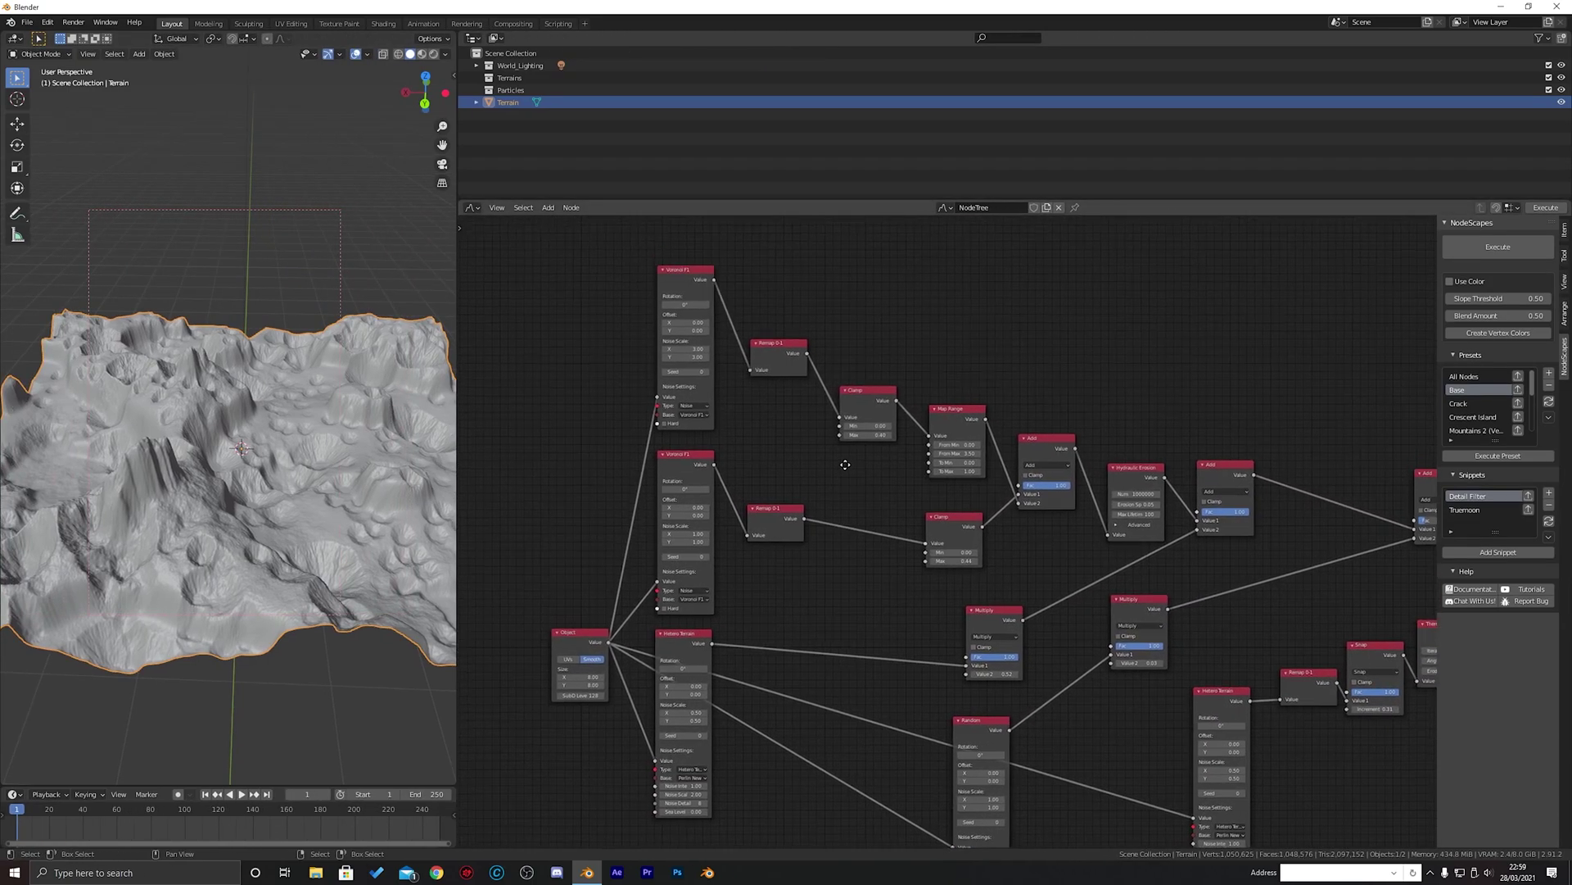
middle_click_drag(845, 464, 845, 469)
left_click_drag(685, 288, 689, 294)
middle_click_drag(1095, 499, 595, 449)
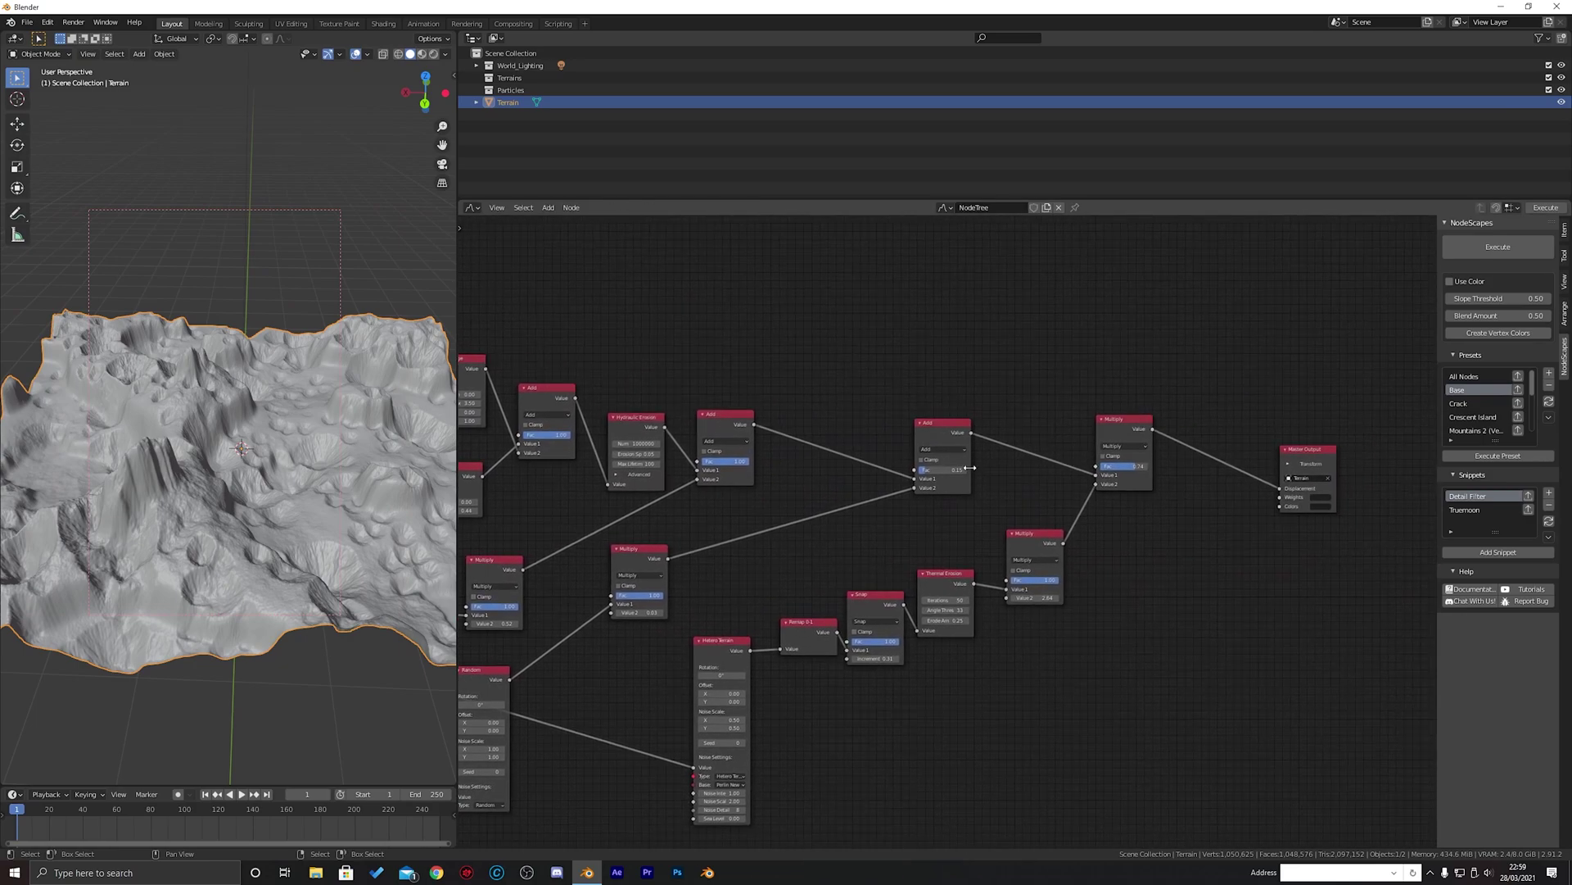
left_click_drag(1123, 423, 1118, 426)
middle_click_drag(768, 480, 1065, 432)
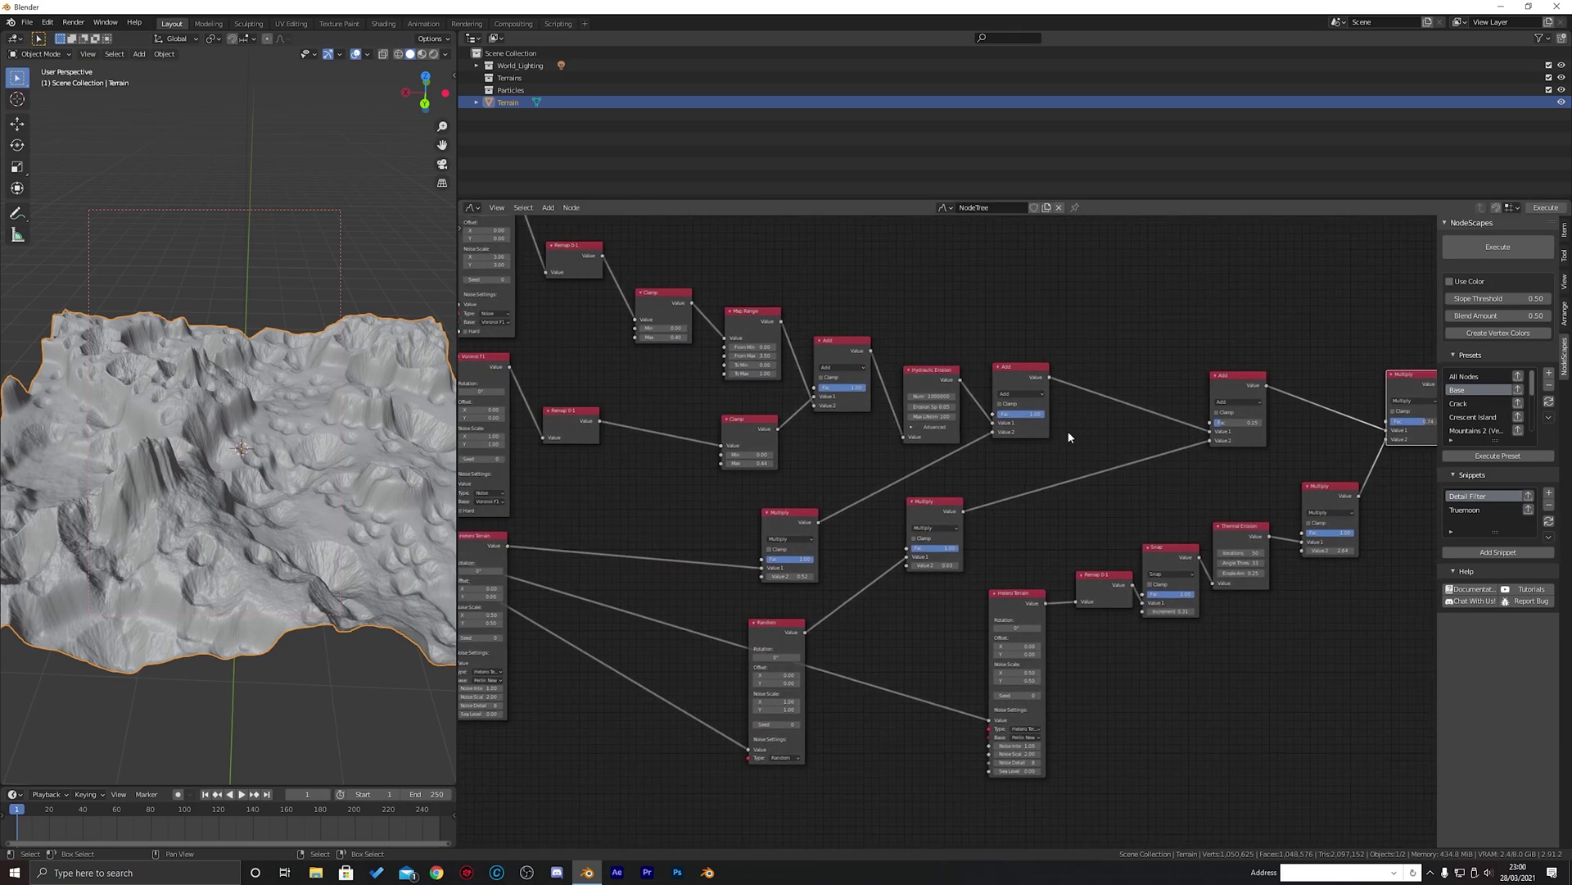
Move the Hetero Terrain node of the terrace layer next to the Object node, below the other Hetero Terrain node
scroll(1065, 432, "down", 1)
left_click_drag(1017, 594, 519, 726)
middle_click_drag(588, 627, 931, 557)
scroll(934, 556, "up", 3)
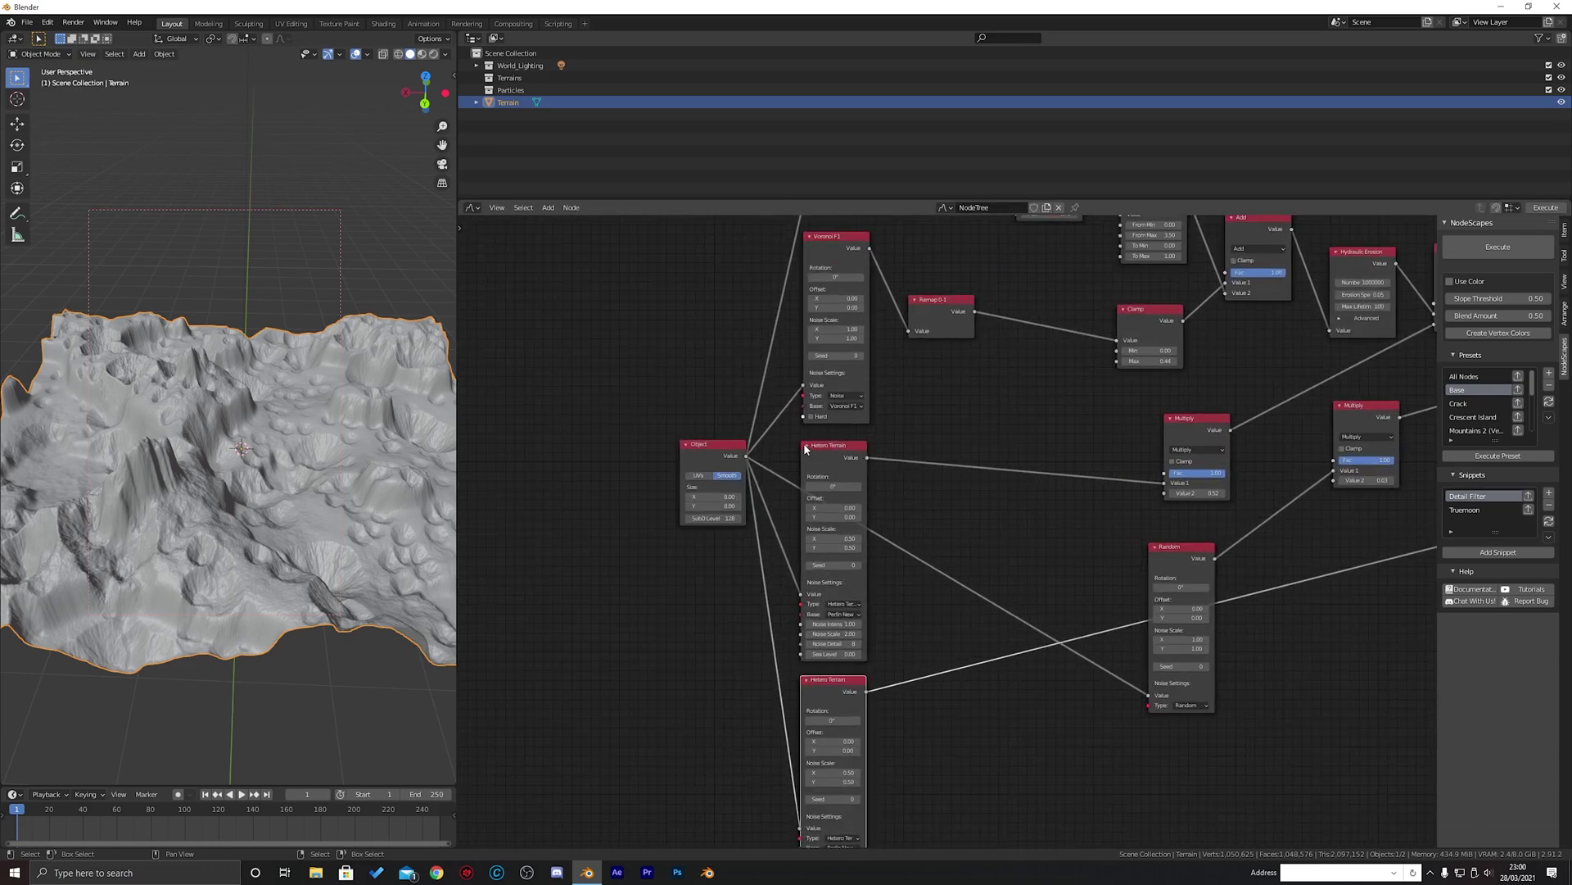
Collapse the upper Hetero Terrain node to its compact form
left_click(814, 451)
key("h")
mouse_move(814, 451)
left_mouse_down()
mouse_move(835, 461)
mouse_move(823, 452)
left_mouse_up()
middle_click_drag(853, 389, 833, 463)
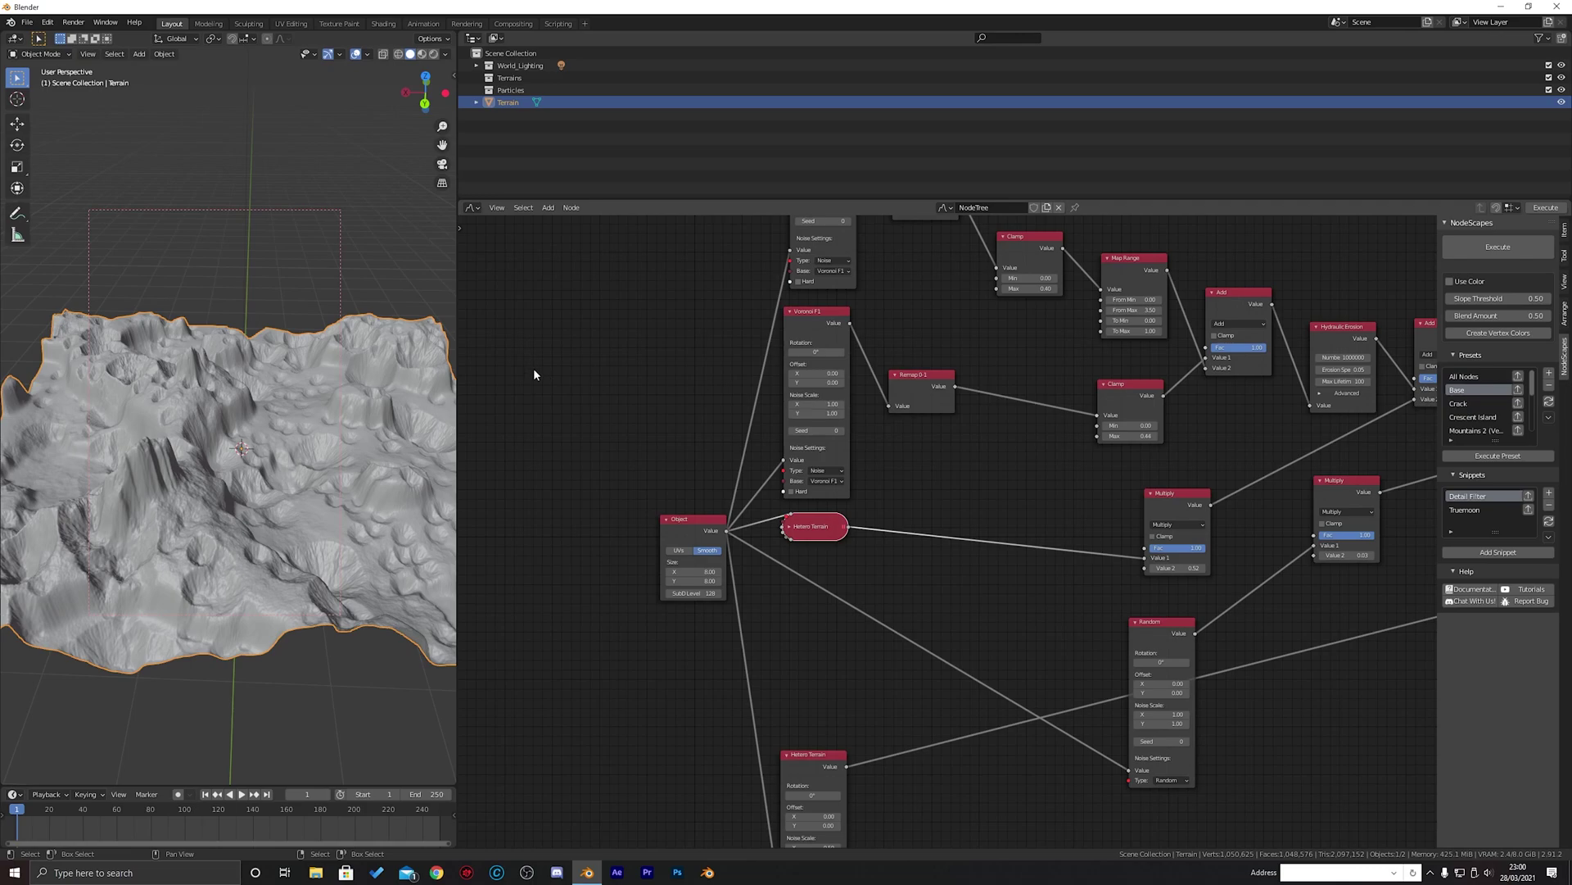
Widen the 3D viewport again and inspect the cratered terrain from a higher angle
left_click_drag(457, 332, 763, 336)
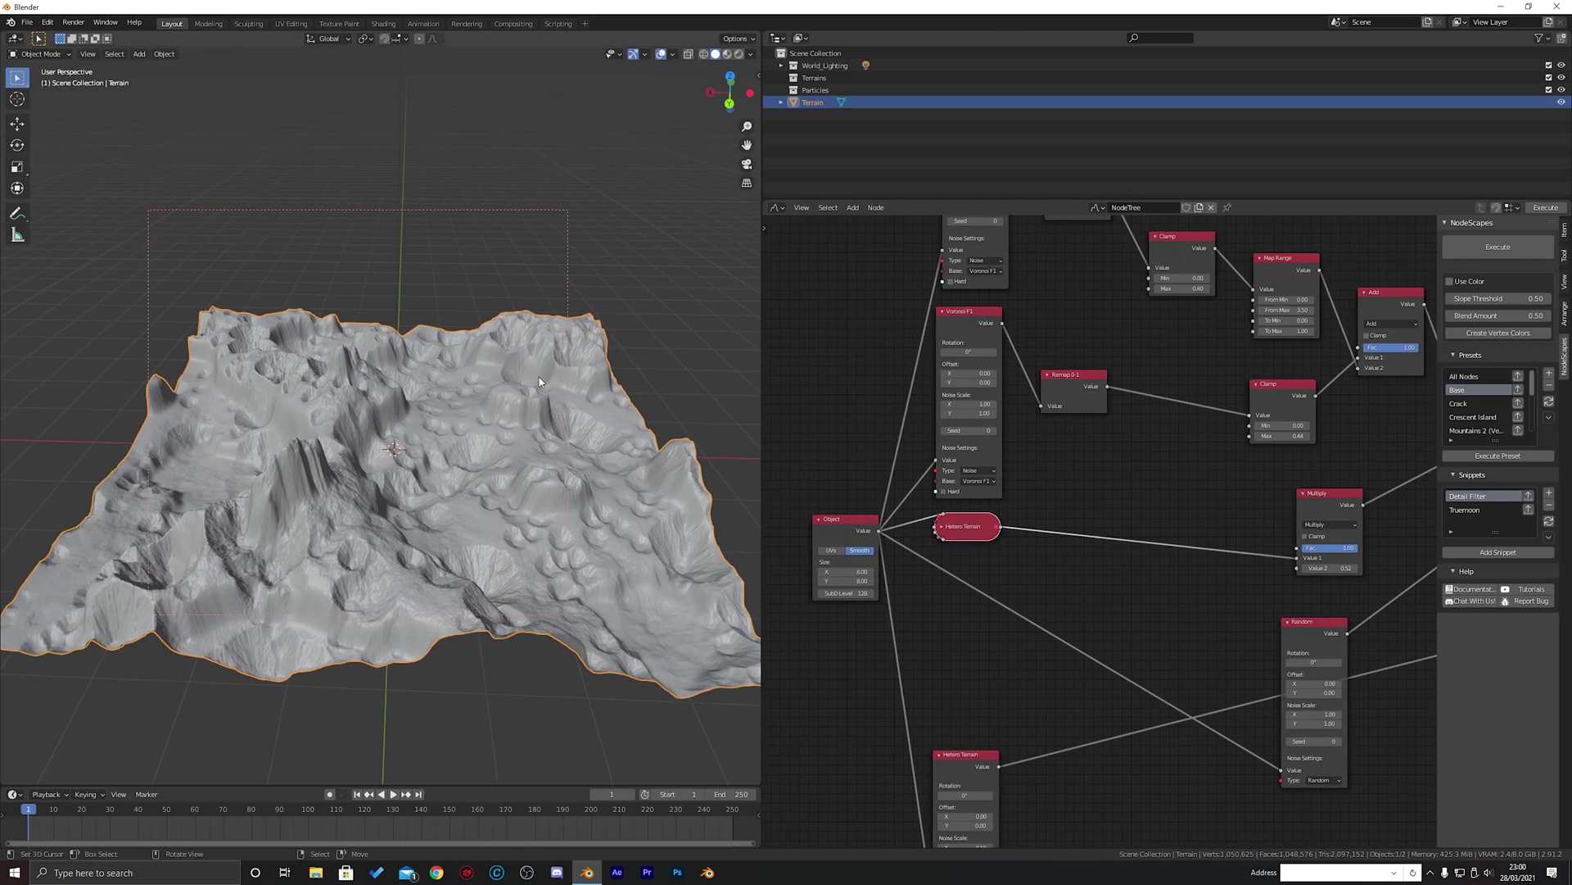
middle_click_drag(491, 369, 508, 467)
scroll(480, 446, "up", 2)
scroll(400, 434, "up", 3)
scroll(508, 467, "down", 6)
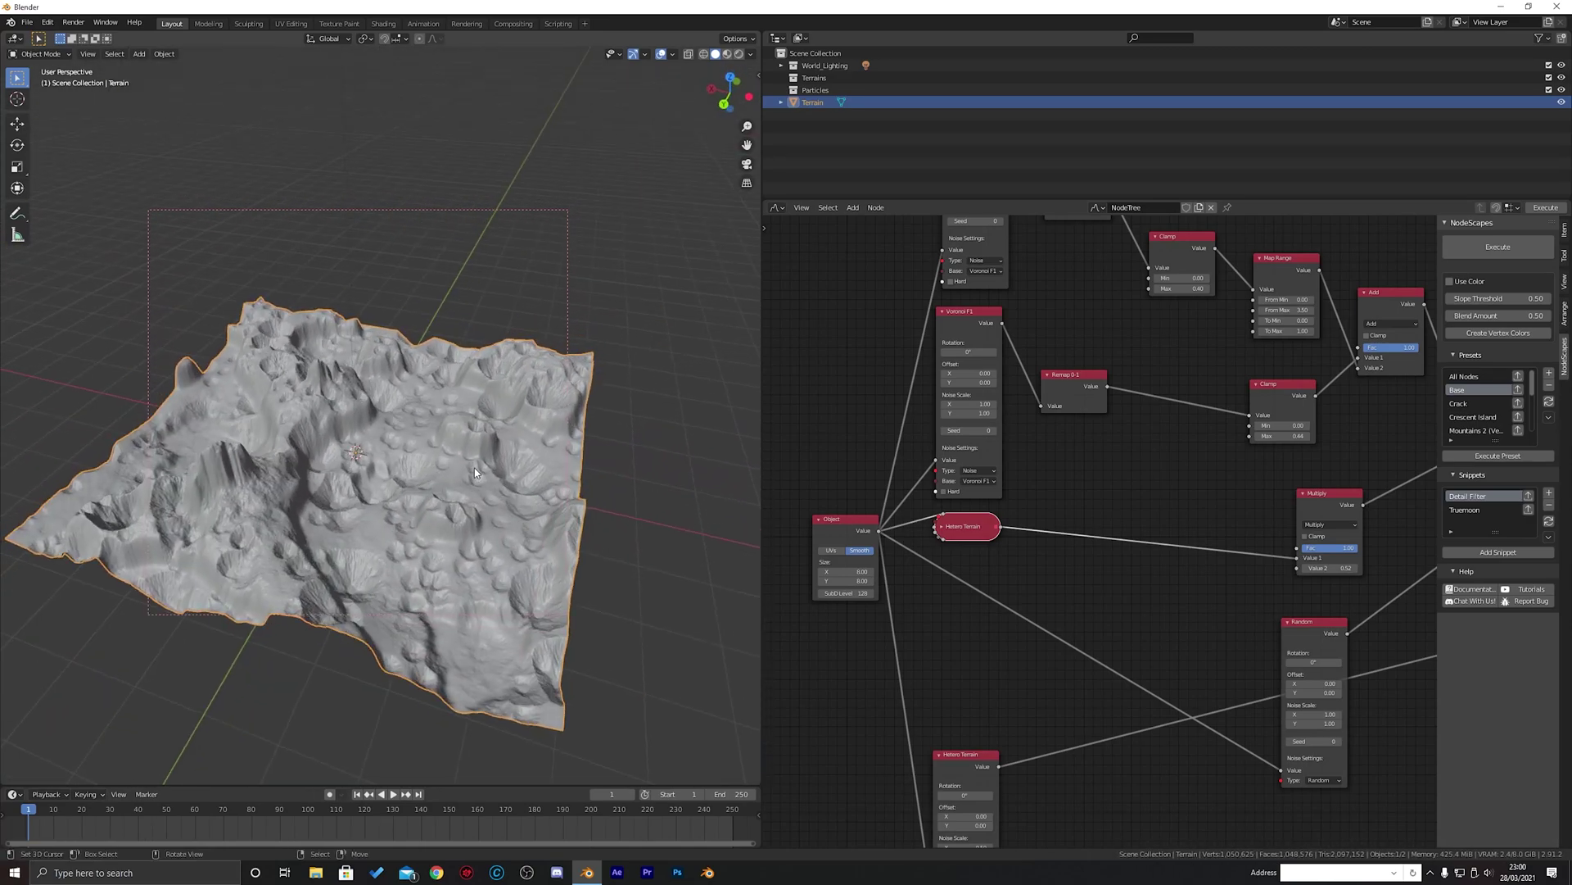
Save the node setup as a new NodeScapes preset named "Youtube Craters"
scroll(1101, 479, "down", 2)
middle_click_drag(1224, 460, 990, 484)
scroll(1101, 479, "down", 2)
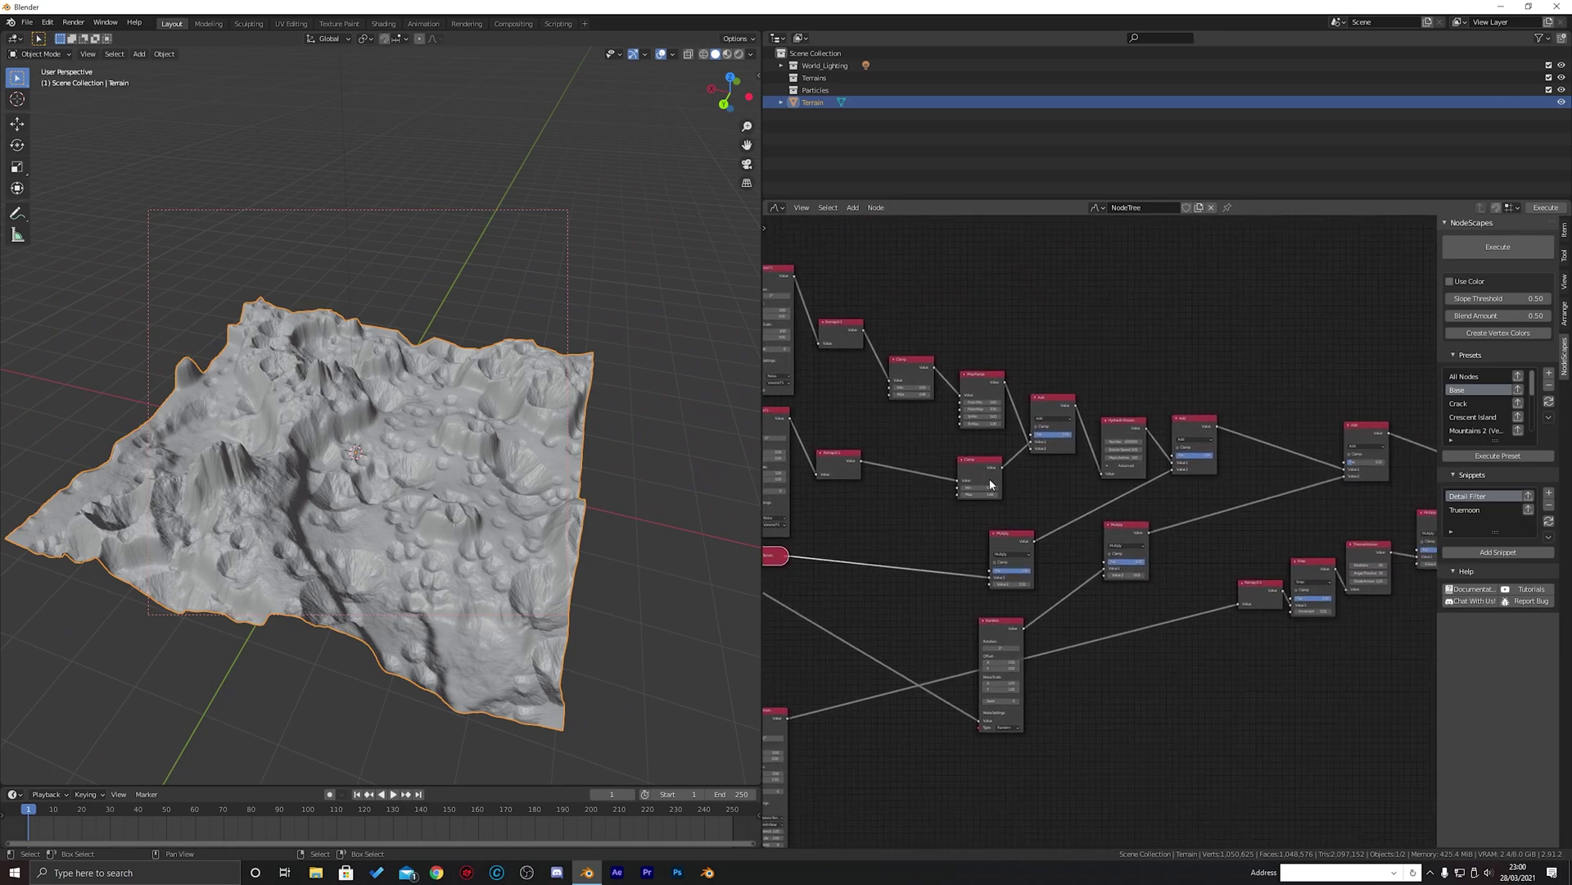
scroll(991, 484, "down", 1)
middle_click_drag(1291, 450, 1163, 450)
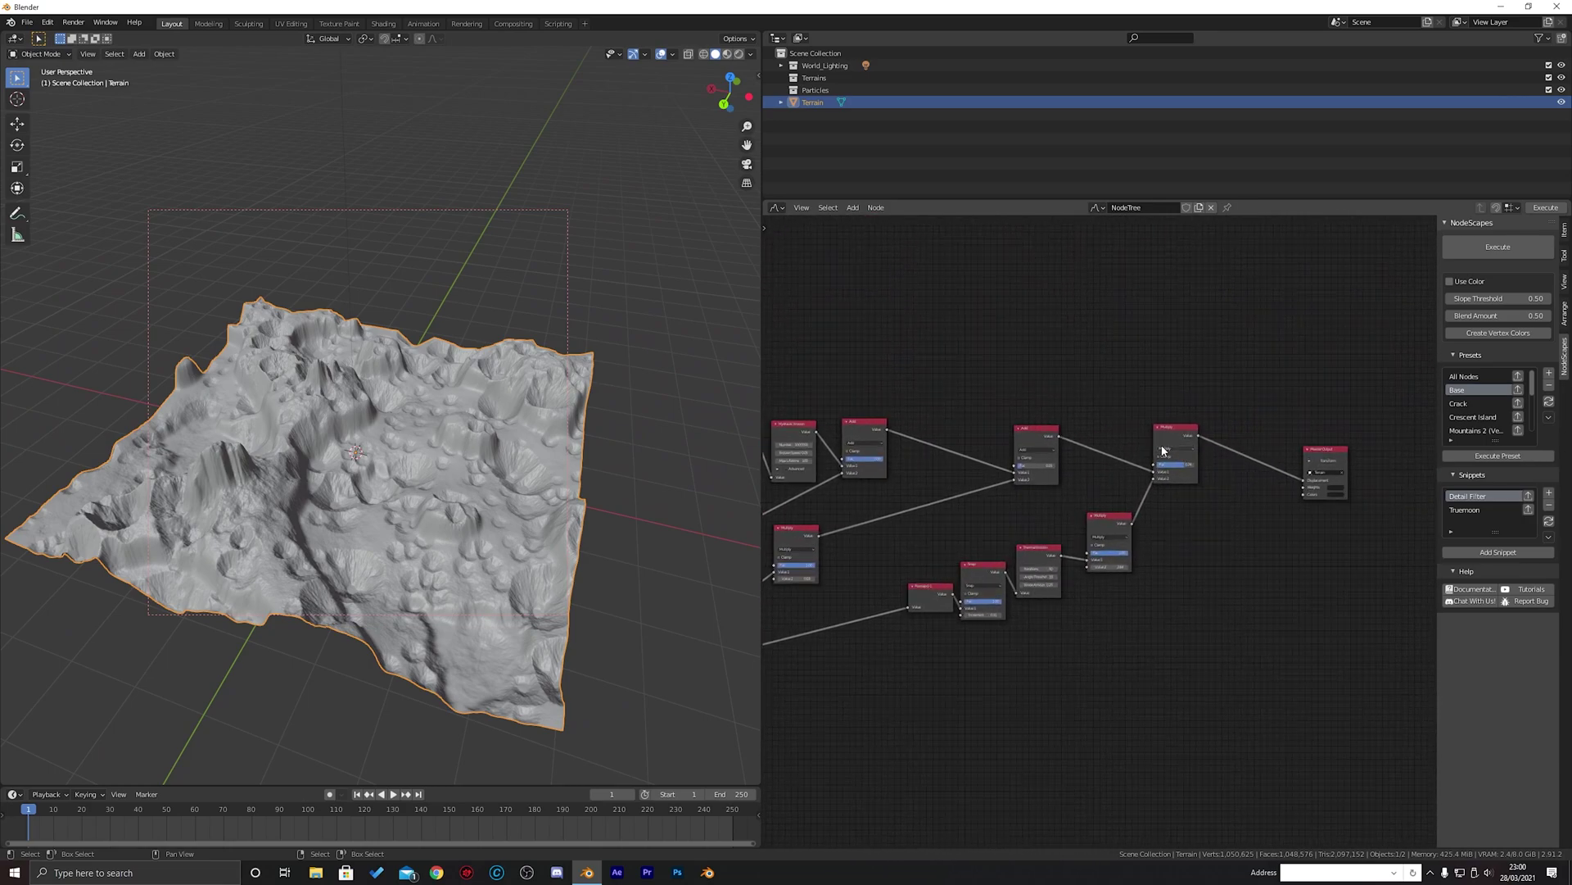
left_click(1549, 374)
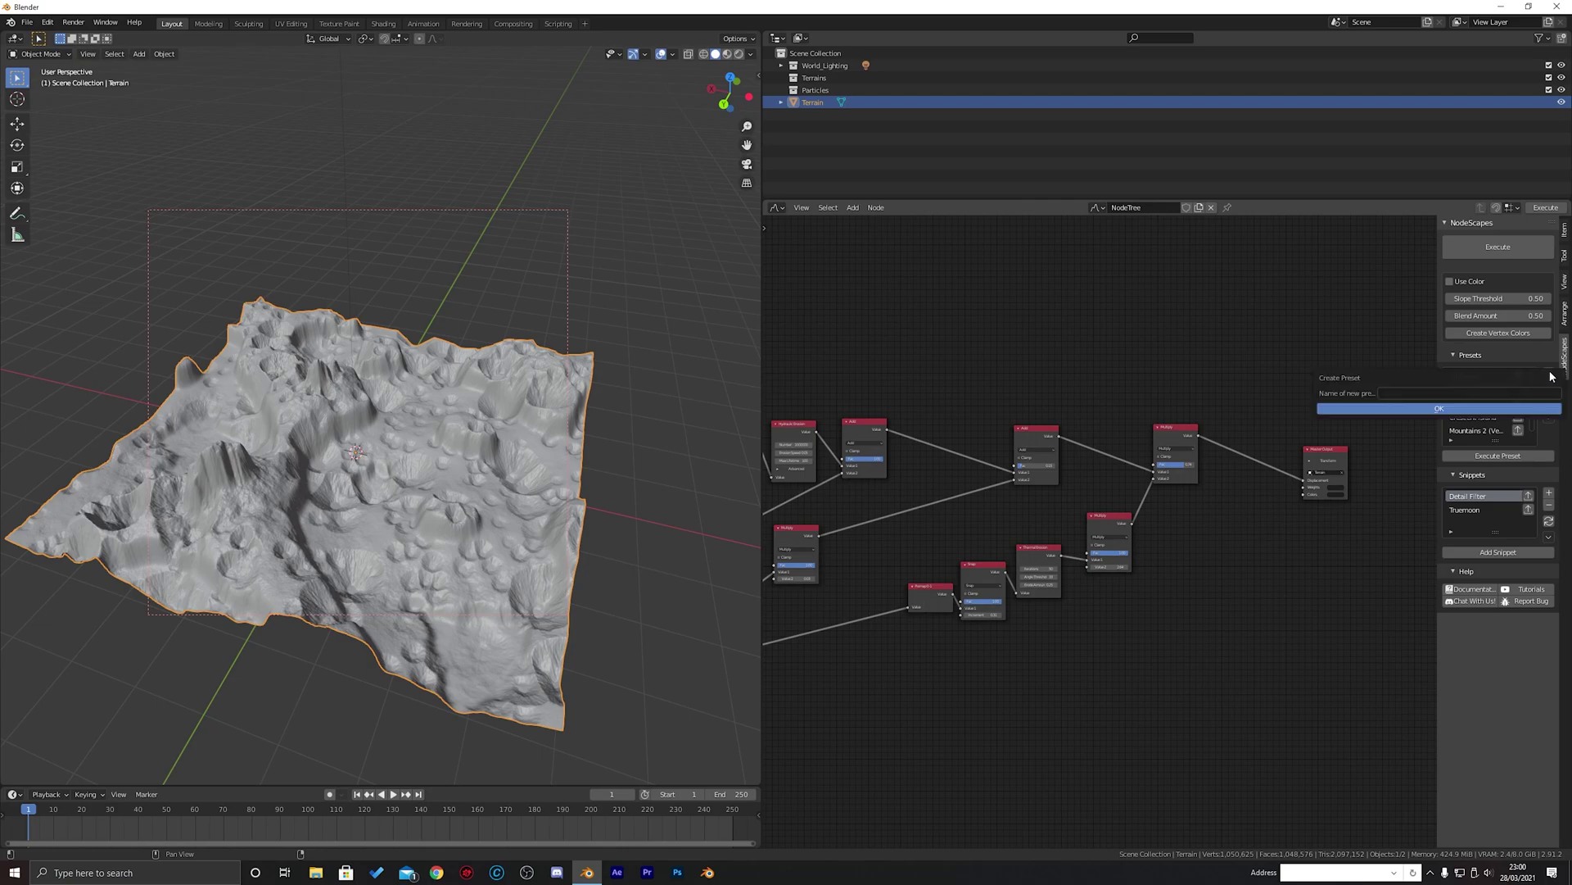
left_click(1452, 393)
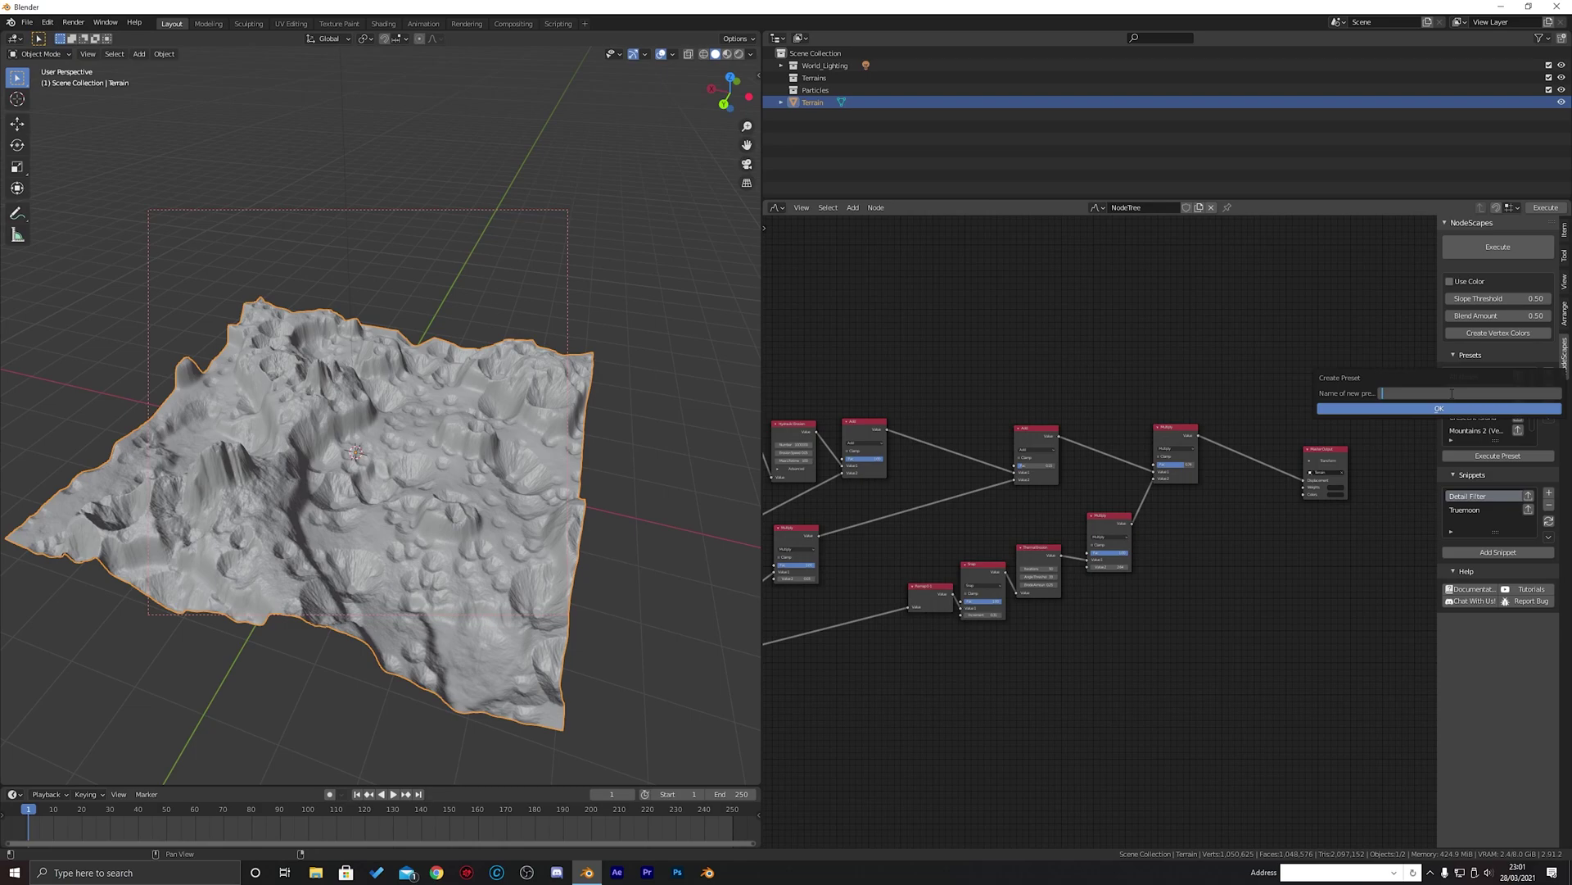
type("yOUTU")
key("BackSpace")
key("BackSpace")
key("BackSpace")
type("YouTube Craters")
left_click(1423, 407)
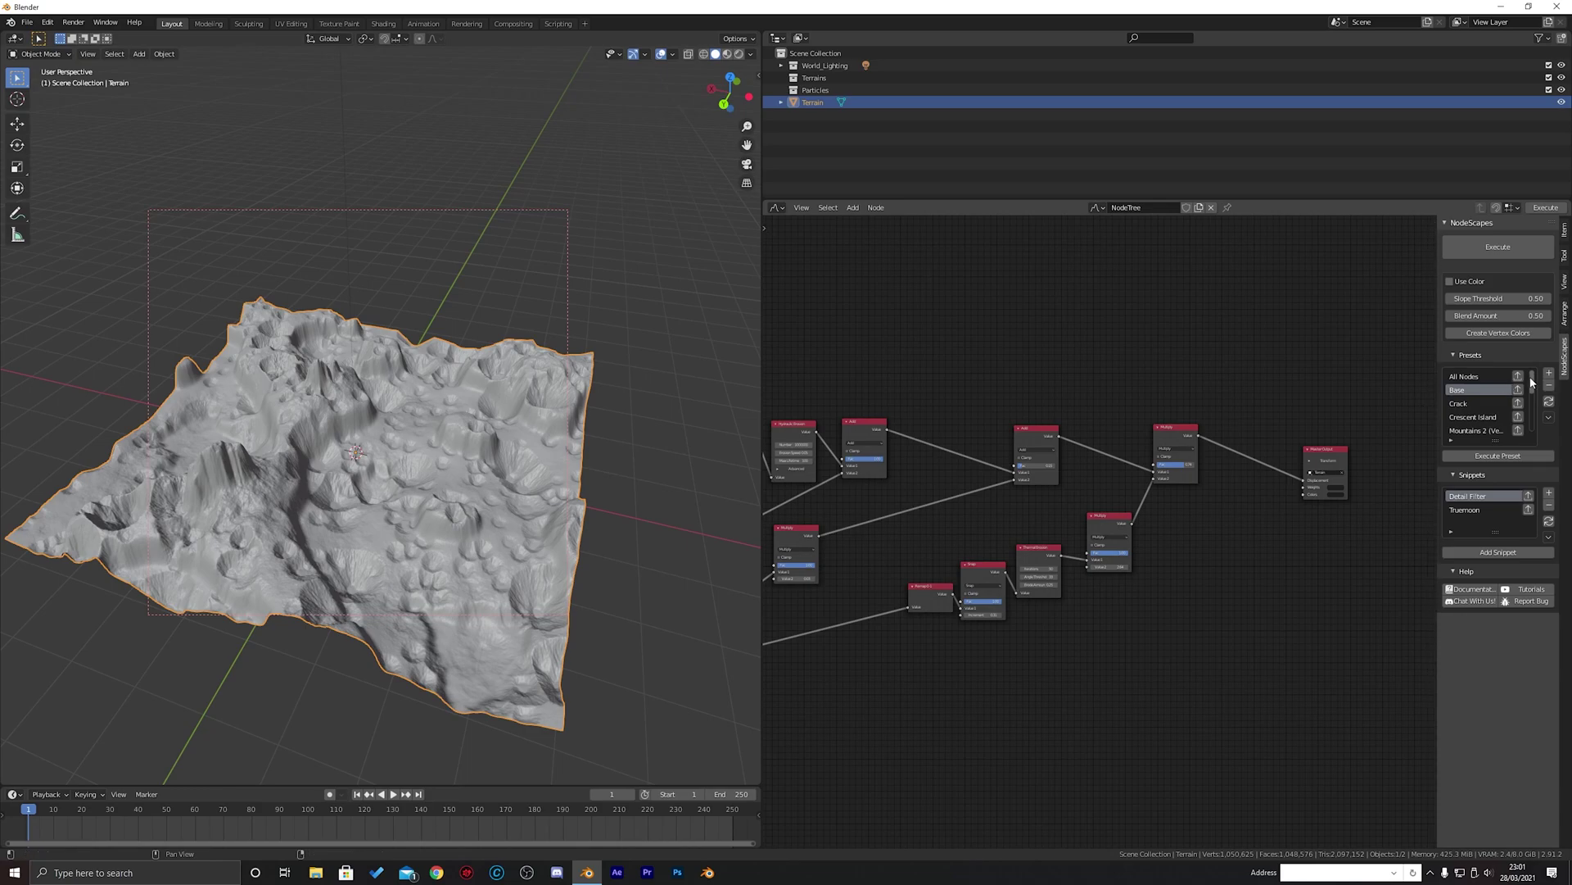
Select the Youtube Craters preset in the preset list and execute it
left_click_drag(1534, 381, 1534, 430)
left_click(1489, 431)
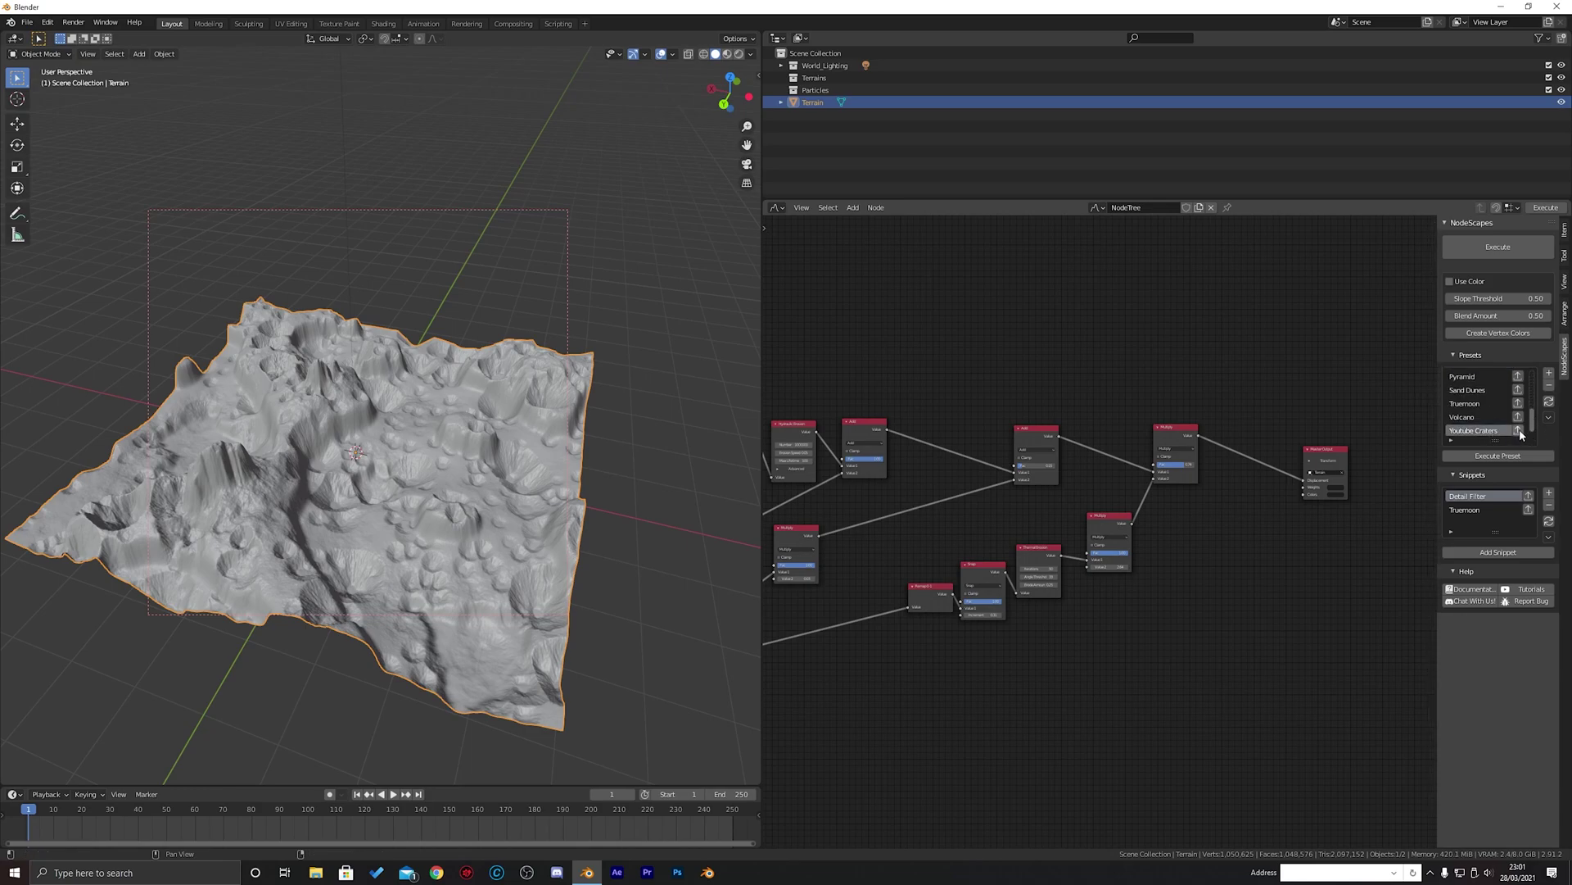
left_click(1520, 431)
left_click(1517, 457)
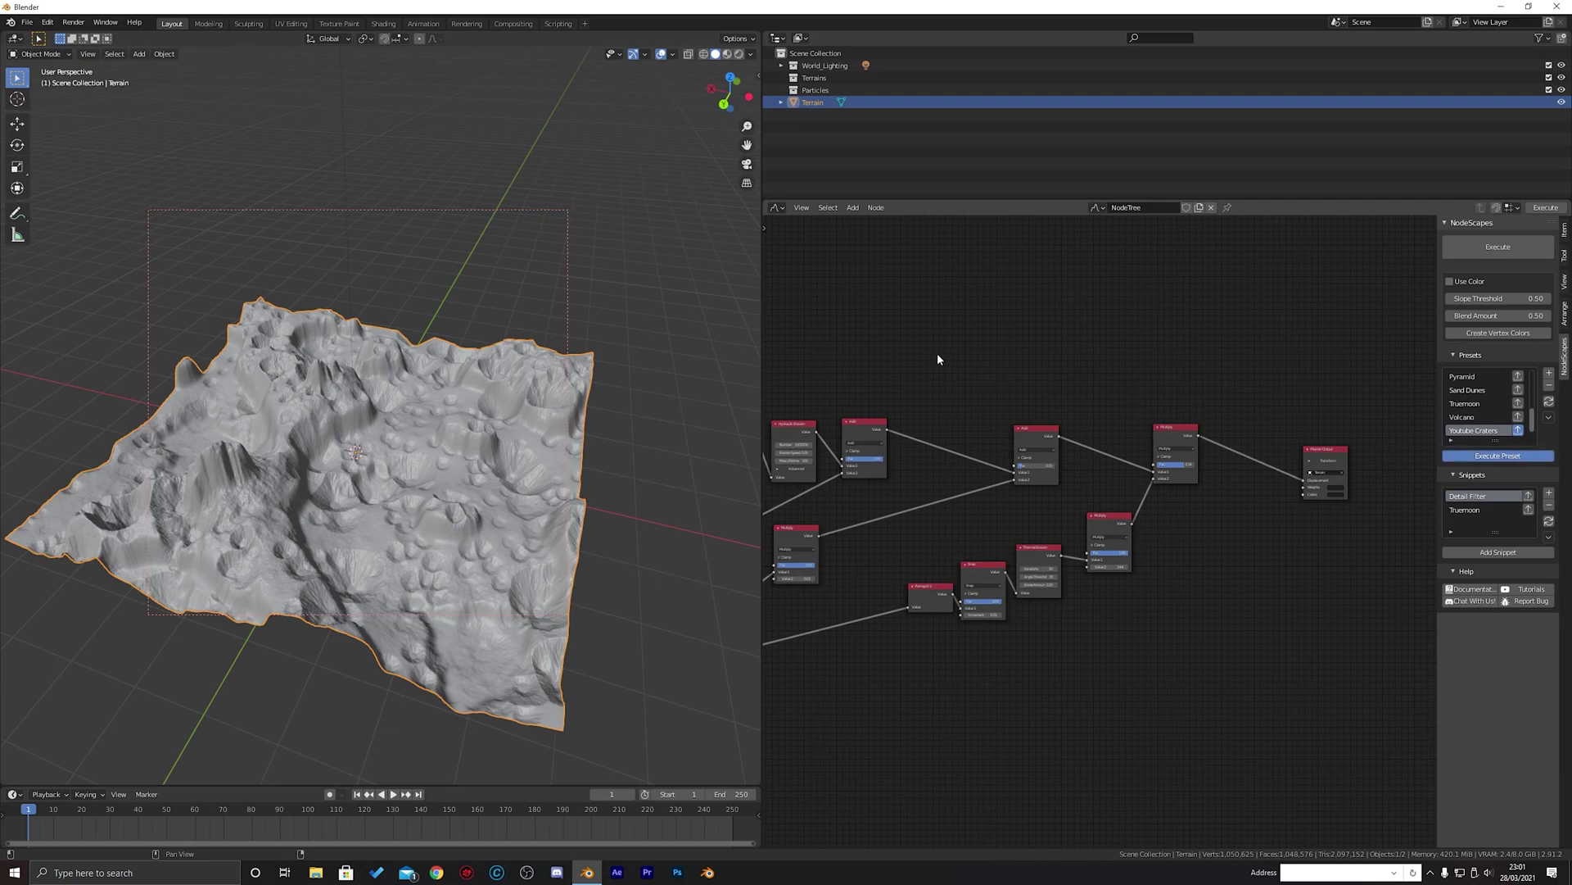